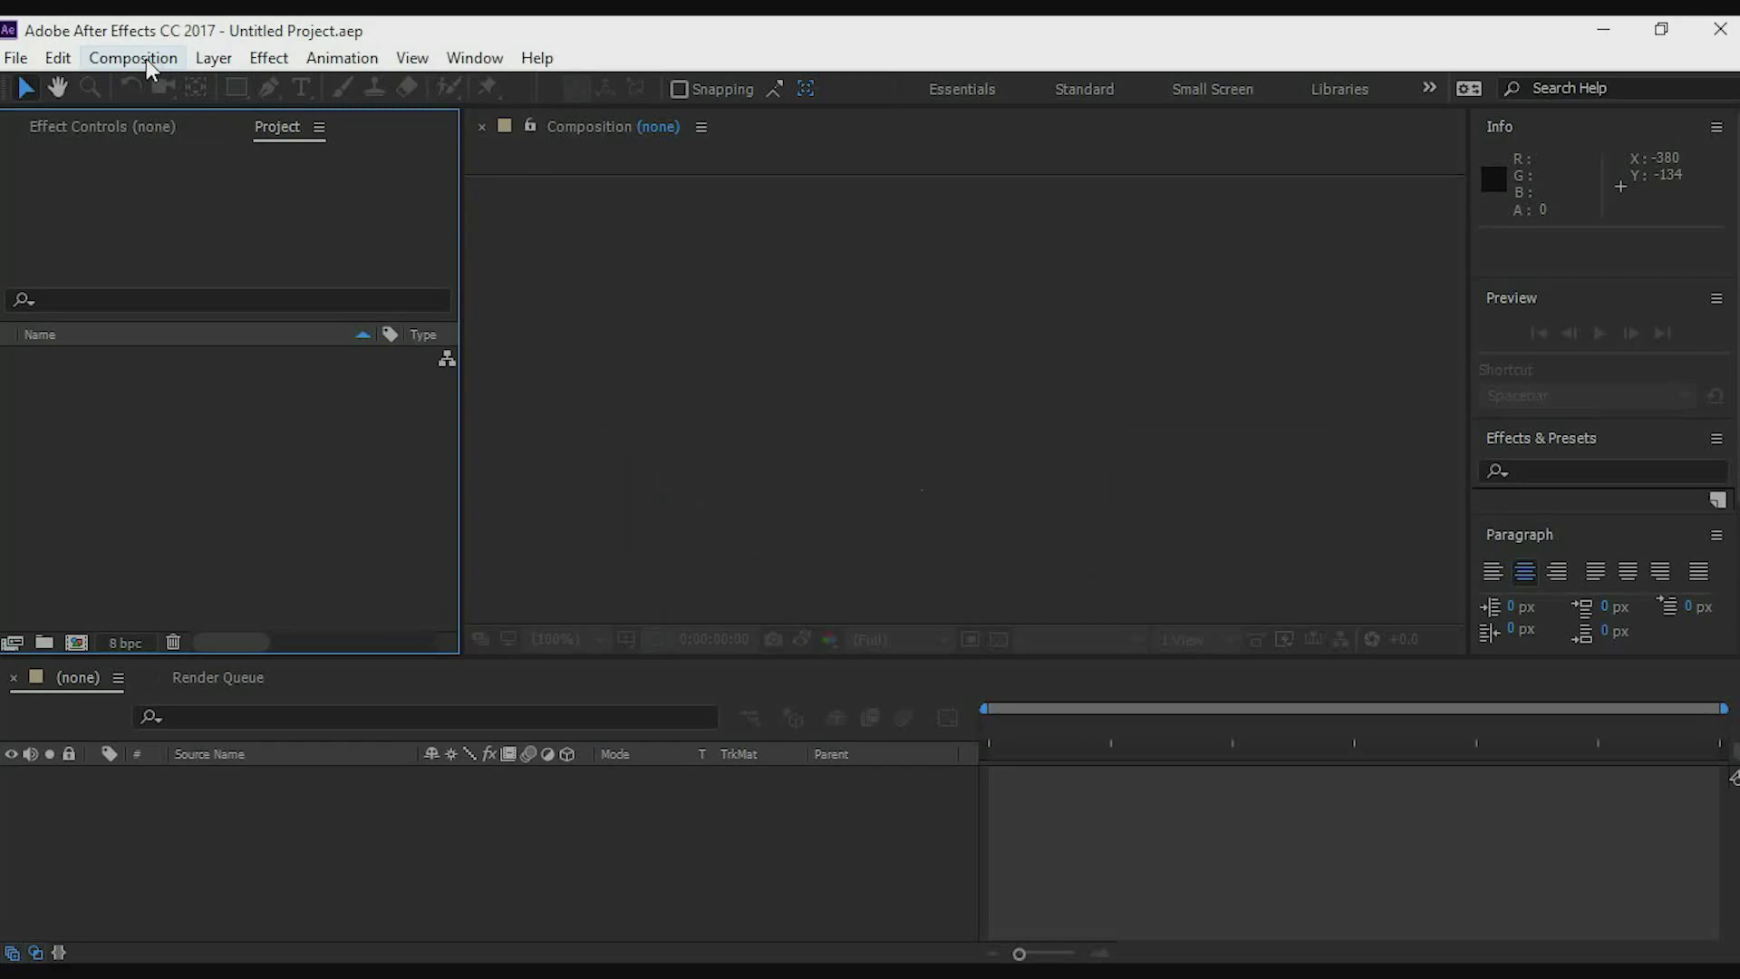
Start a new composition and enter a width of 1920 and a height of 1080.
click(149, 60)
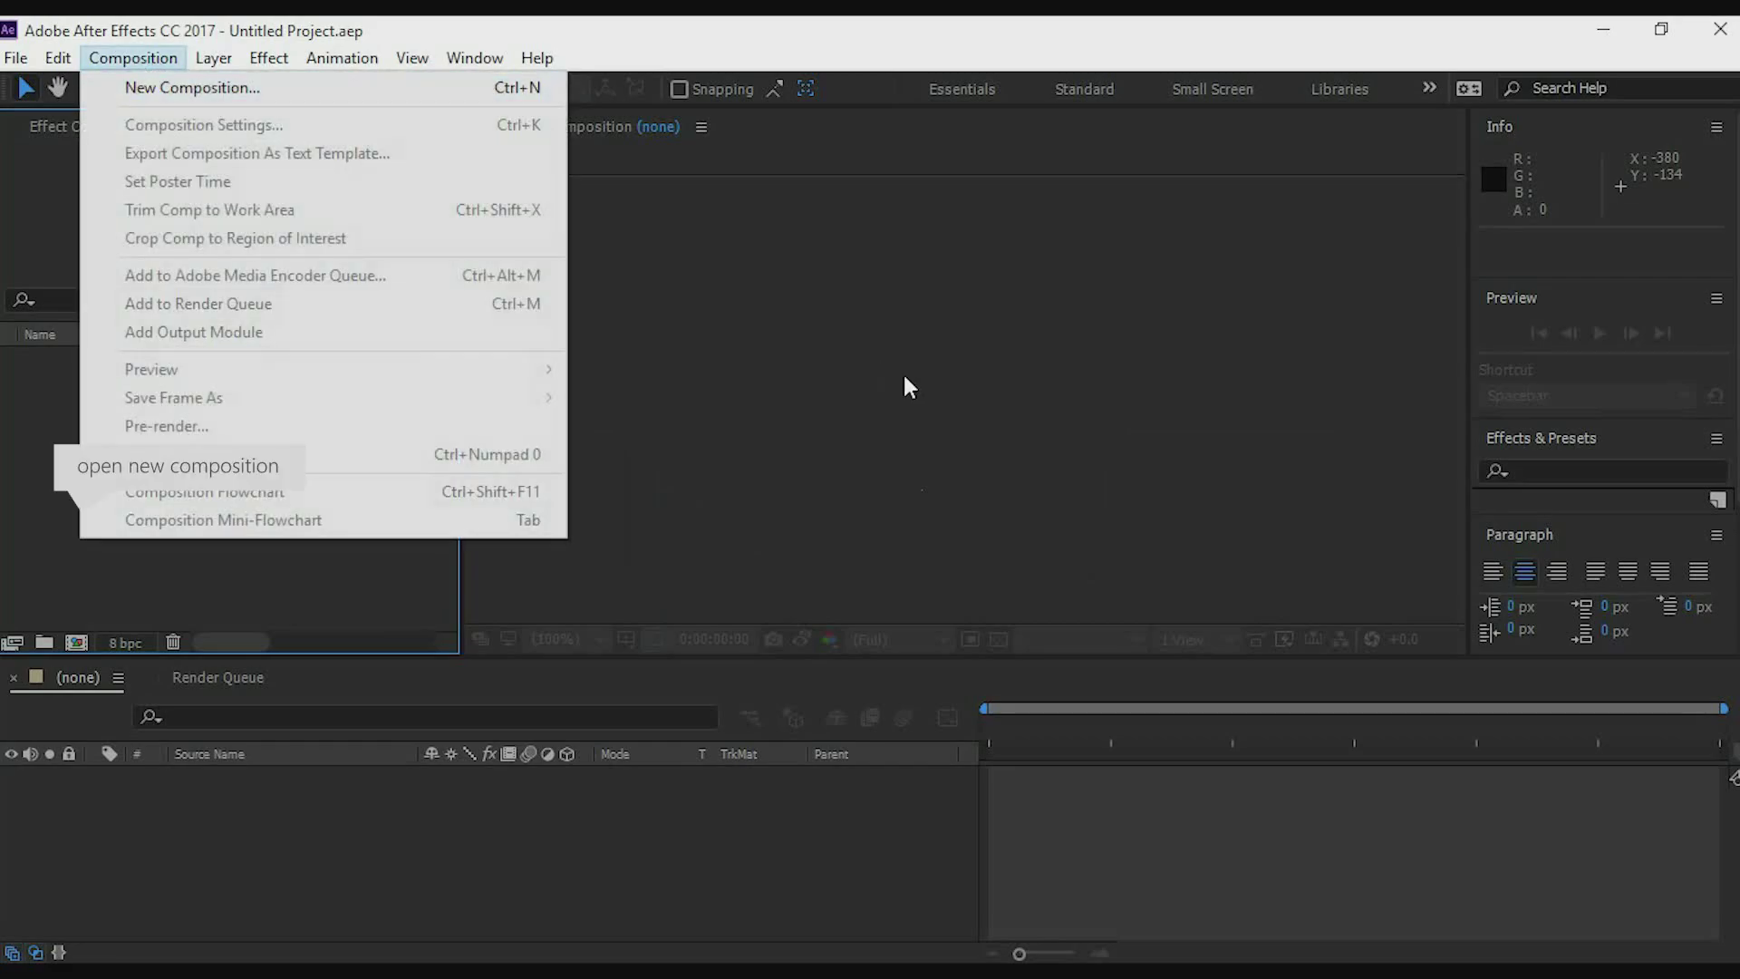
click(661, 309)
click(162, 64)
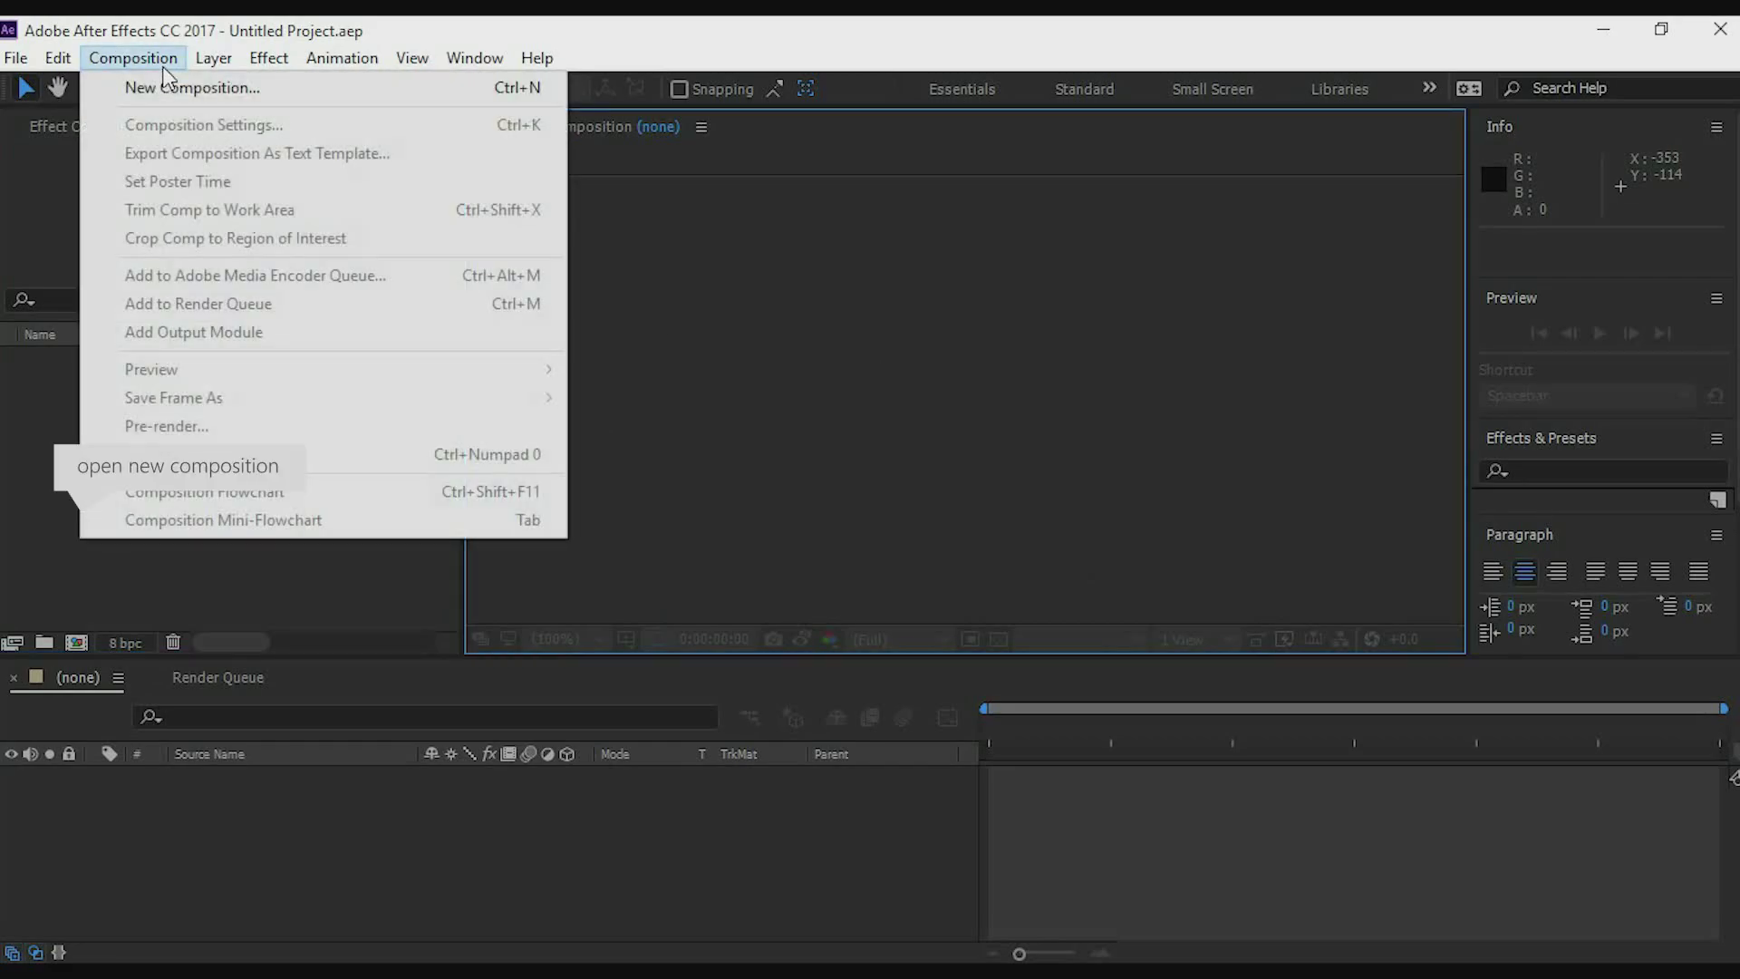
click(163, 86)
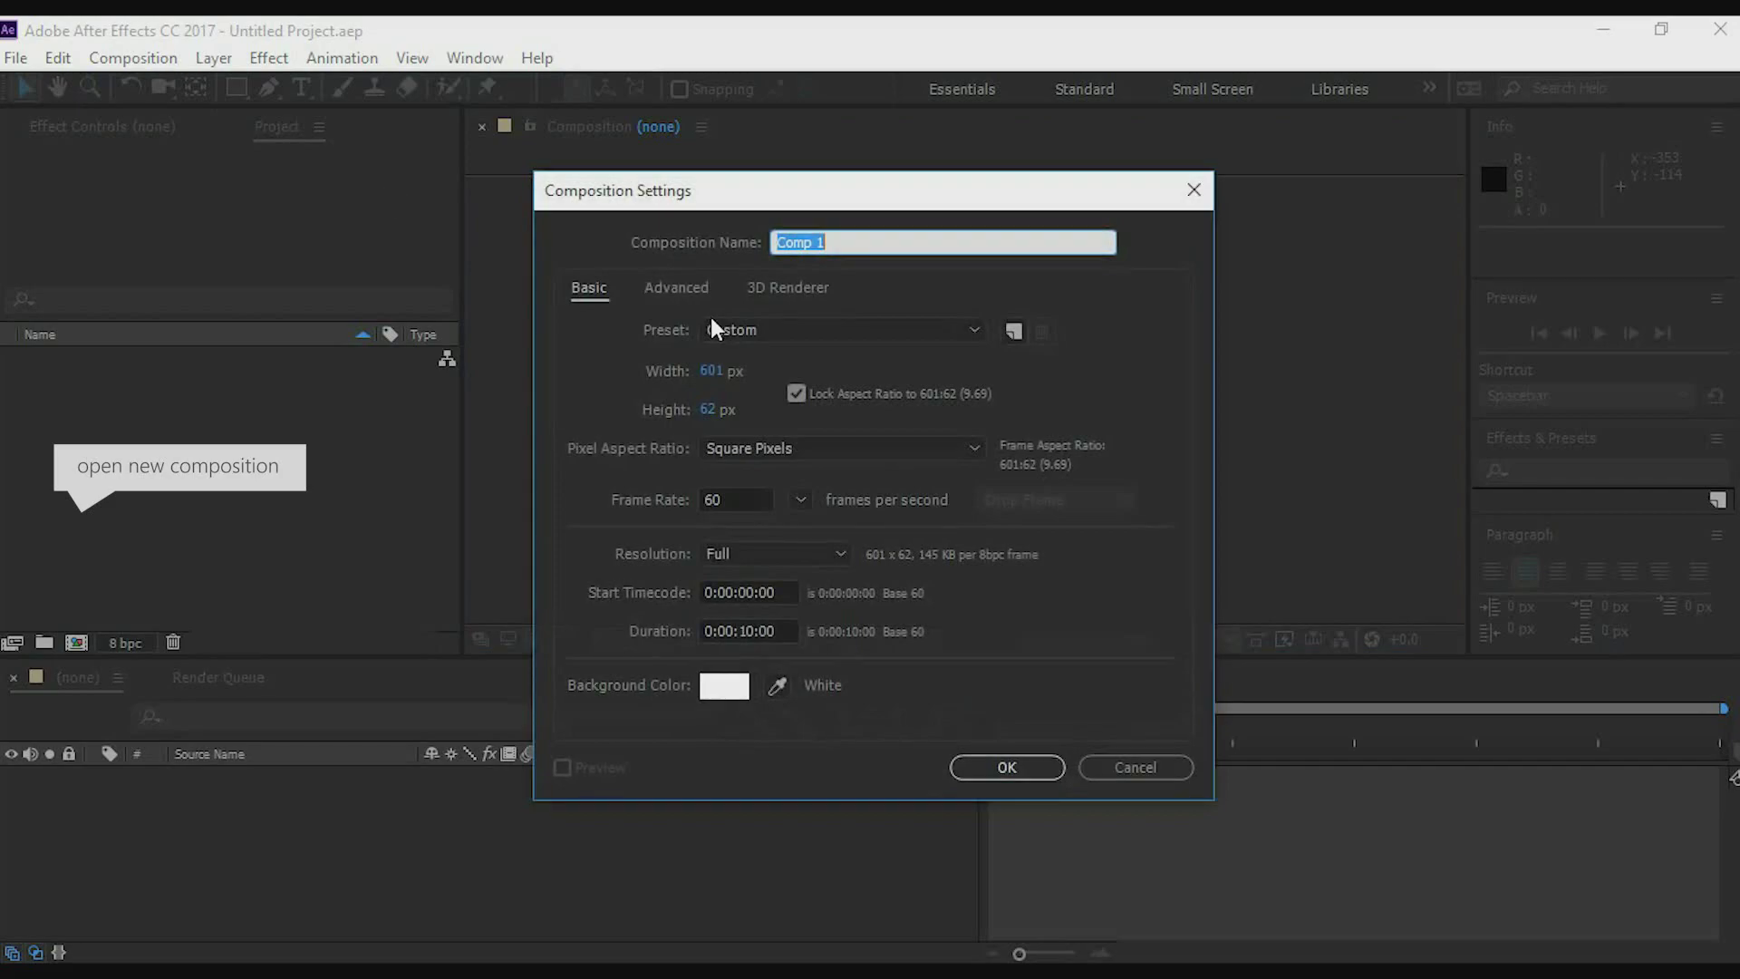
click(715, 372)
text(1)
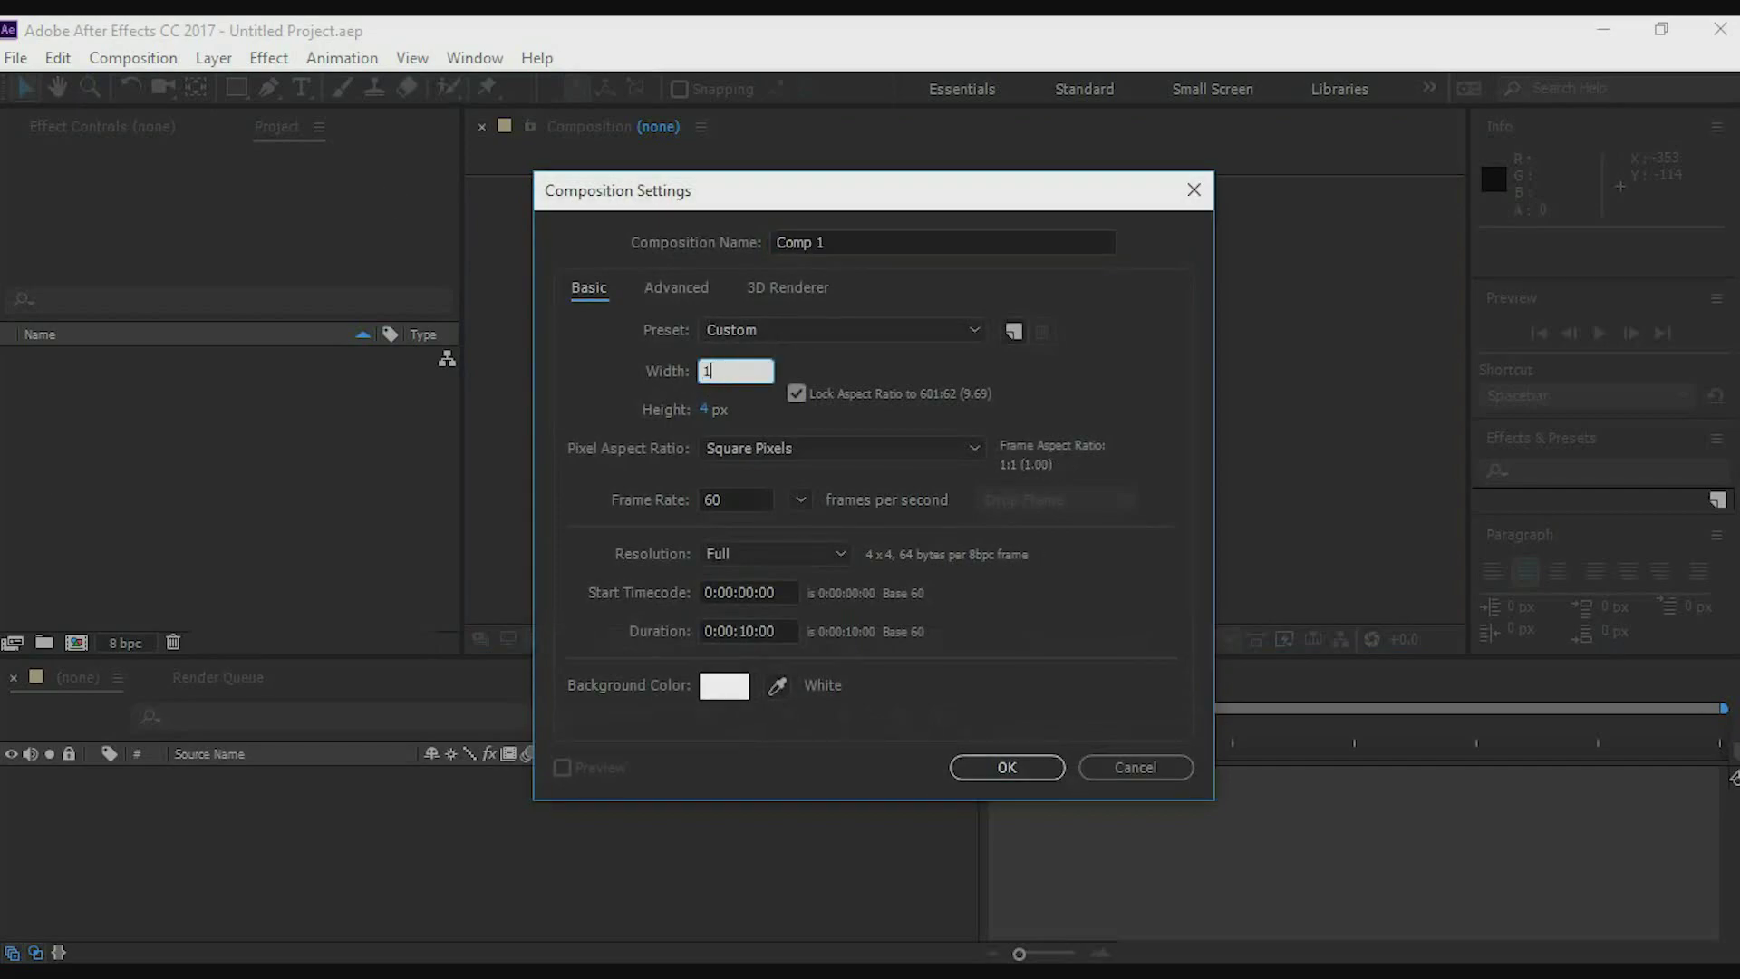
text(920)
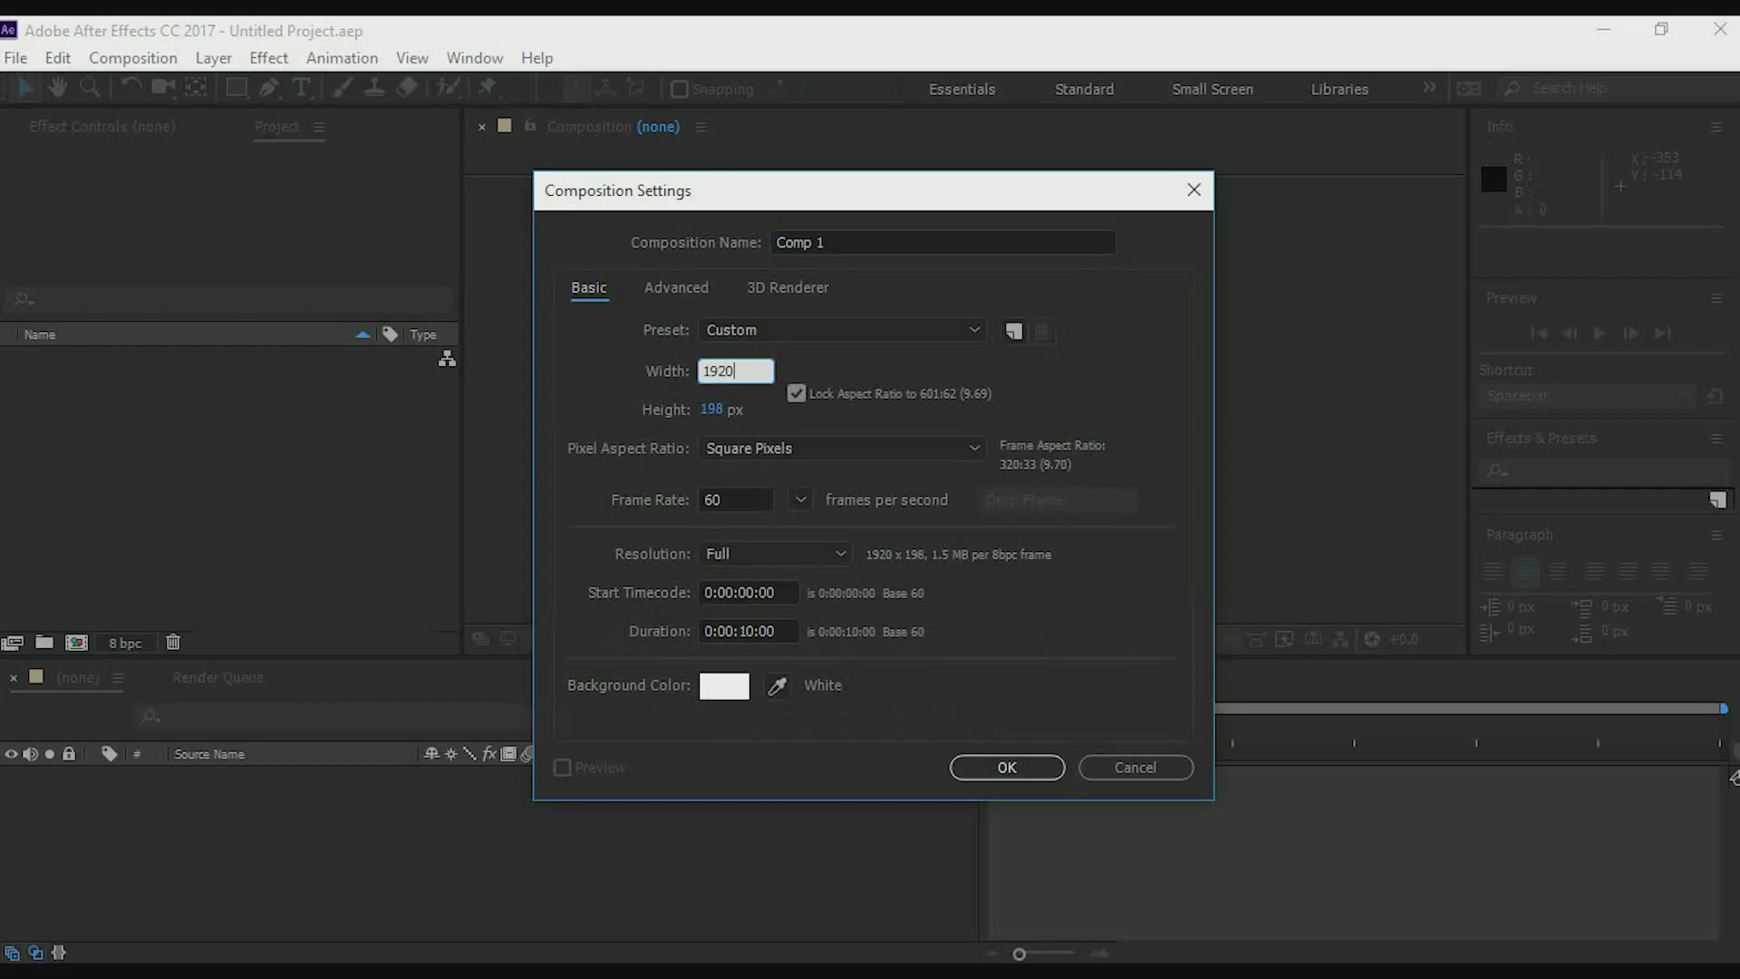
click(712, 409)
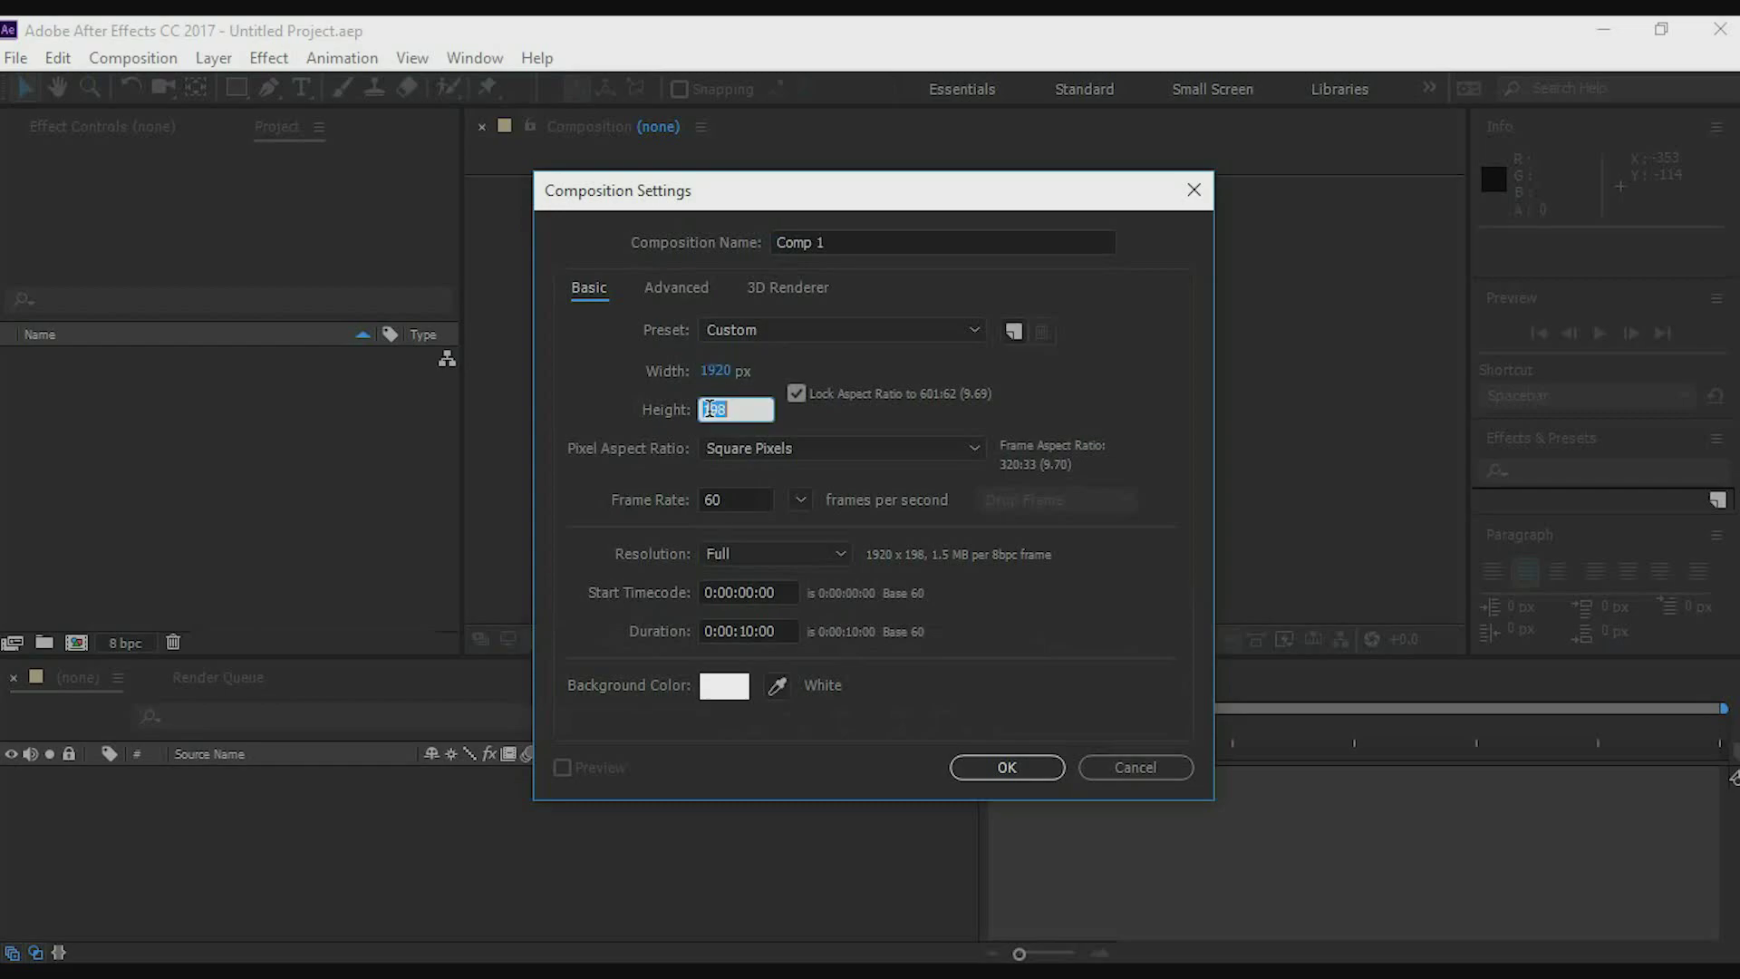
text(1080)
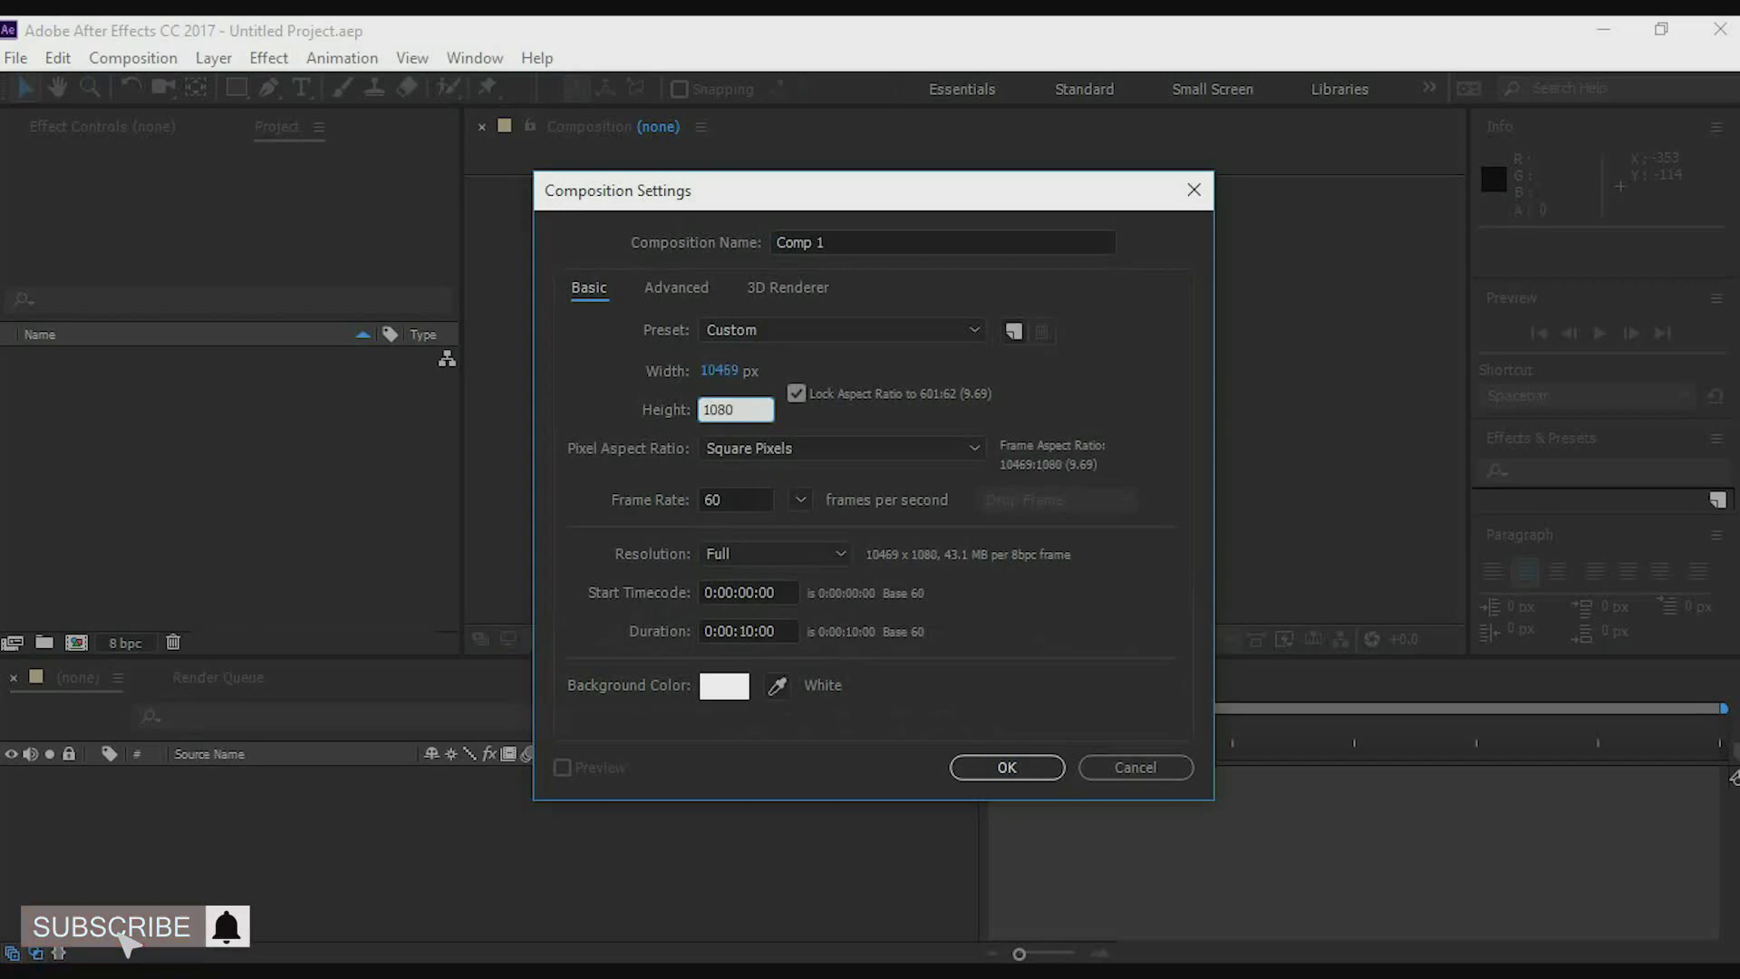
Unlink the aspect ratio, re-enter width 1920, and relock it at 16:9.
click(795, 393)
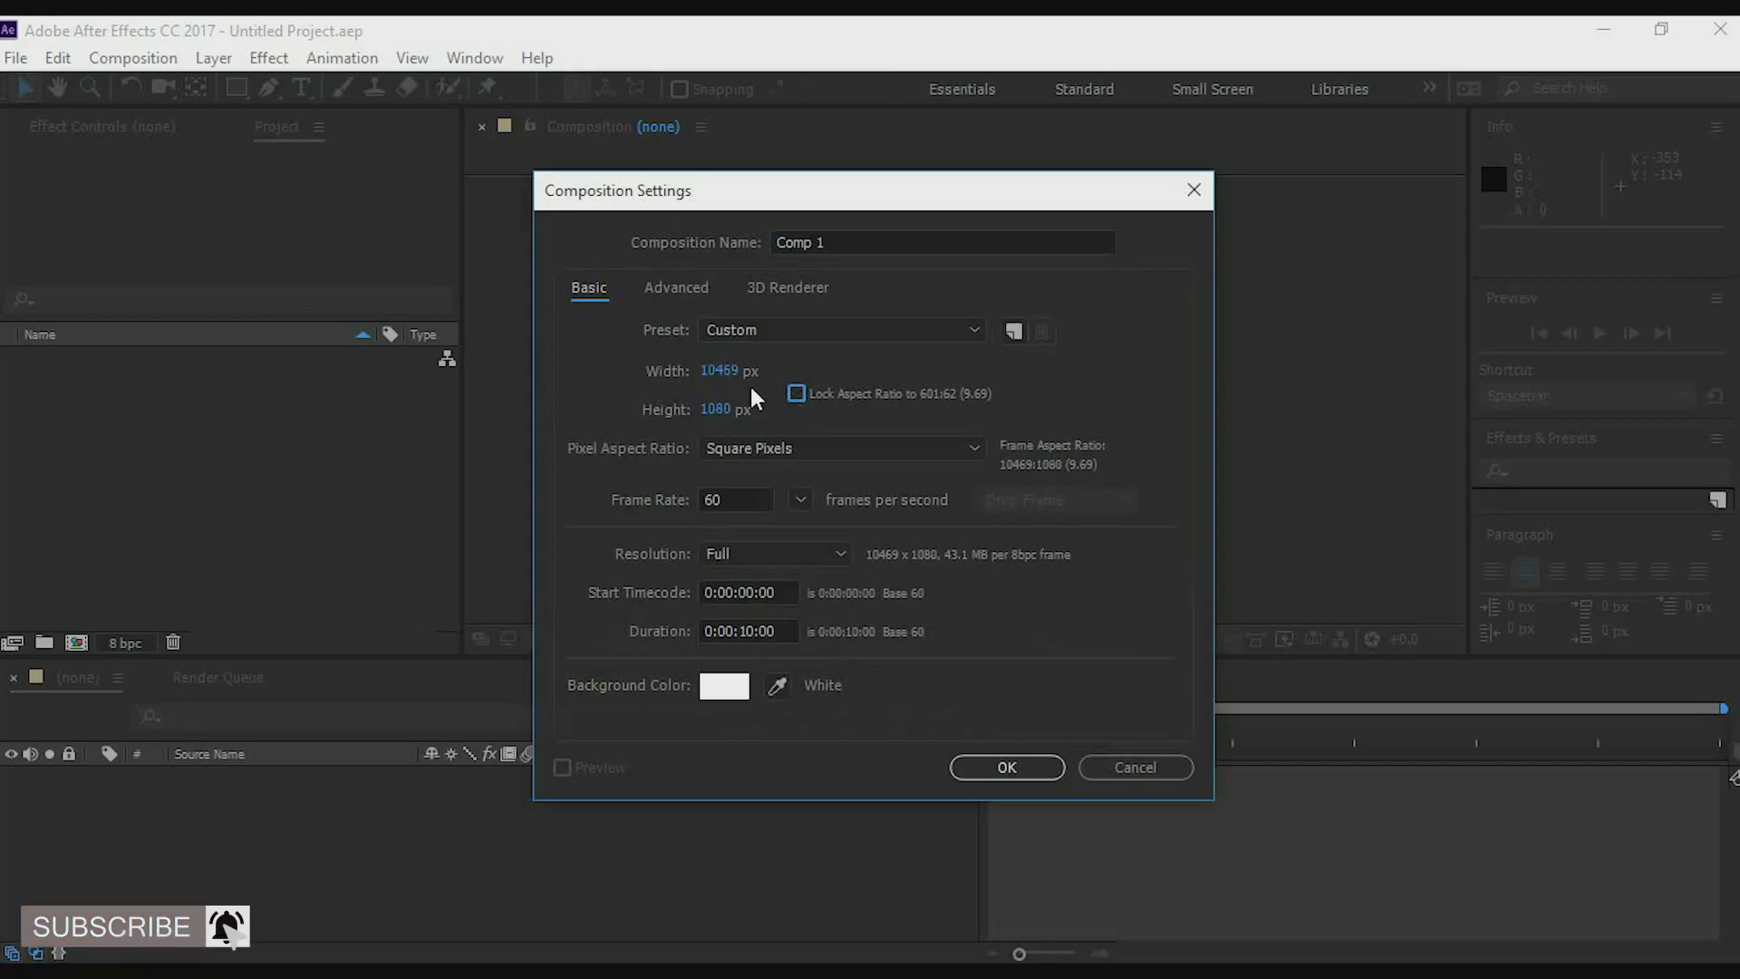
click(725, 374)
text(192)
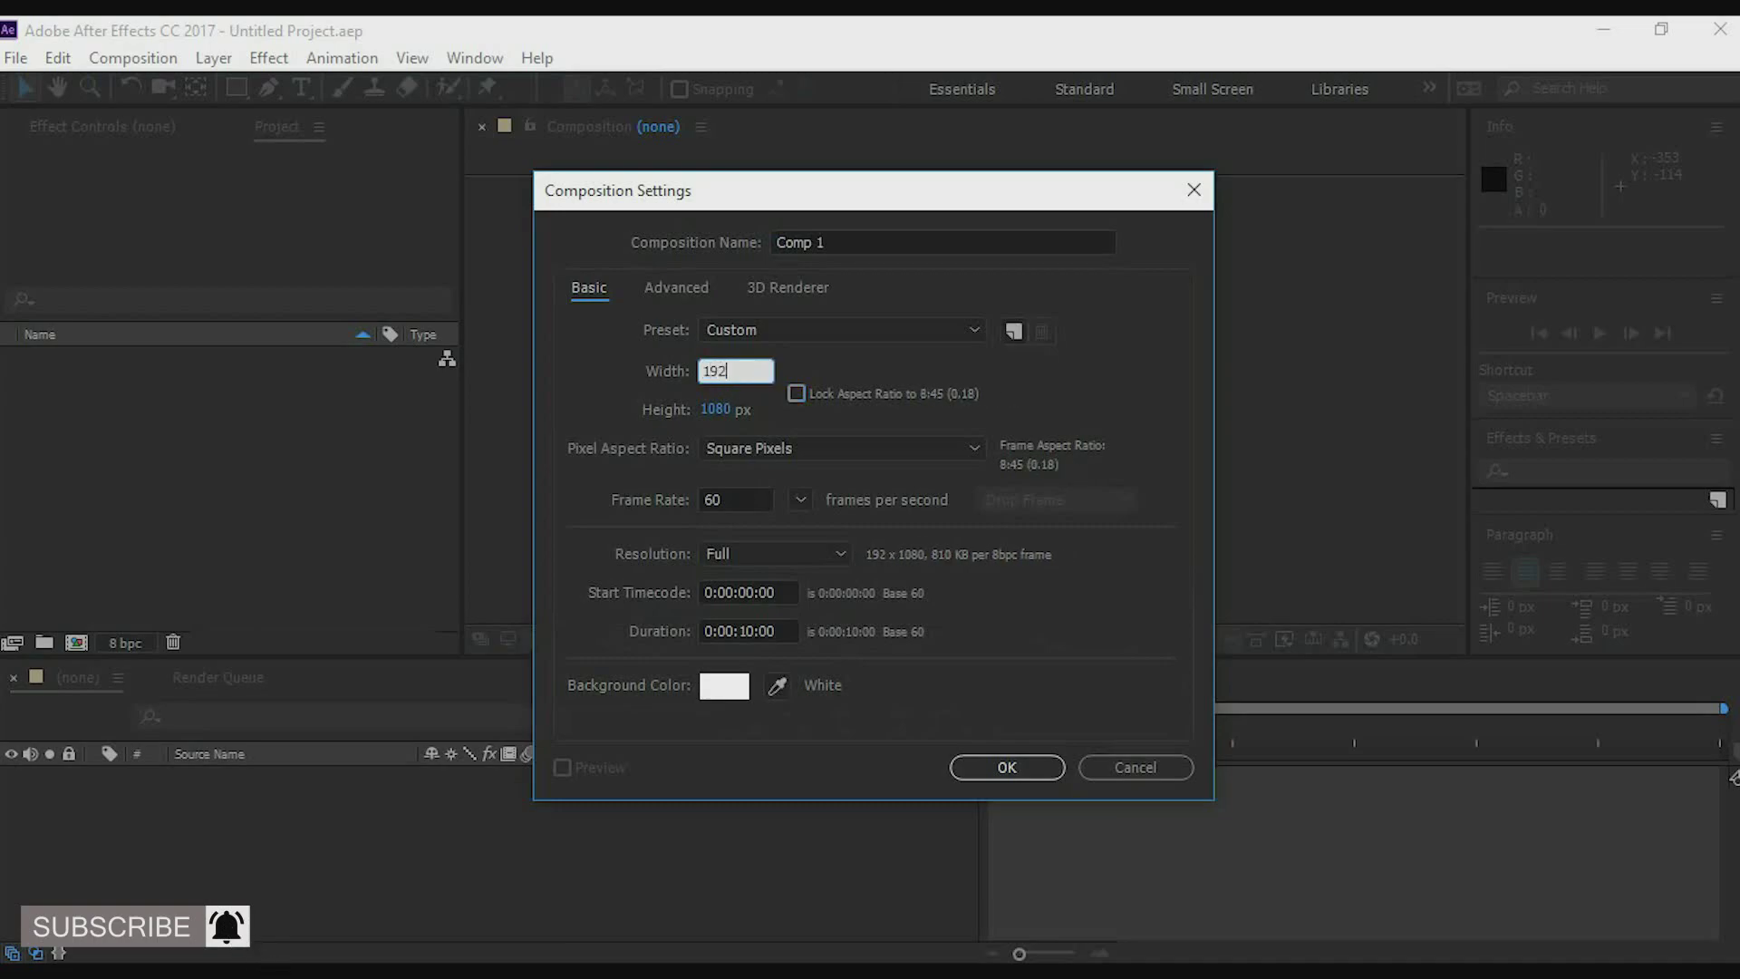
text(0)
click(839, 372)
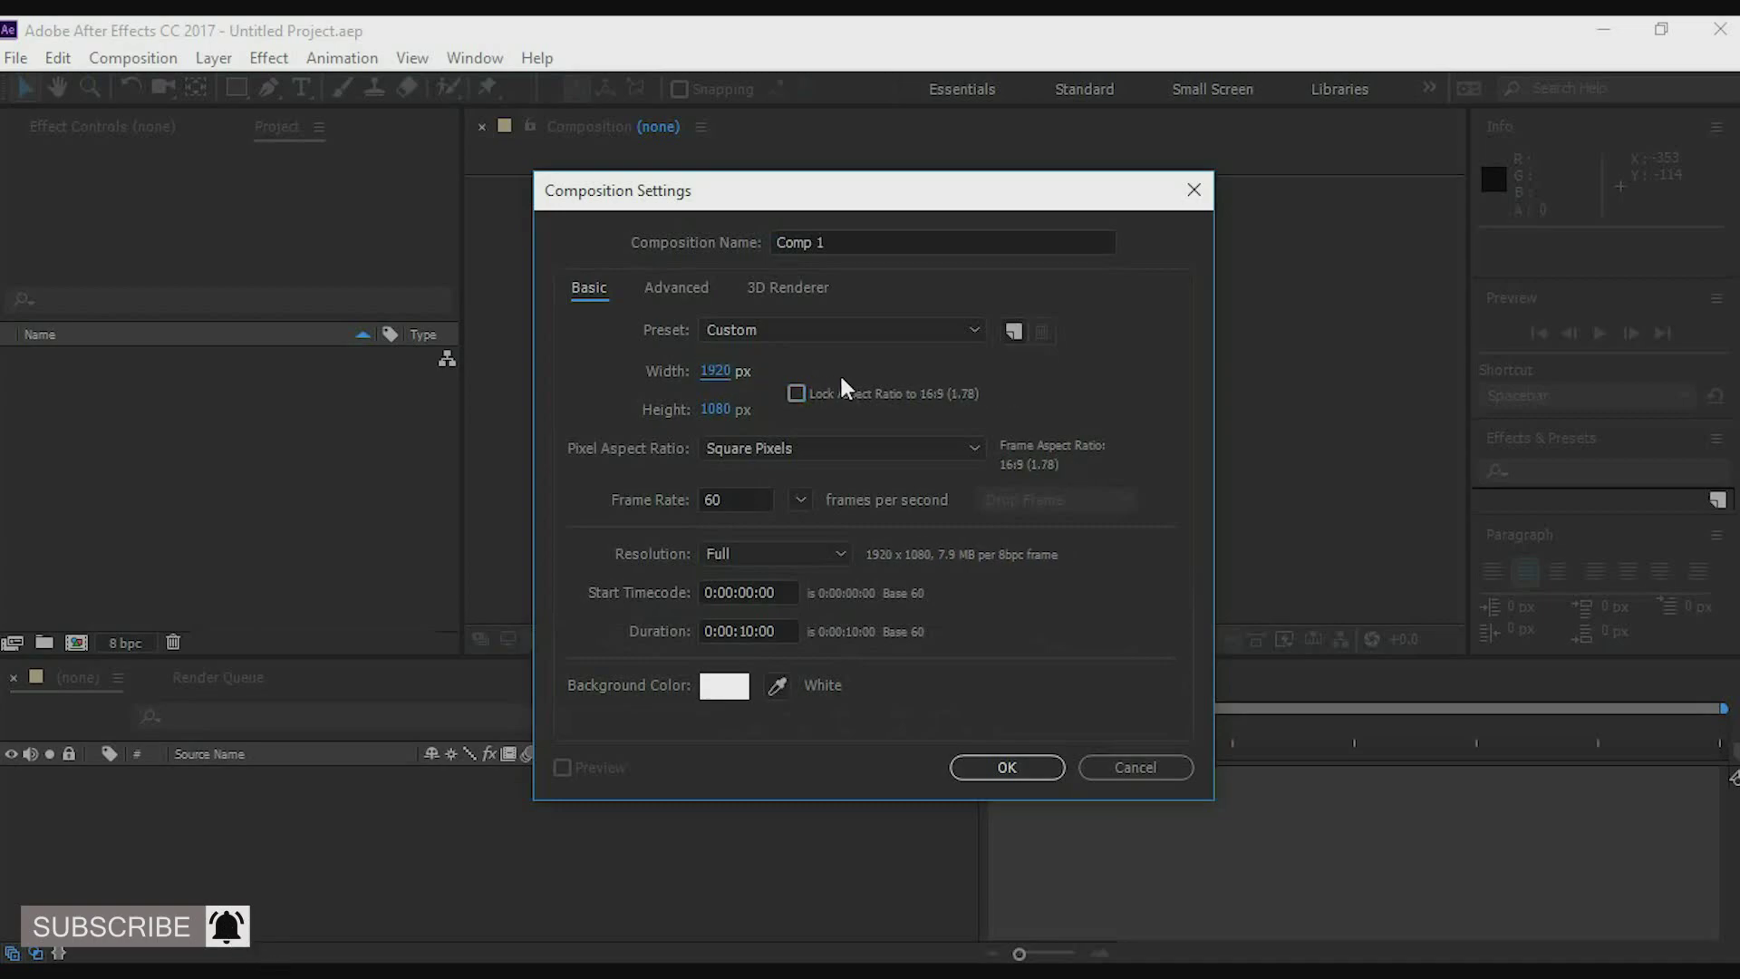
click(794, 393)
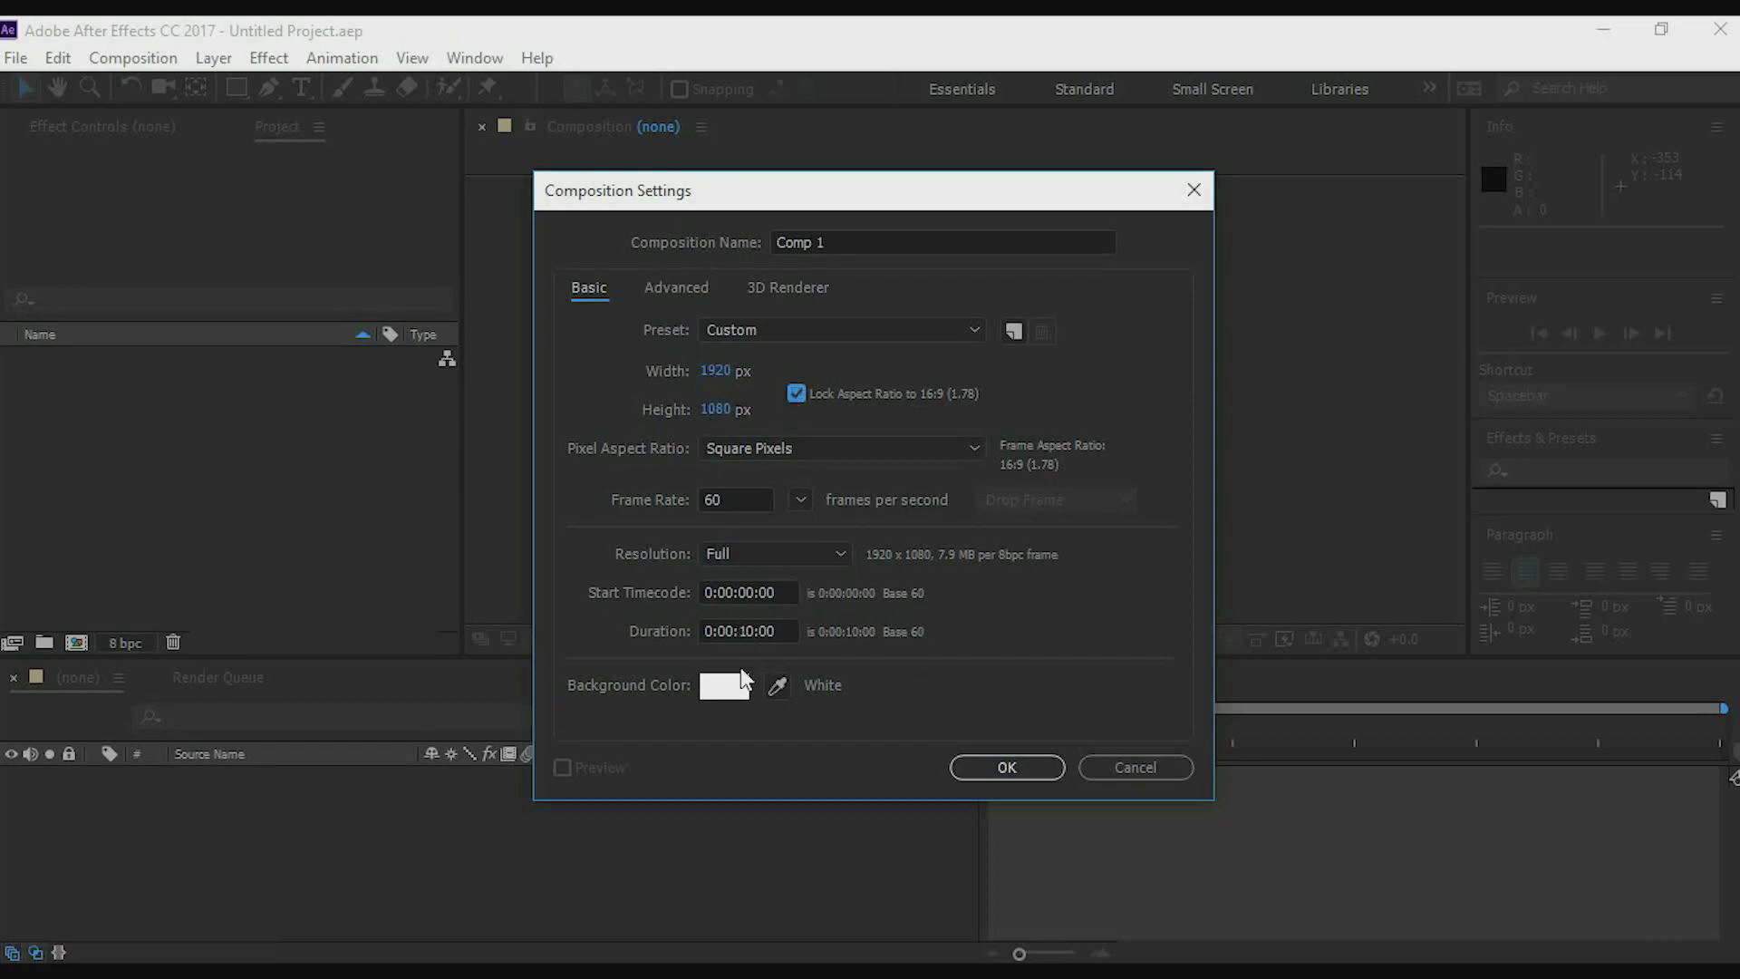
Set the background colour to 030303, name the composition 'final' and create it.
click(725, 691)
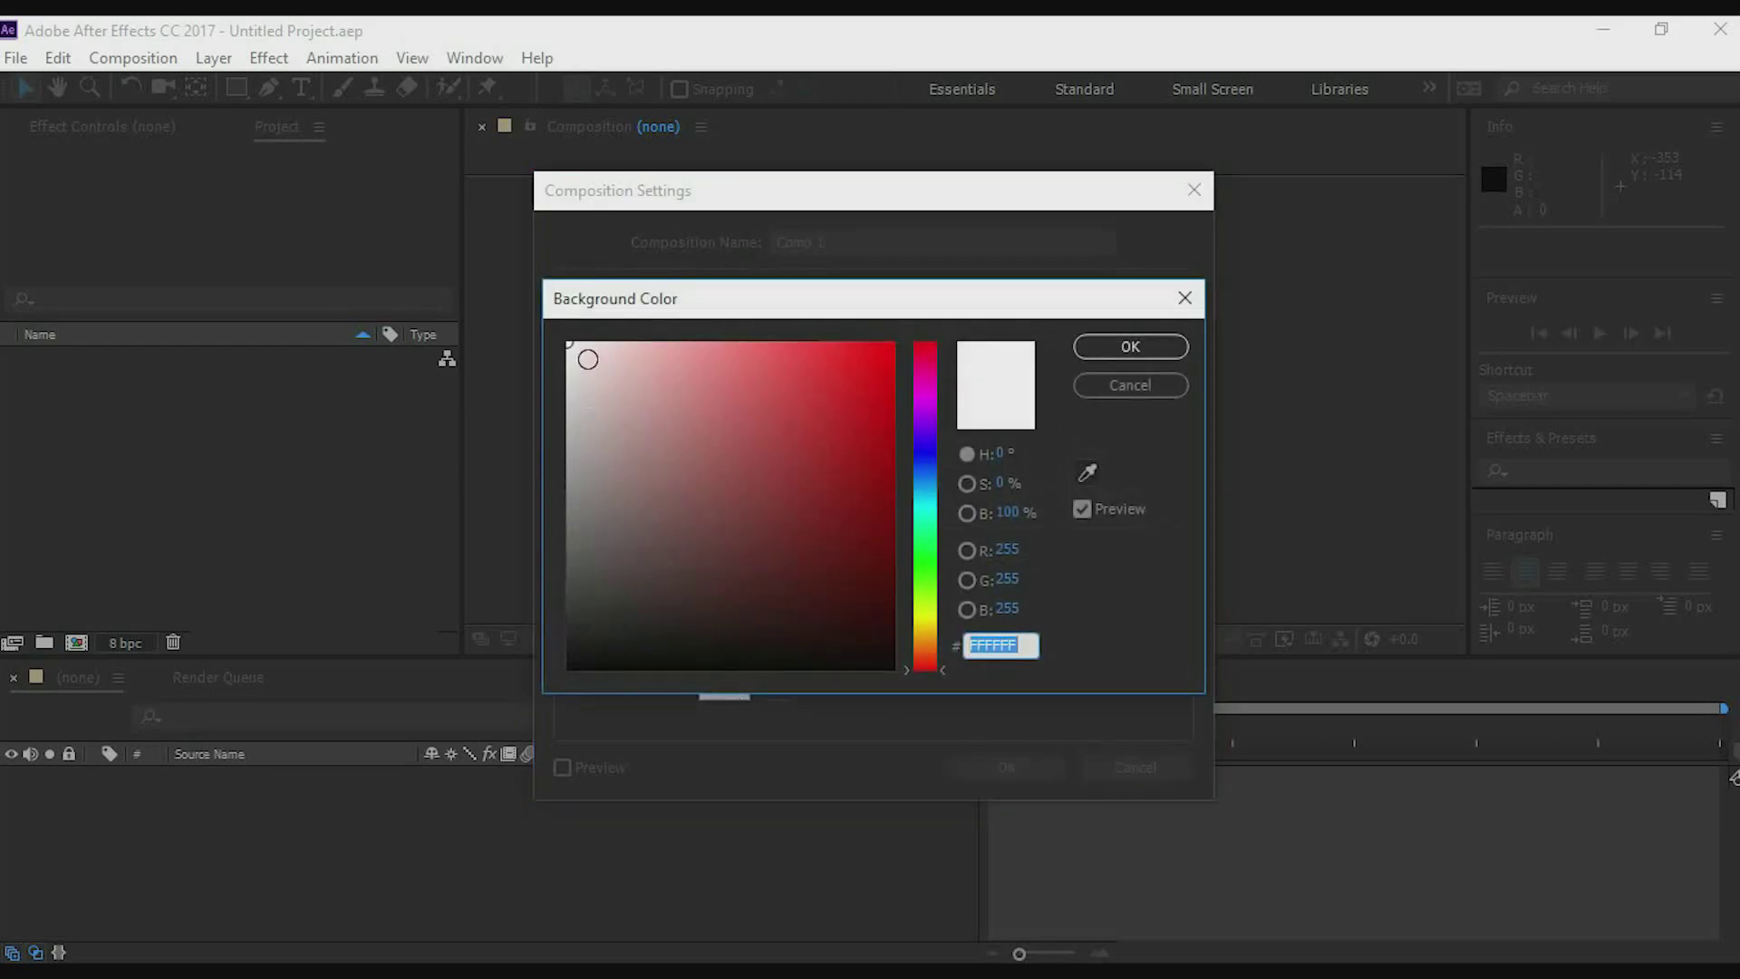
click(569, 666)
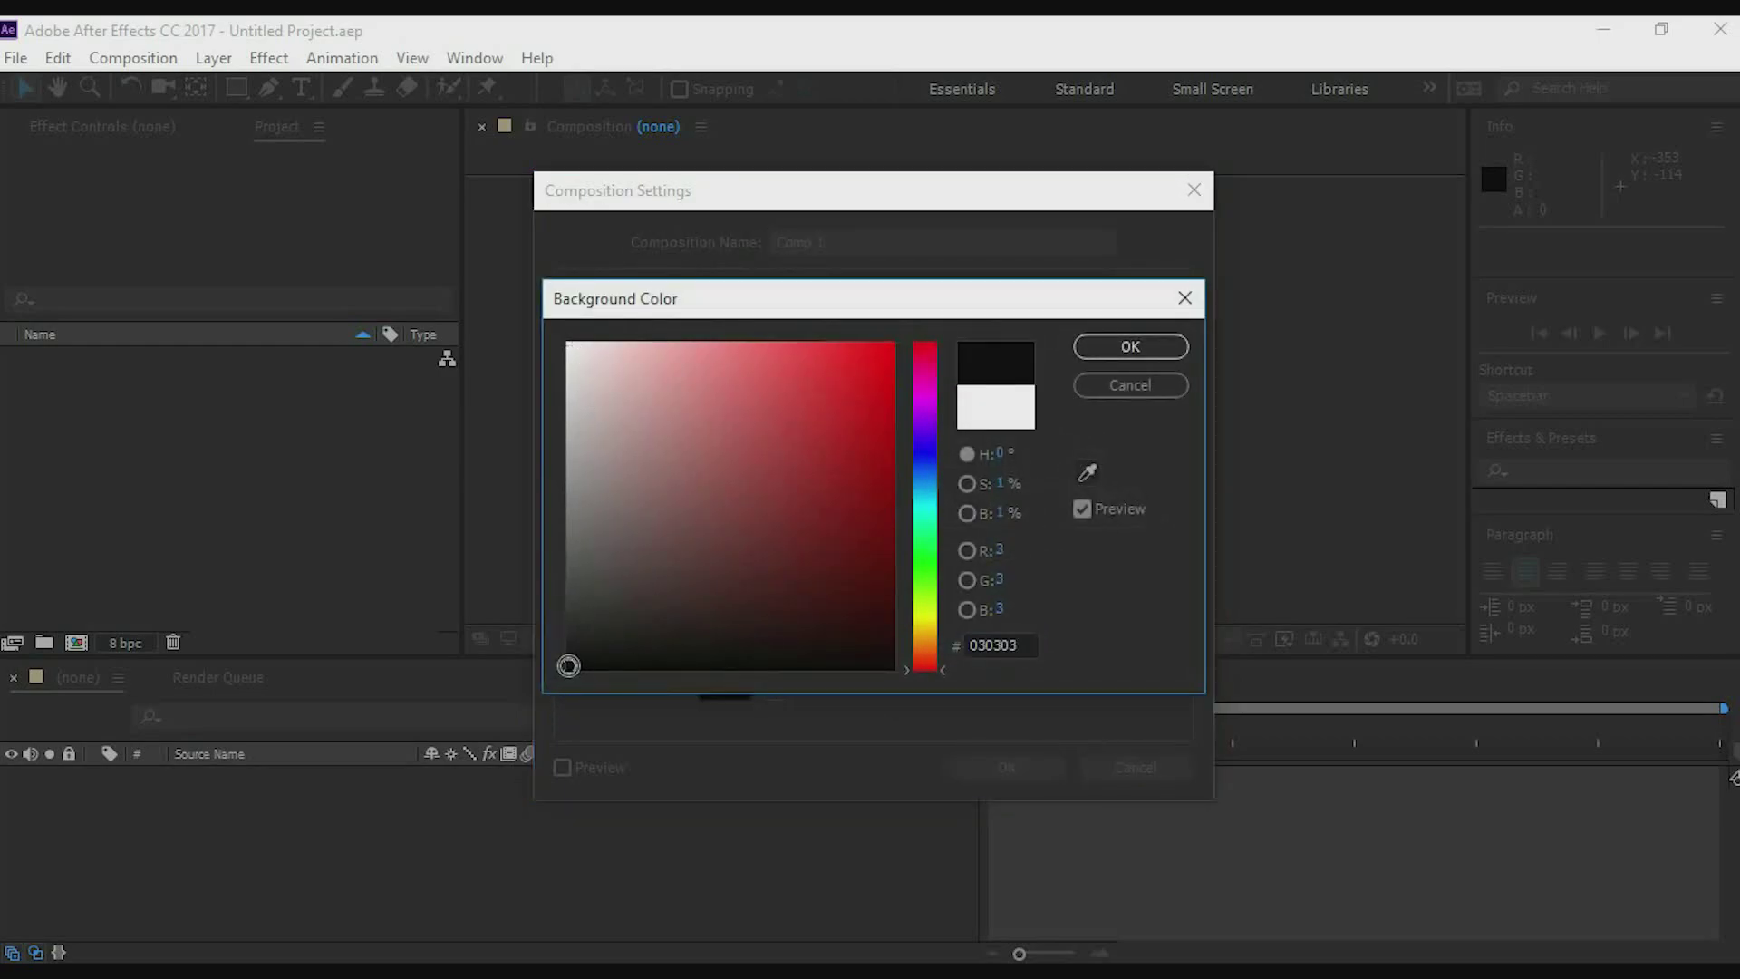
click(1155, 364)
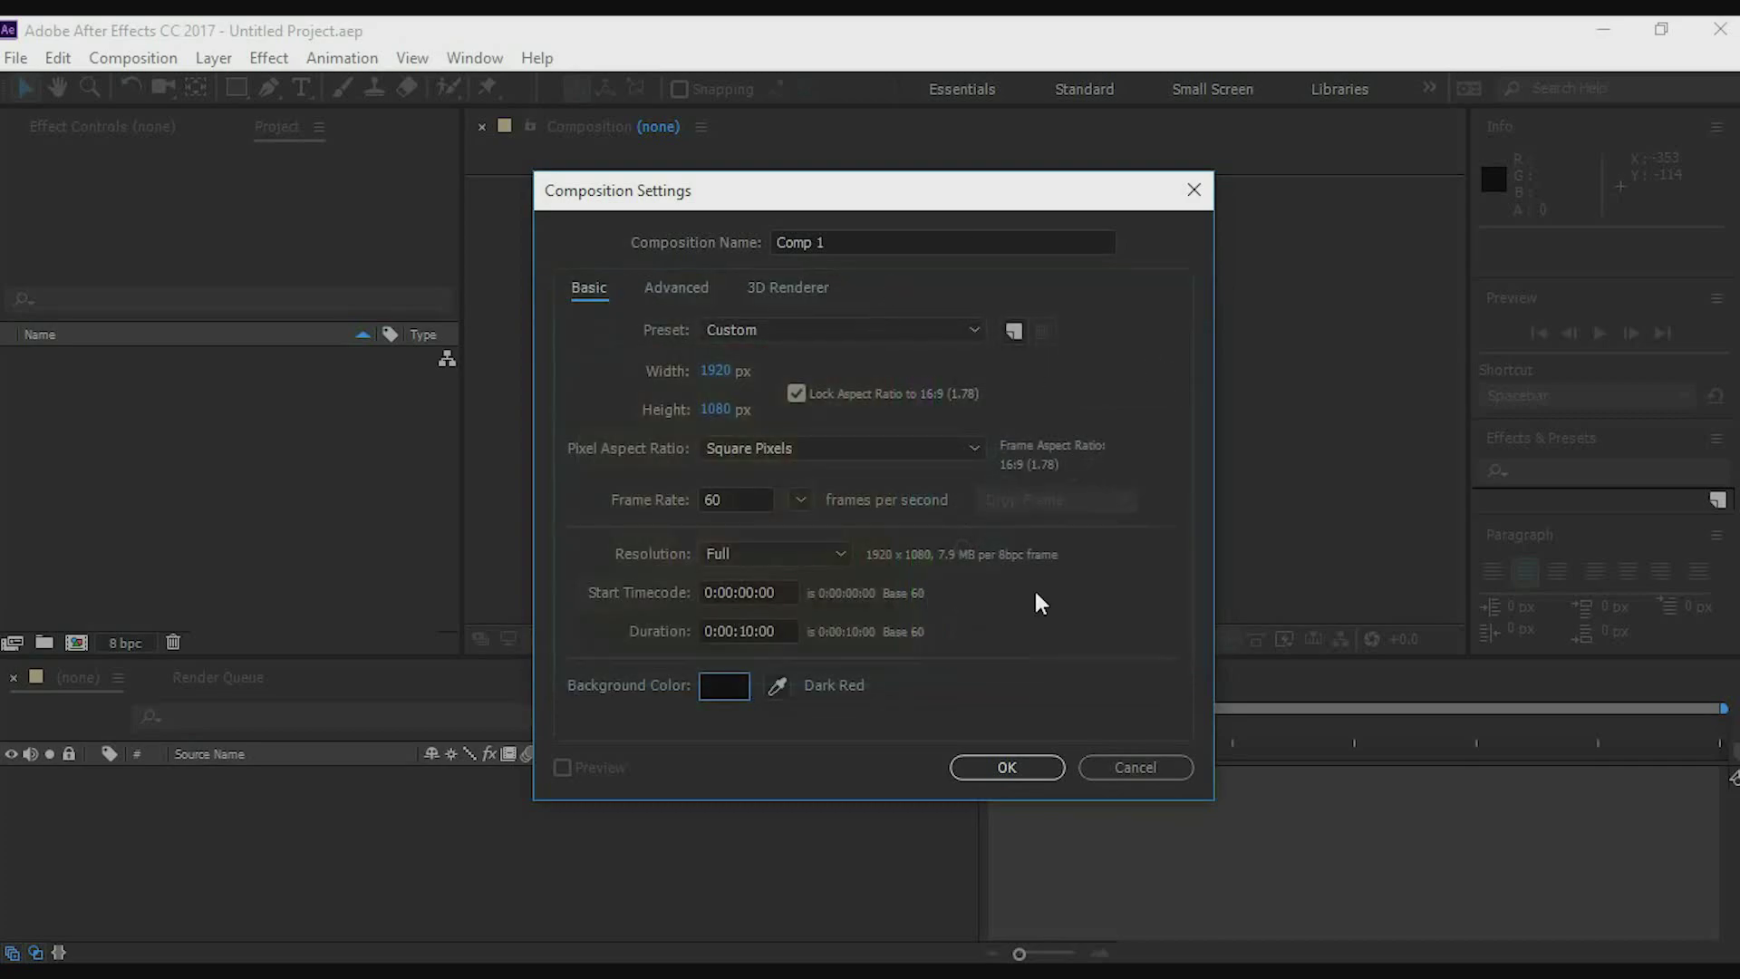
drag(847, 233, 757, 245)
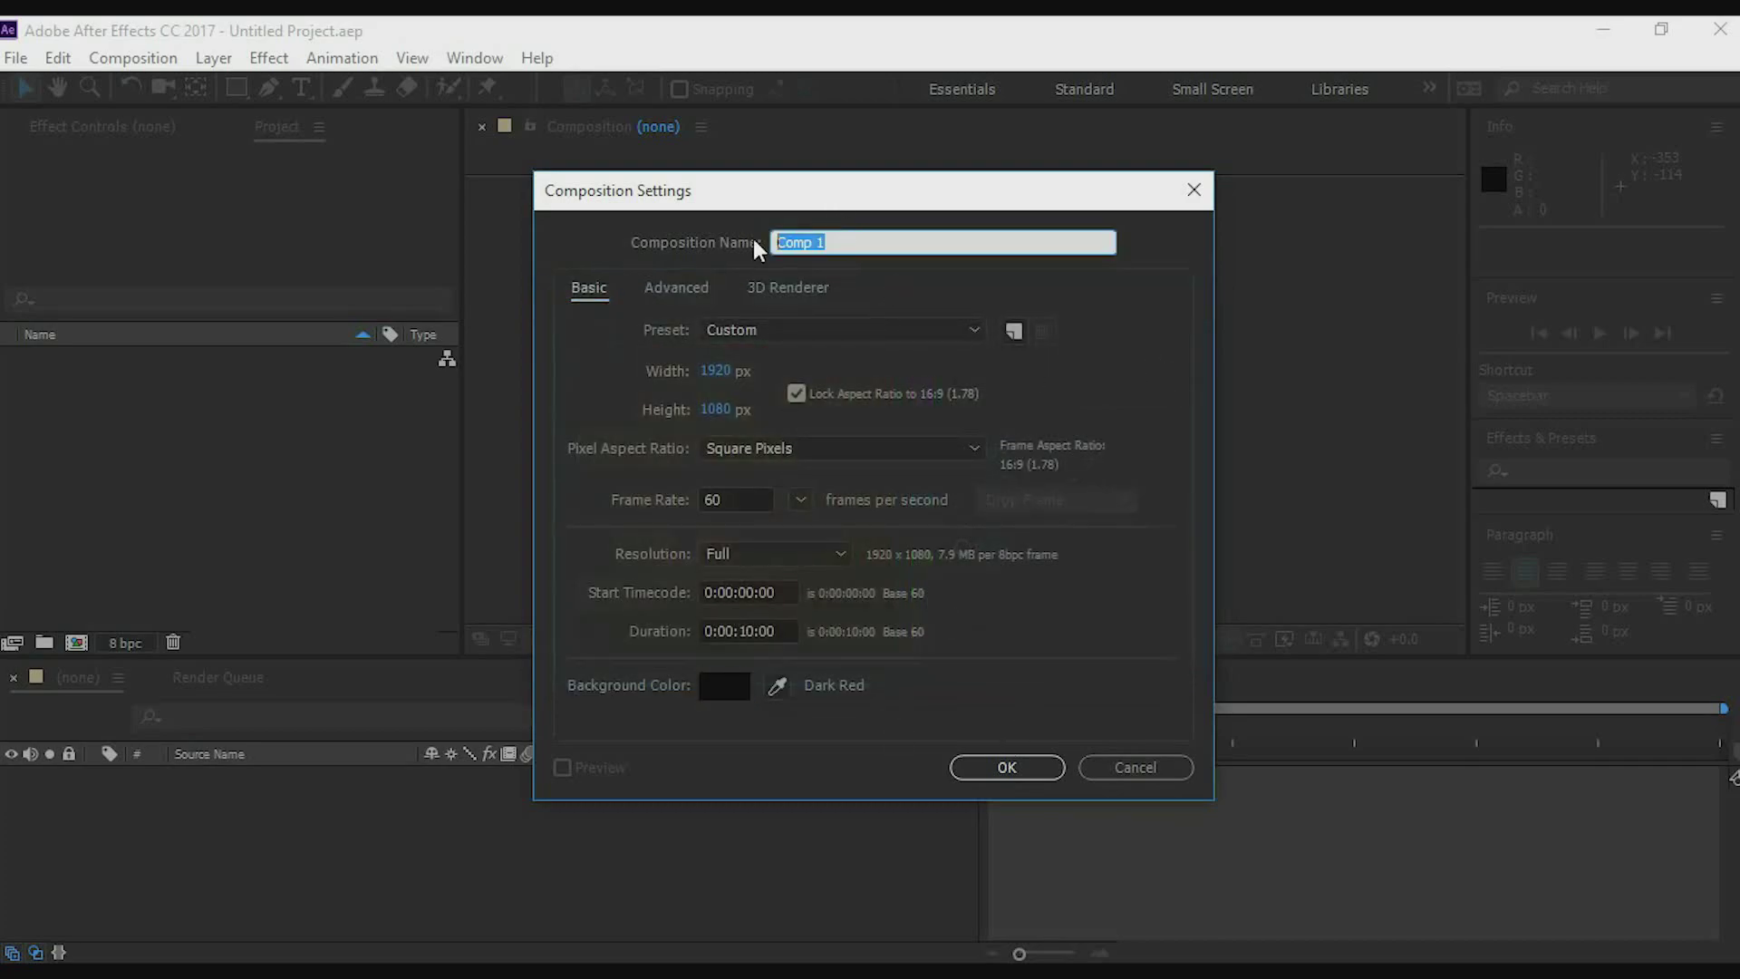
text(fl)
click(986, 770)
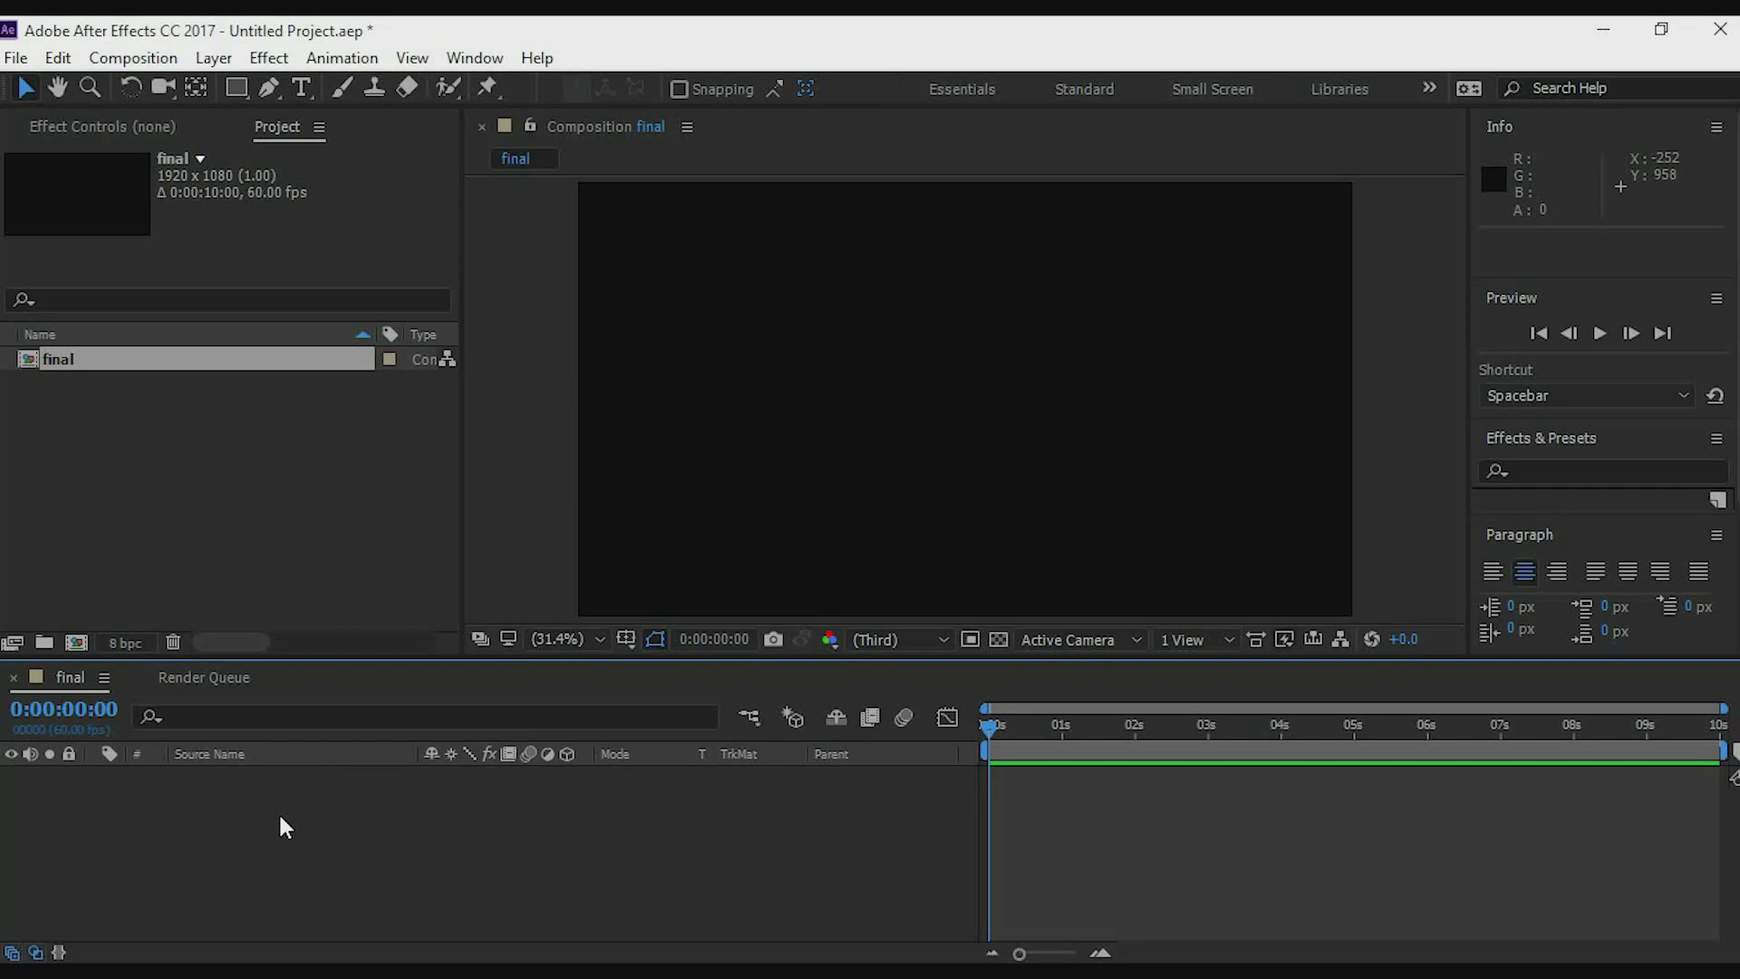
Show the facebook folder as large icons and drag 'images (1).png' into the After Effects timeline.
mouse_move(207, 971)
click(250, 862)
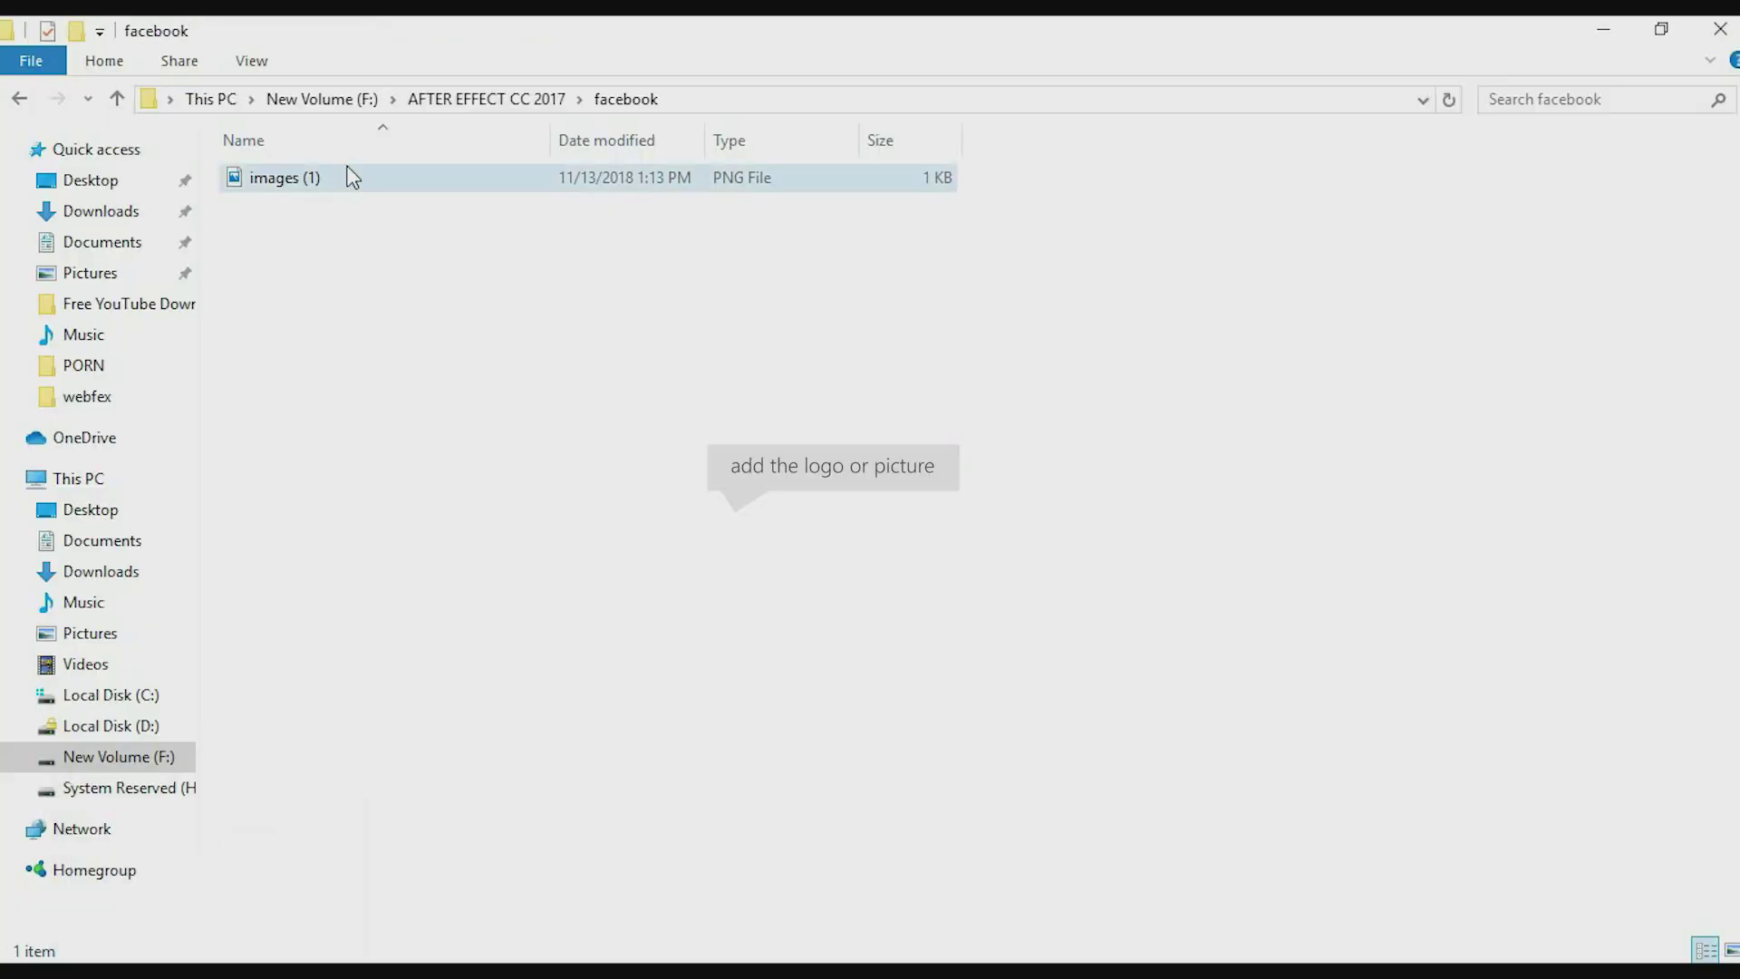
click(1730, 950)
mouse_move(286, 181)
mouse_down()
mouse_move(547, 833)
mouse_move(455, 853)
mouse_move(284, 770)
mouse_move(286, 870)
mouse_up()
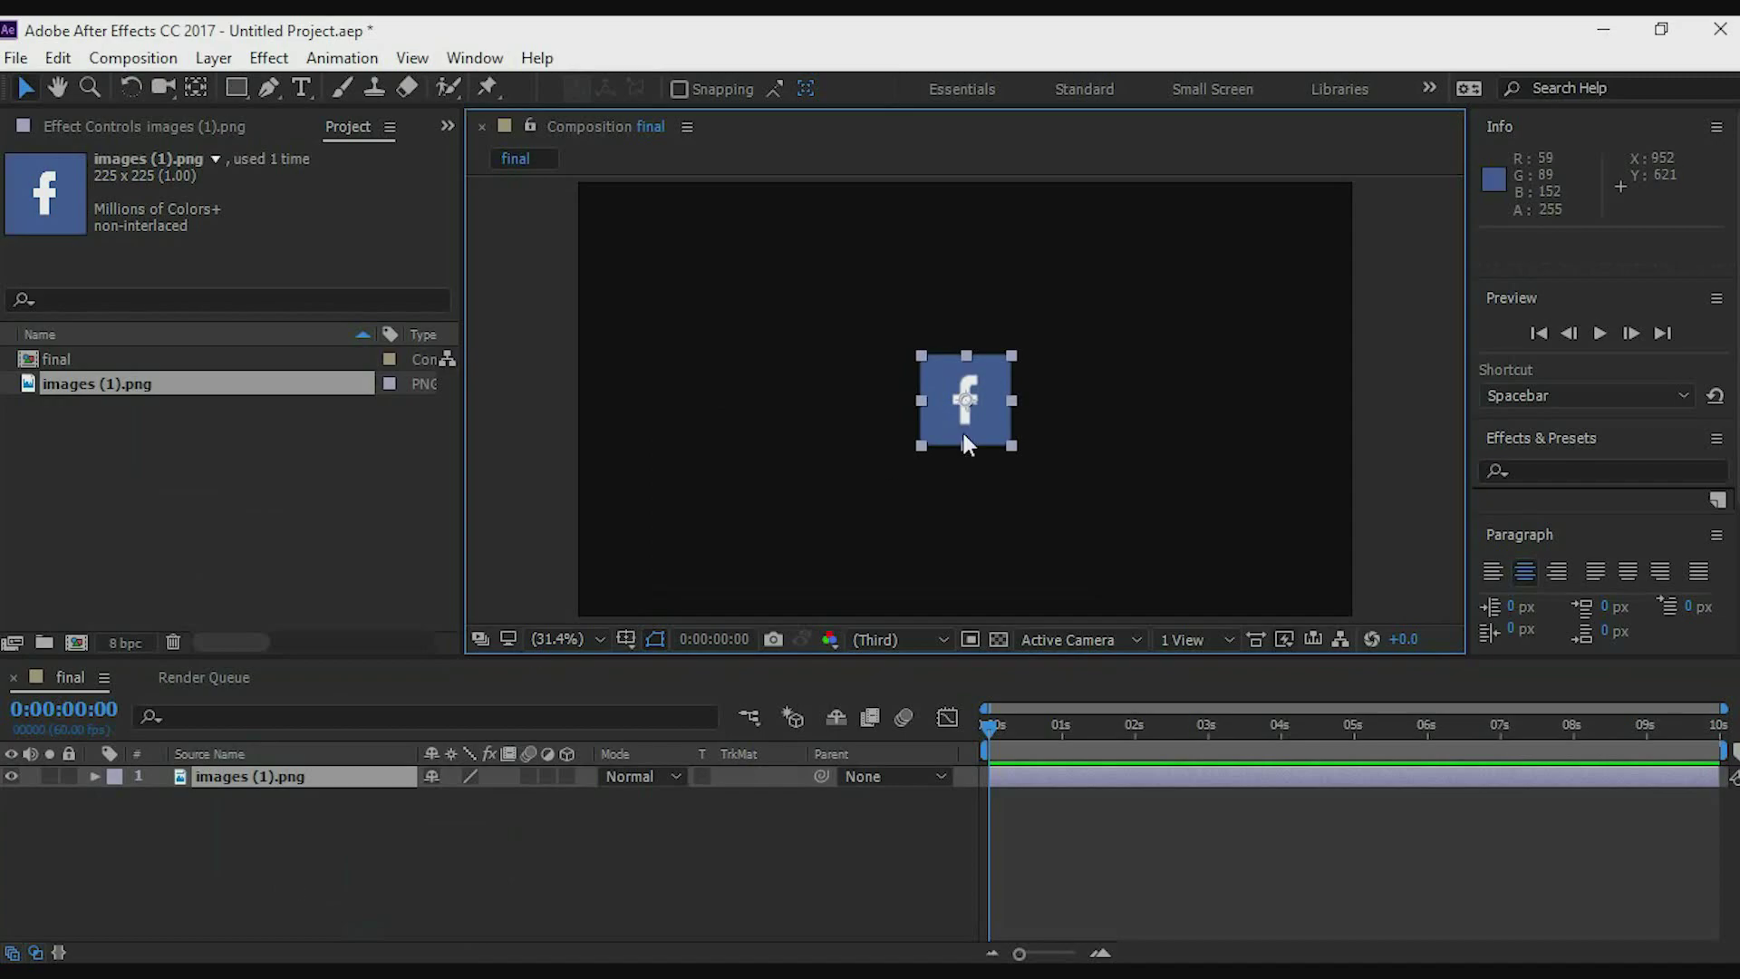
Move the Facebook logo left of centre in the viewer.
drag(945, 413, 766, 400)
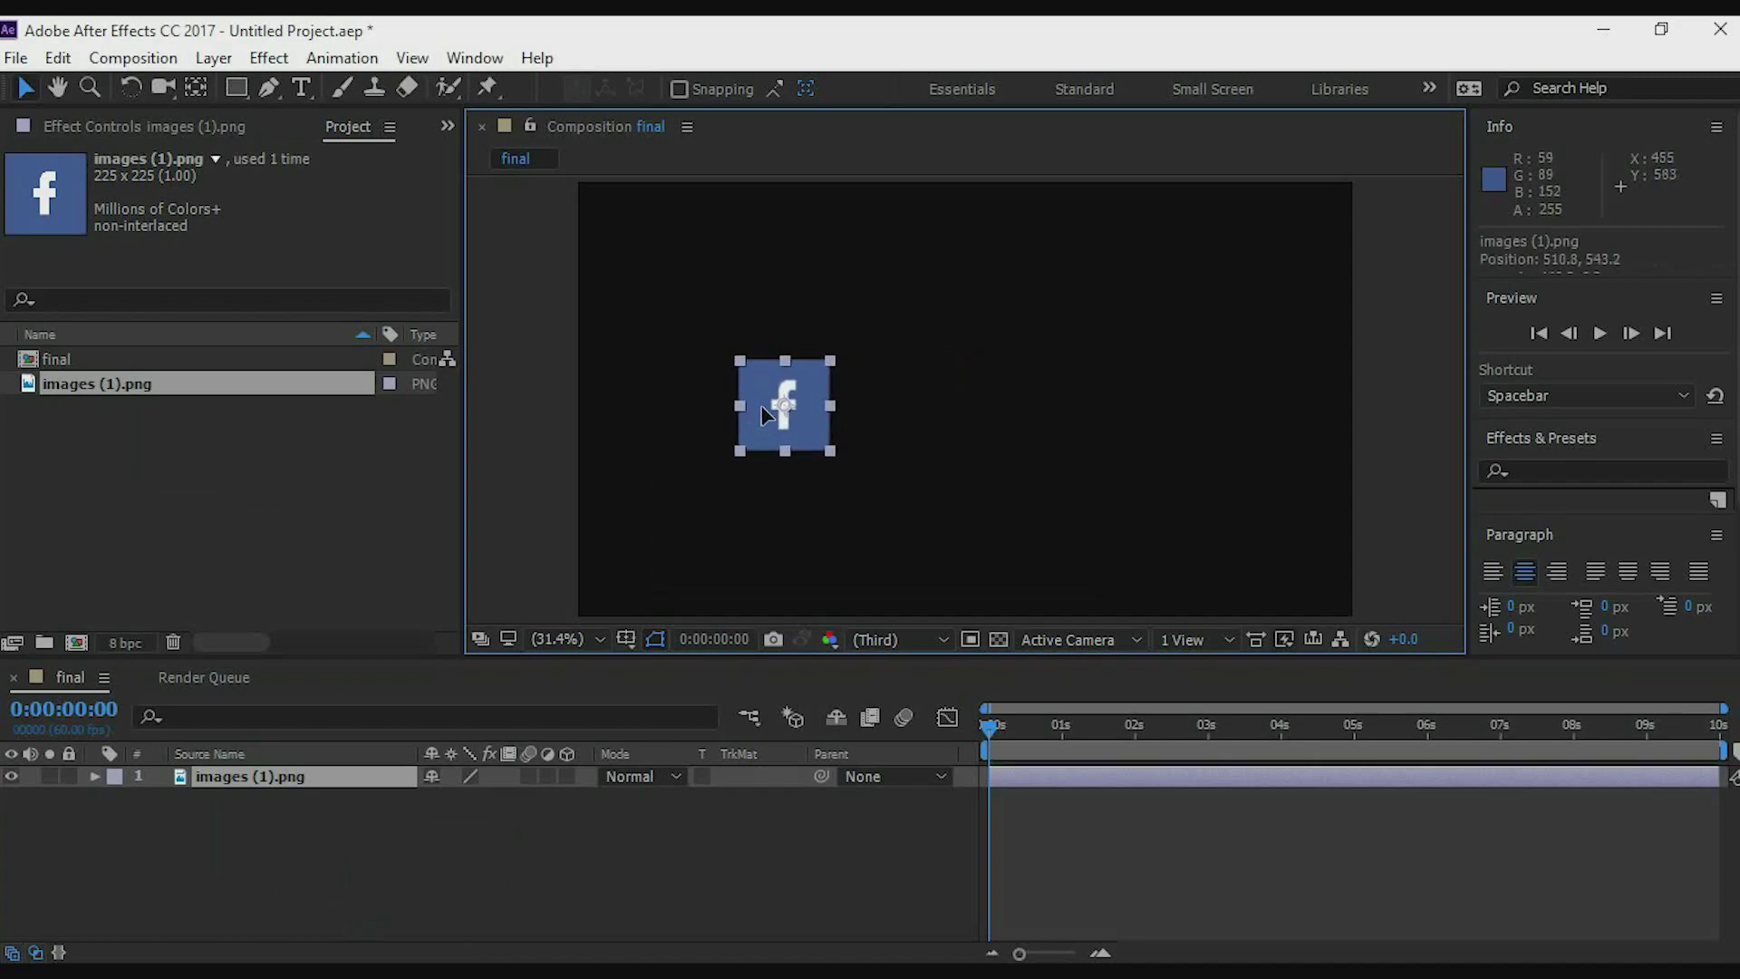
click(590, 852)
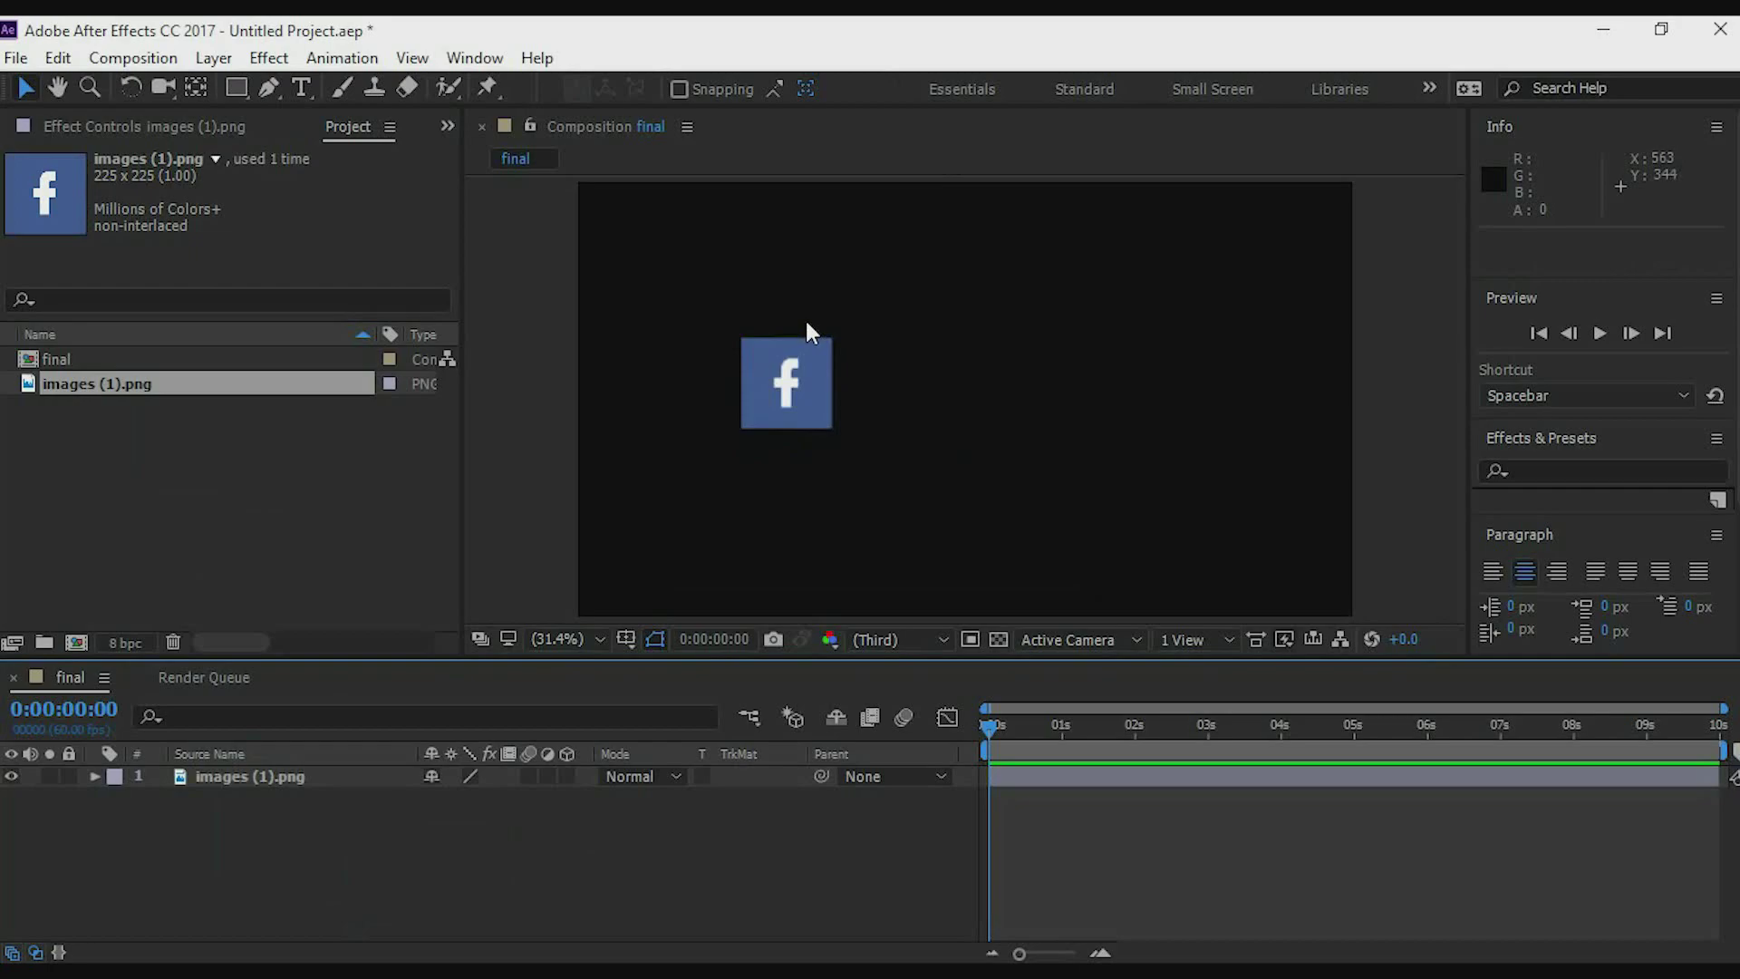
right_click(251, 863)
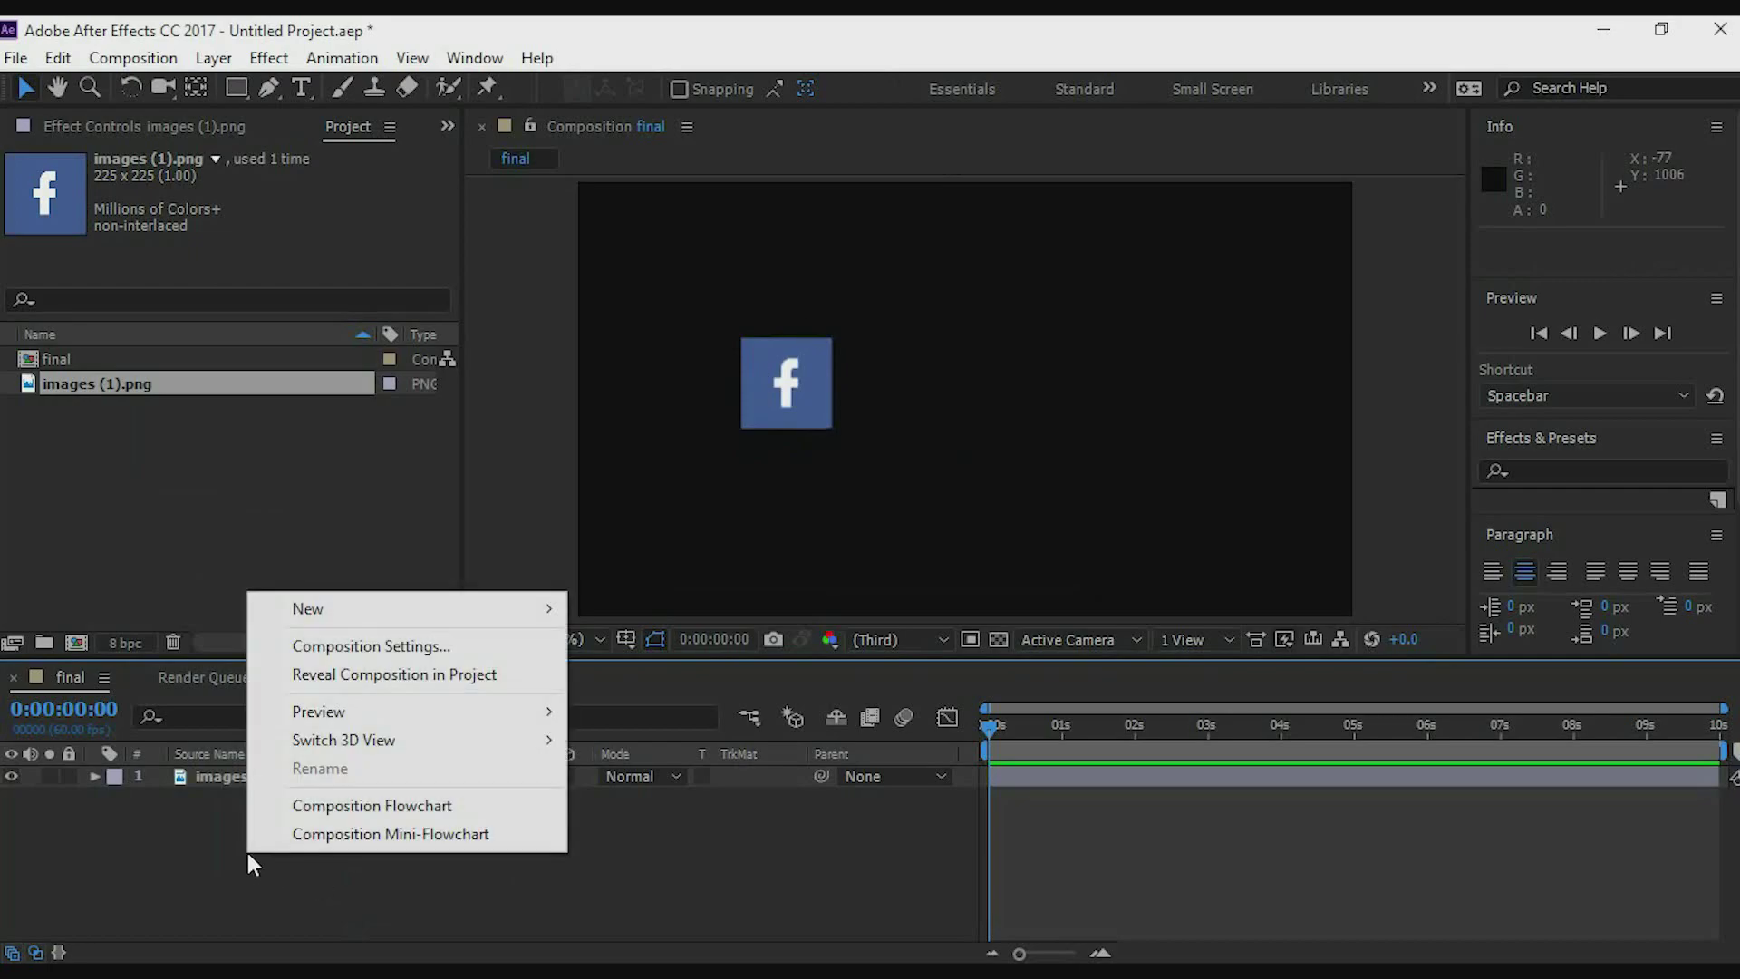
click(190, 856)
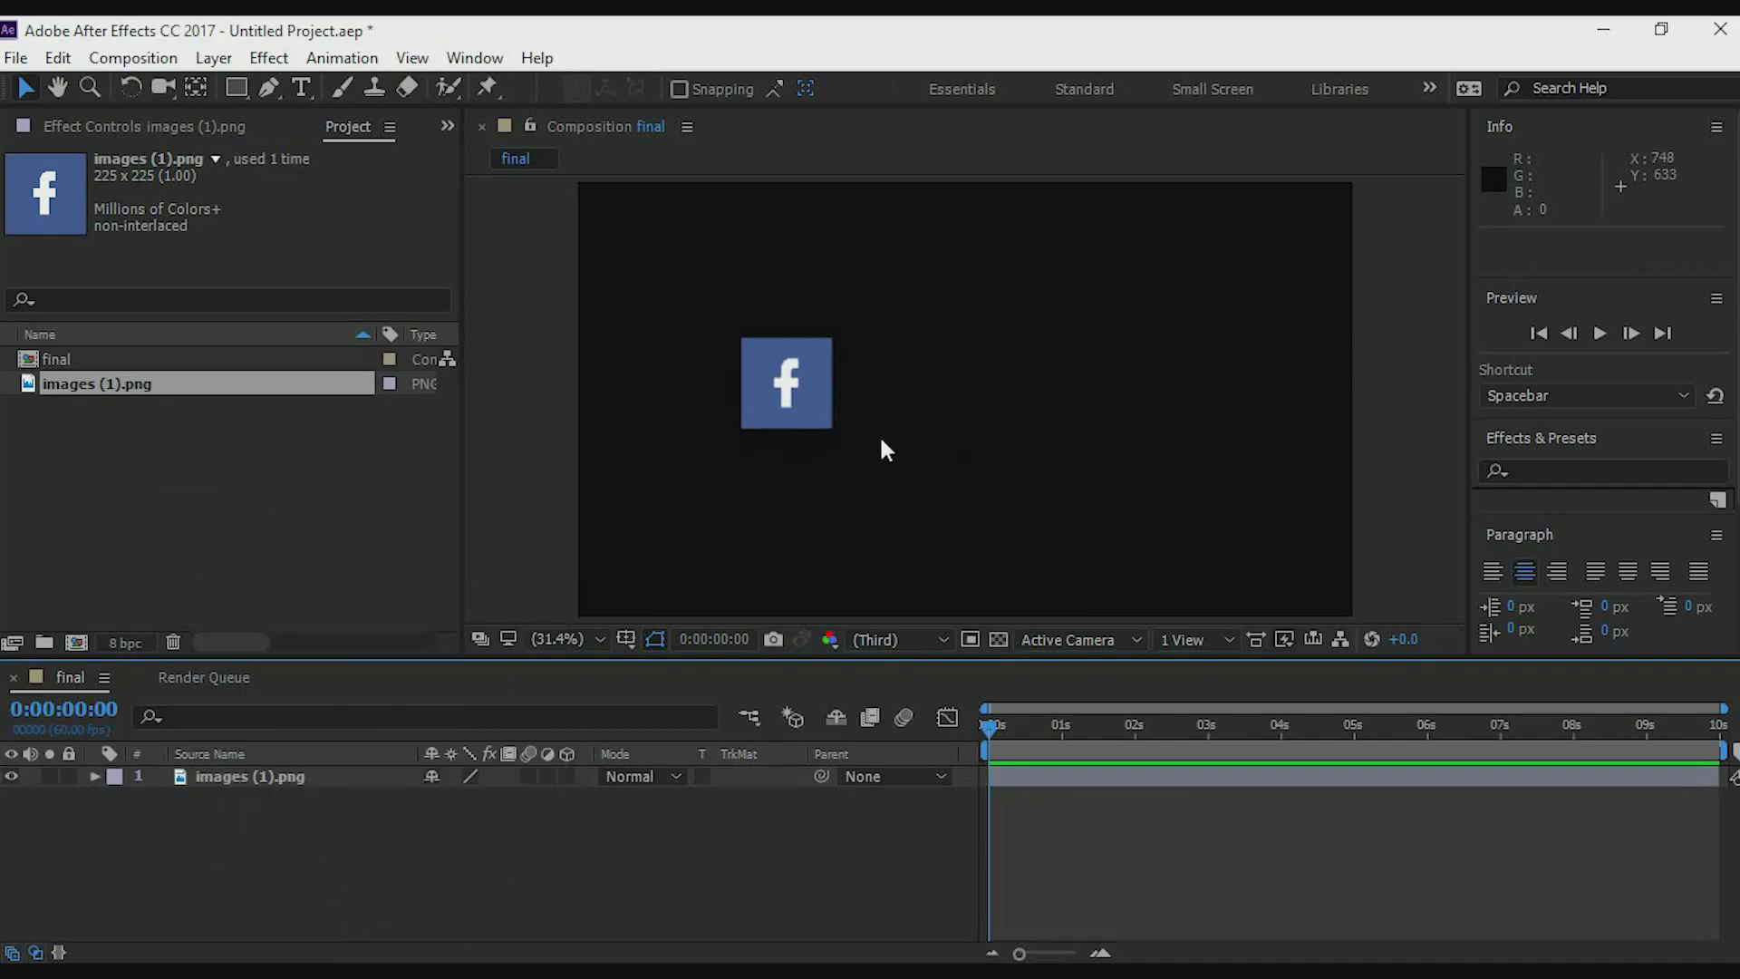
Add a text layer reading 'FIND ME' to the right of the logo.
click(302, 90)
click(875, 376)
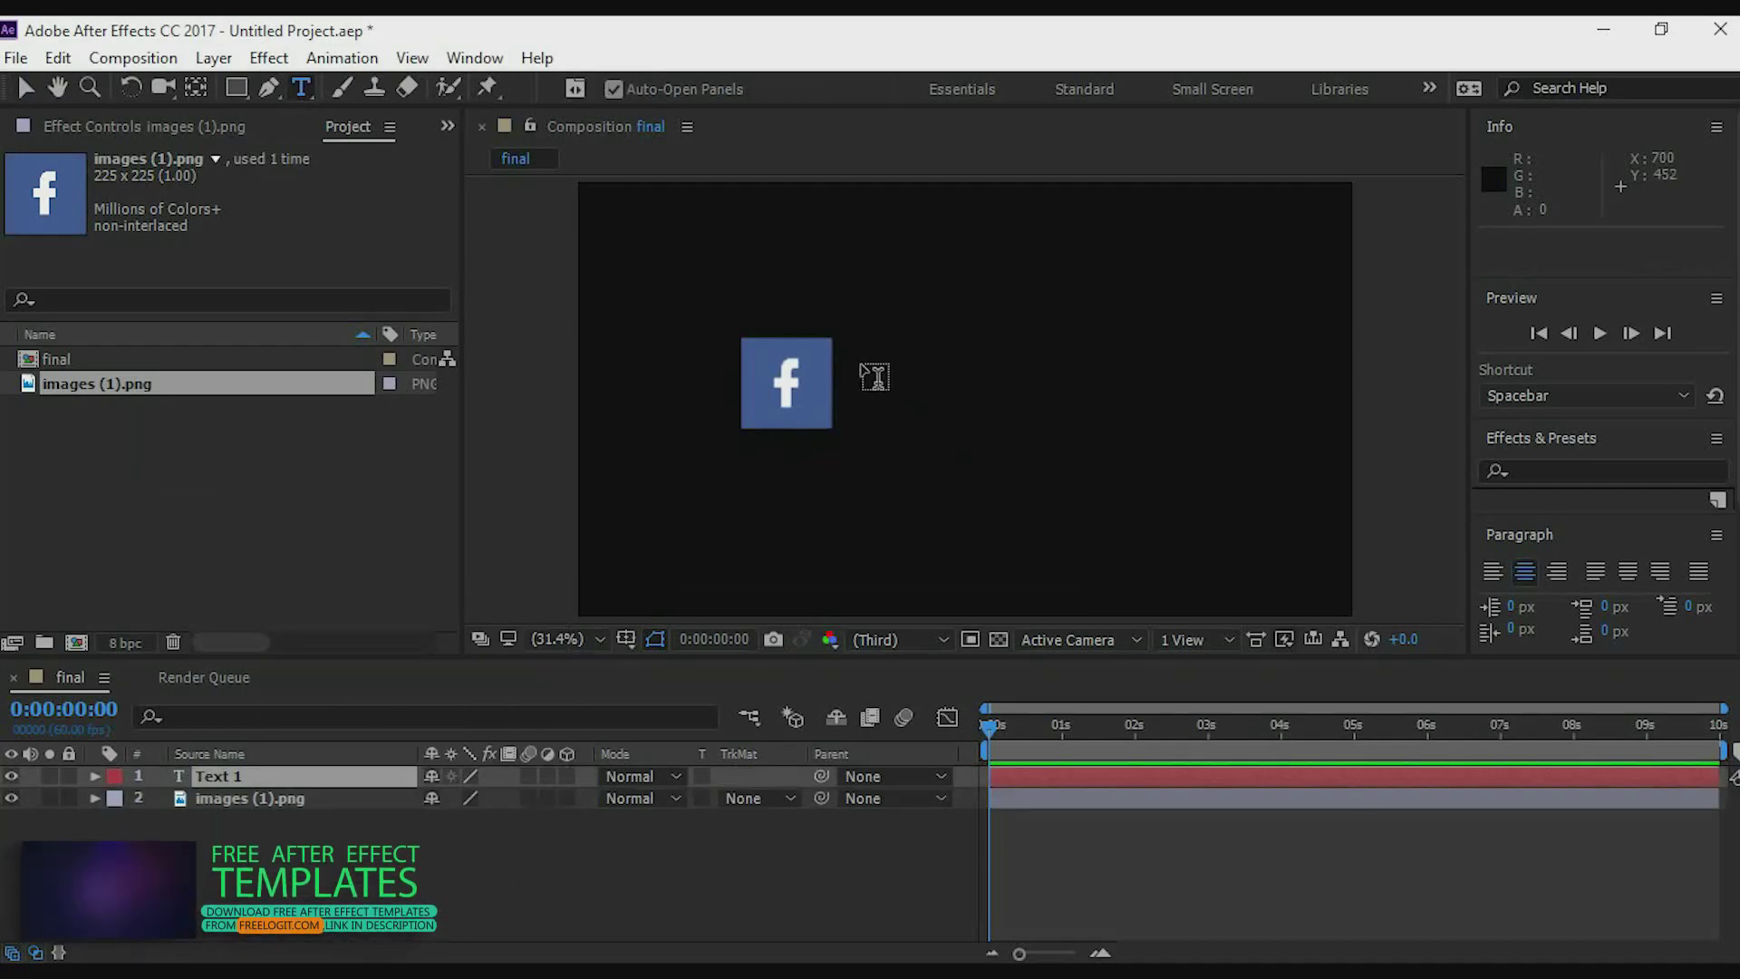
click(875, 376)
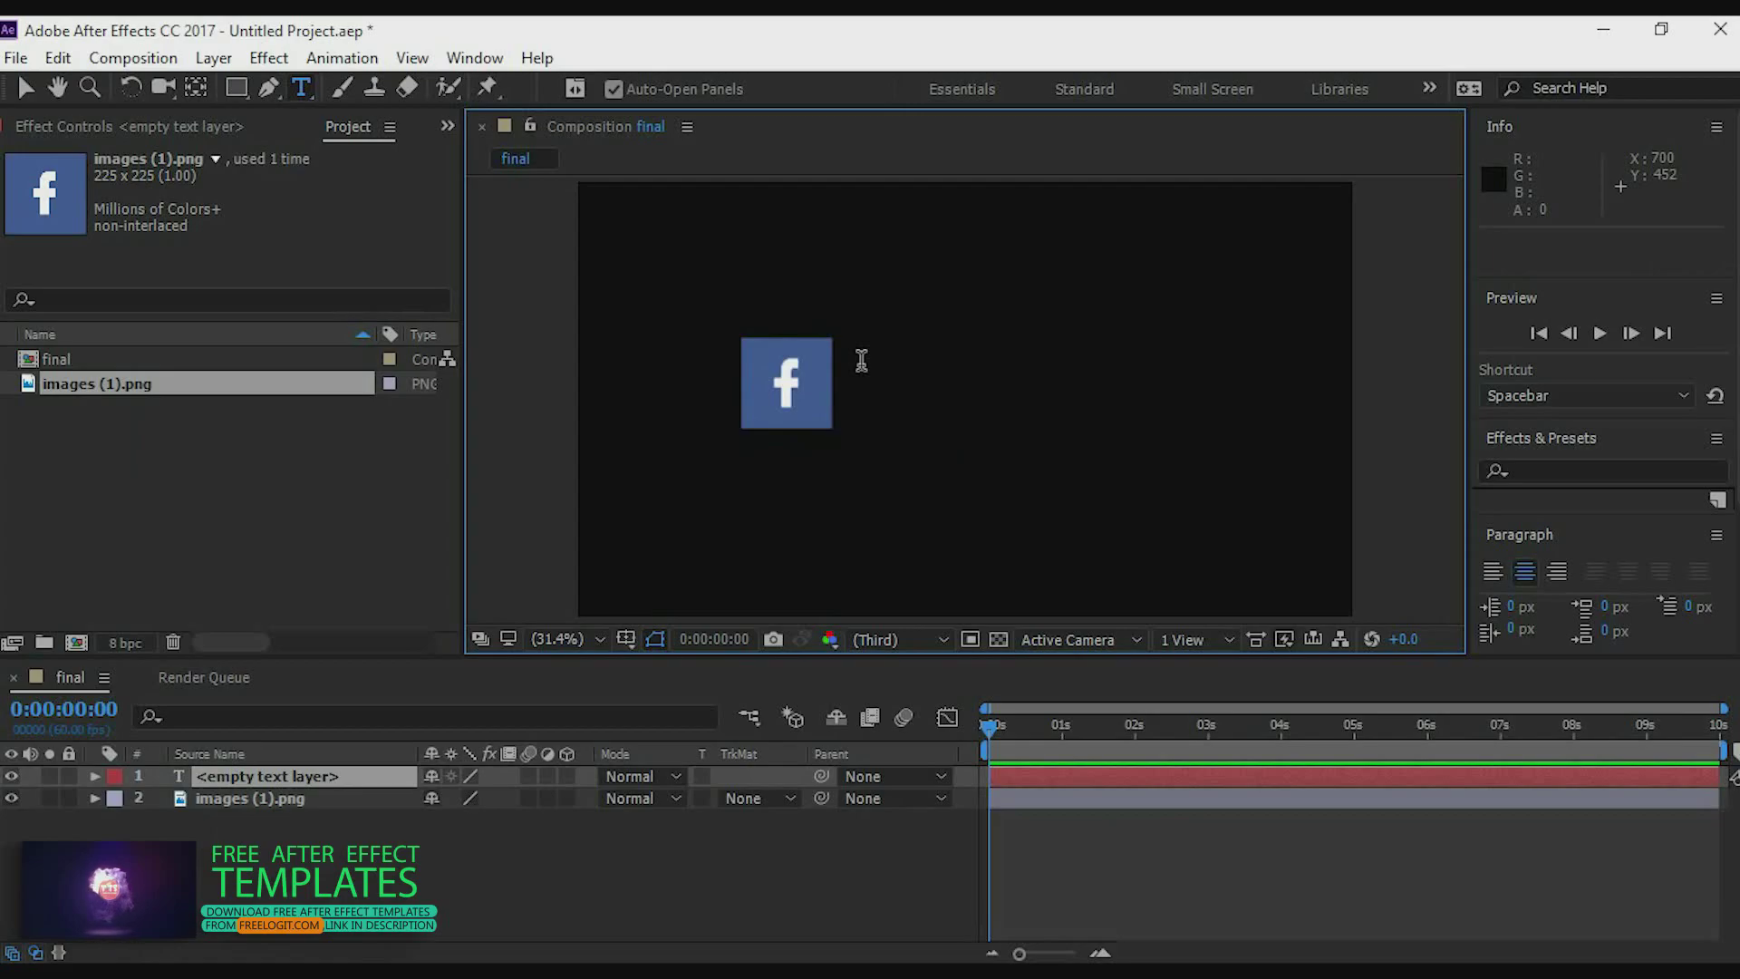
text(F)
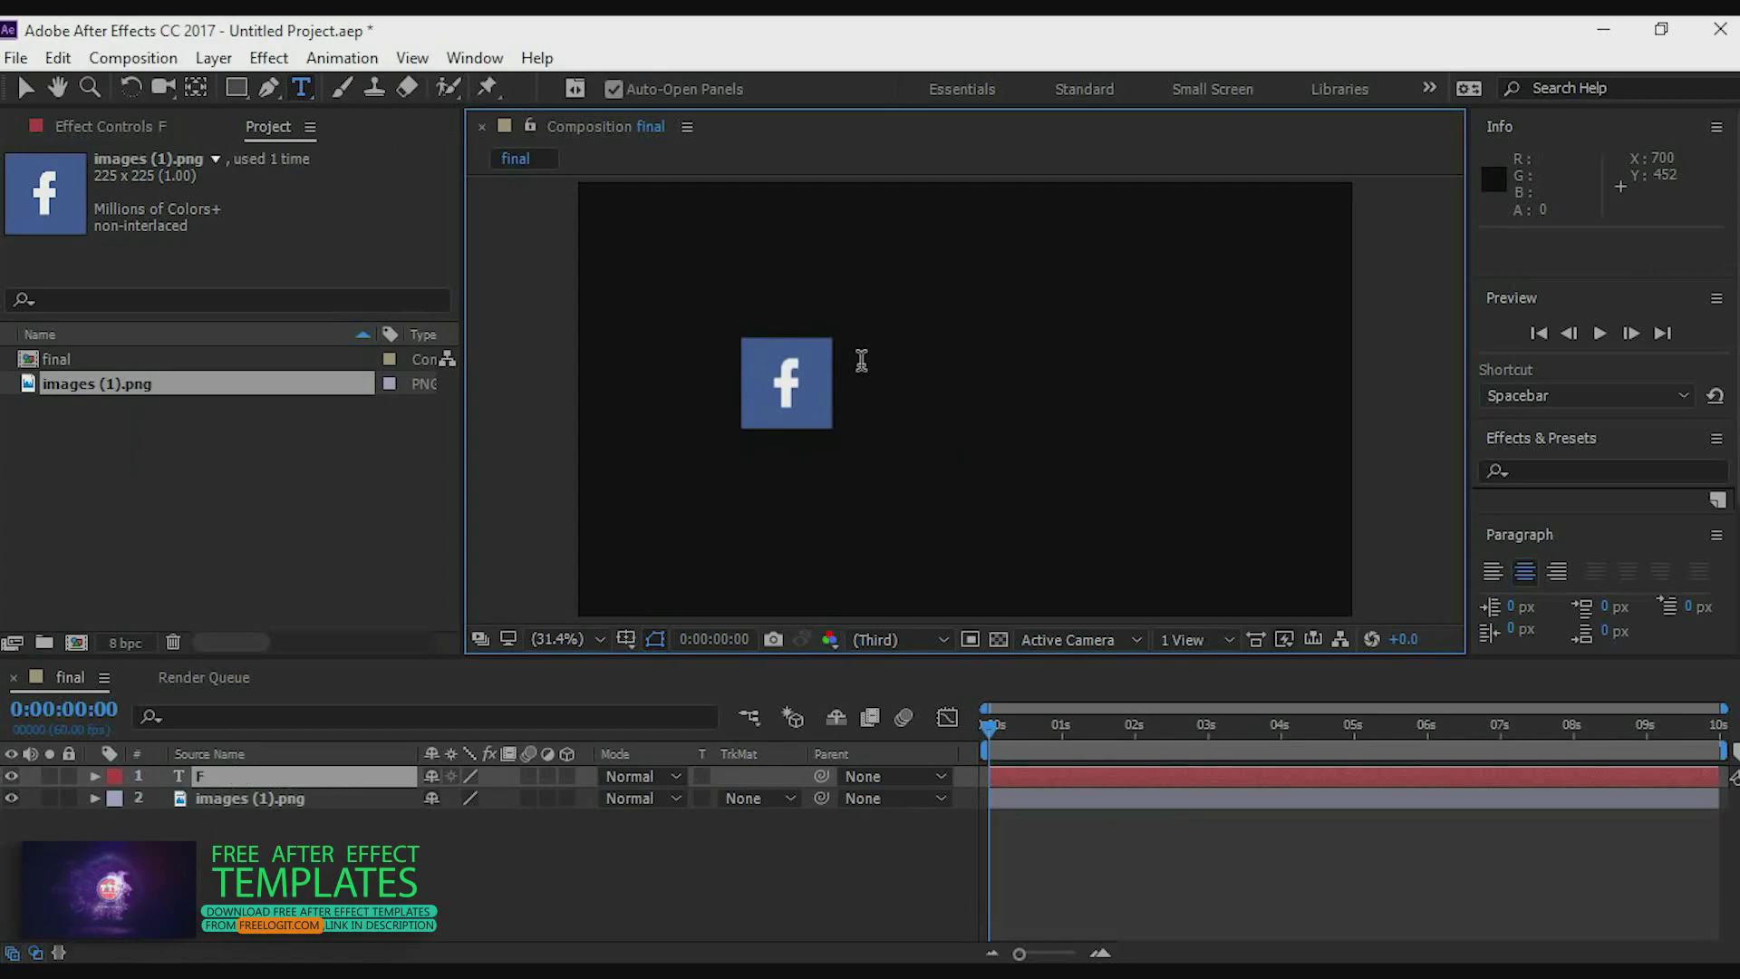
text(IND)
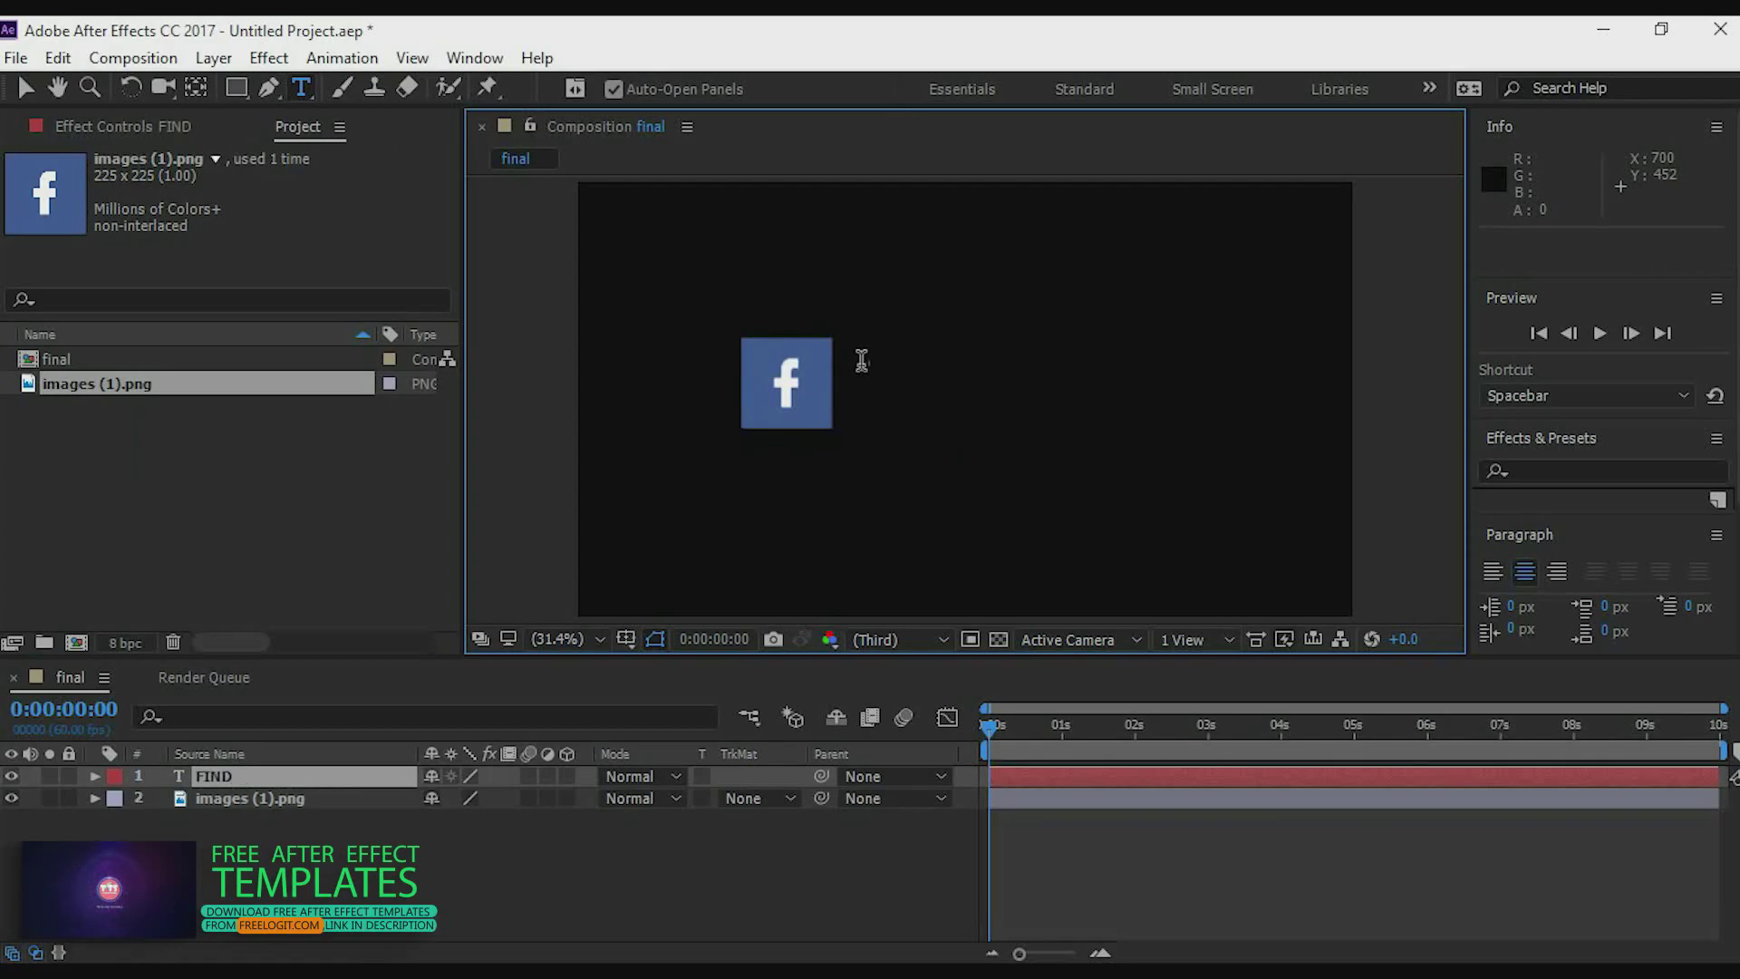
text( ME)
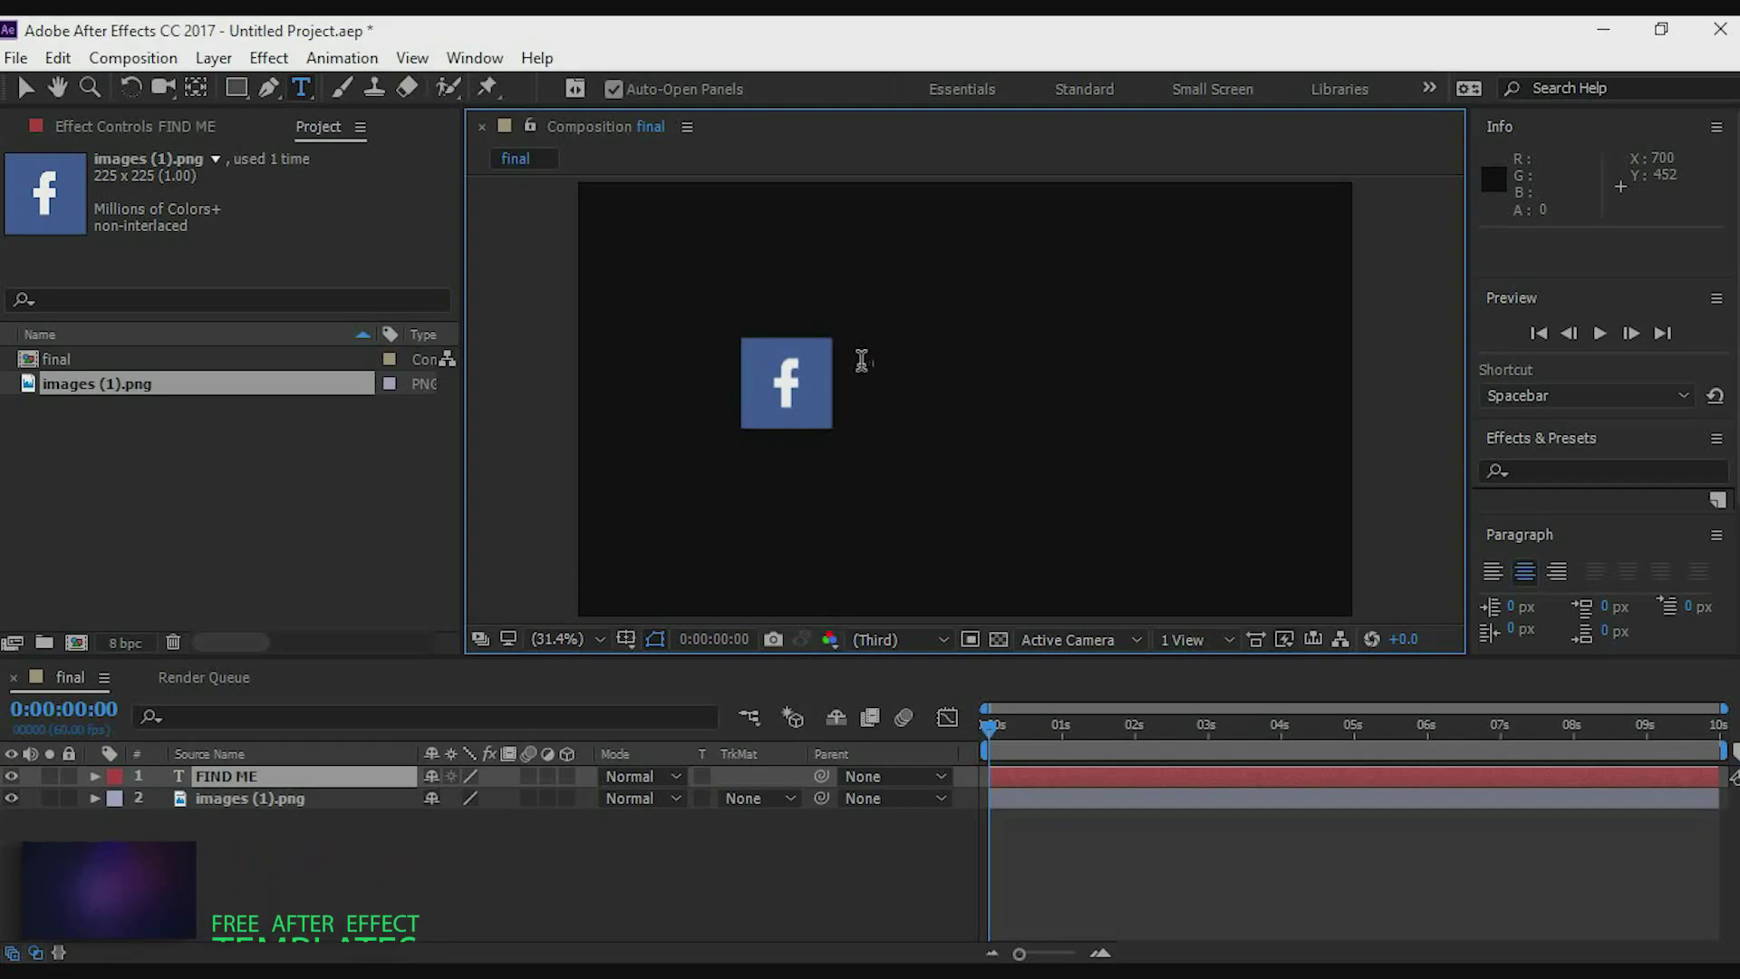
click(226, 779)
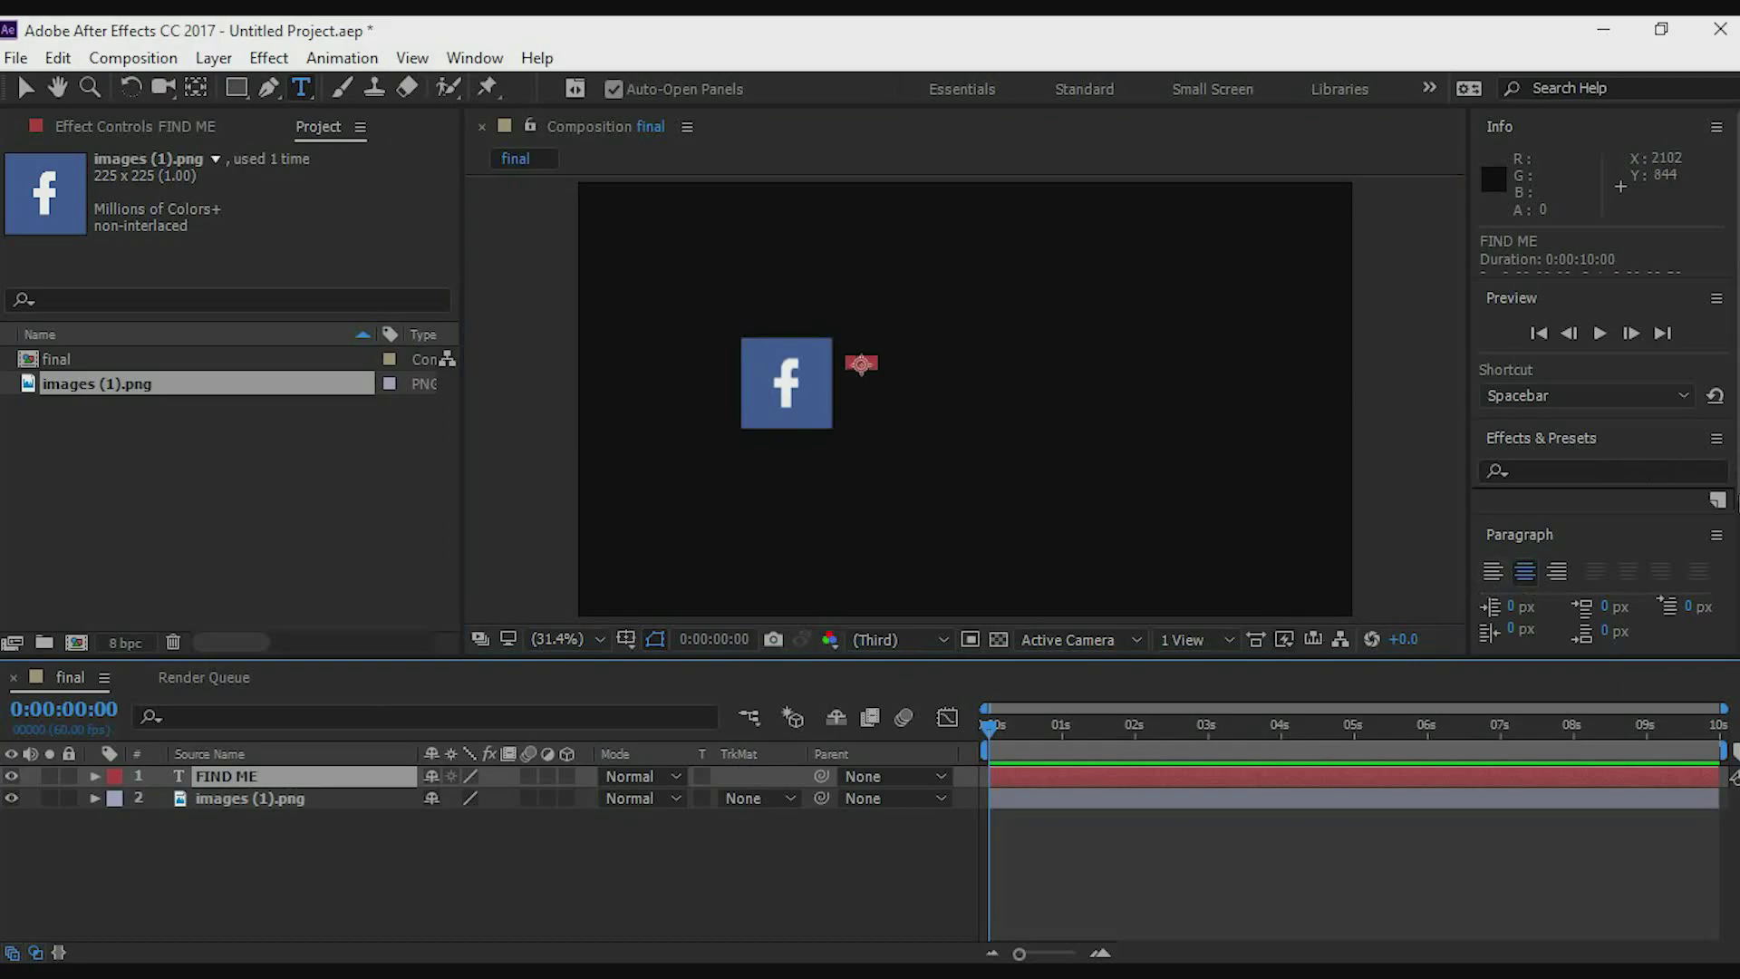
scroll(1602, 381, down, 5)
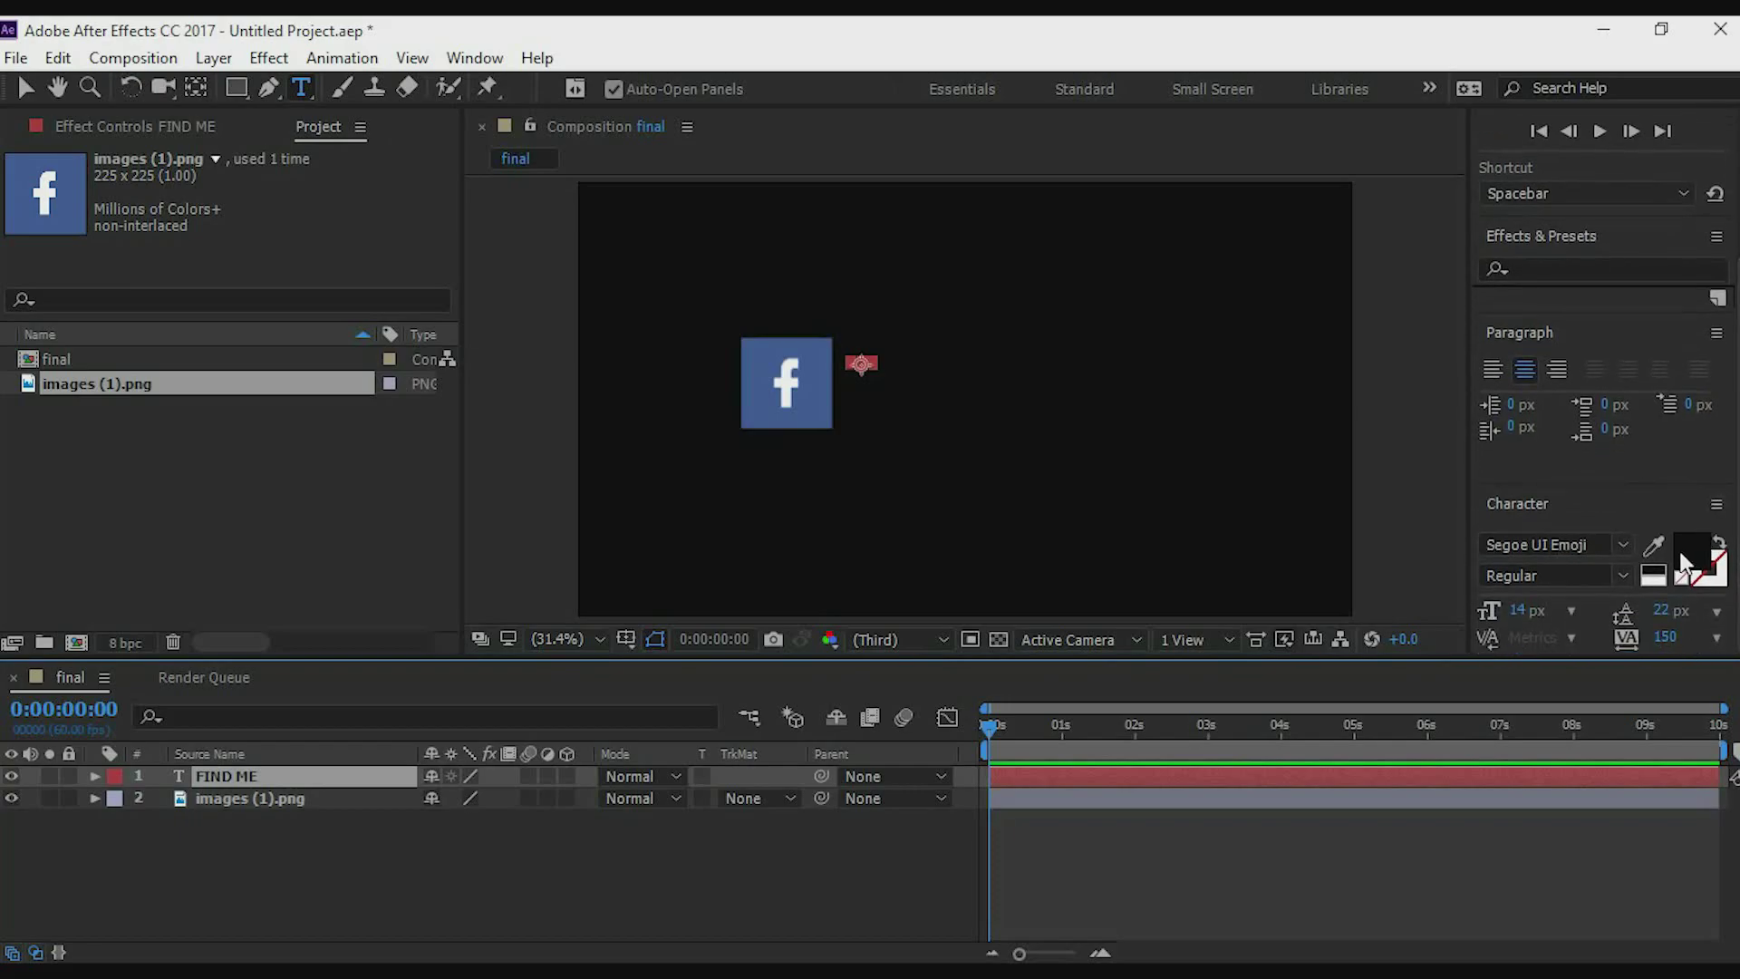
Give the FIND ME text a white fill and scrub its font size up to 74 px.
click(1683, 566)
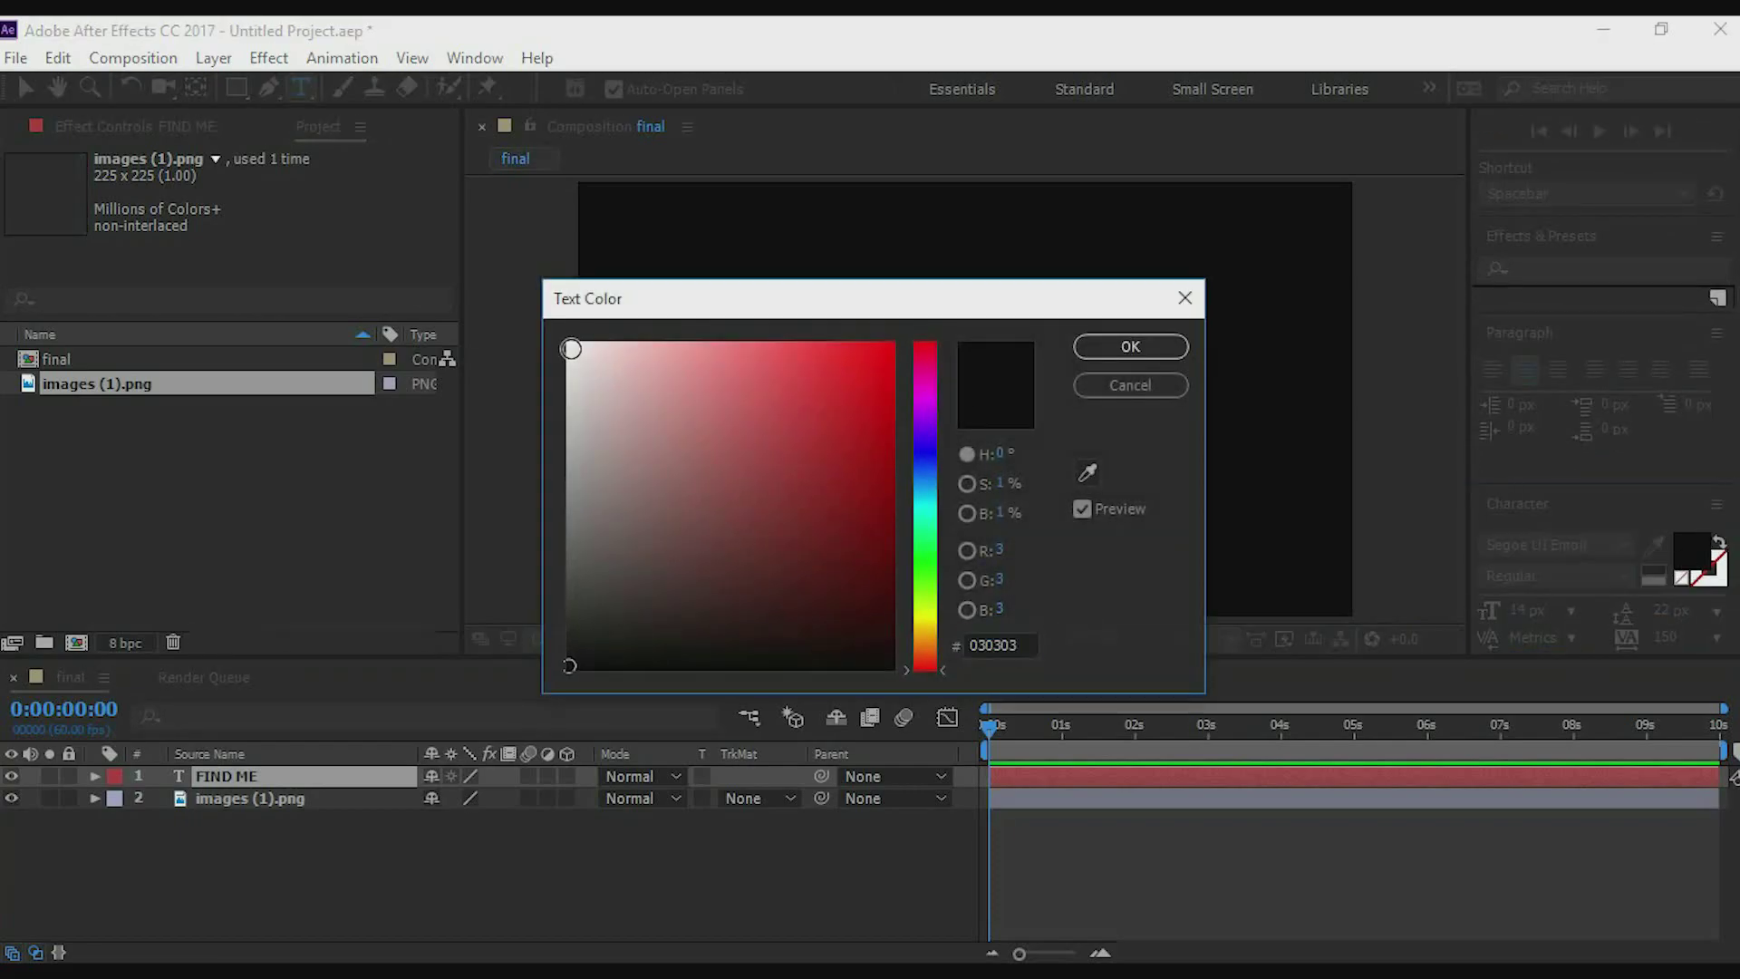
click(571, 349)
click(1115, 350)
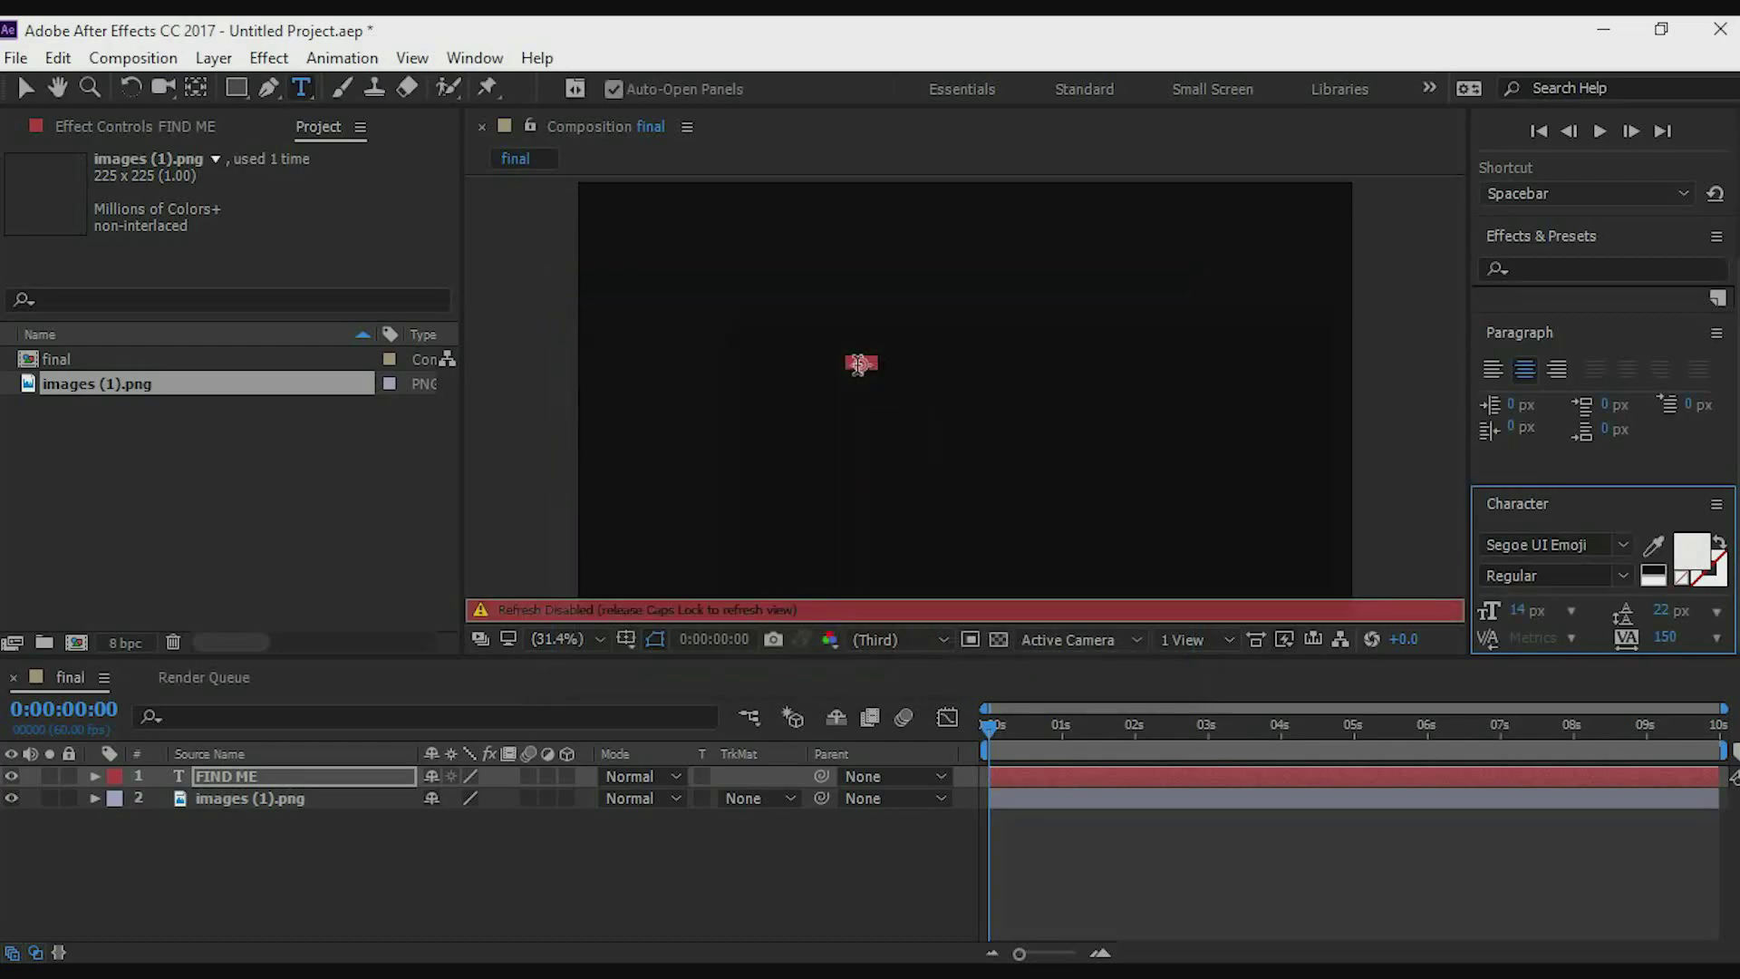
key(Caps_Lock)
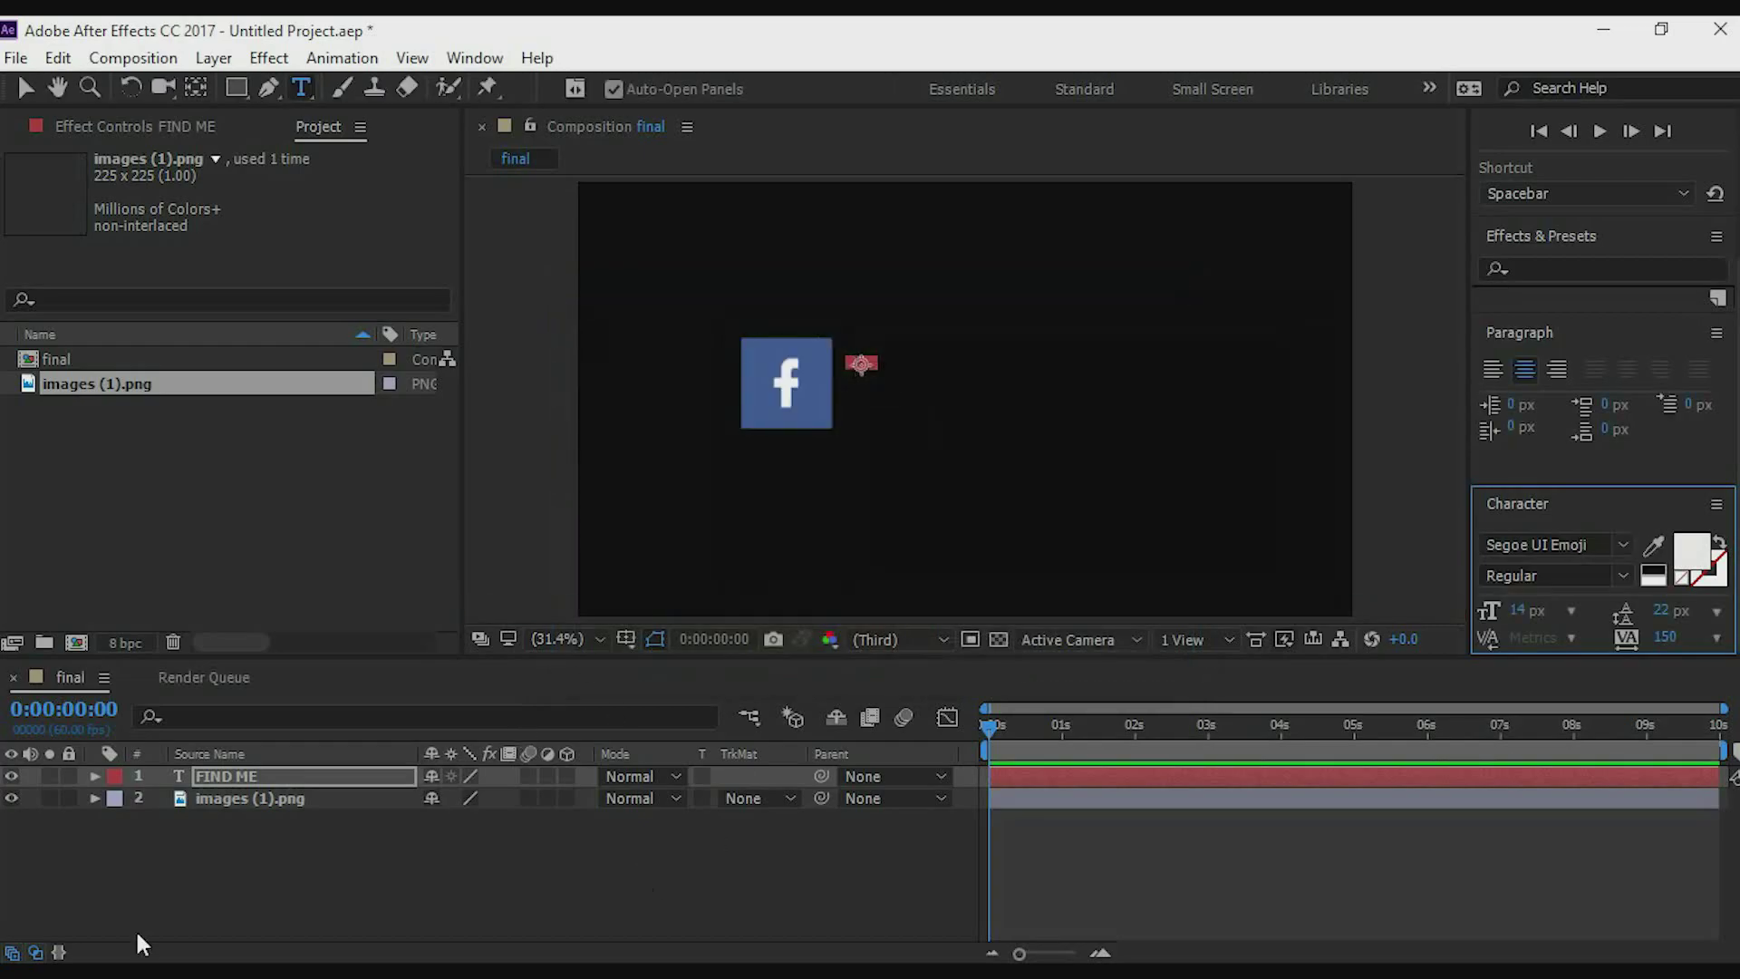
key(Return)
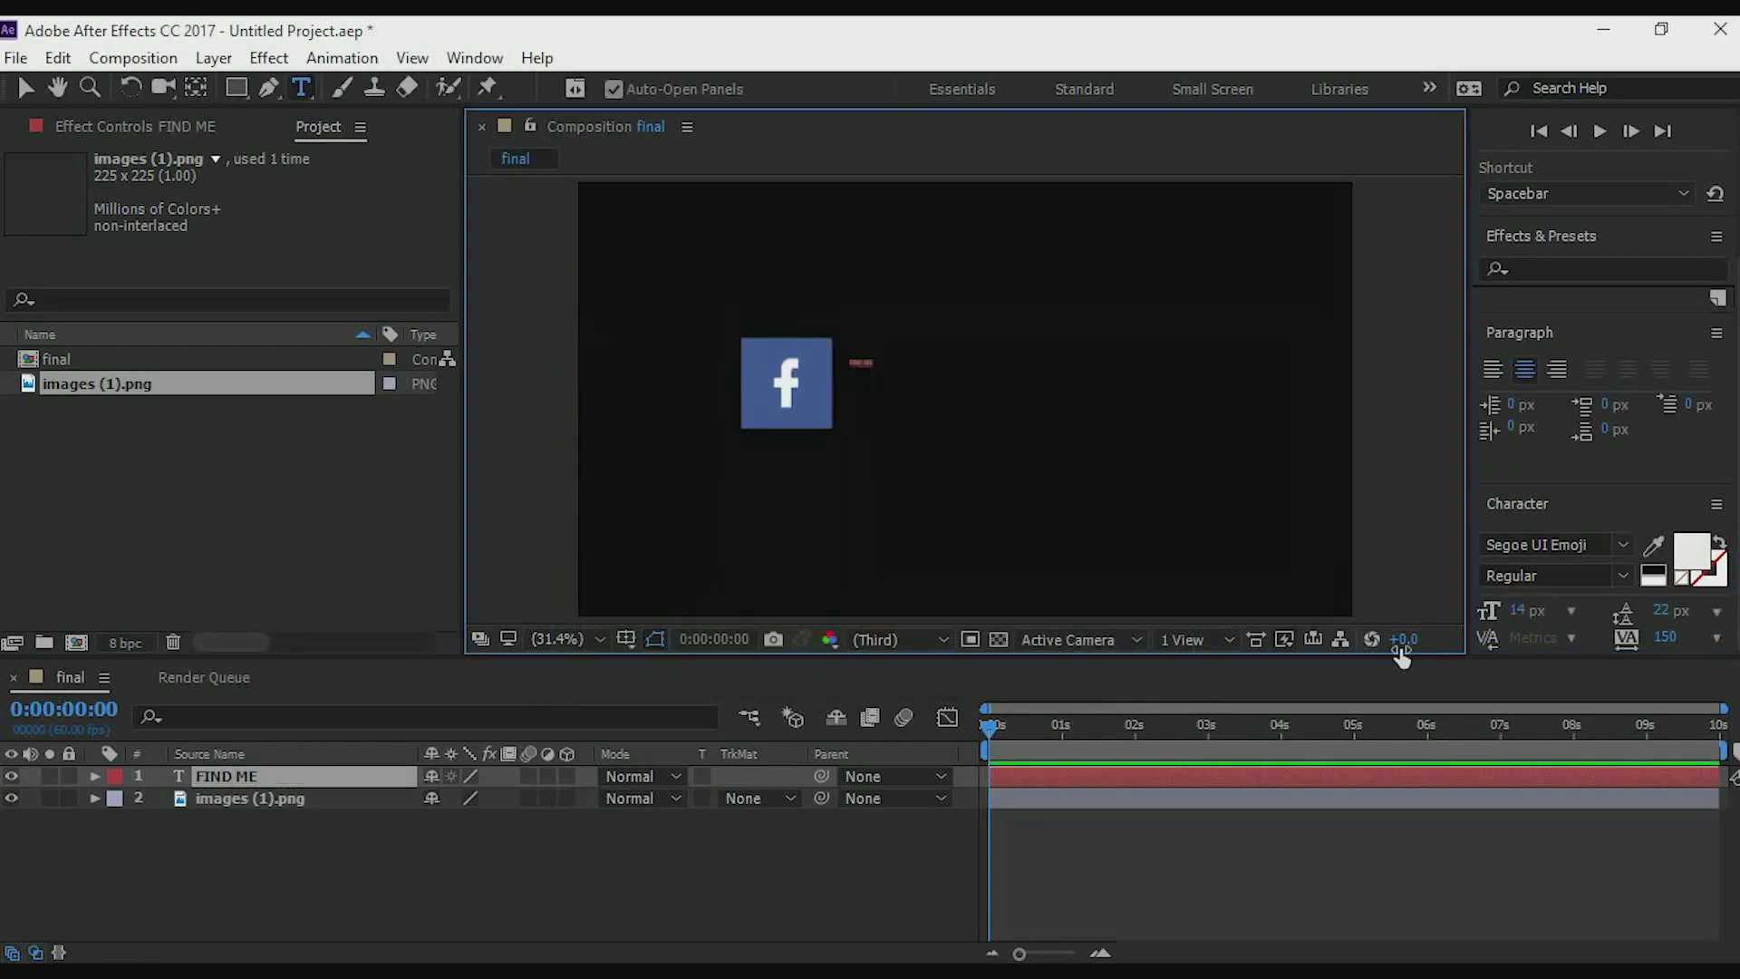
click(1518, 610)
drag(1519, 609, 1601, 624)
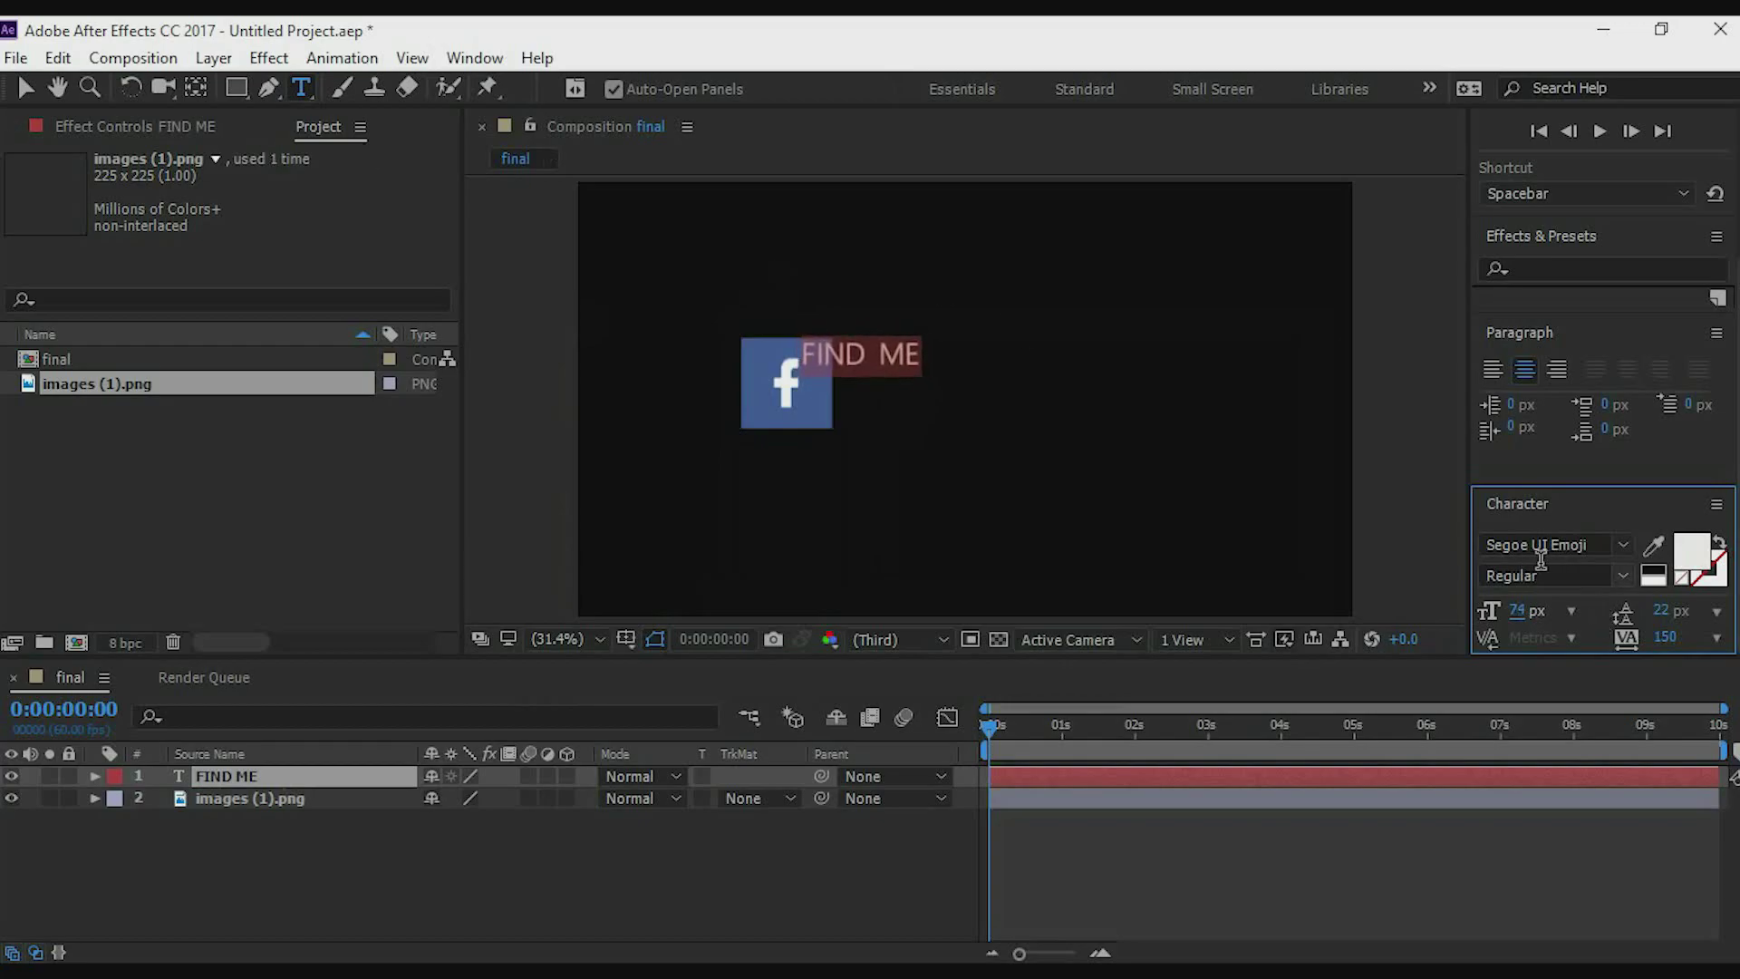
Set the text font to MS PGothic and extend it to read 'FIND ME, ON'.
click(1573, 542)
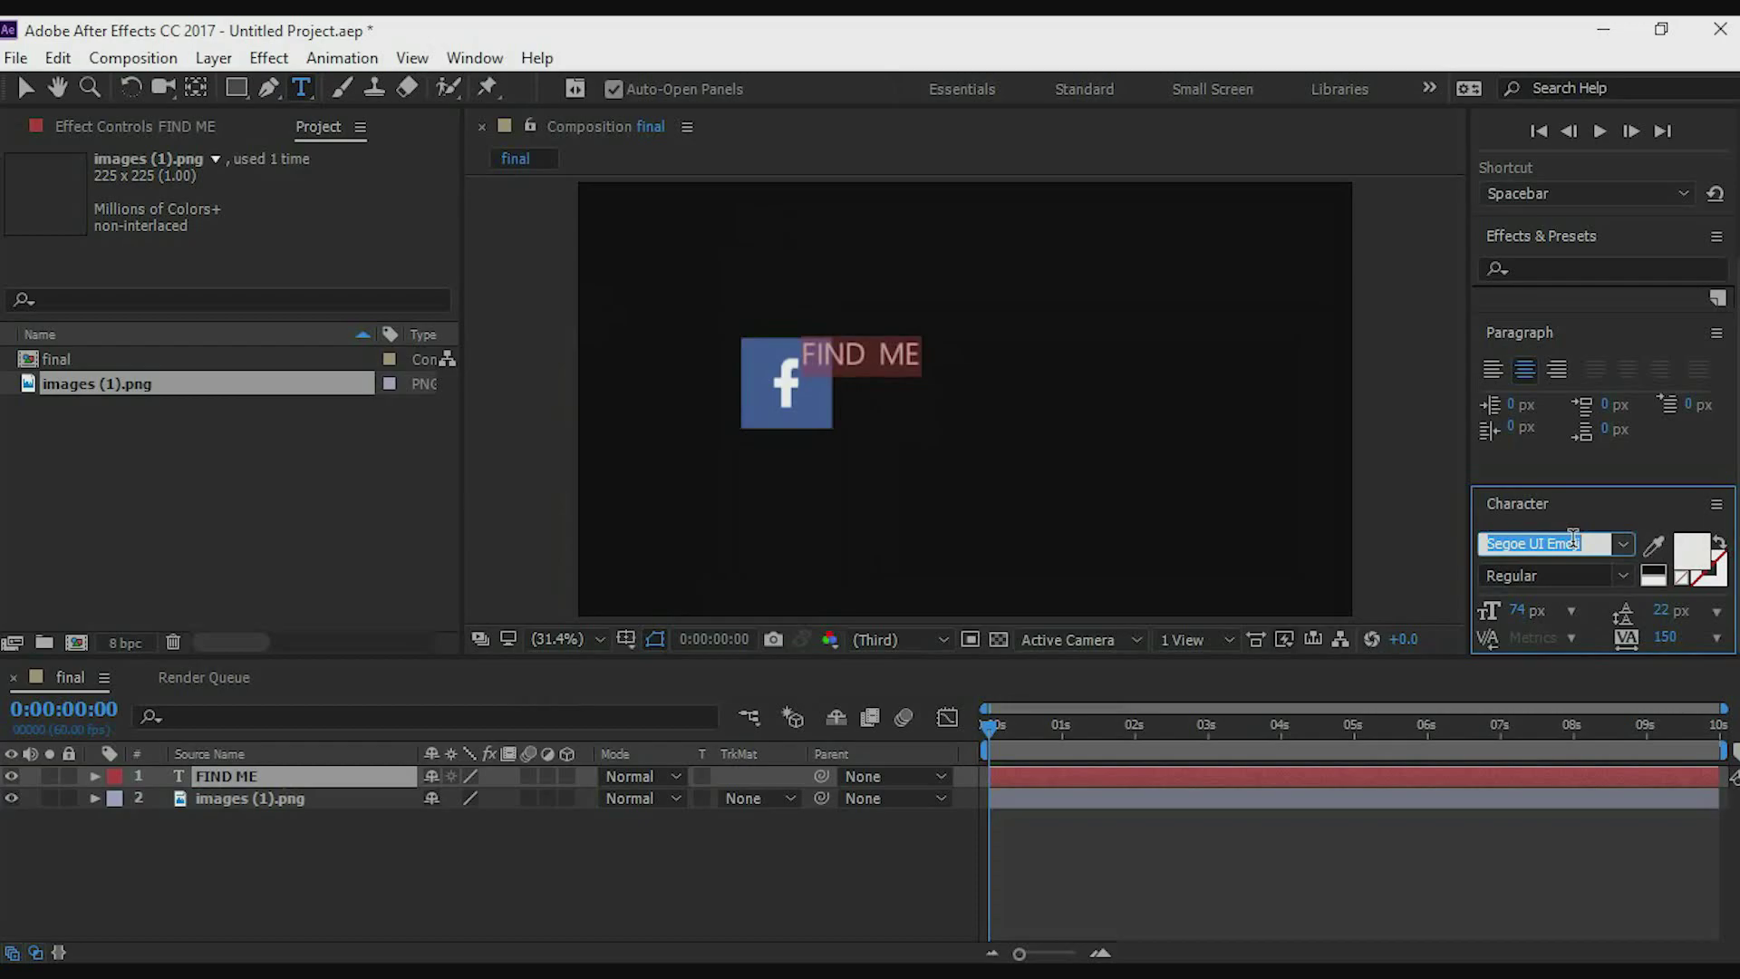
click(942, 354)
text(, o)
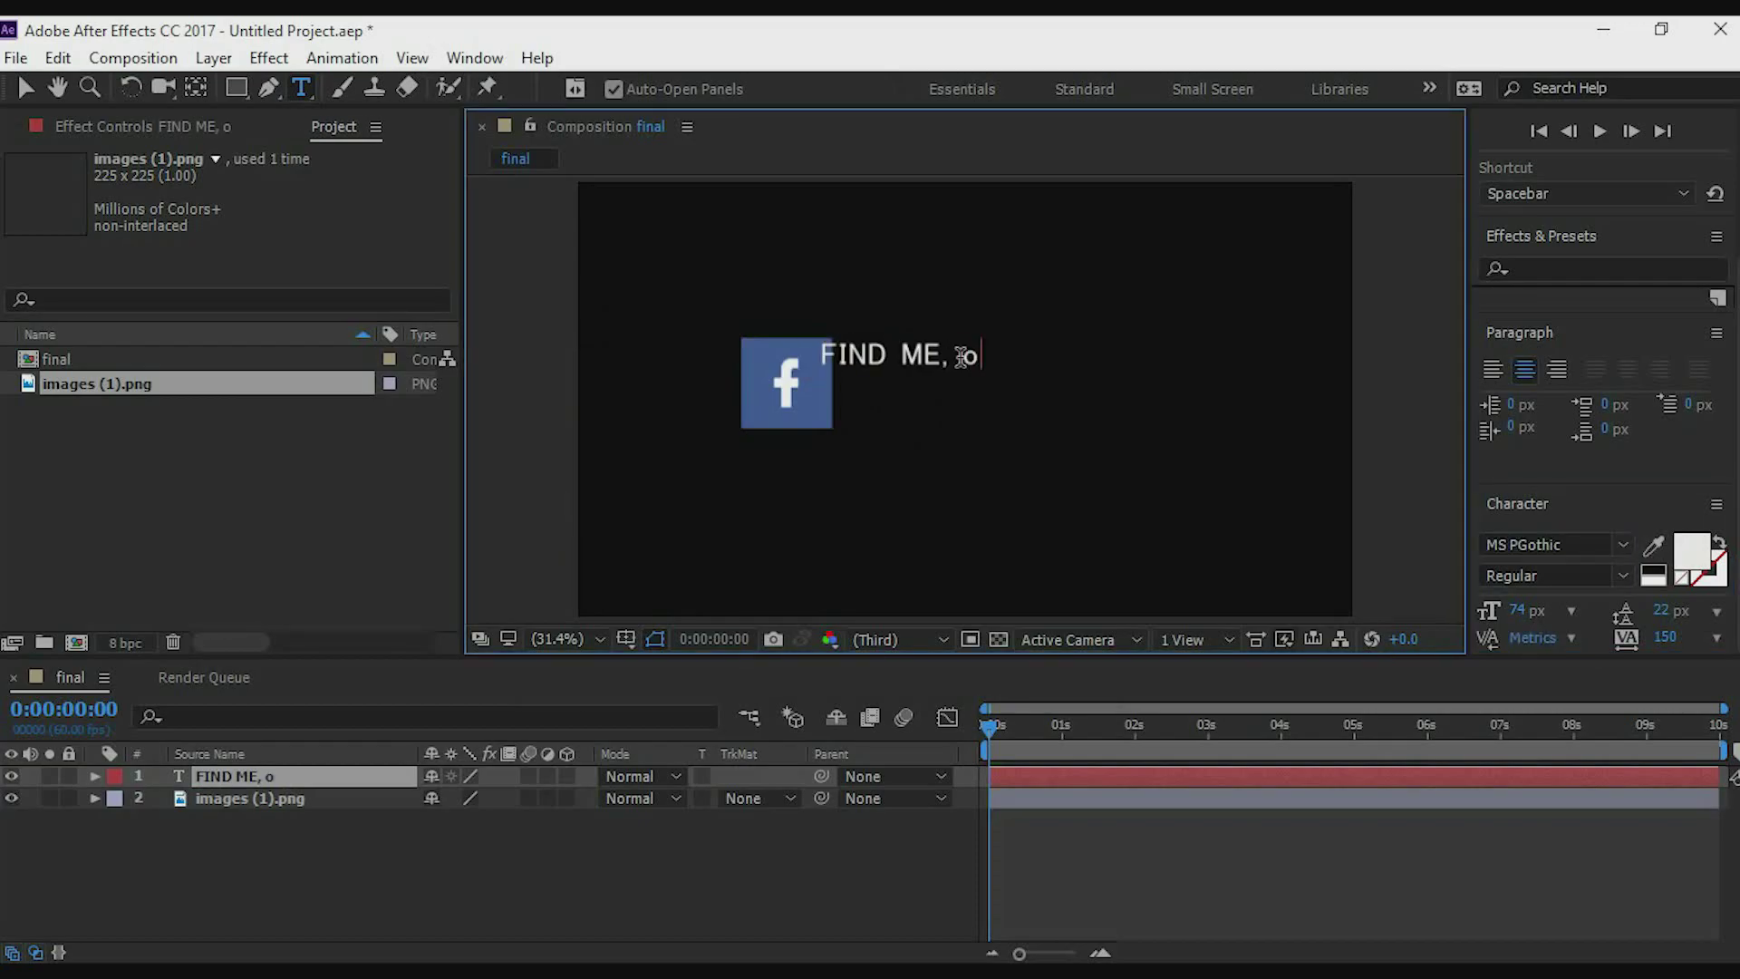
text(n)
key(BackSpace)
key(BackSpace)
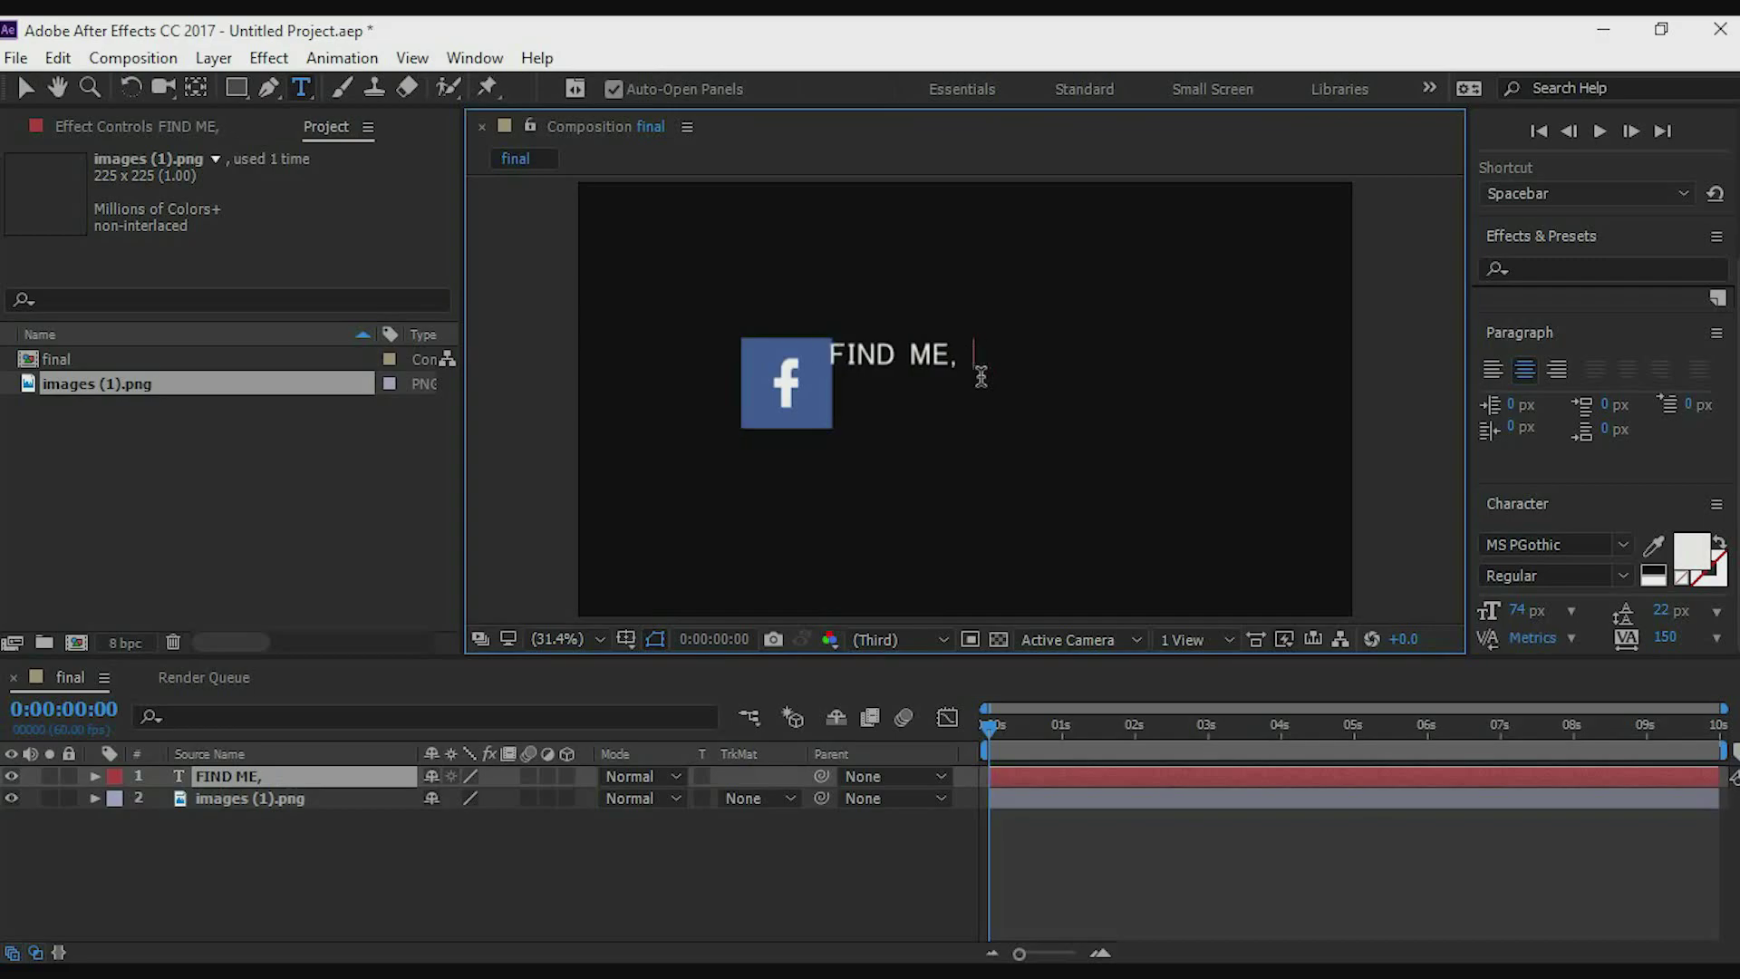
text(O)
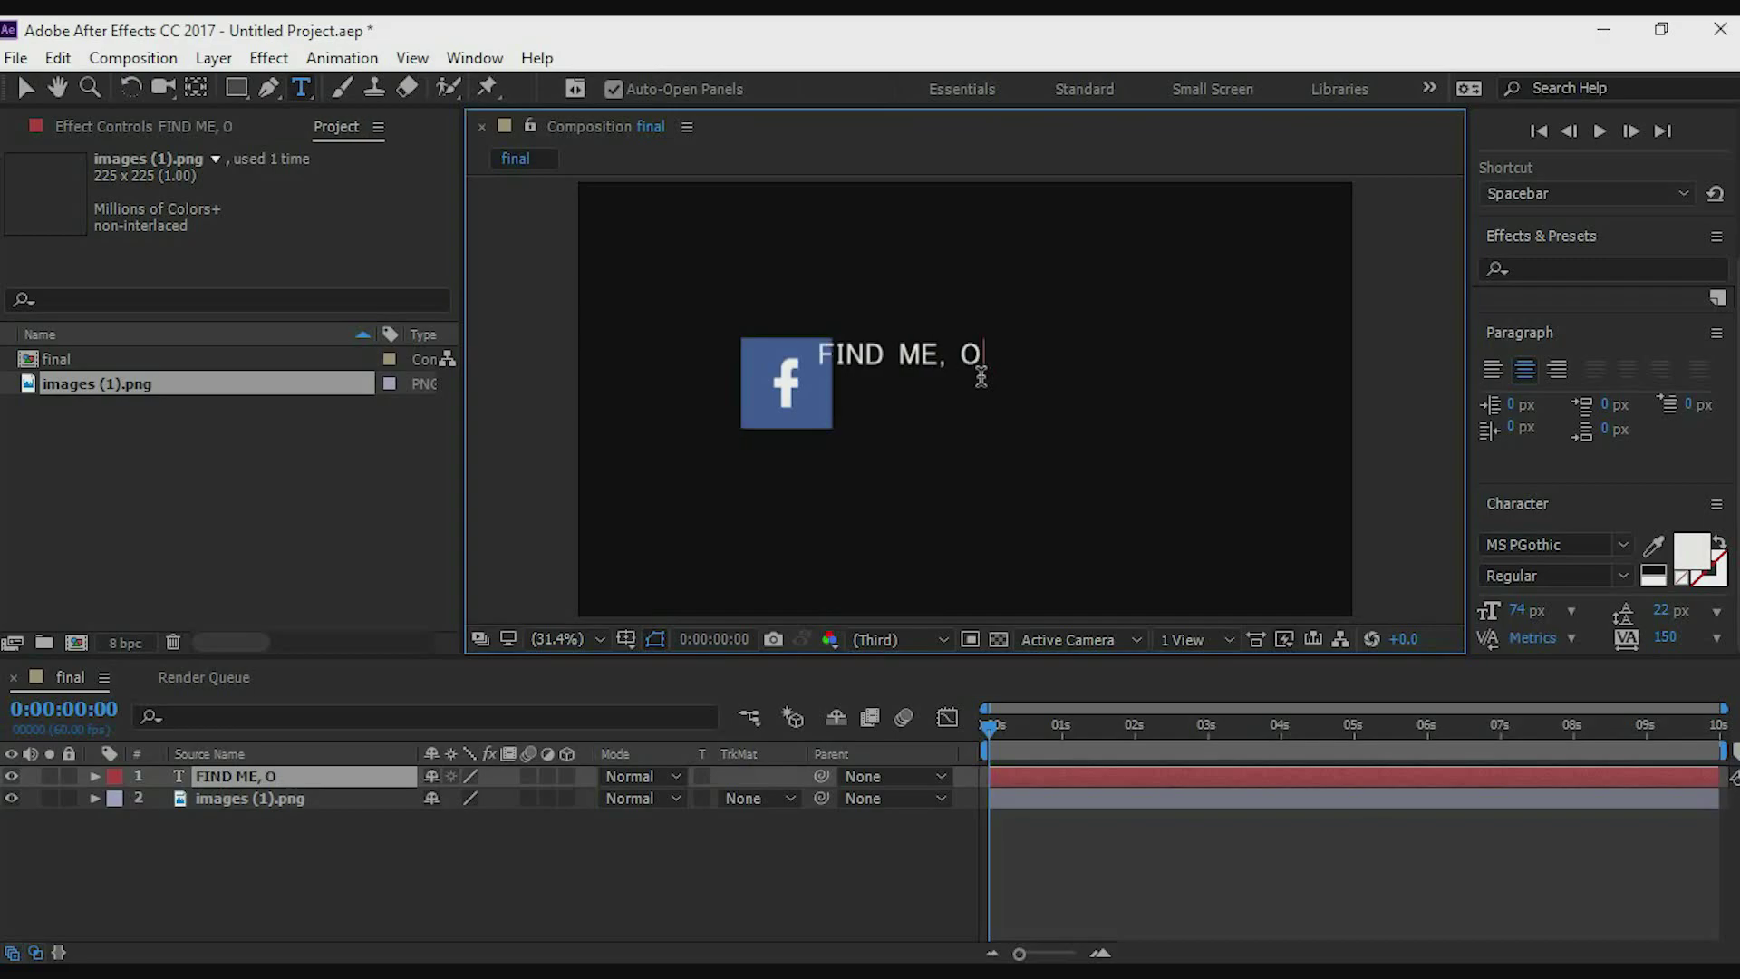
text(N)
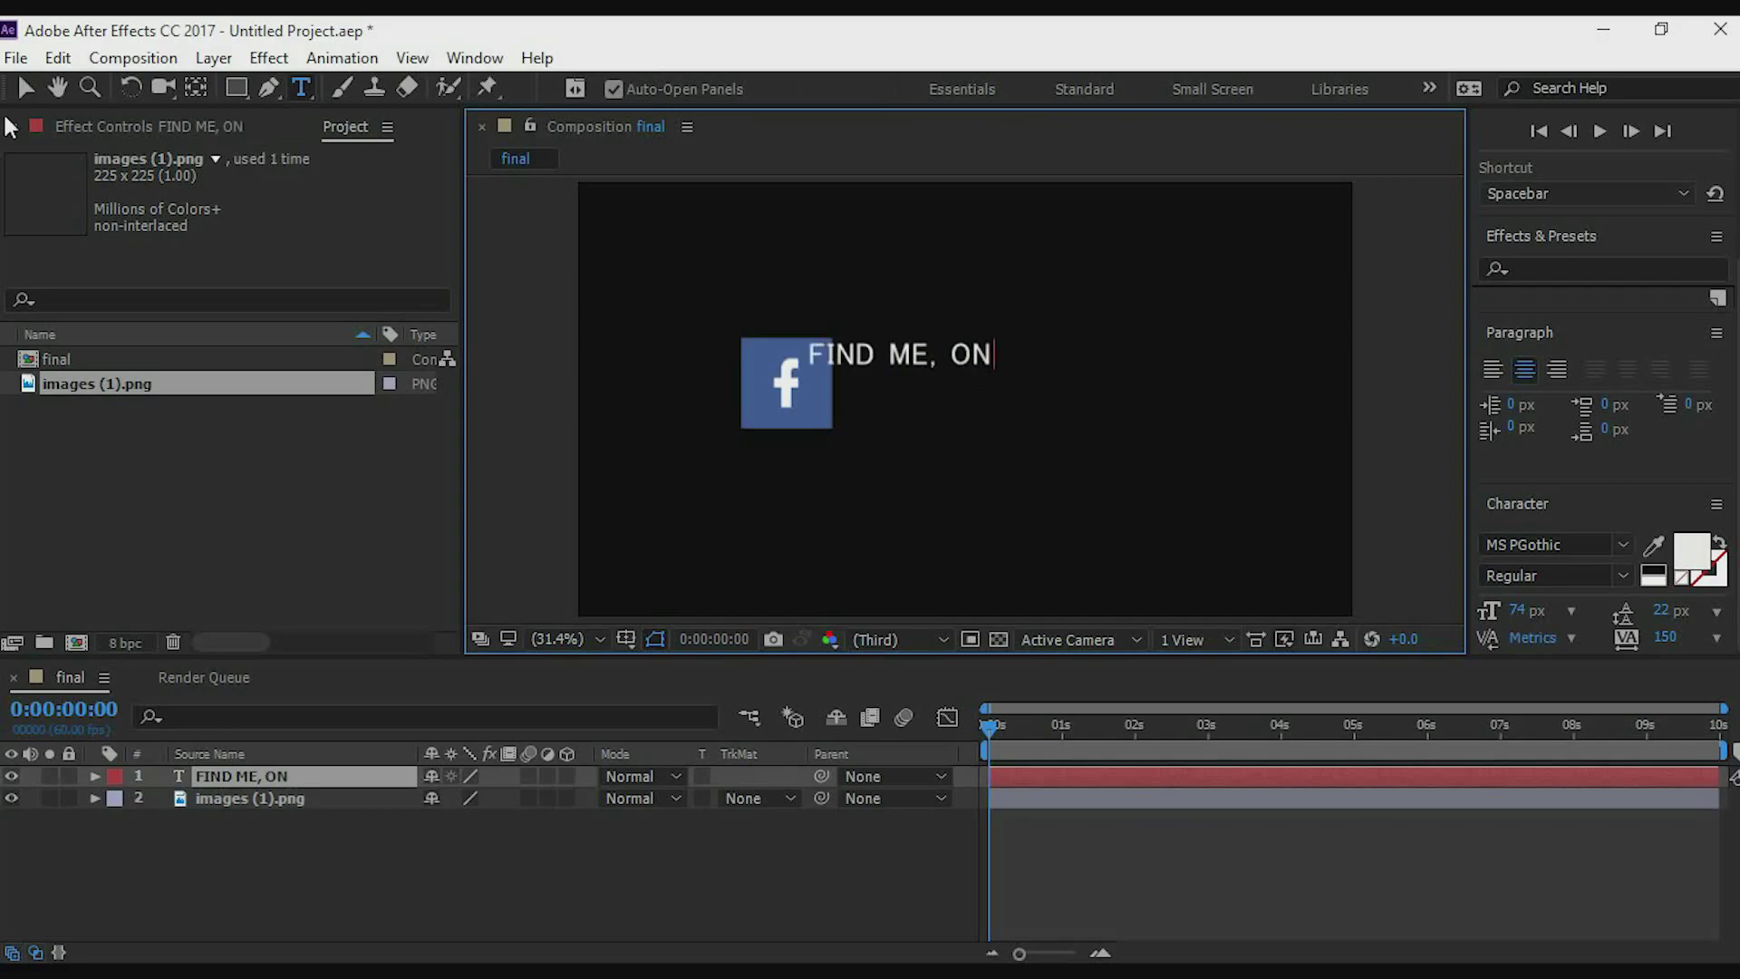
Shift the FIND ME, ON layer slightly right so it clears the logo.
click(24, 89)
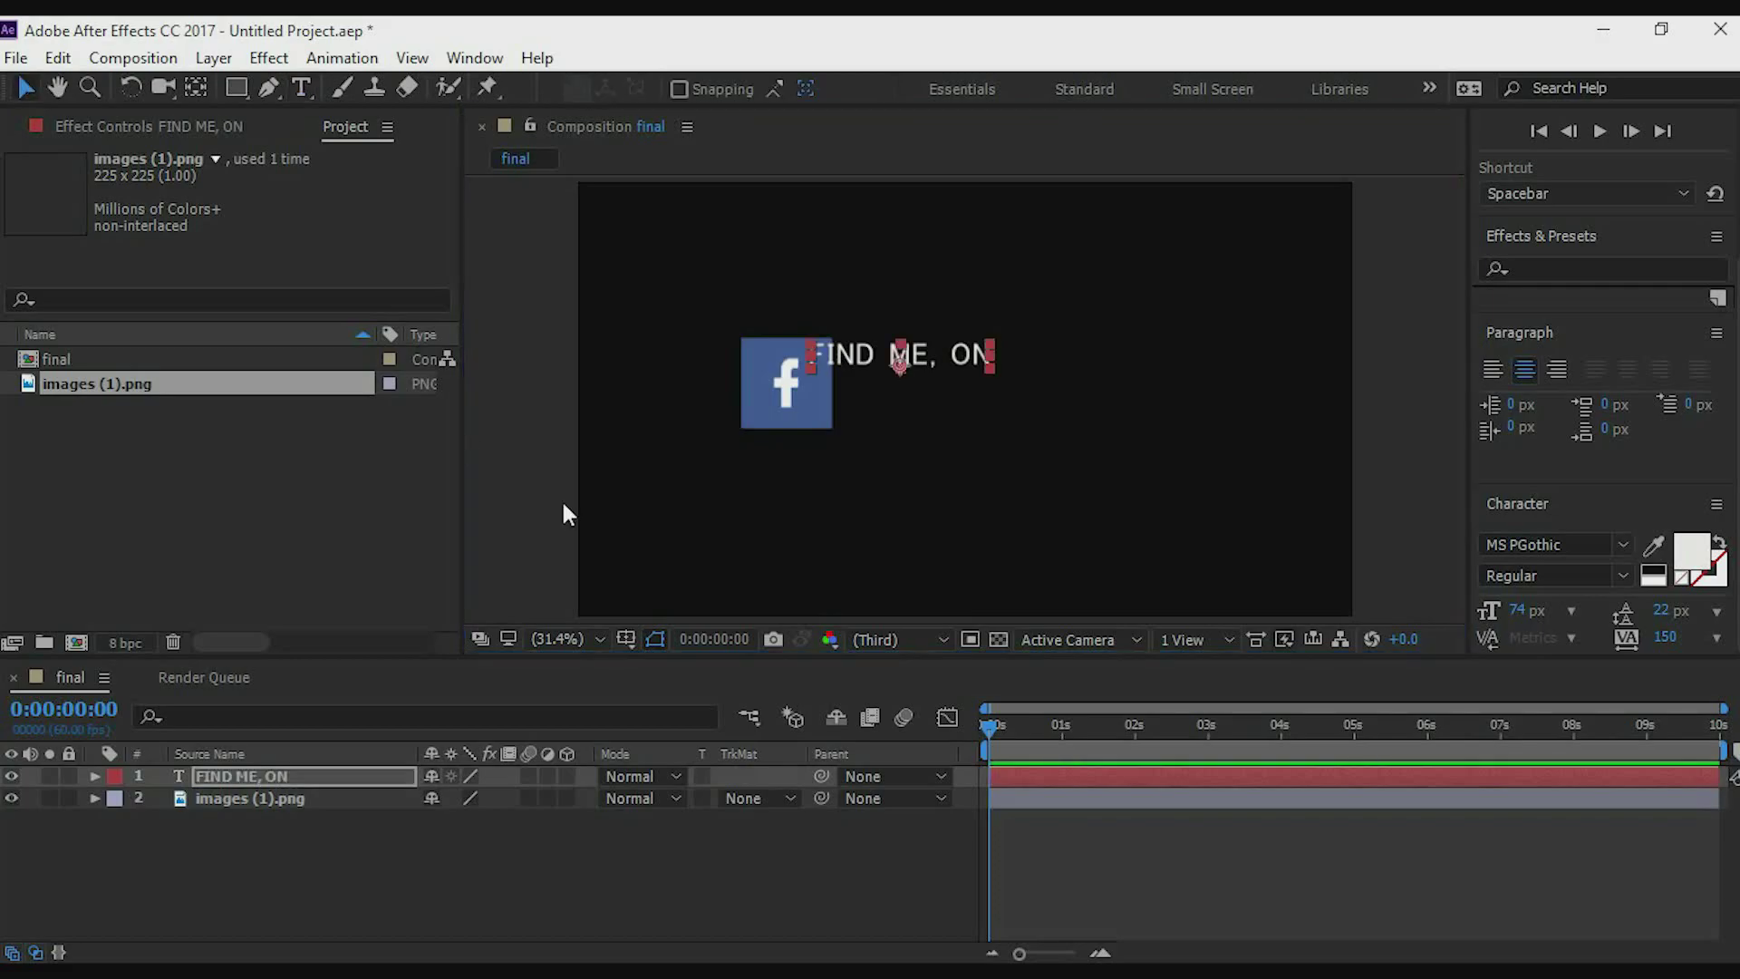
drag(866, 355, 897, 357)
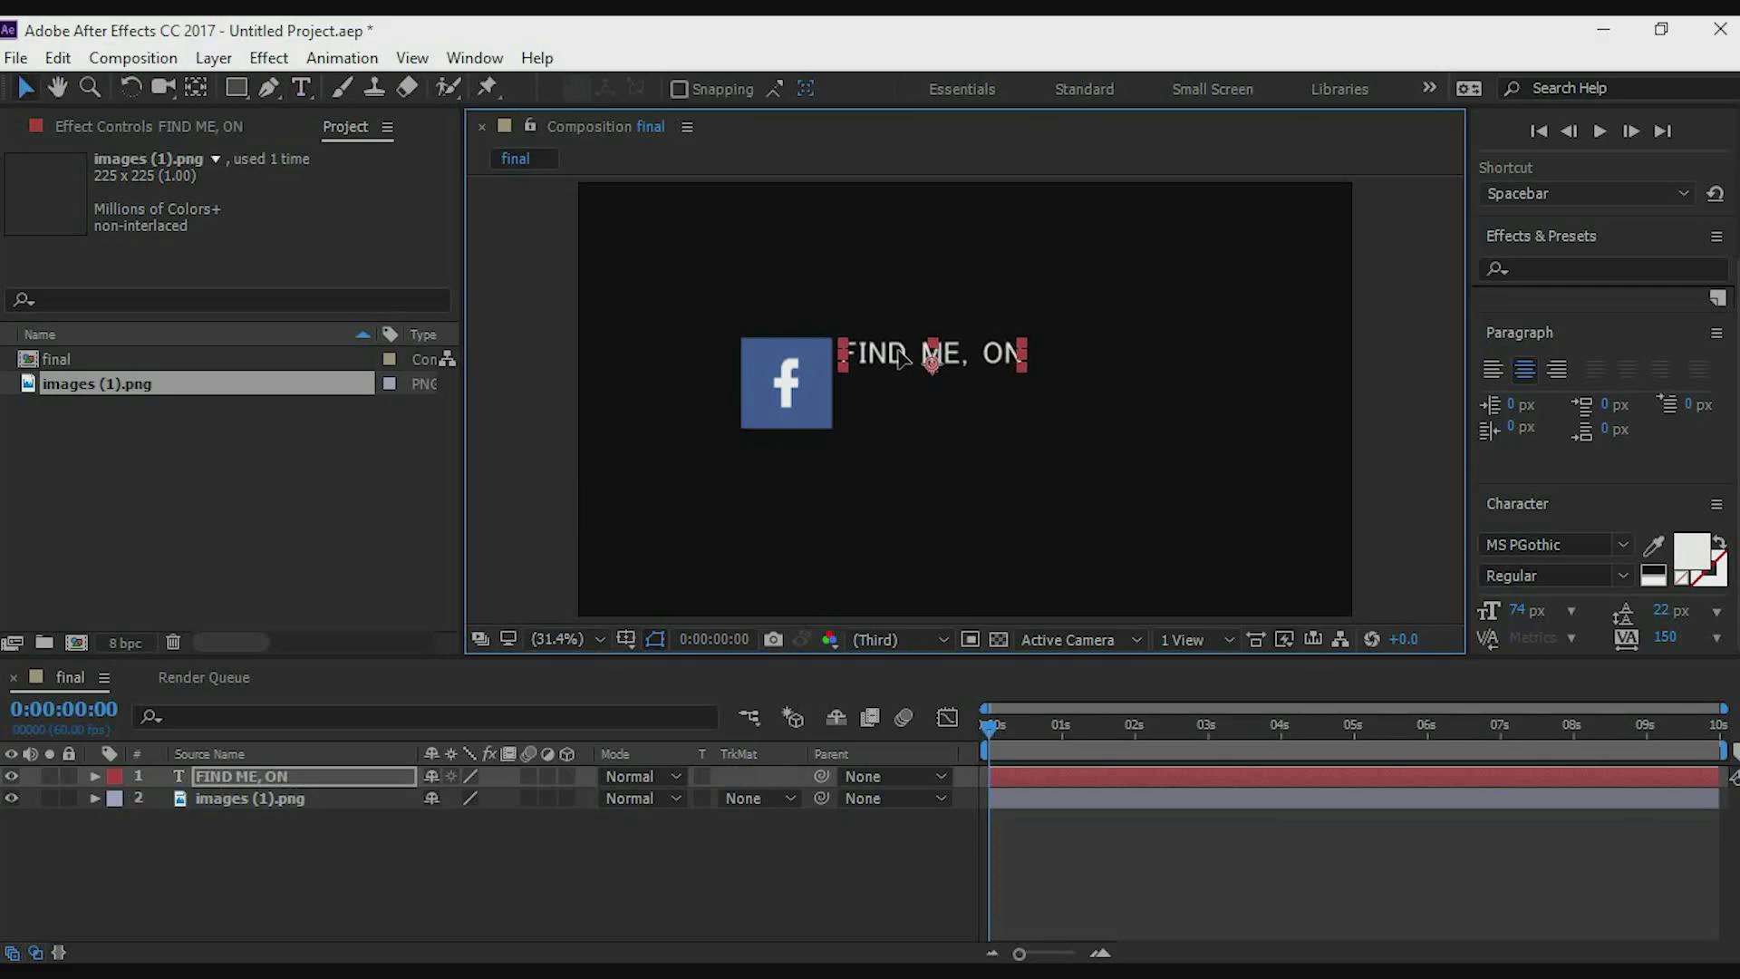
click(633, 825)
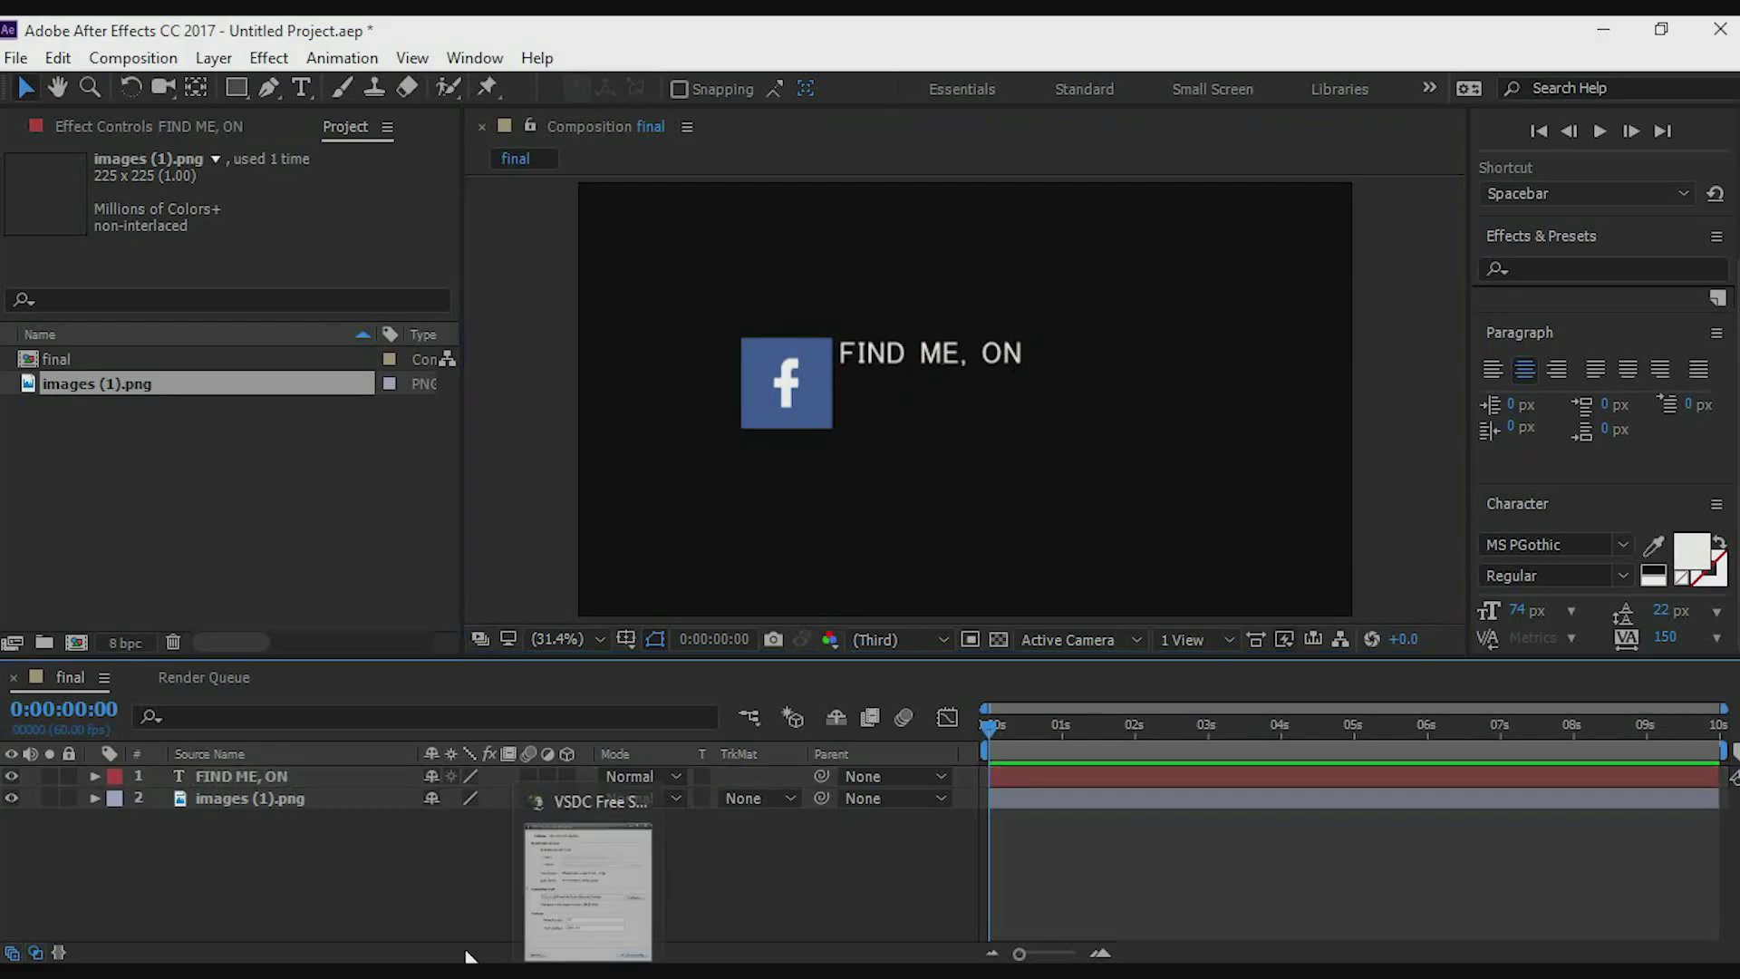
Add a new text layer reading 'FACEBOOK' below FIND ME, ON.
click(302, 87)
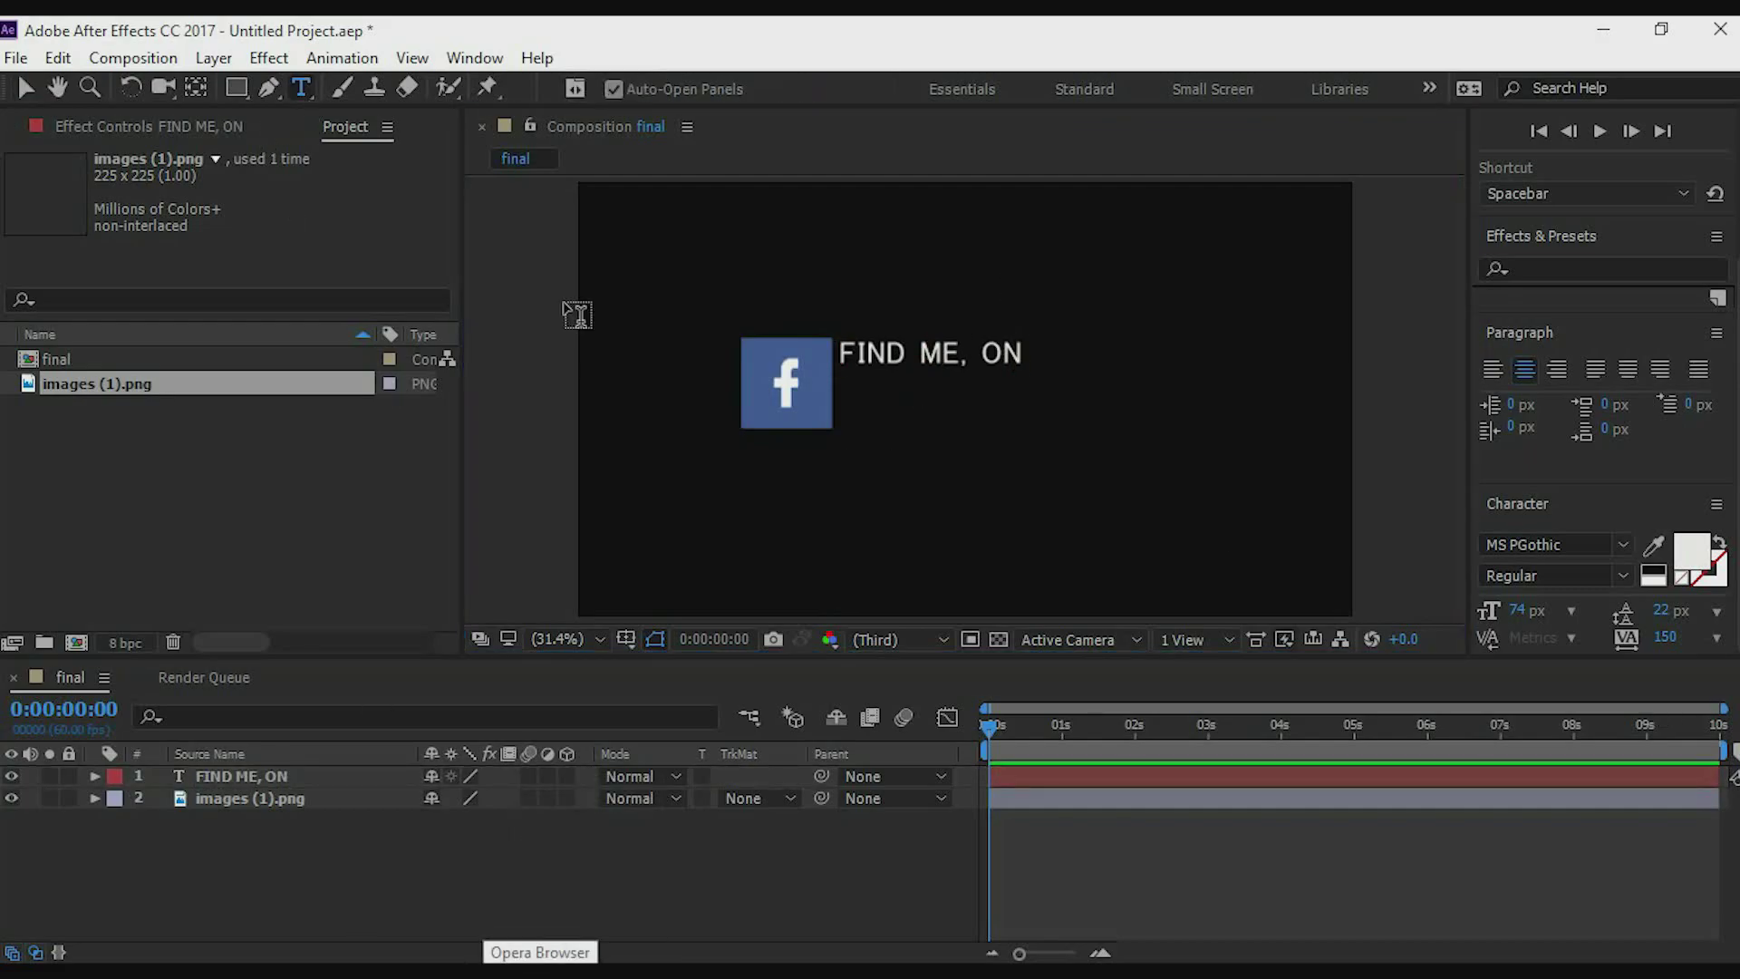
click(859, 444)
text(fac)
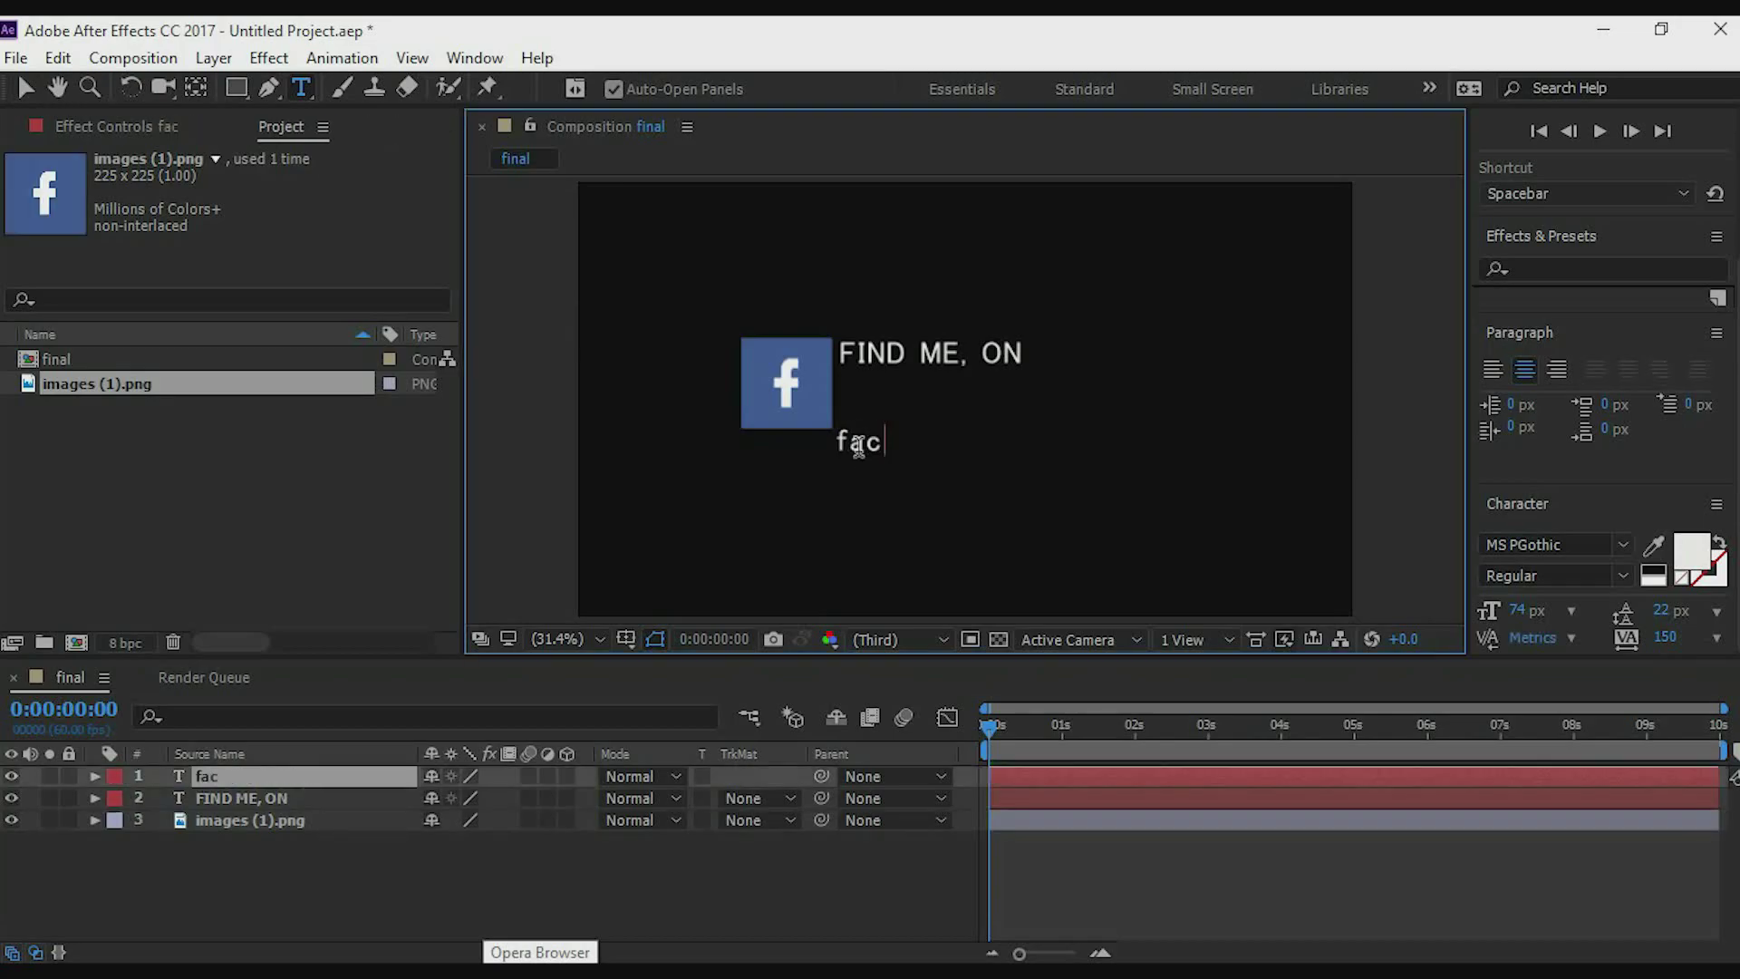
key(BackSpace)
key(BackSpace)
key(BackSpace)
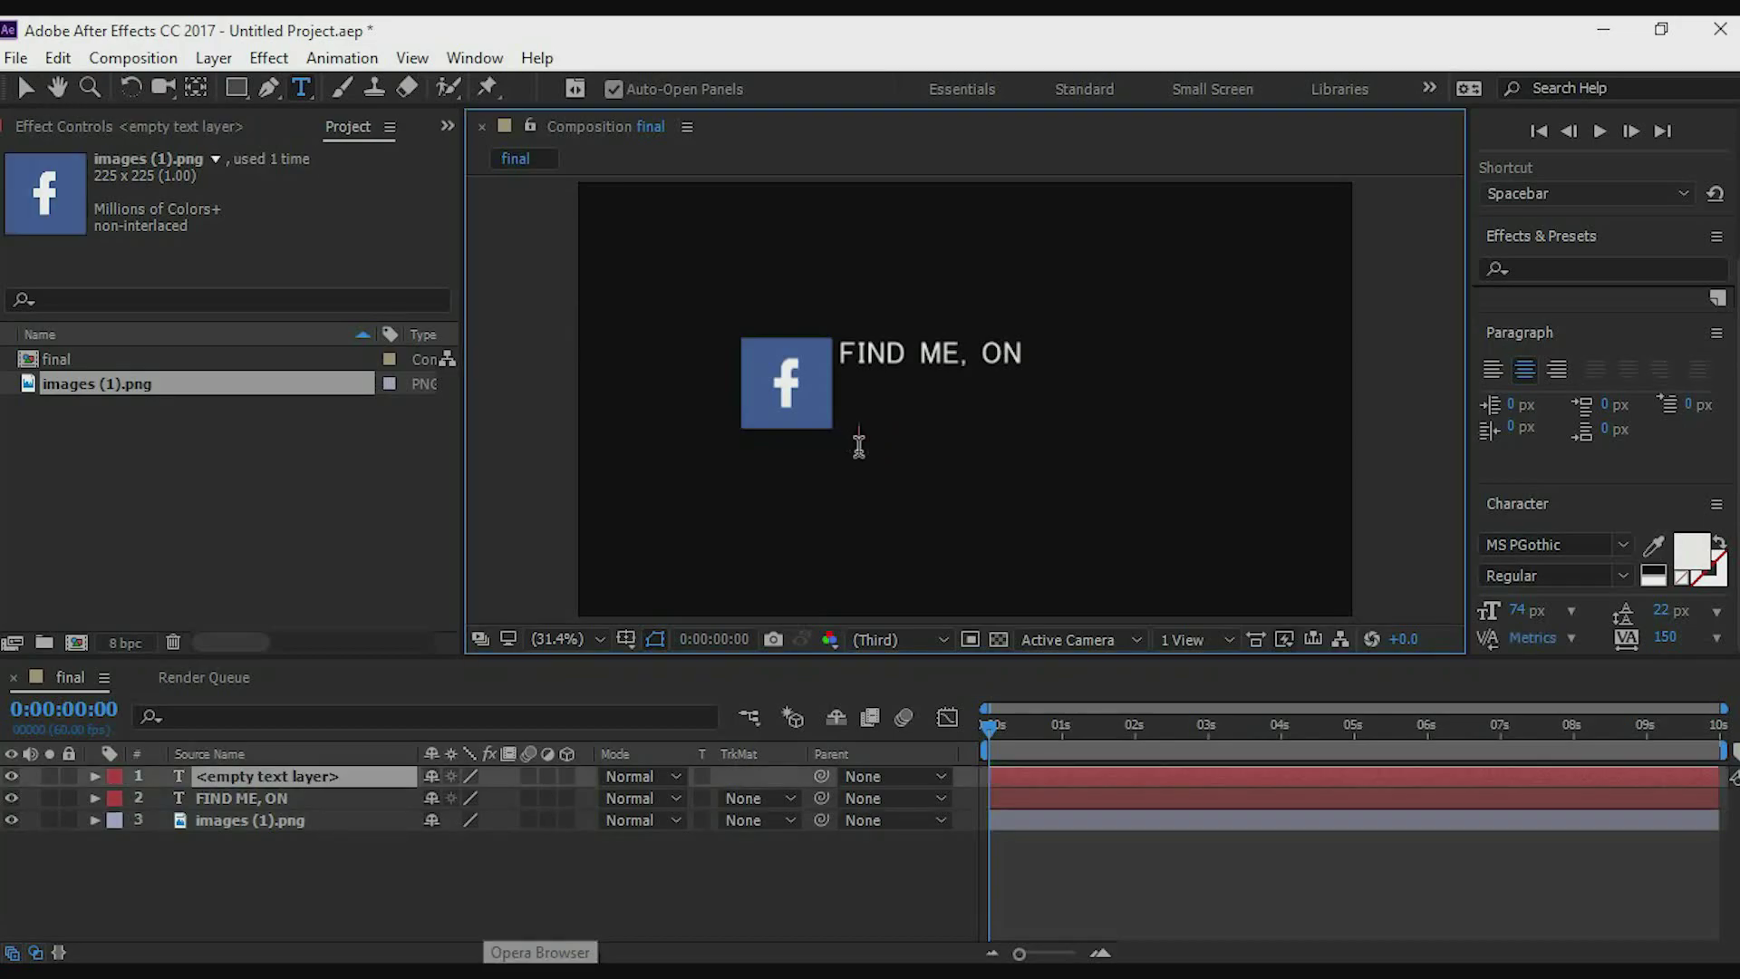
text(FA)
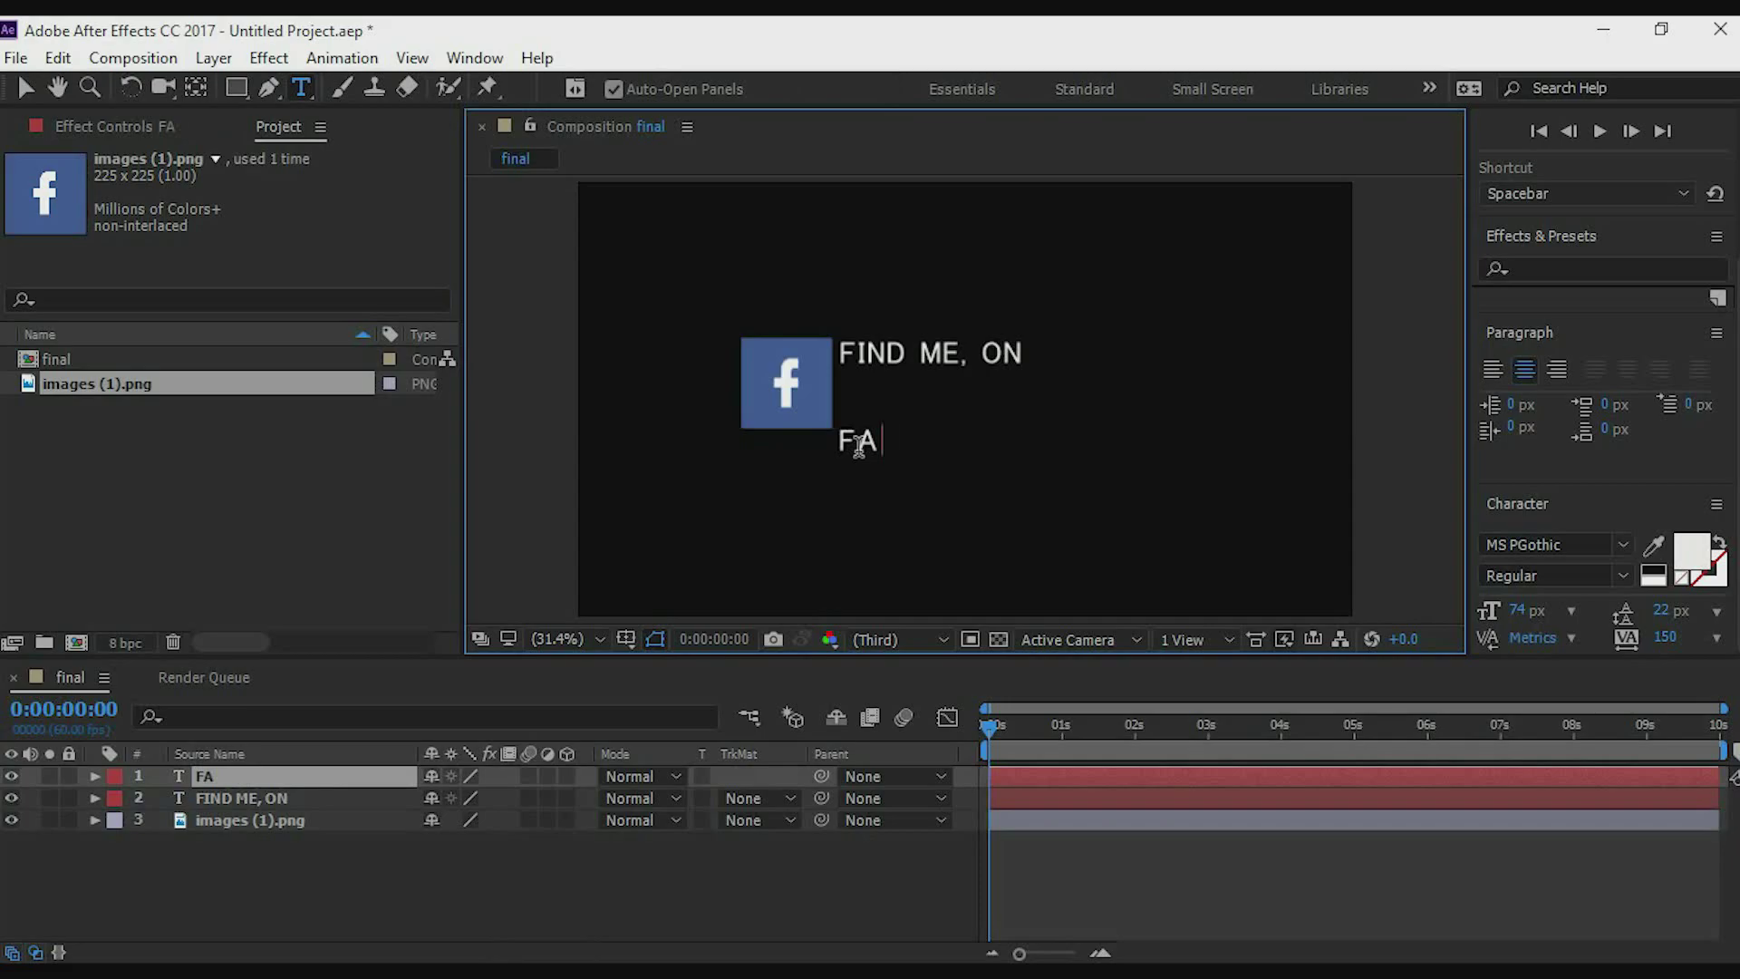
text(CEBOOK)
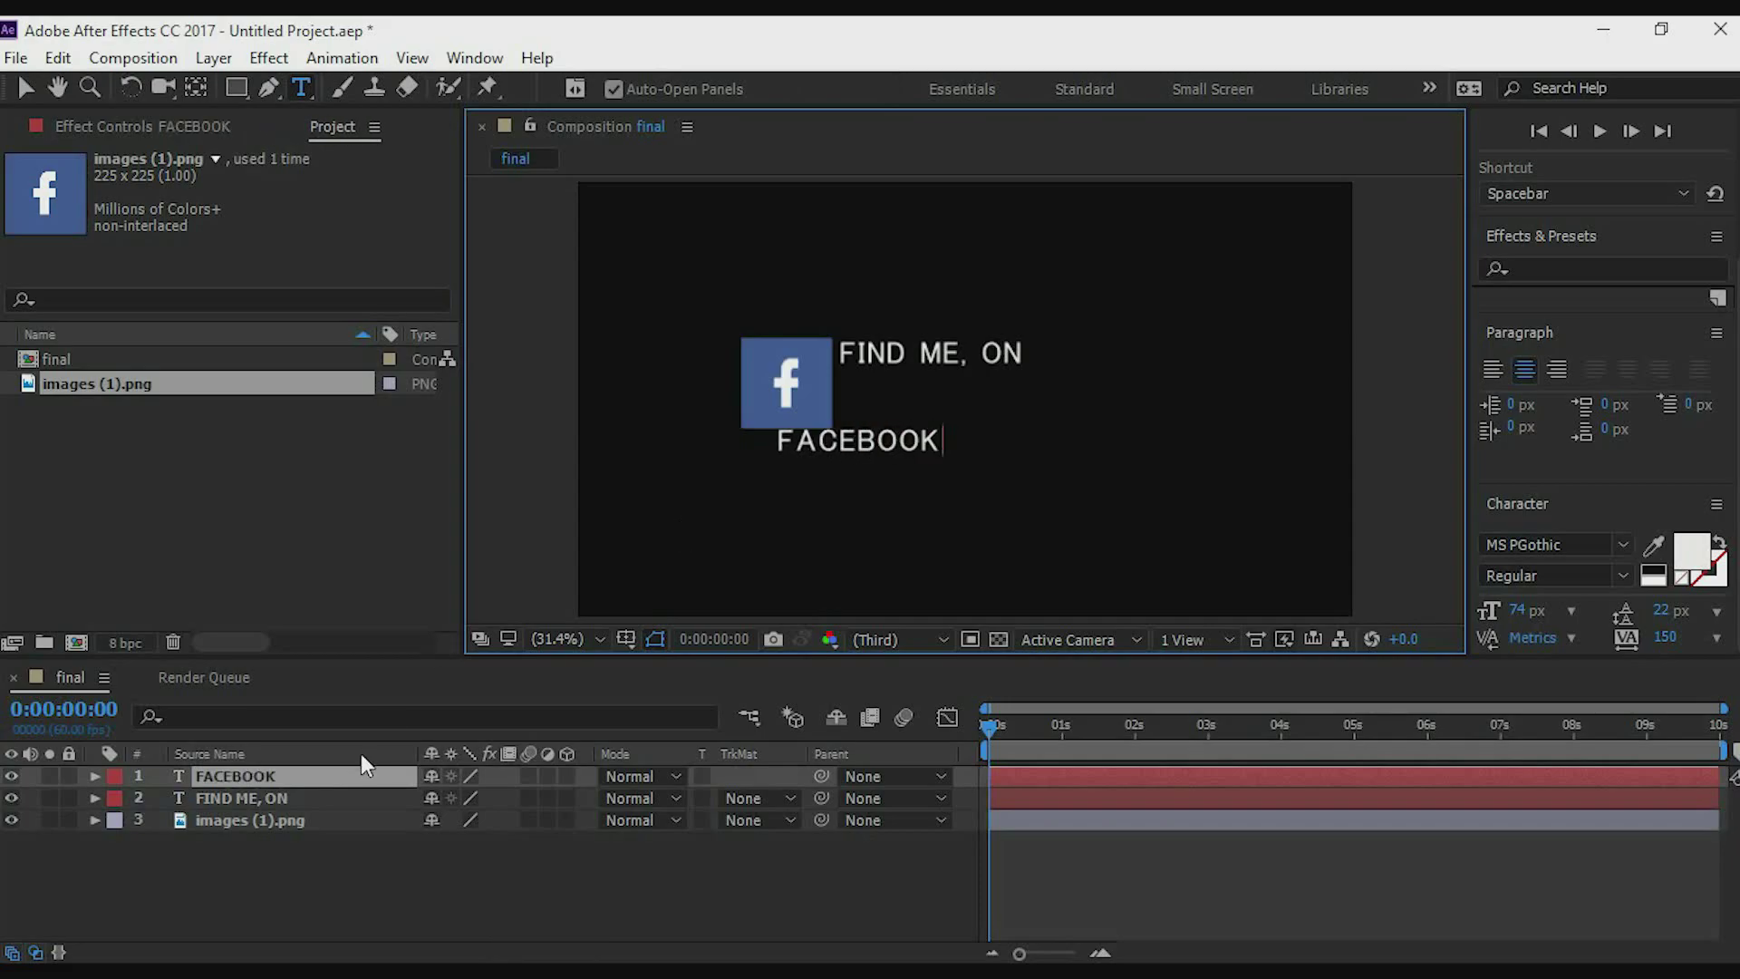
click(280, 778)
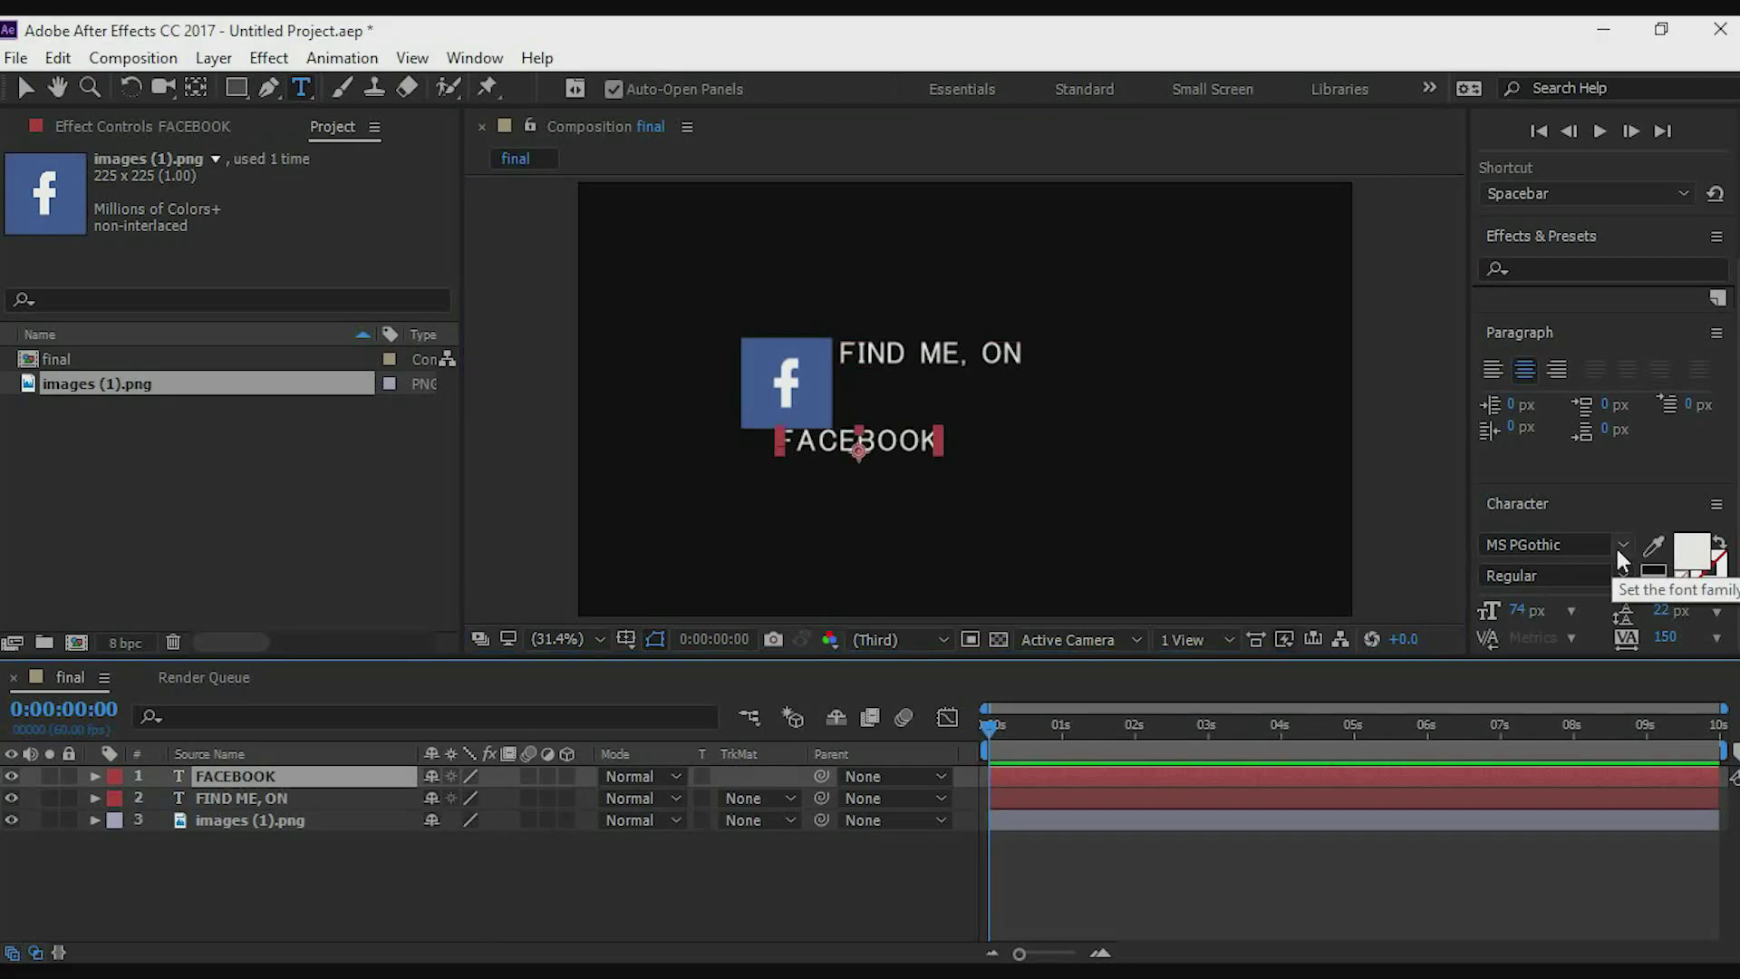
Set FACEBOOK in Impact at 139 px and move it under FIND ME, ON beside the logo.
click(1541, 550)
click(1622, 549)
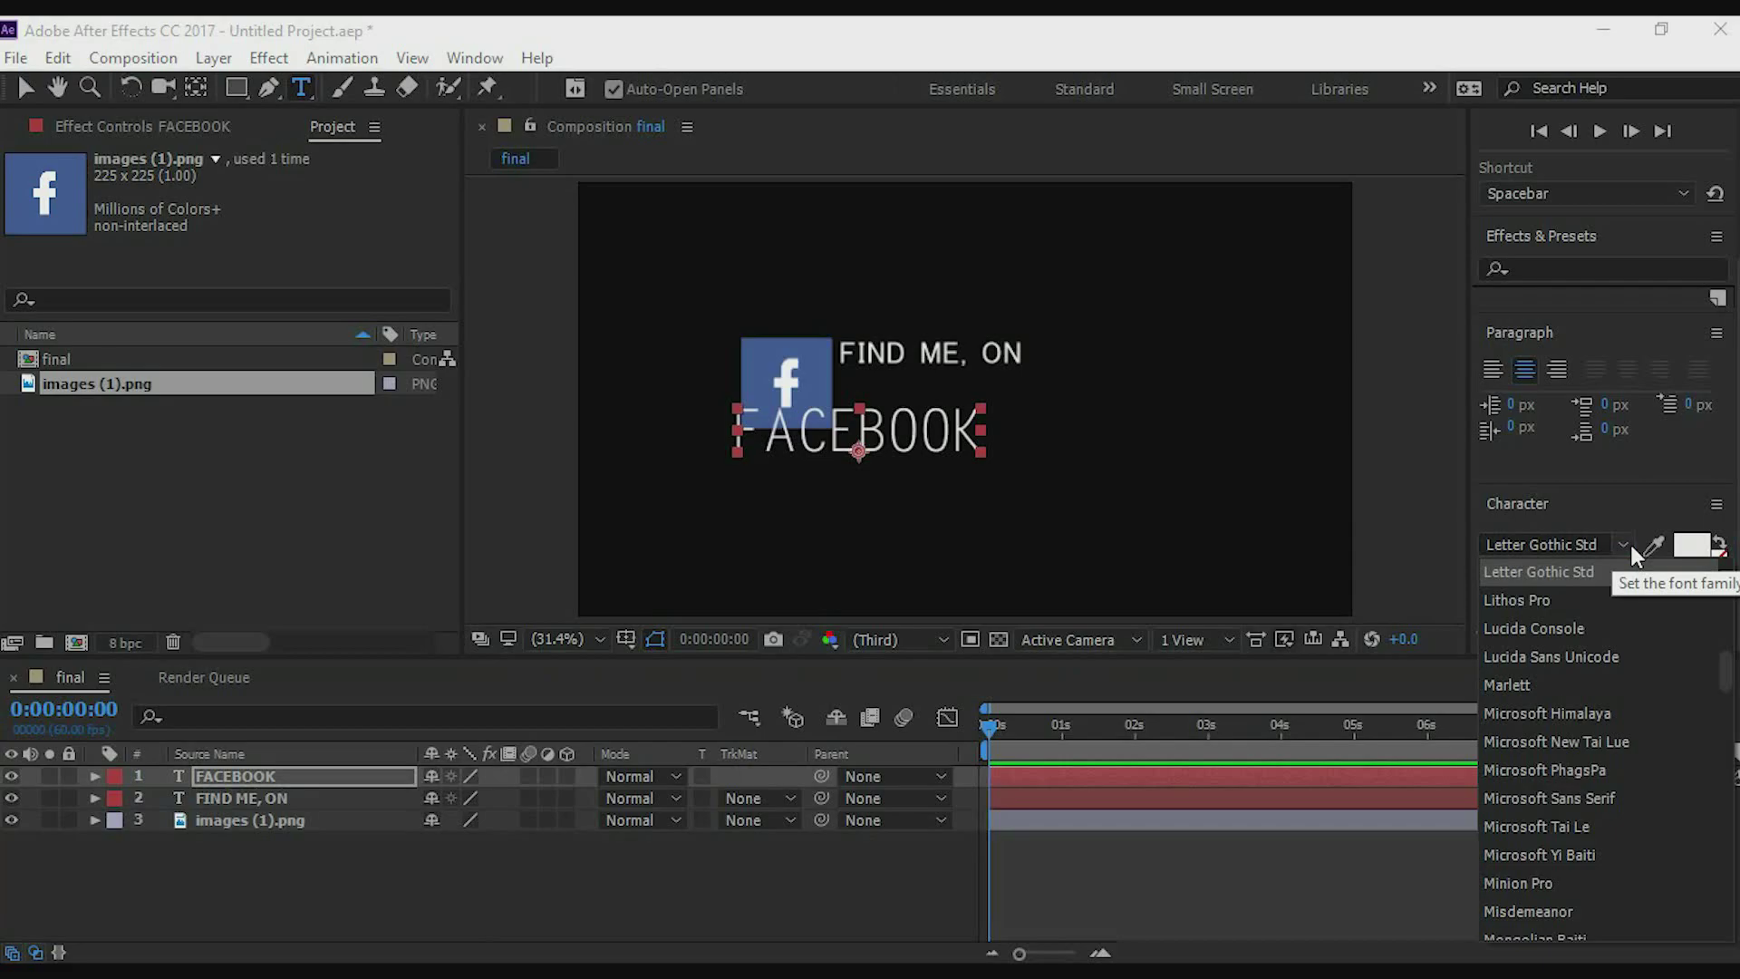
click(1586, 544)
text(Impact)
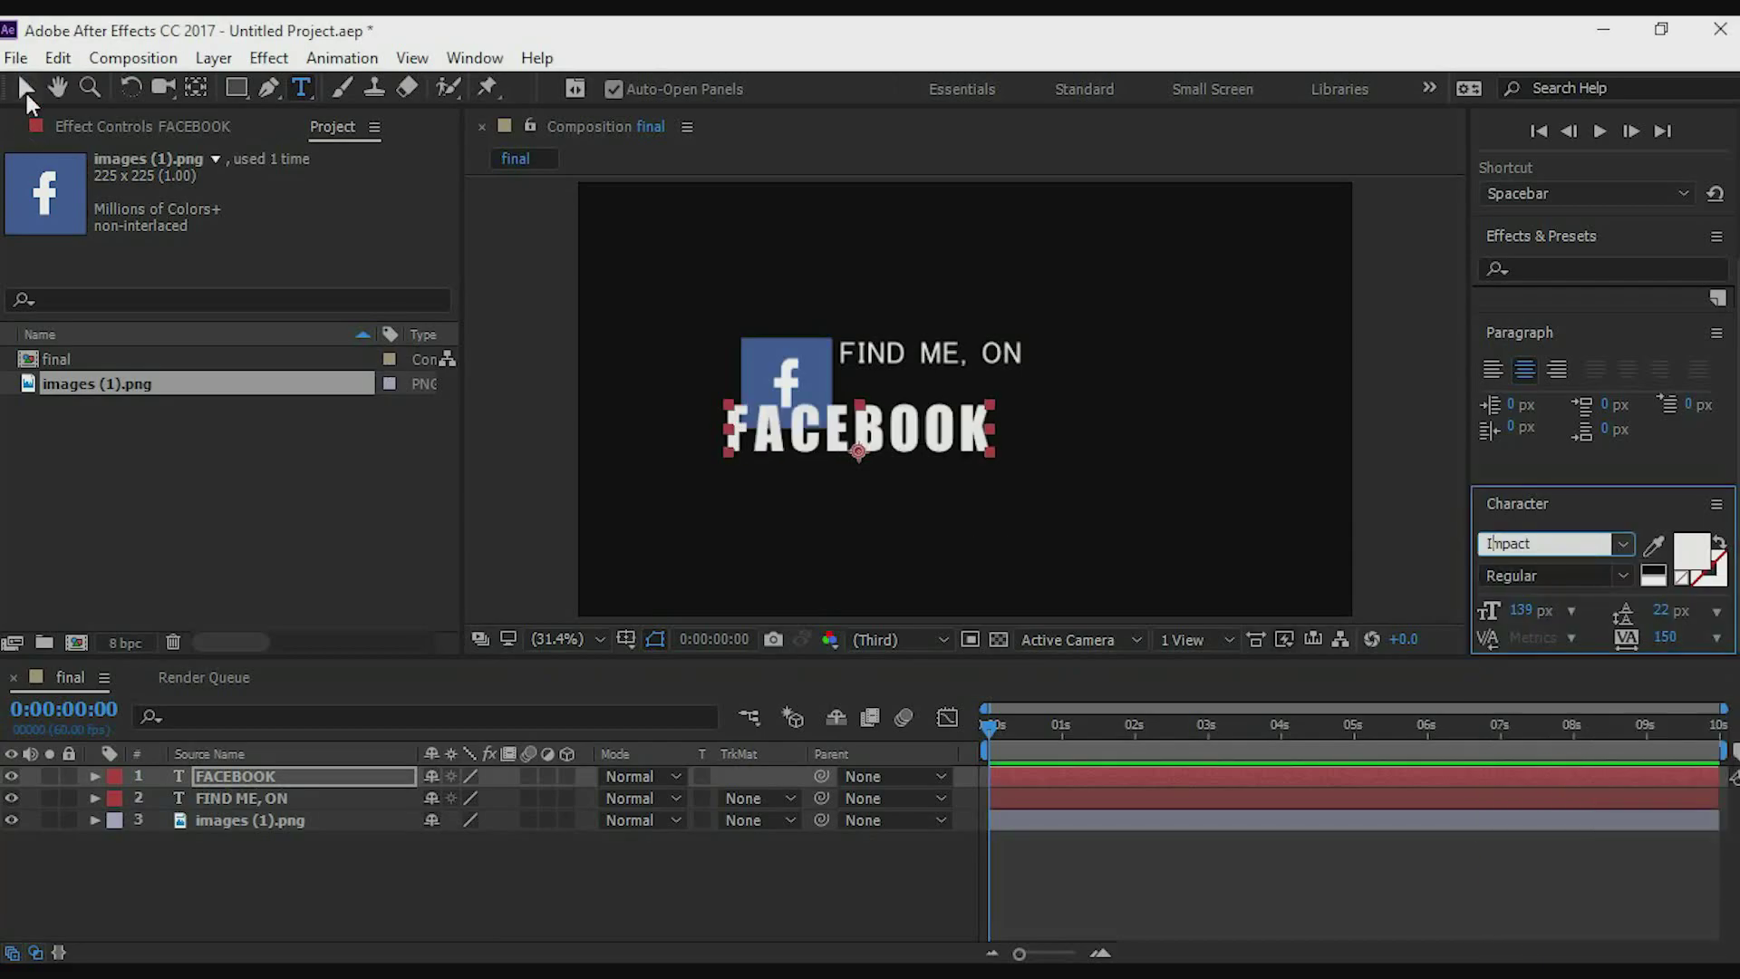
click(26, 88)
drag(811, 441, 919, 408)
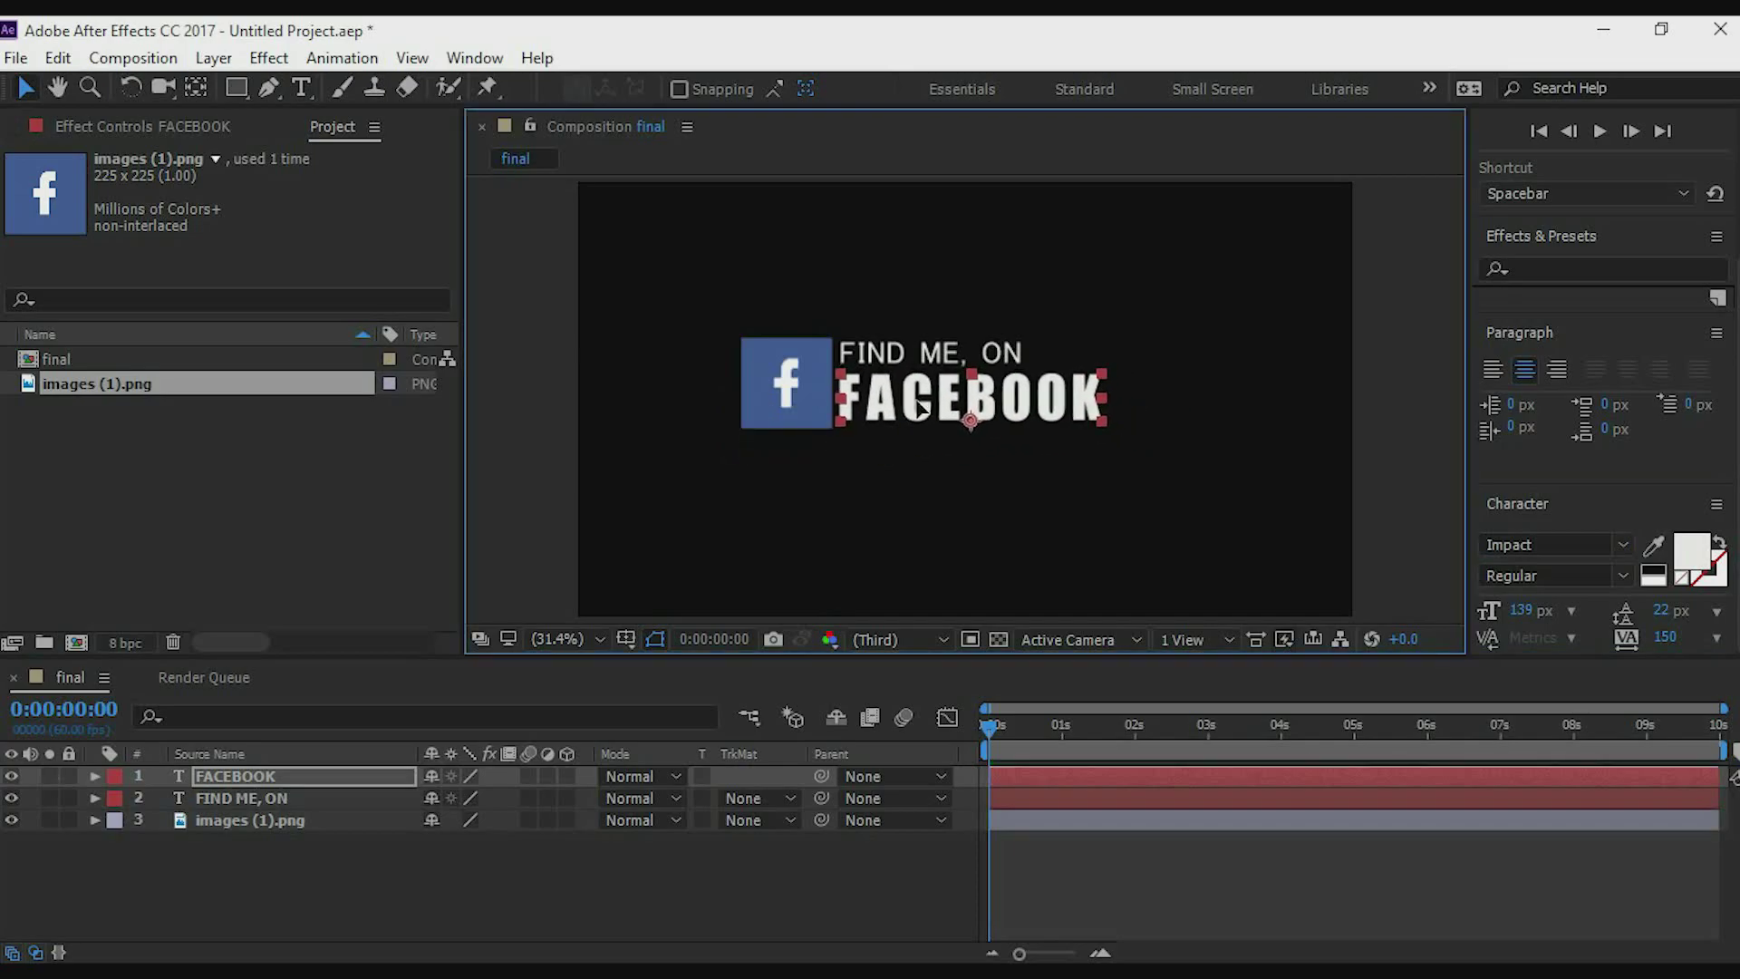
click(660, 886)
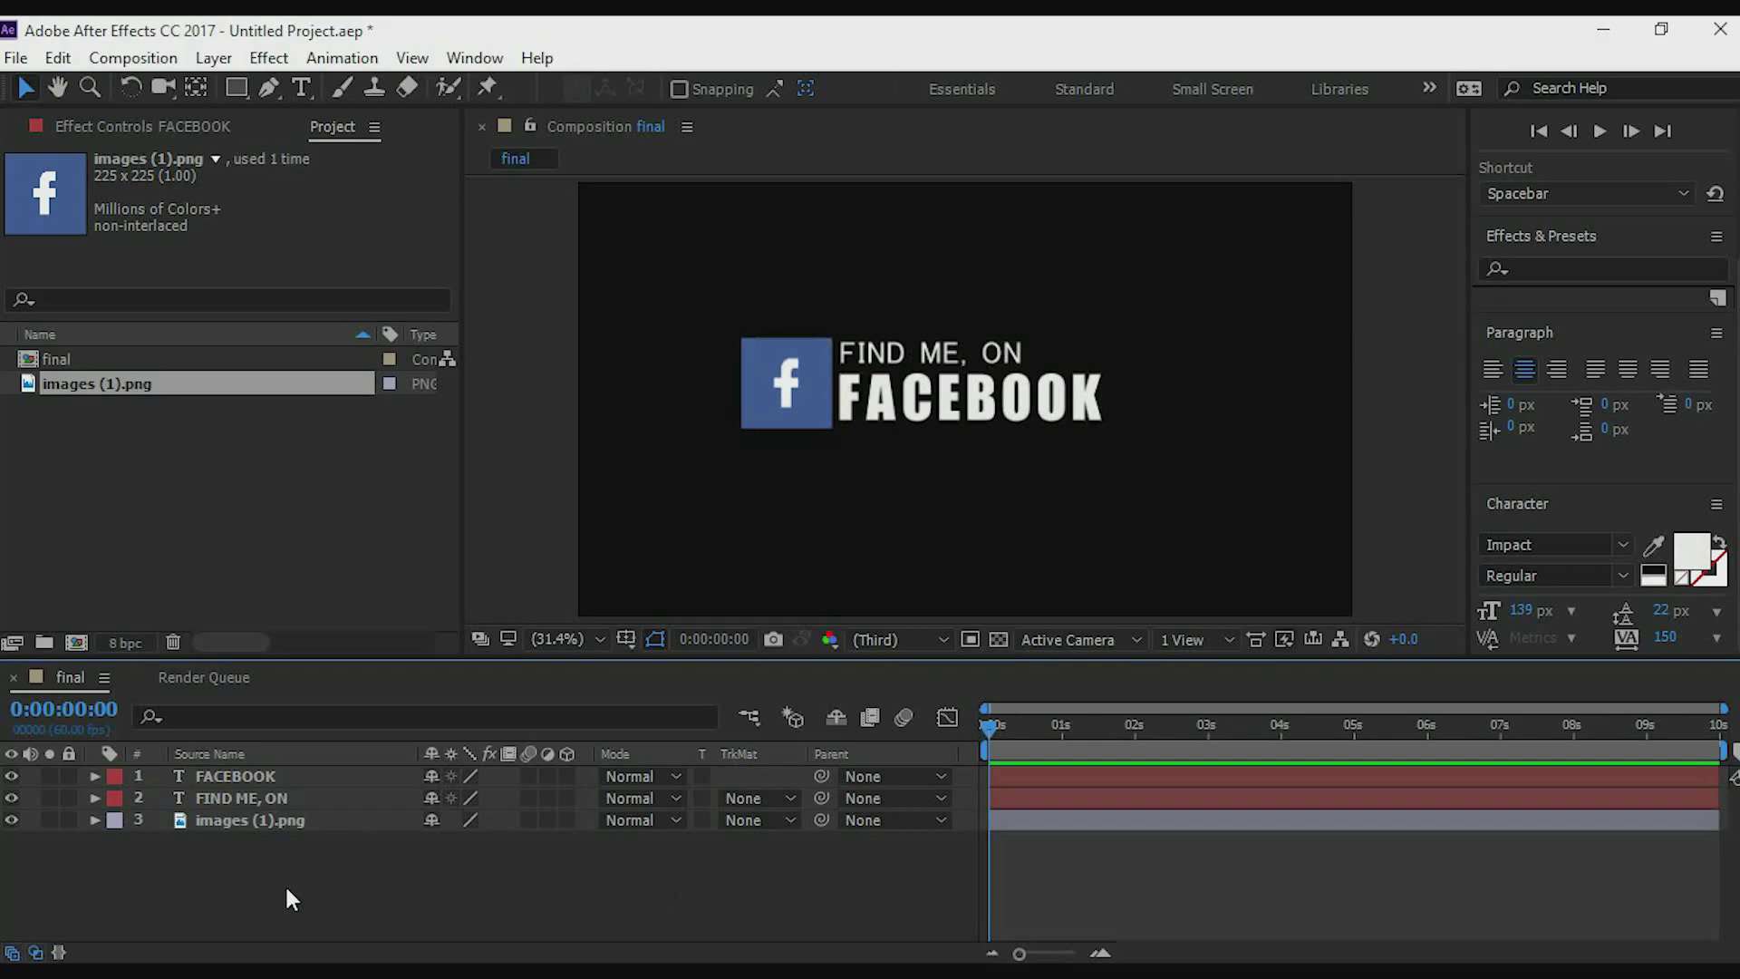
Show the logo layer's Position and keyframe its final spot at 0:00:03:51.
click(247, 819)
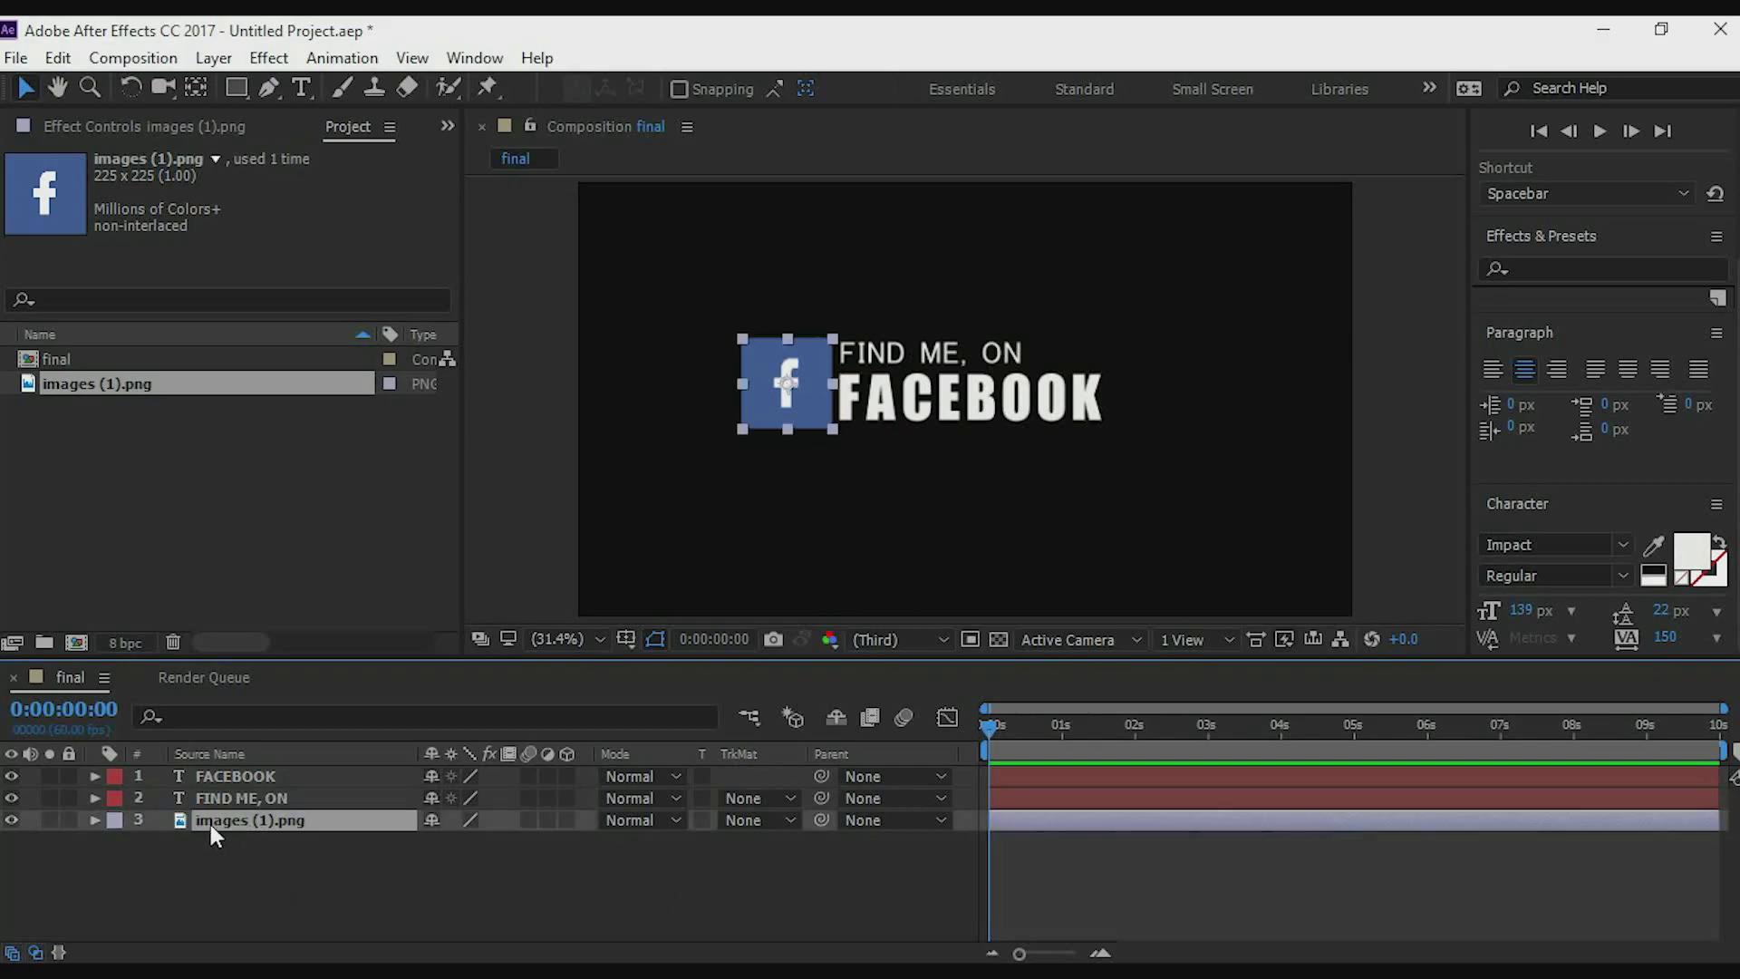
click(94, 819)
click(95, 819)
key(p)
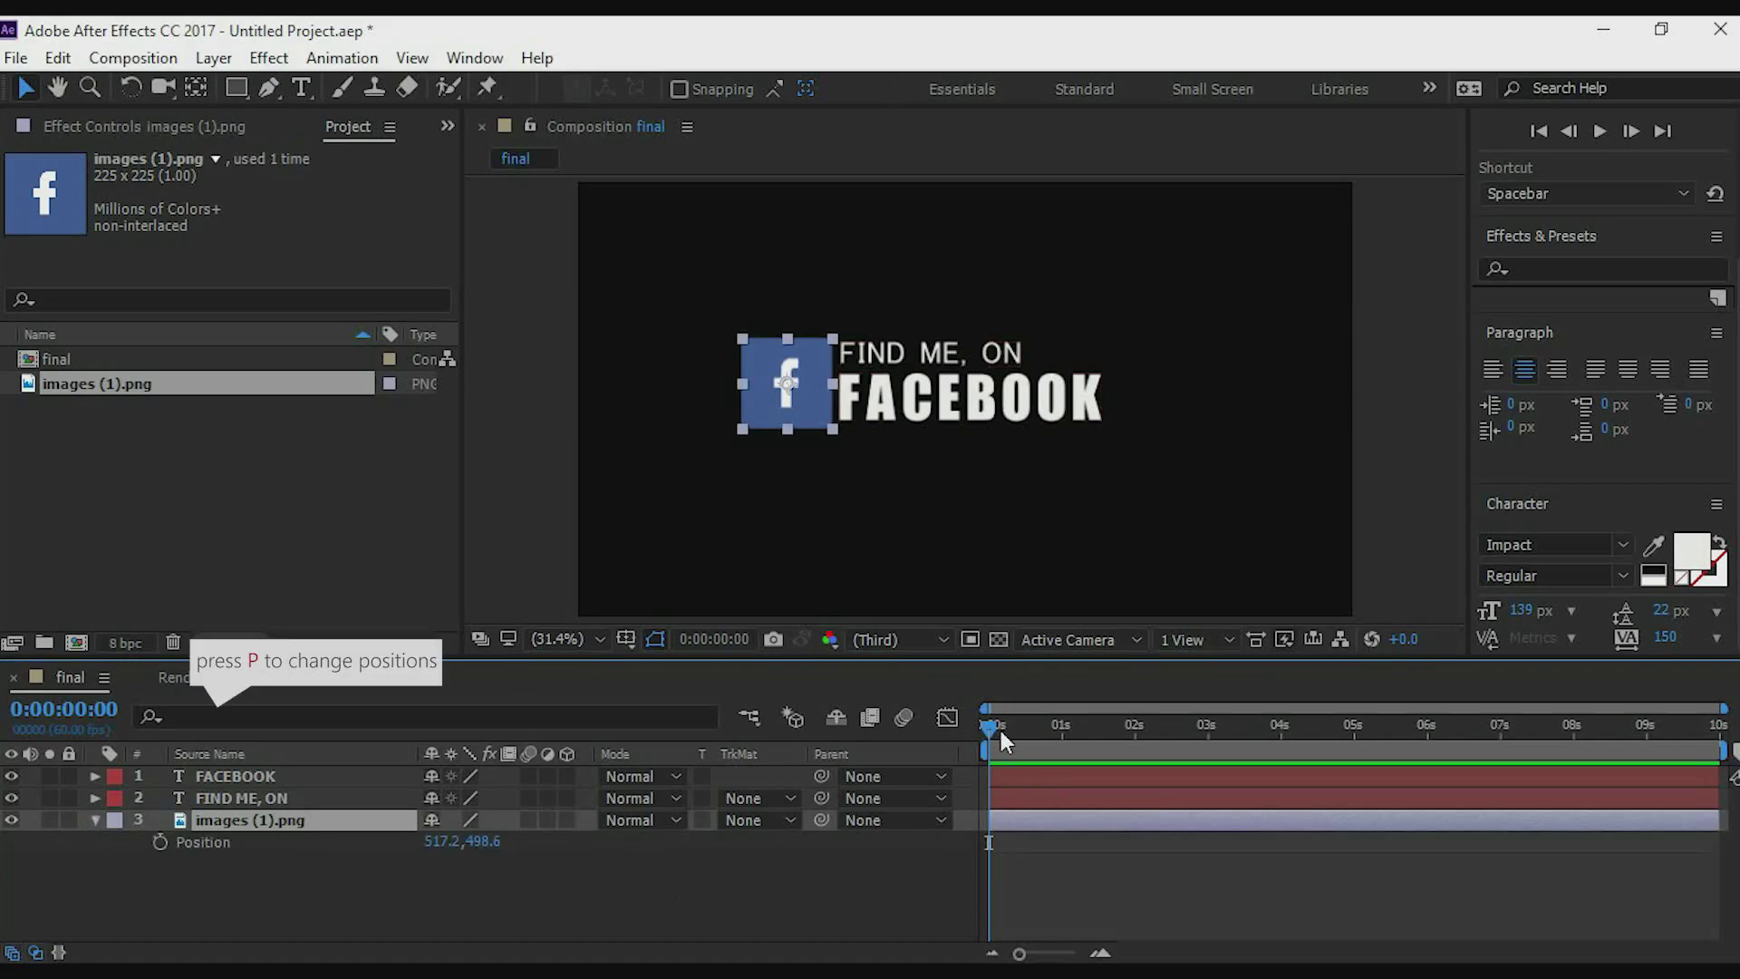
drag(987, 727, 1270, 722)
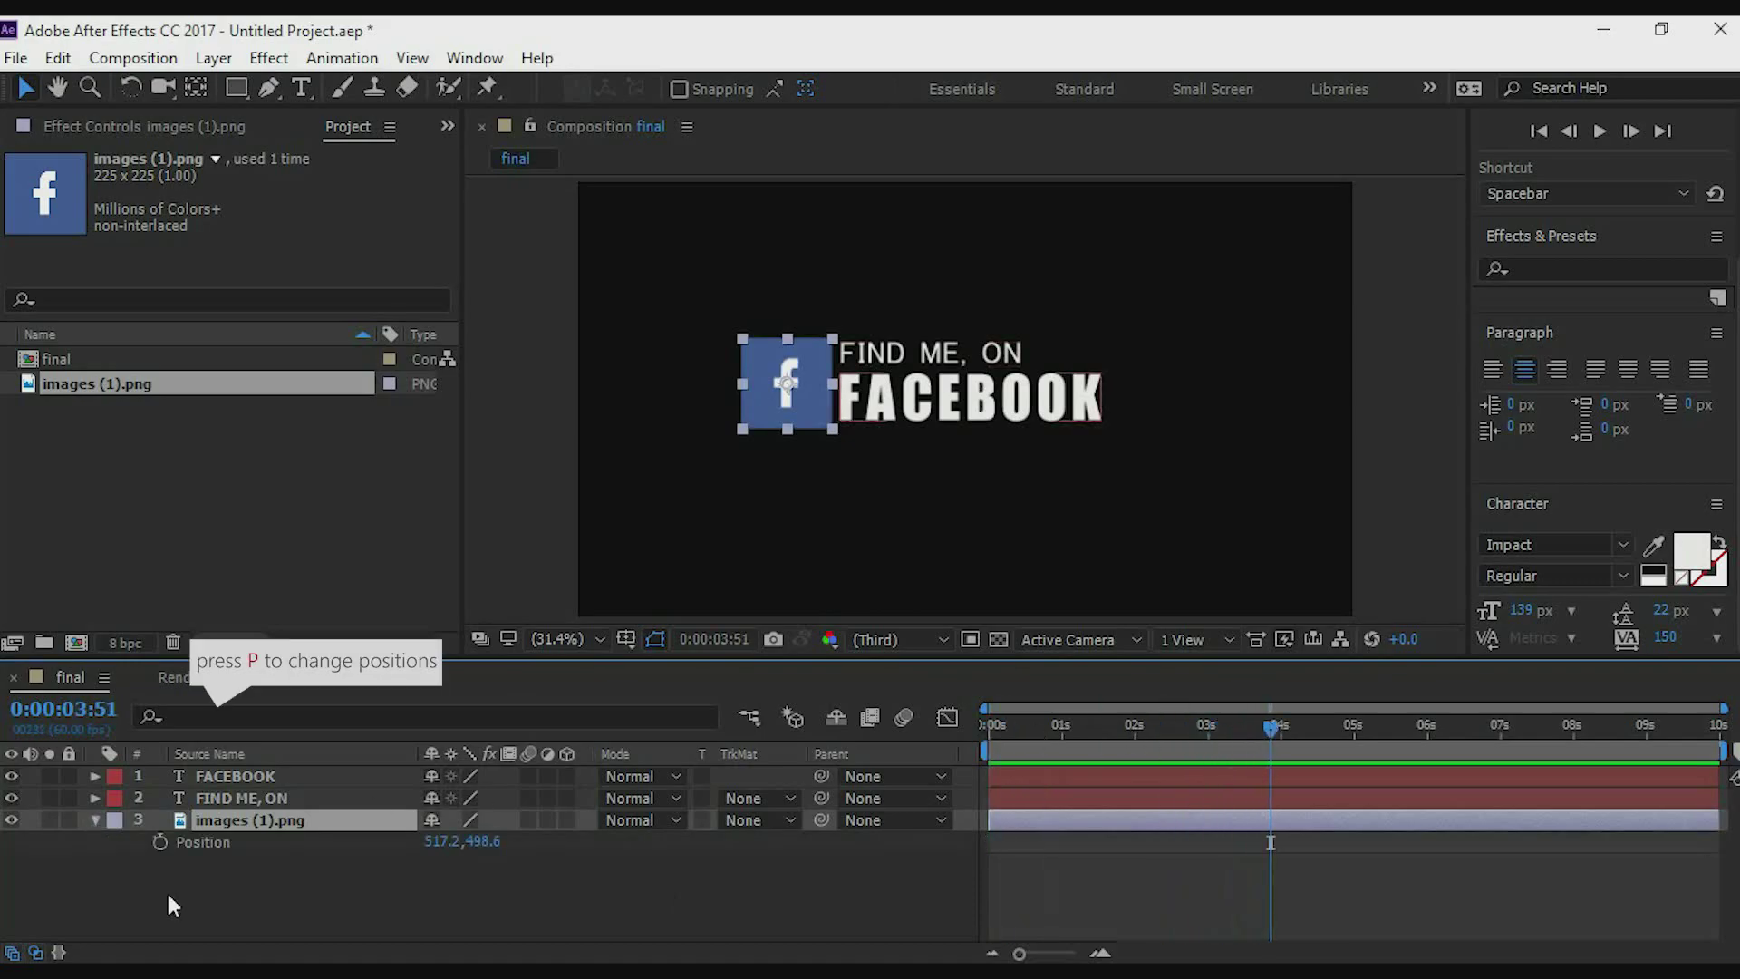
click(161, 842)
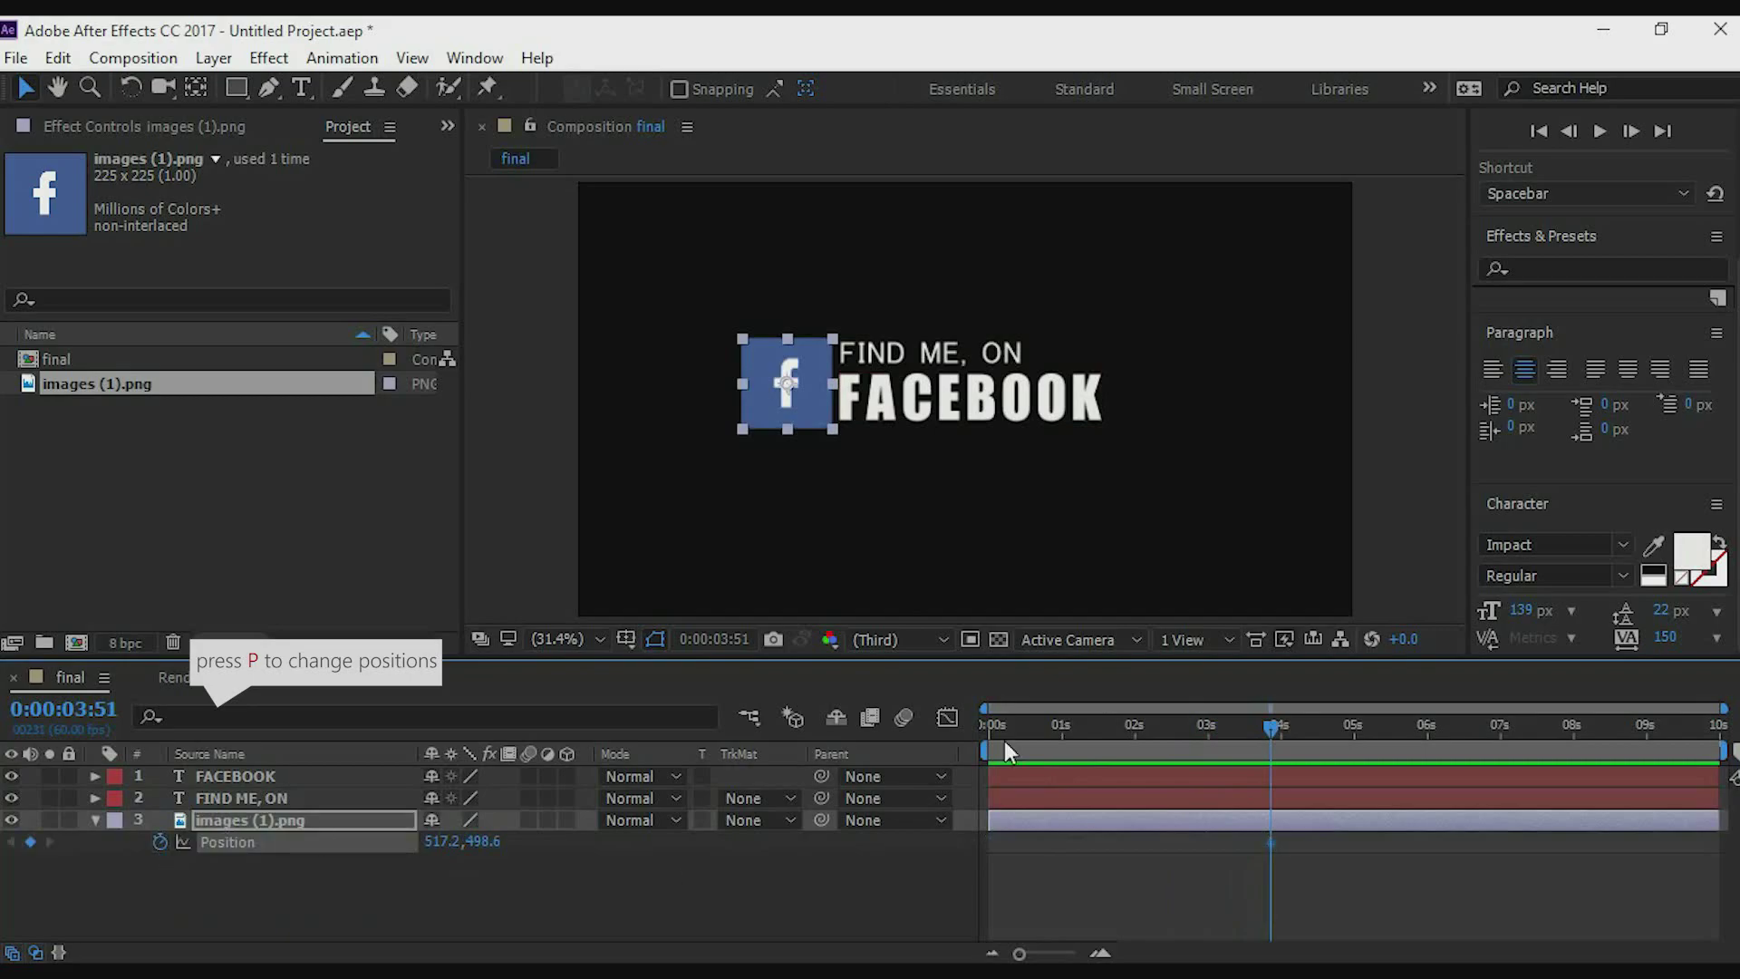
At 0:00:00:51 move the logo's Position X left to about 123, then select both keyframes.
drag(1266, 735, 1051, 749)
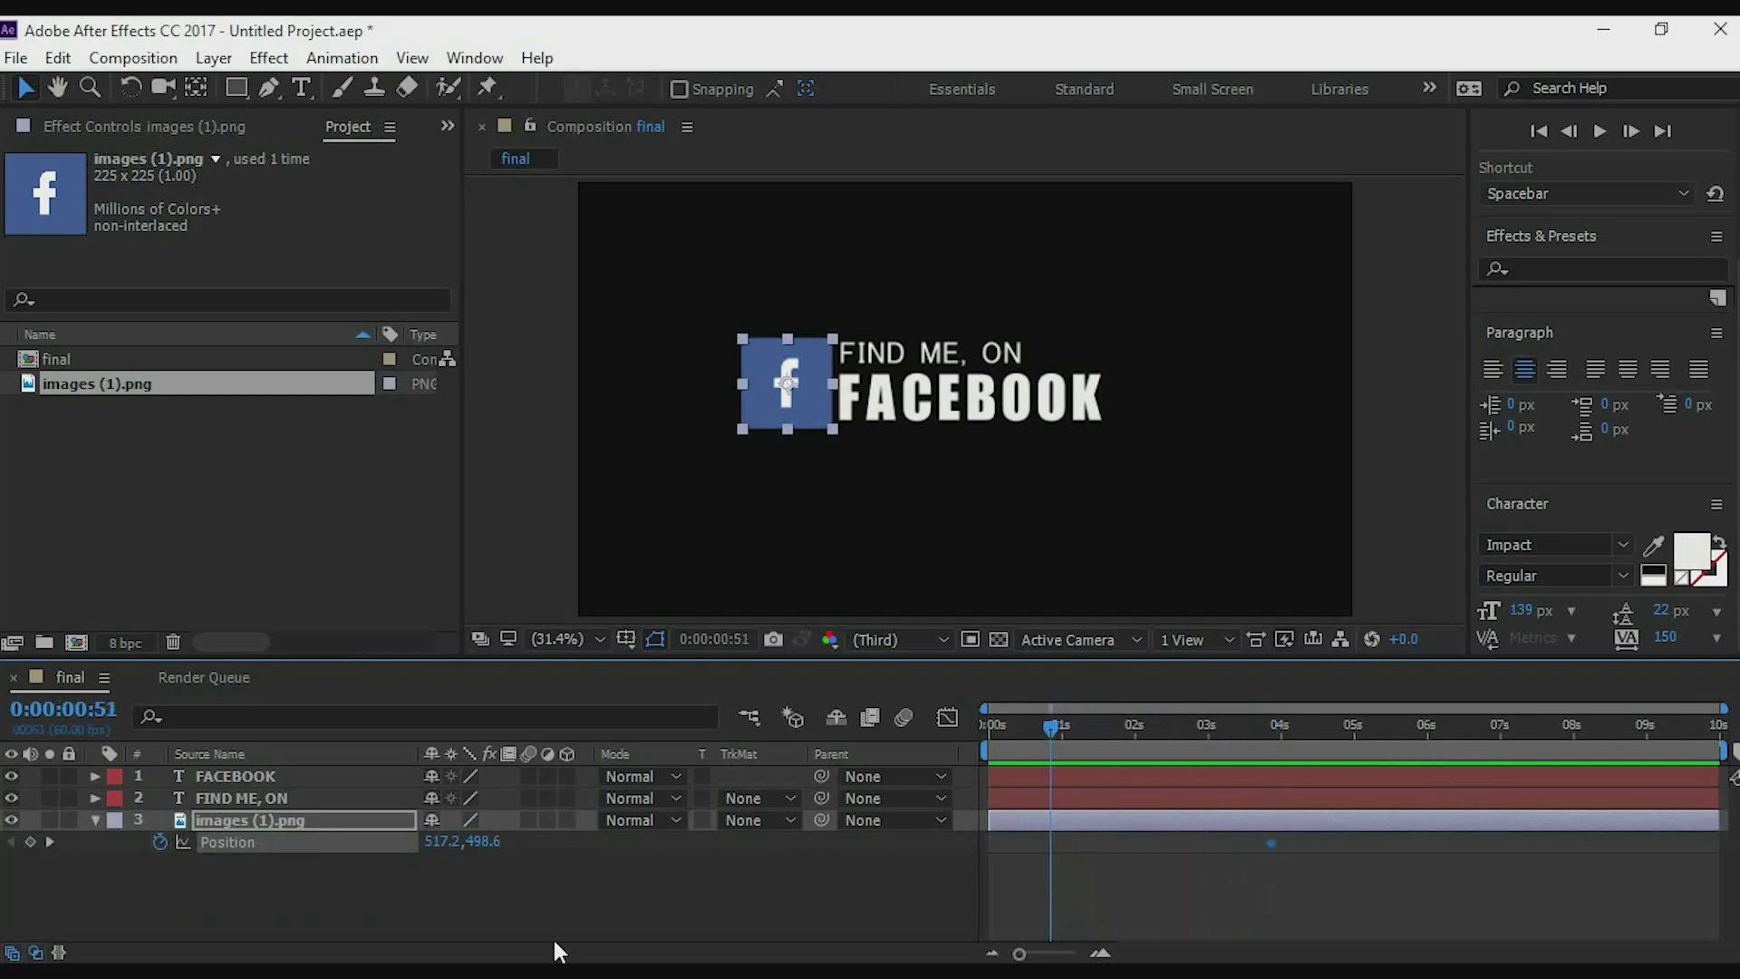
drag(444, 843, 117, 844)
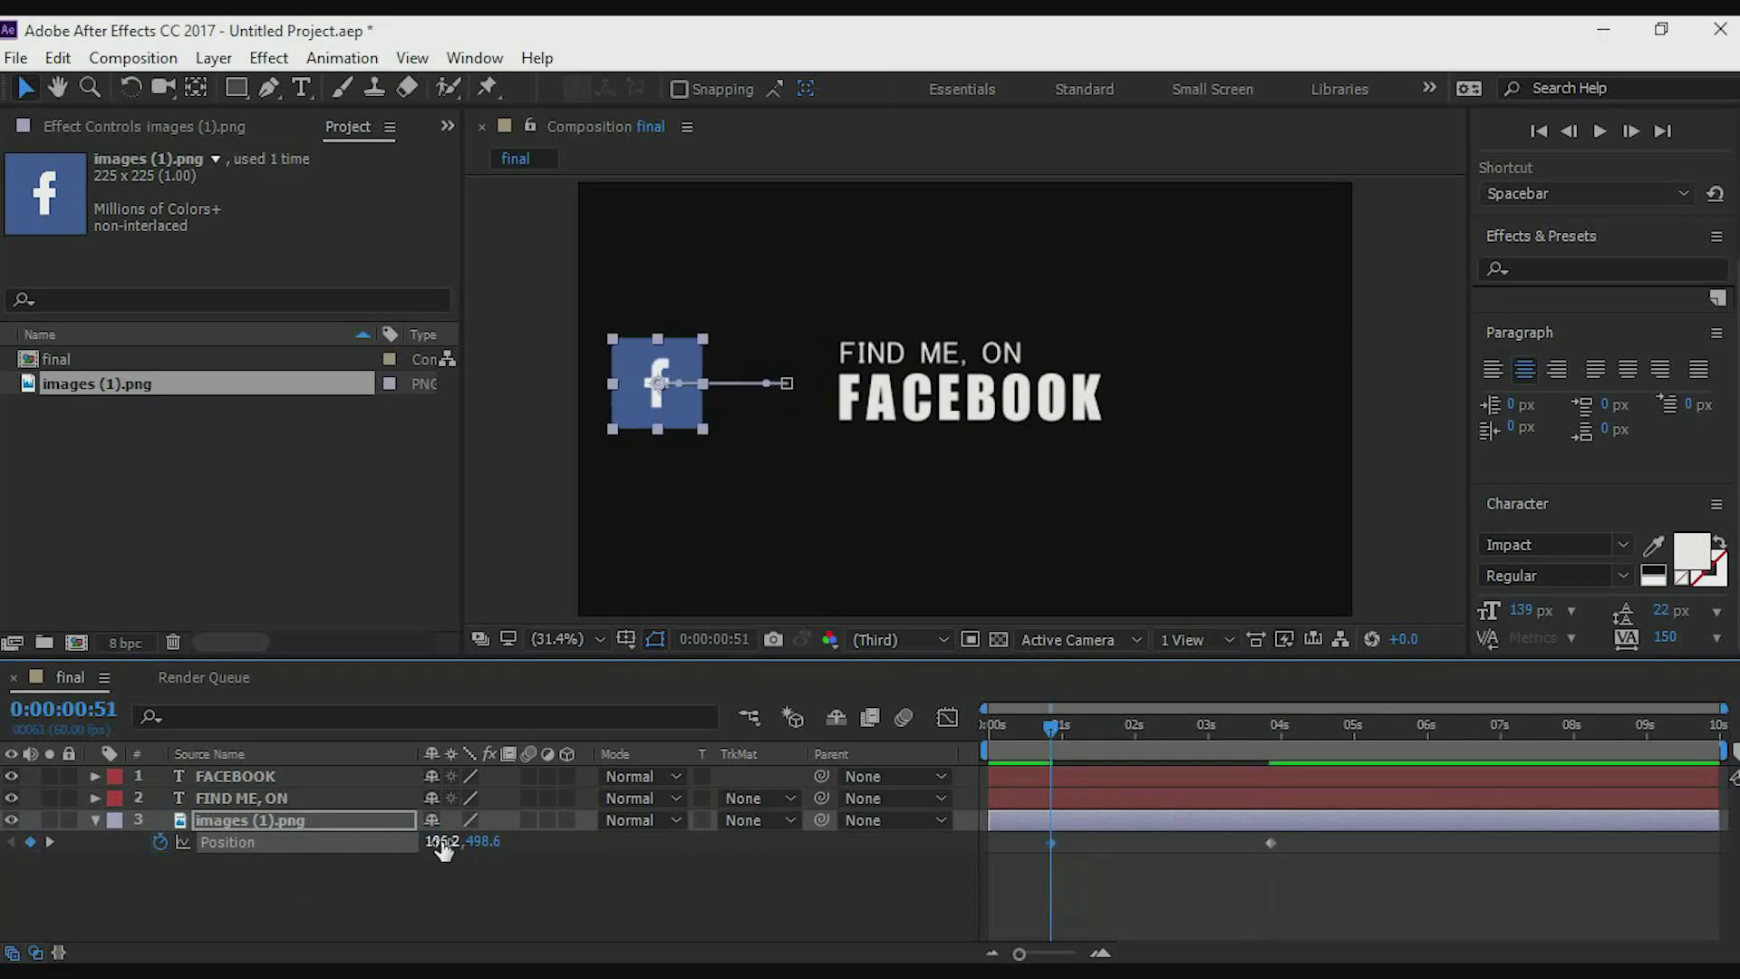
drag(435, 841, 355, 847)
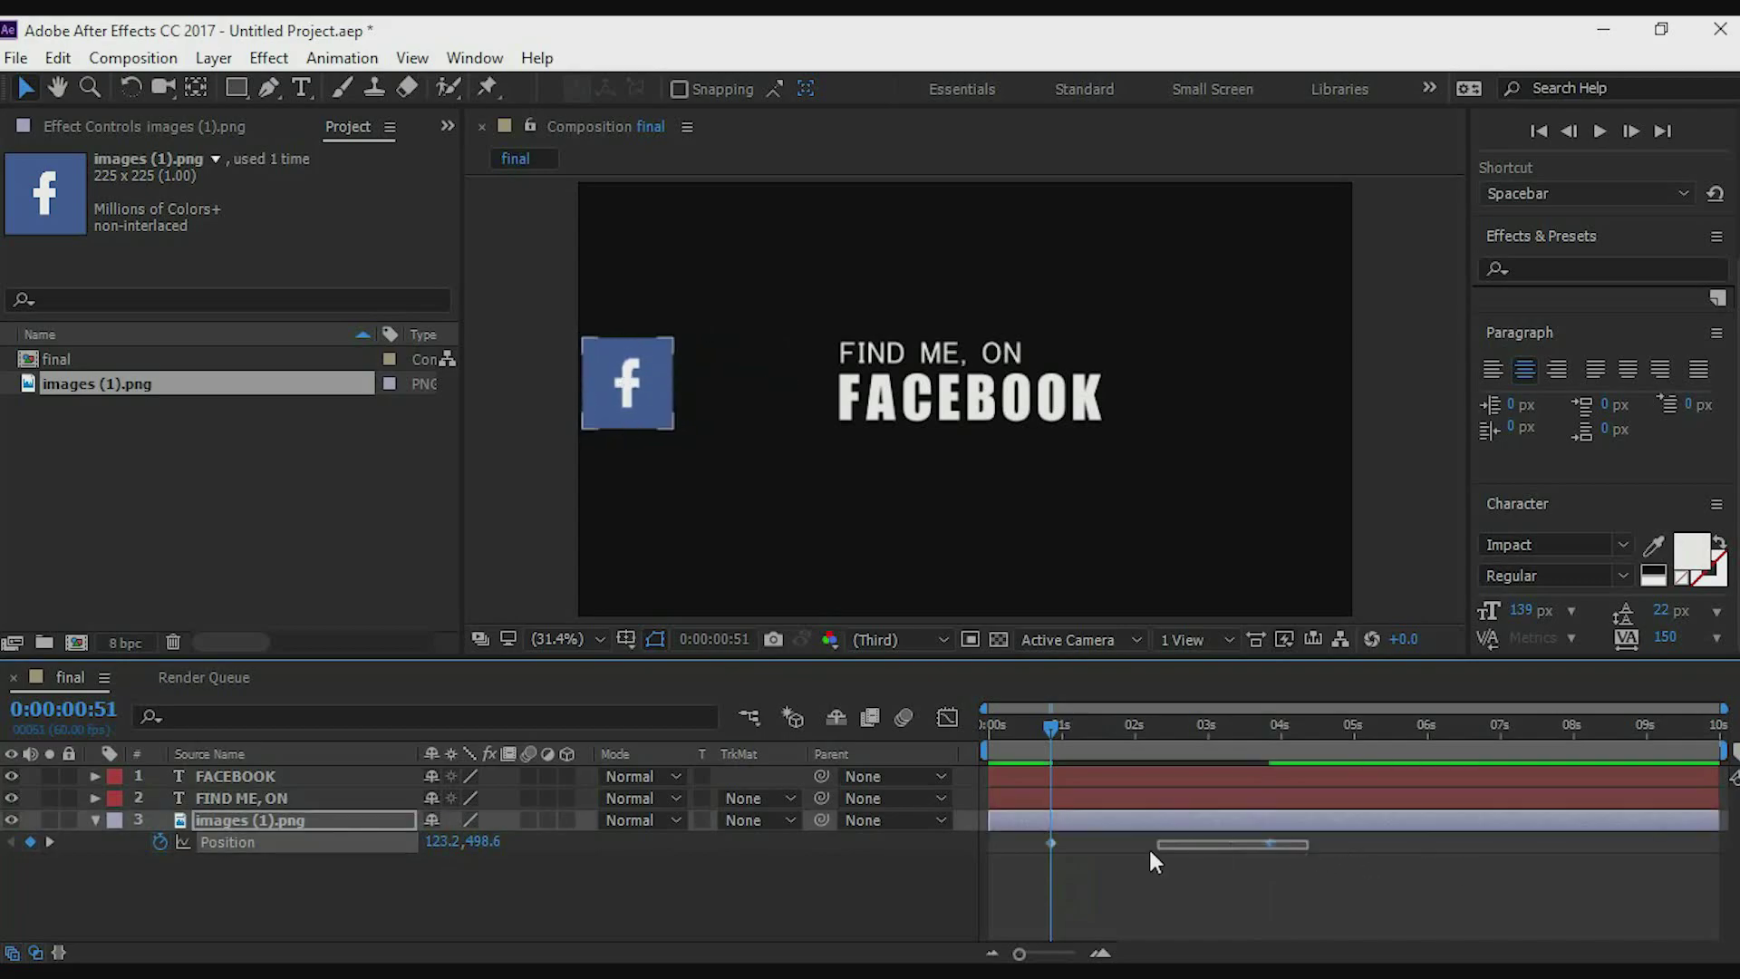
drag(1309, 845, 1020, 861)
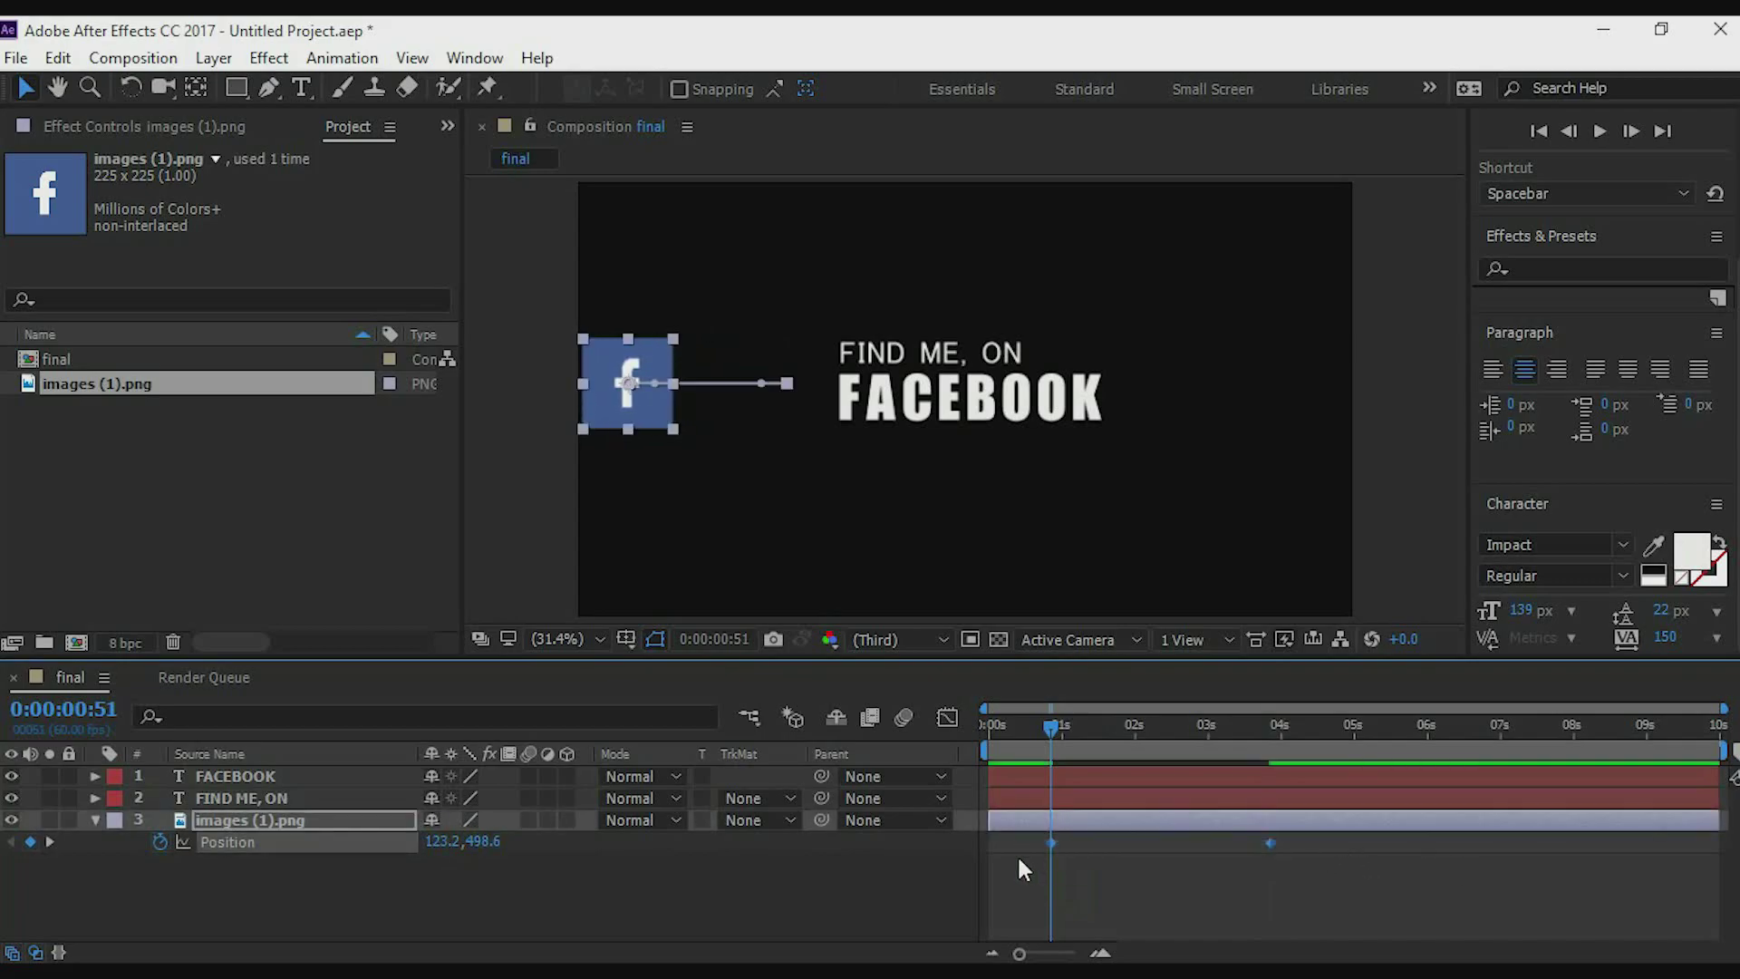
Apply Easy Ease to the logo's Position keyframes.
right_click(1270, 842)
mouse_move(1292, 827)
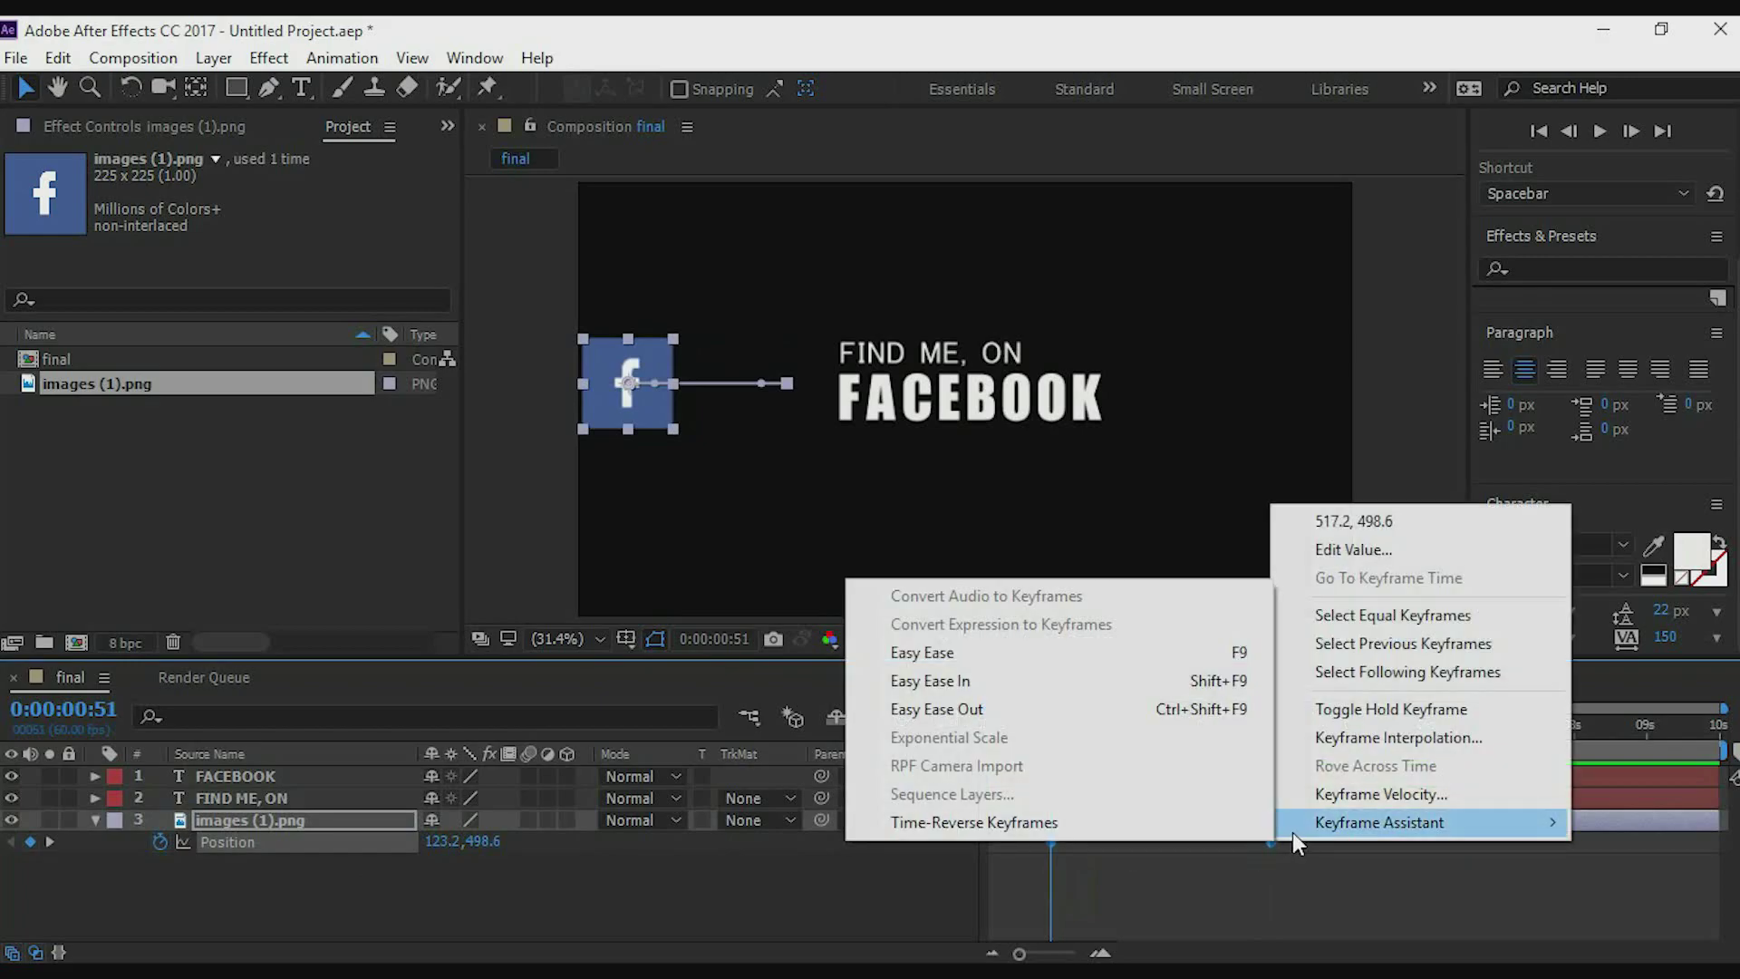
click(1001, 668)
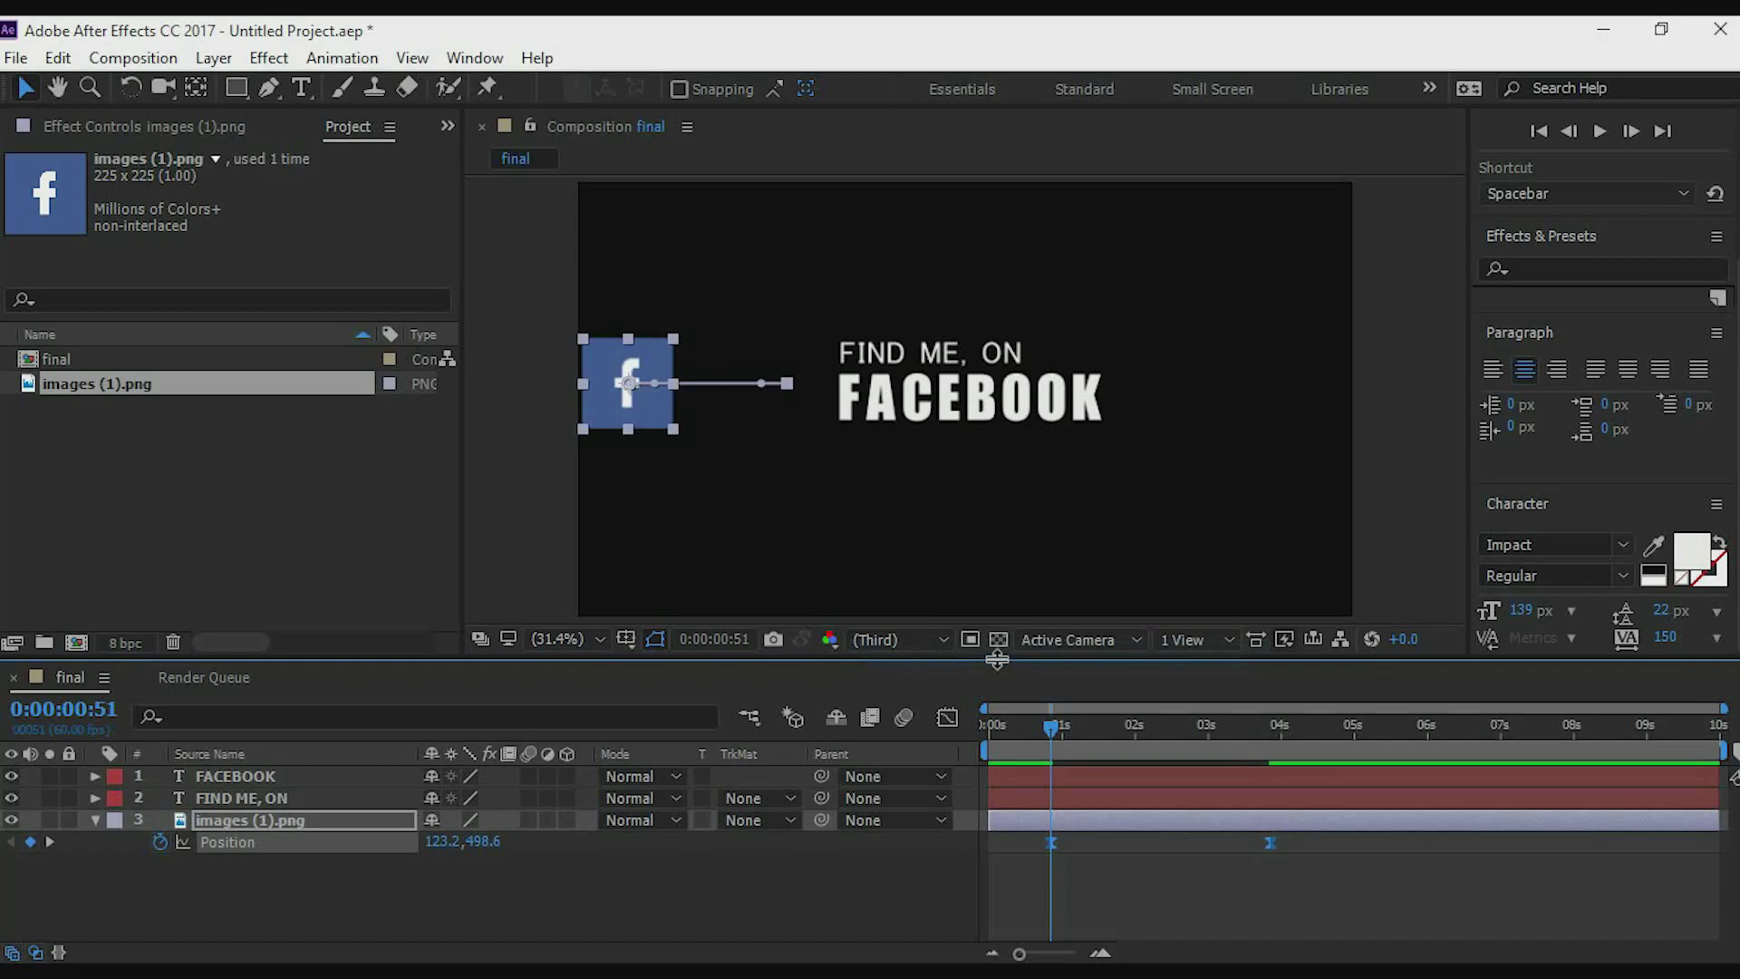
In the Graph Editor, pull the second keyframe's influence left so the slide starts fast, then preview.
click(947, 717)
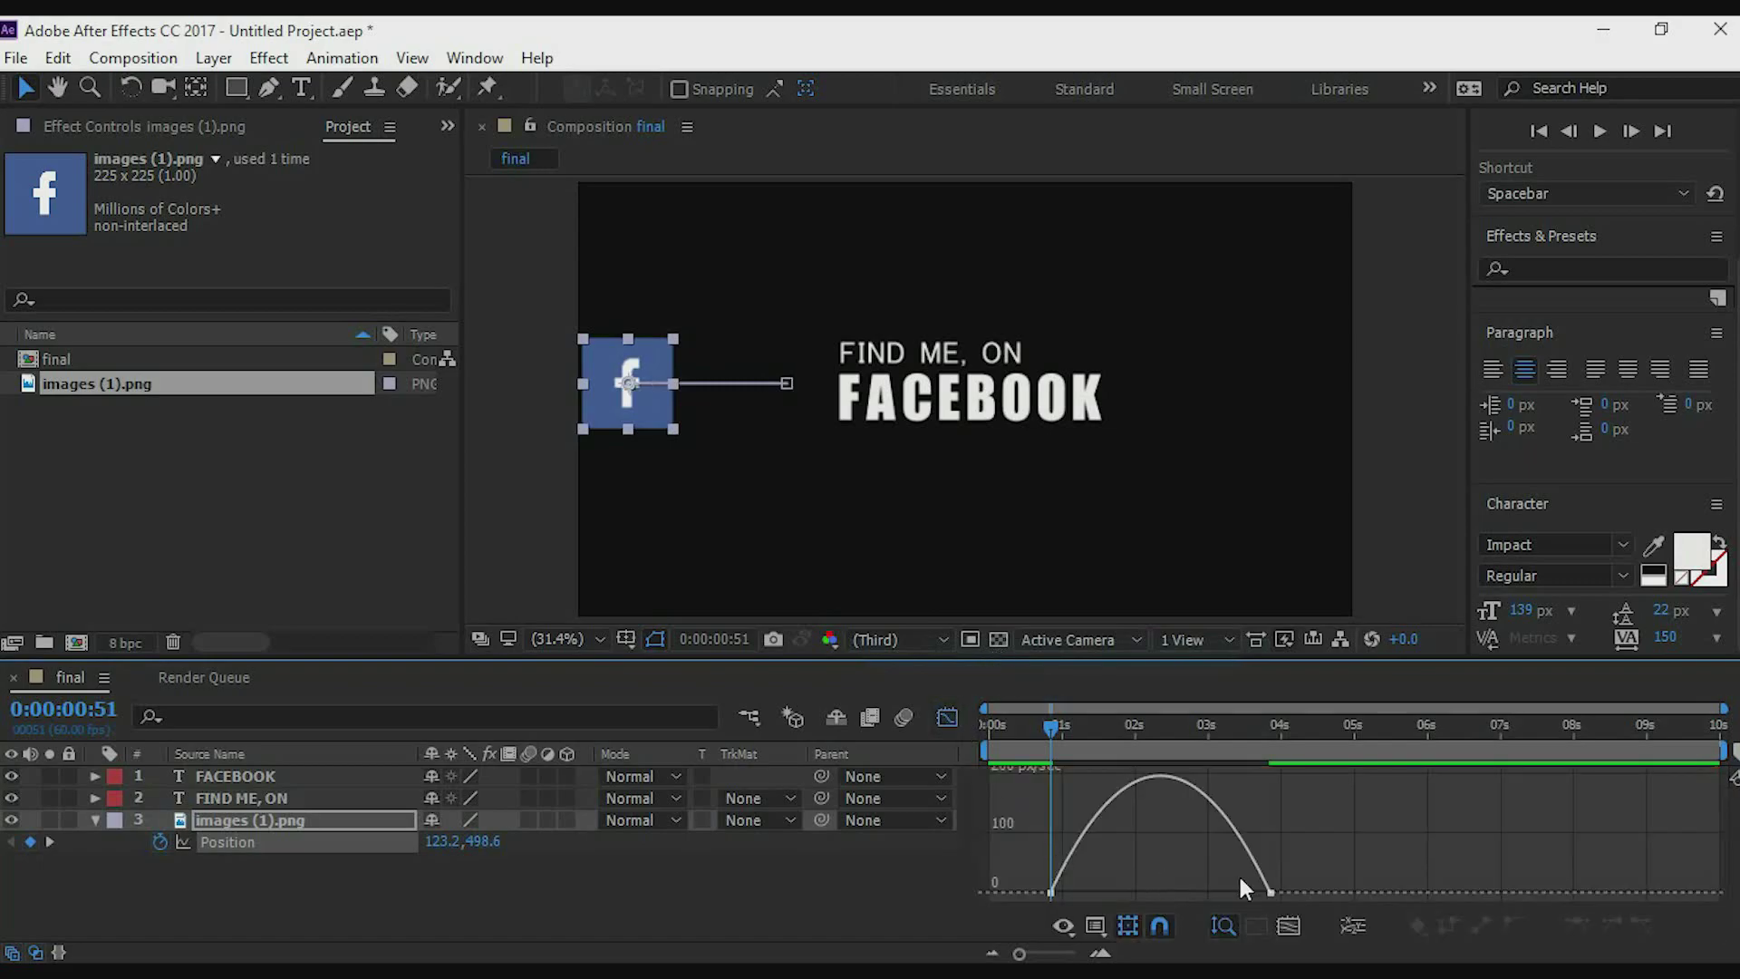
click(1255, 886)
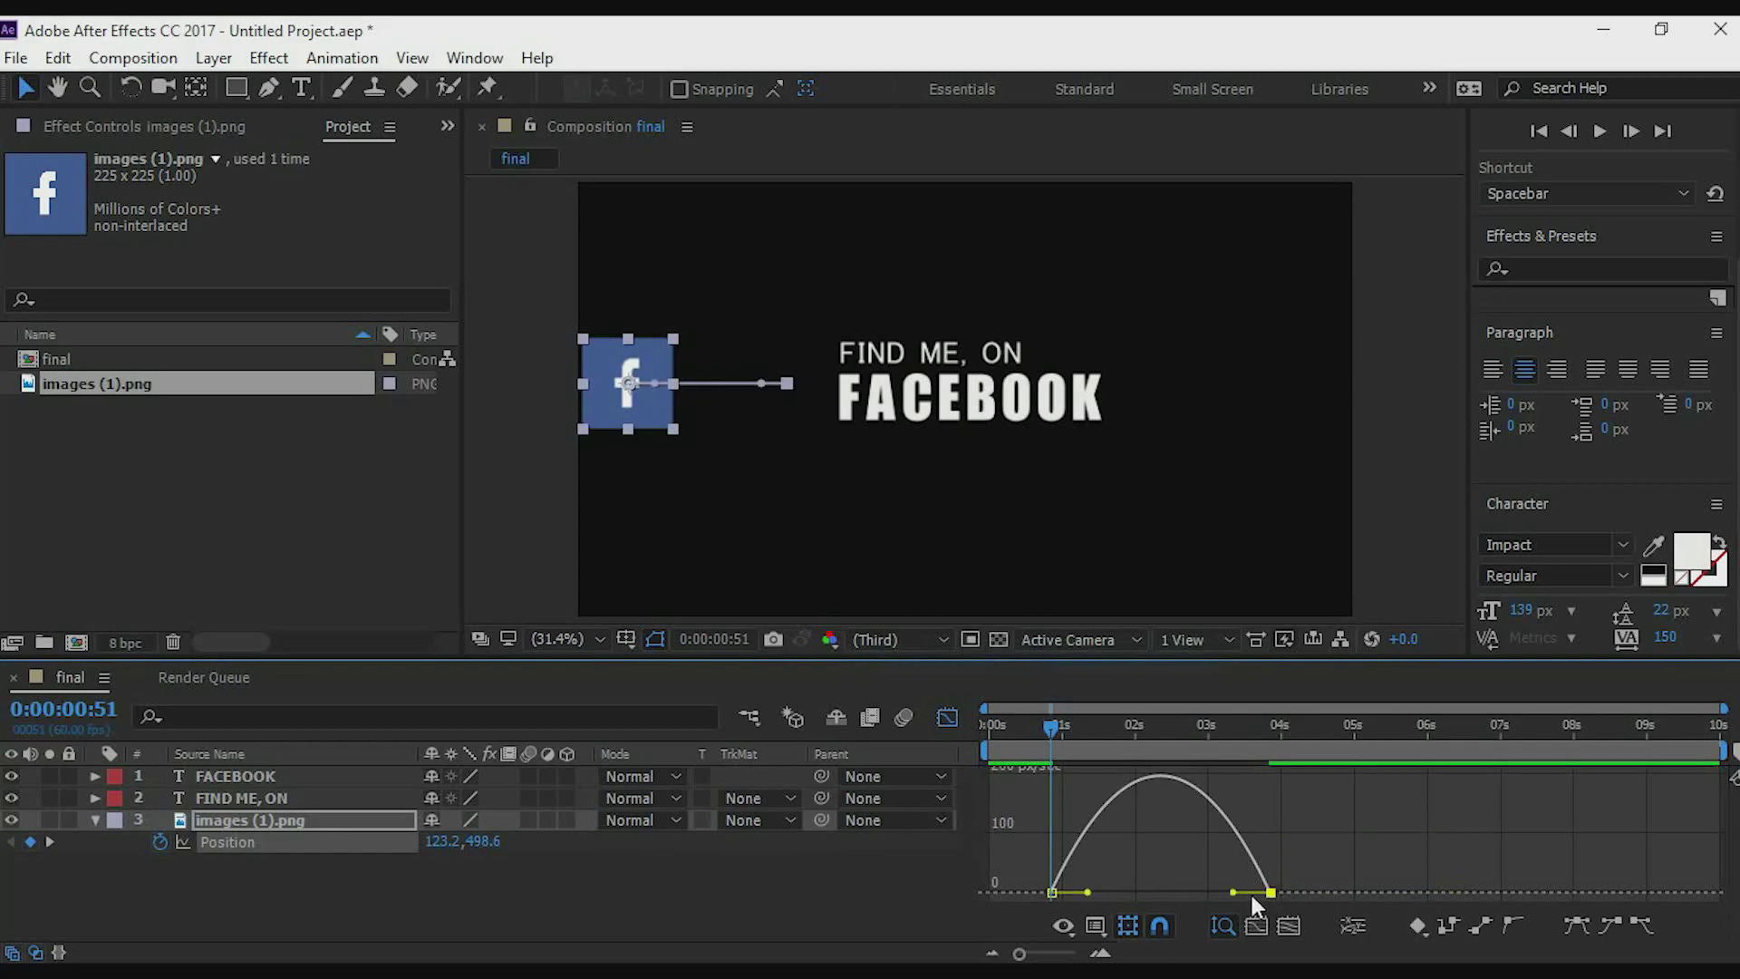
drag(1233, 892, 1079, 895)
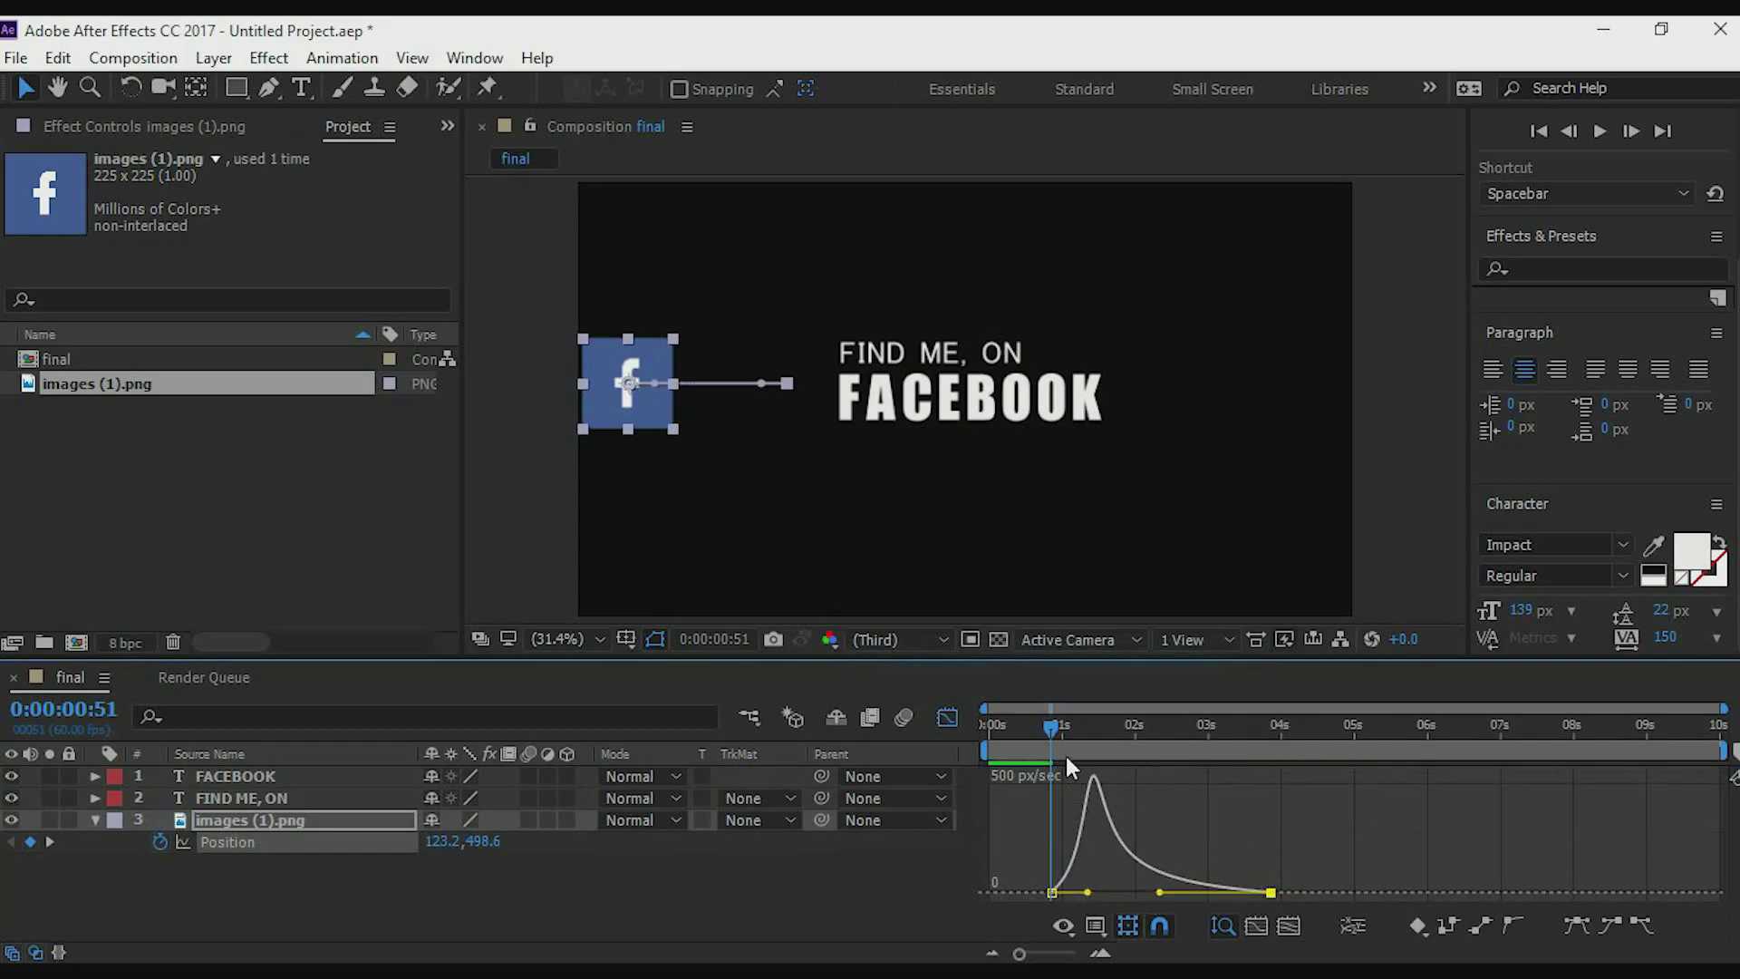
drag(1049, 729, 977, 725)
key(space)
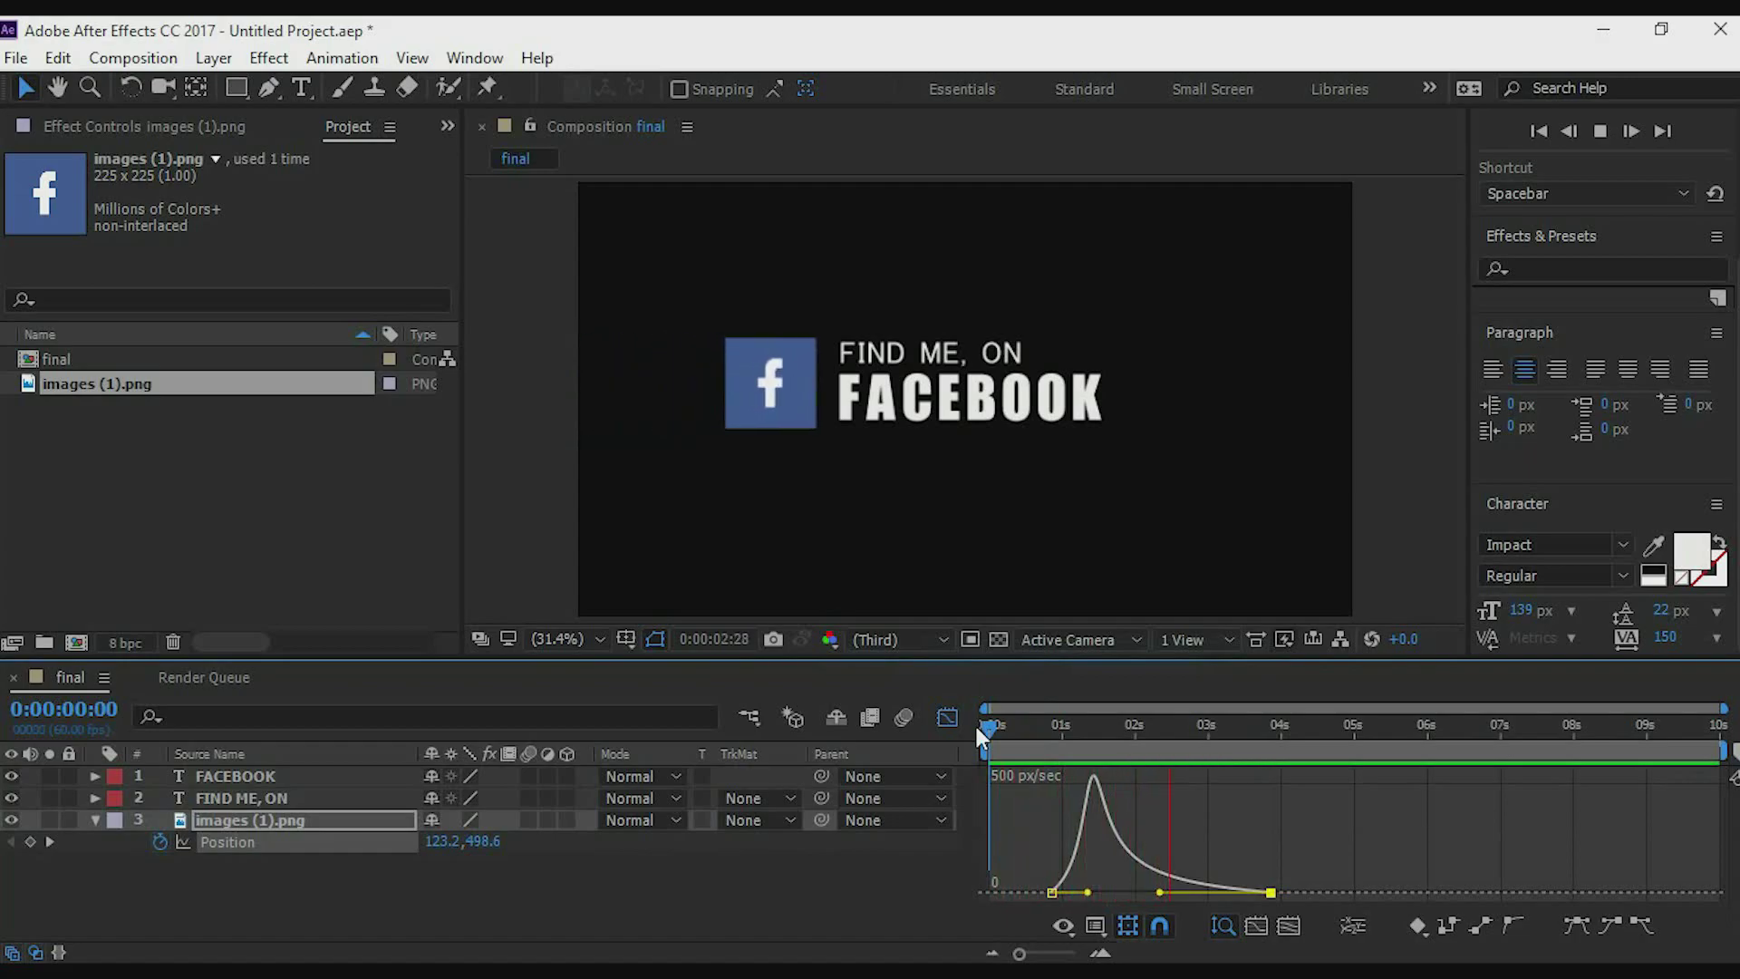
key(space)
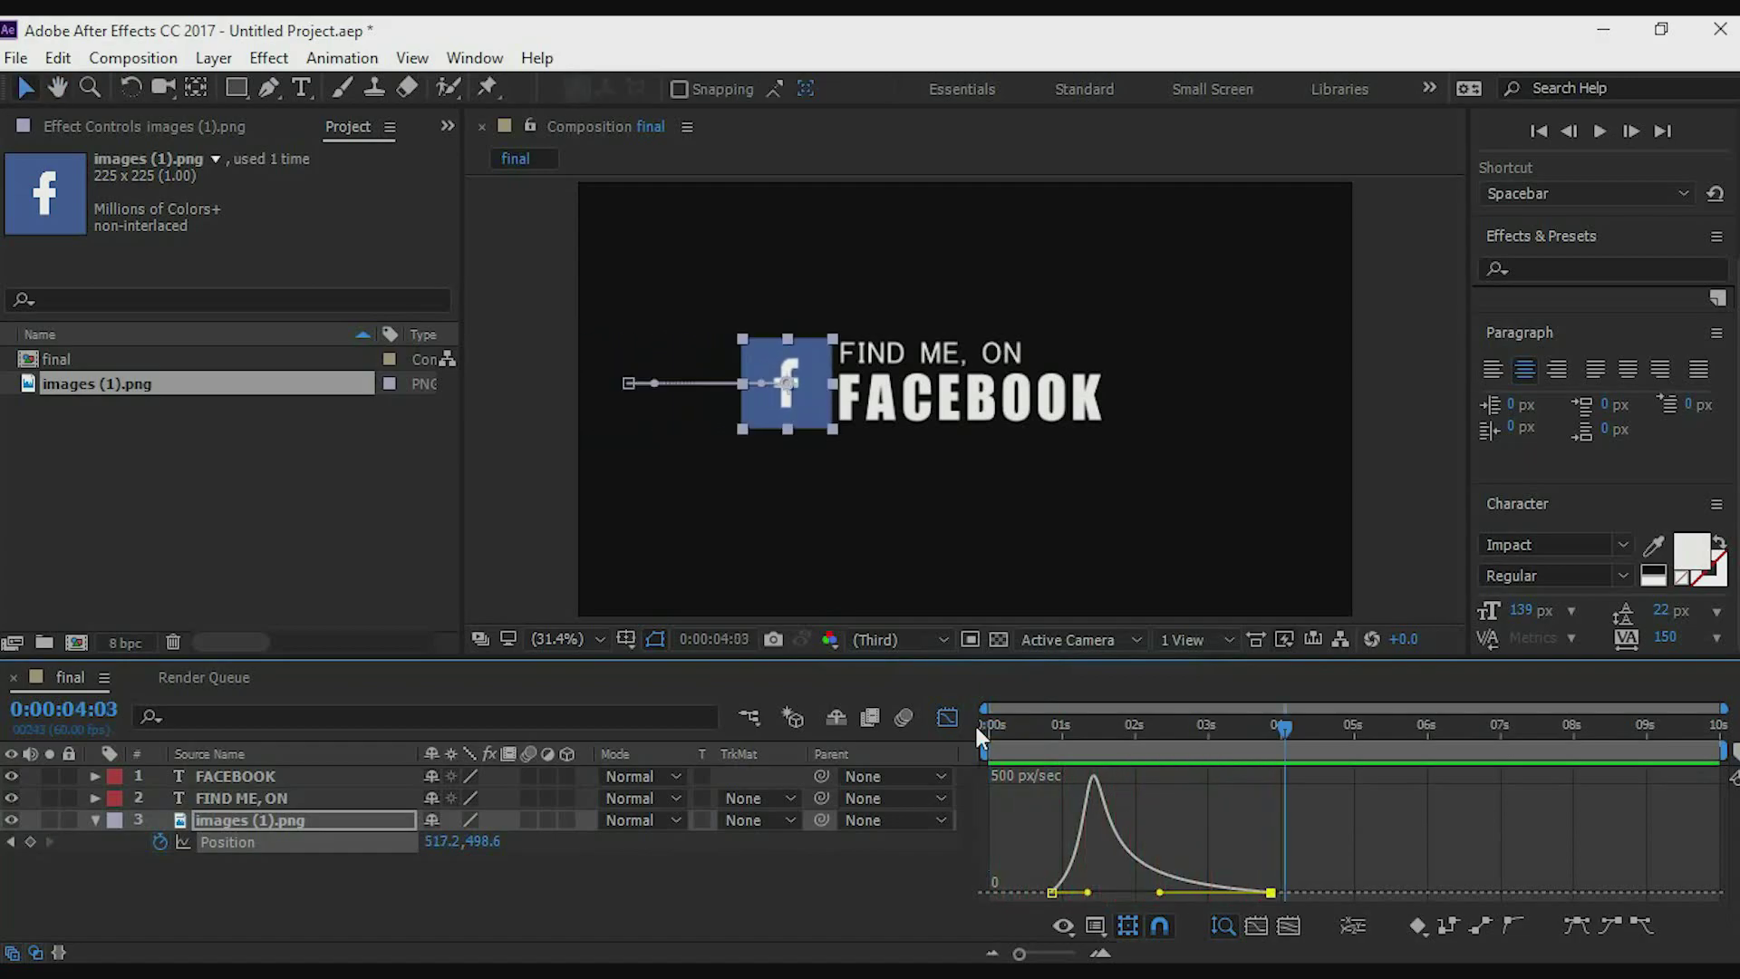
click(950, 716)
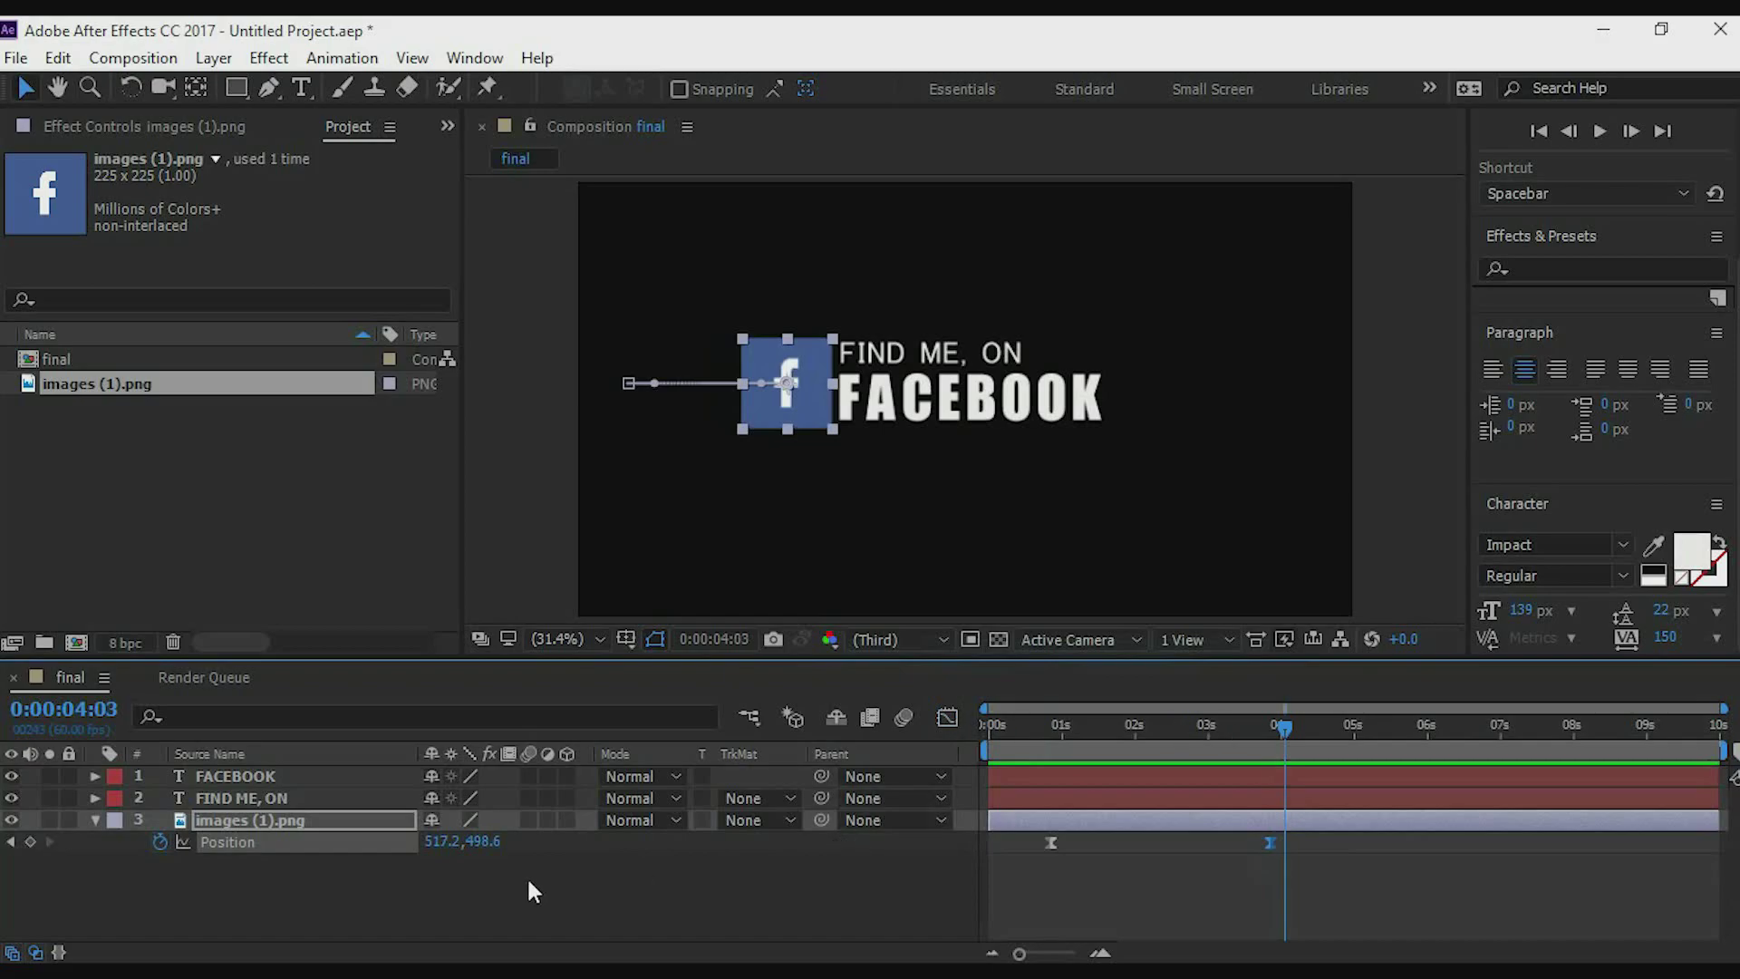
Keyframe the final Position of both FIND ME, ON and FACEBOOK text layers near 4.8 s.
click(241, 775)
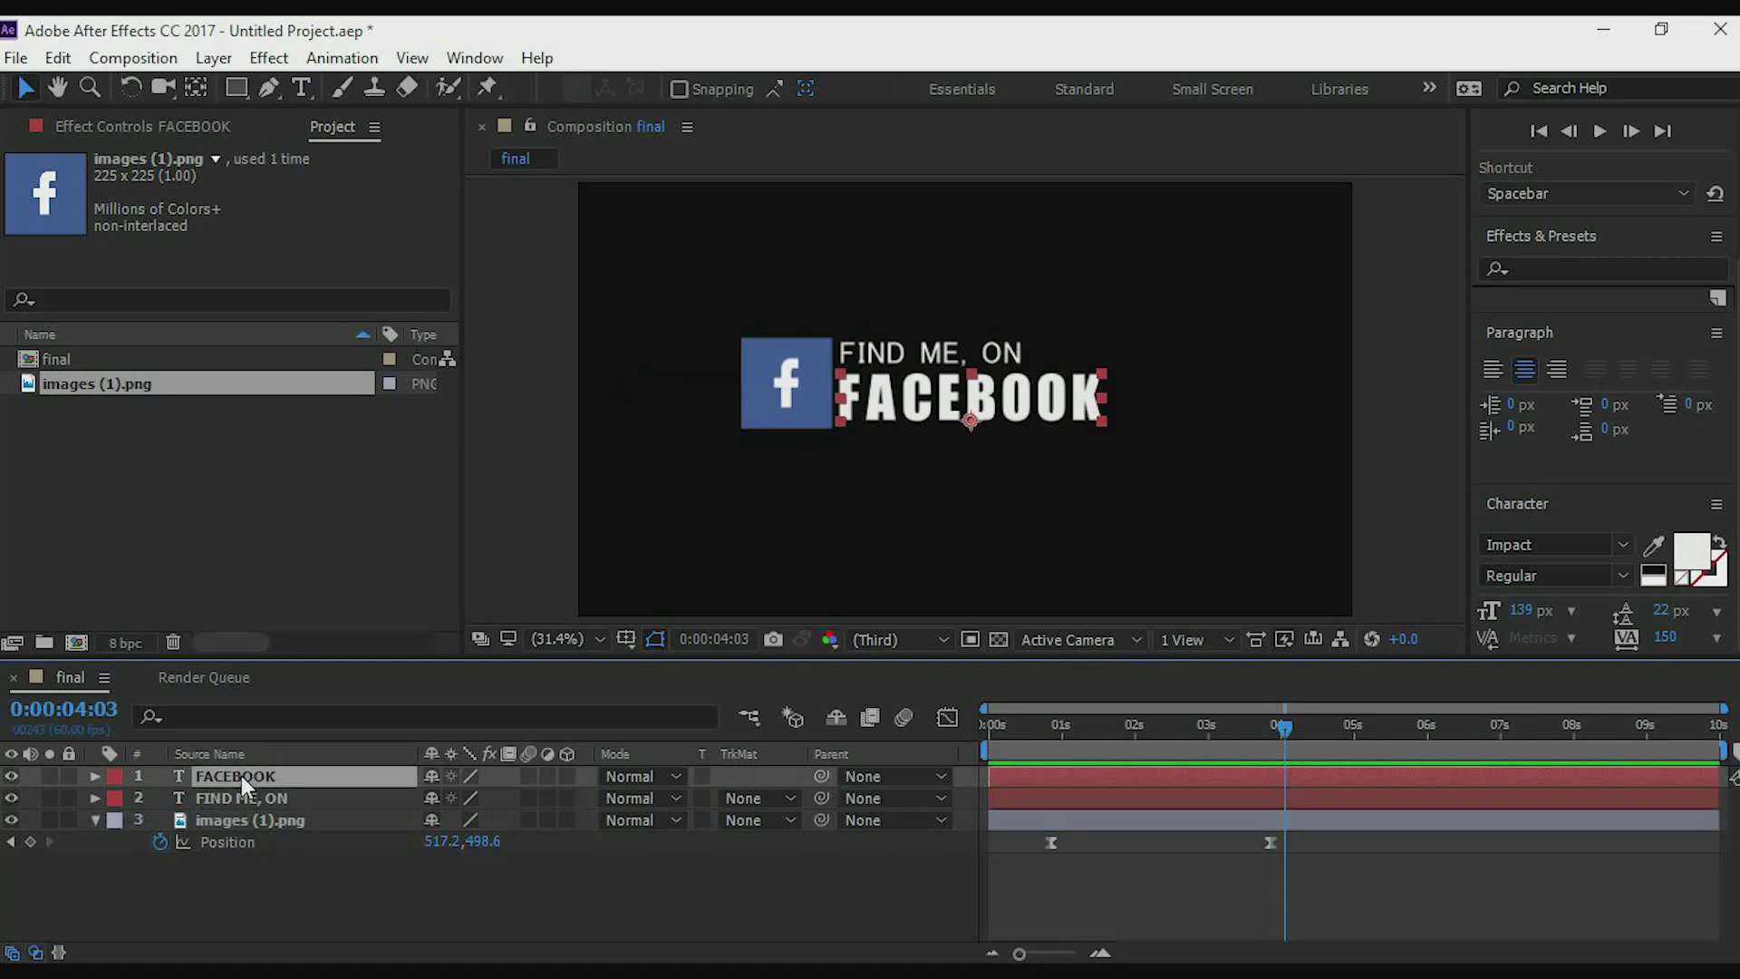
ctrl+click(234, 795)
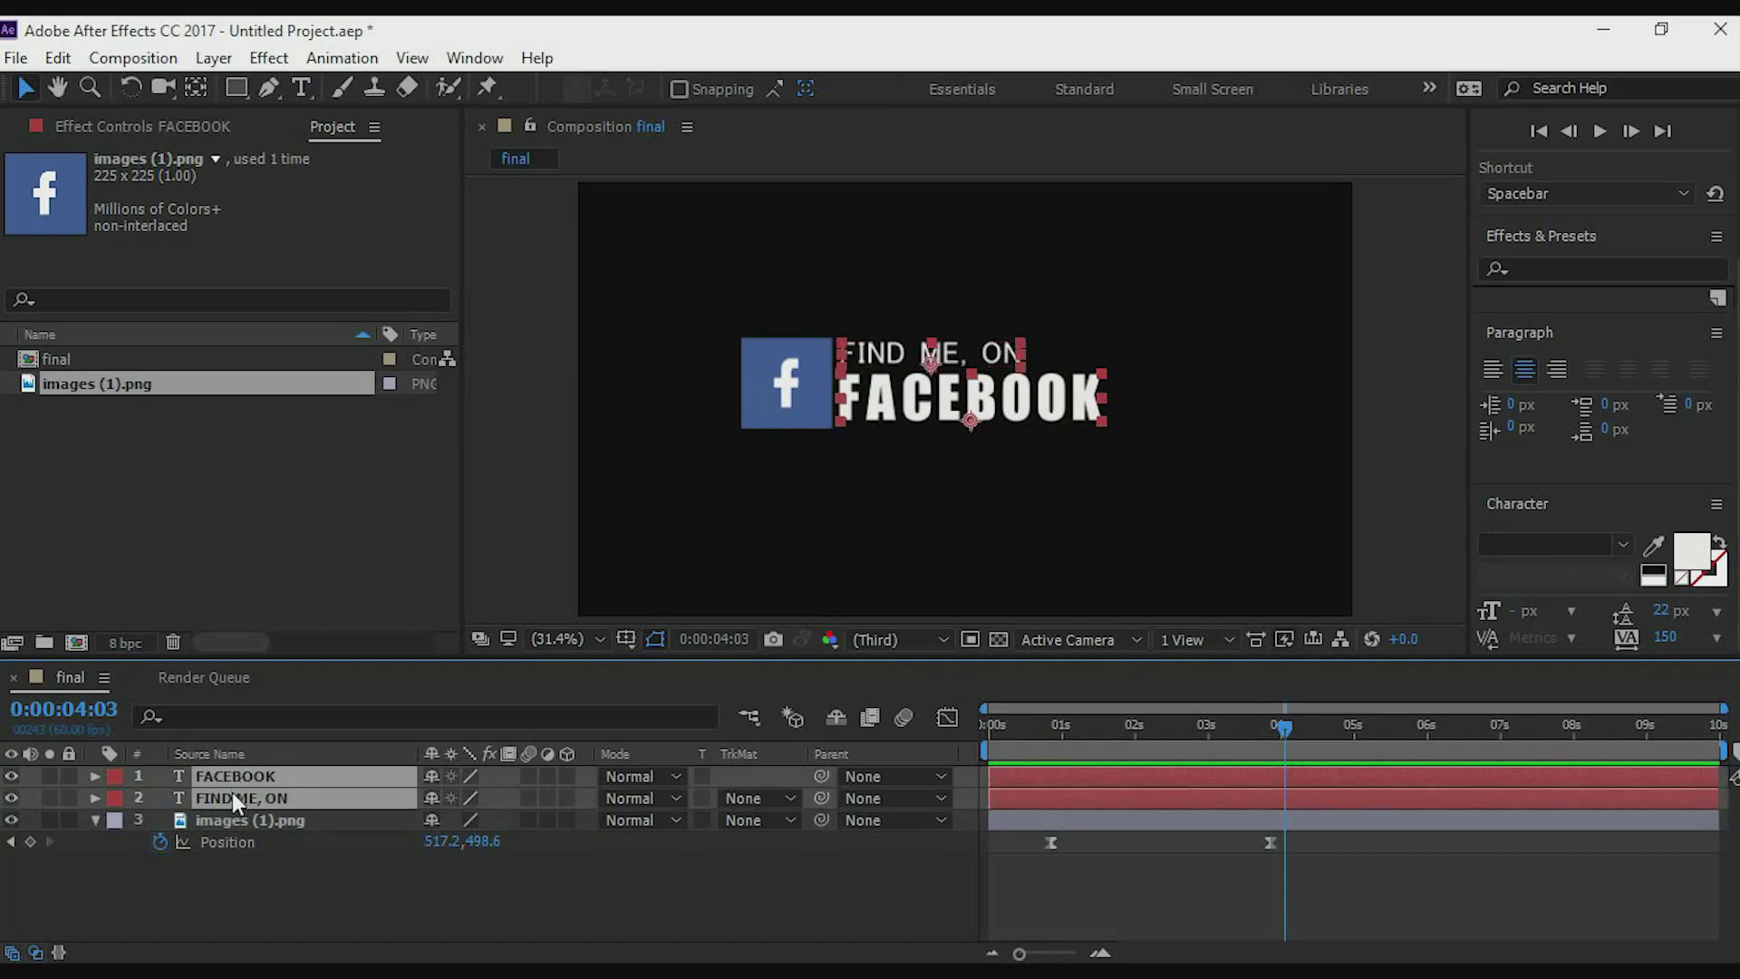
key(p)
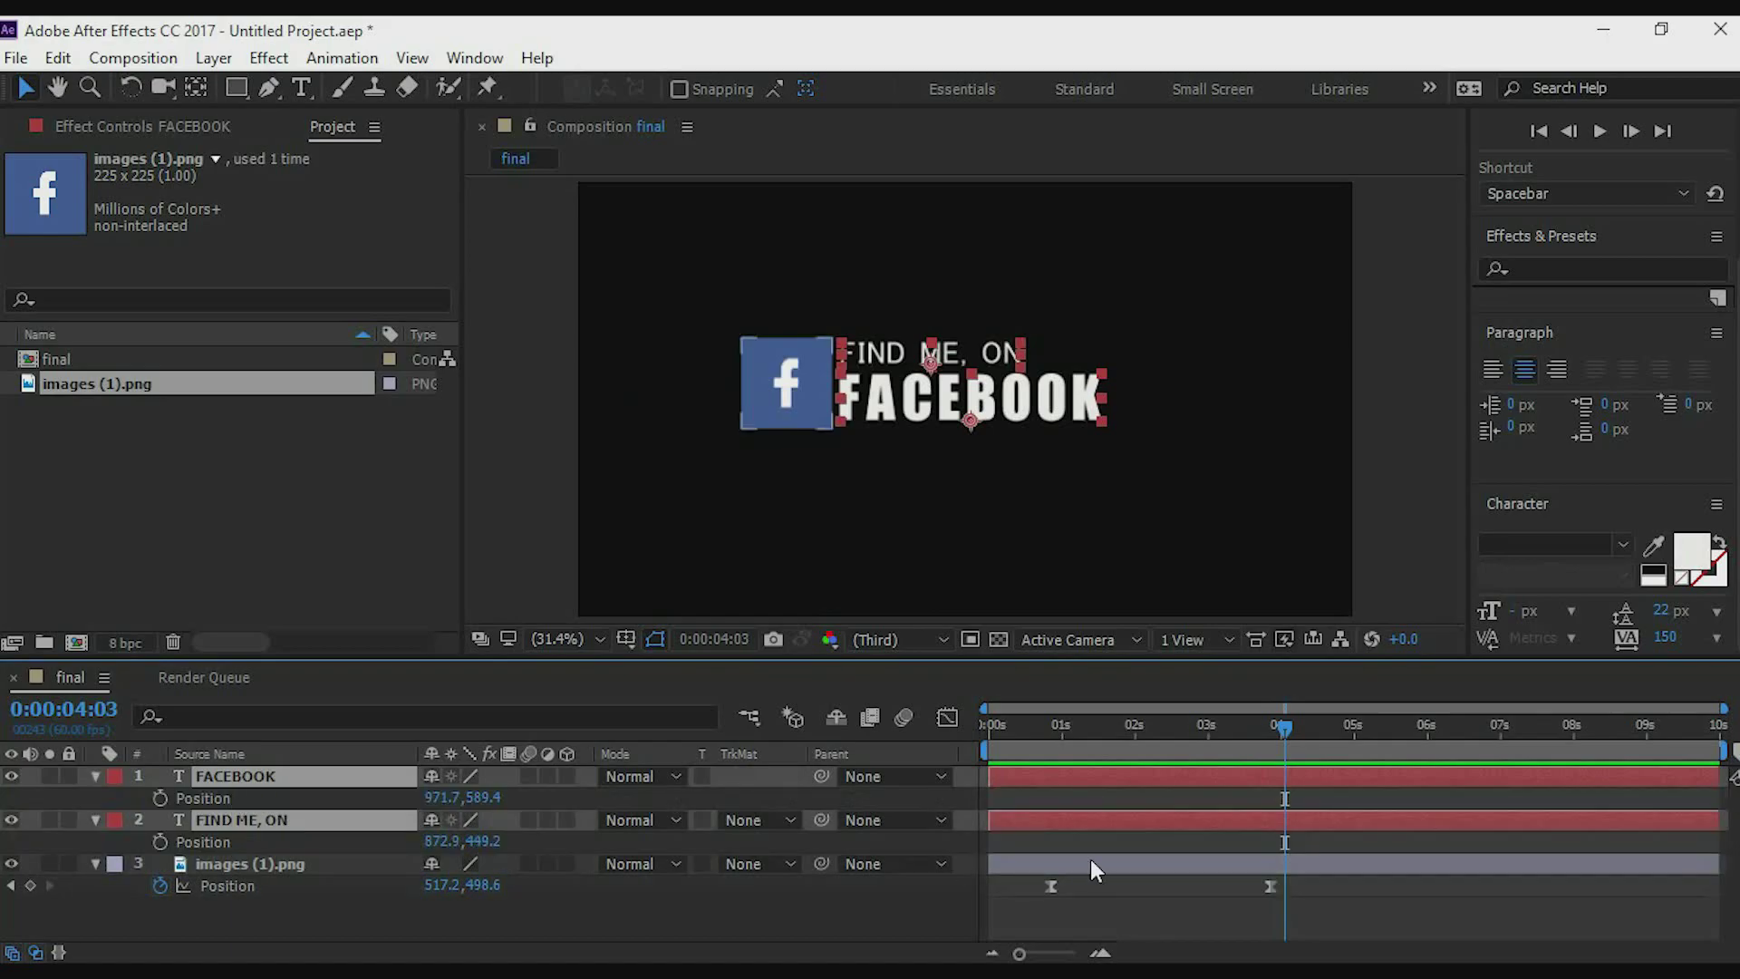
mouse_move(1282, 727)
mouse_down()
mouse_move(1359, 727)
mouse_move(1341, 731)
mouse_up()
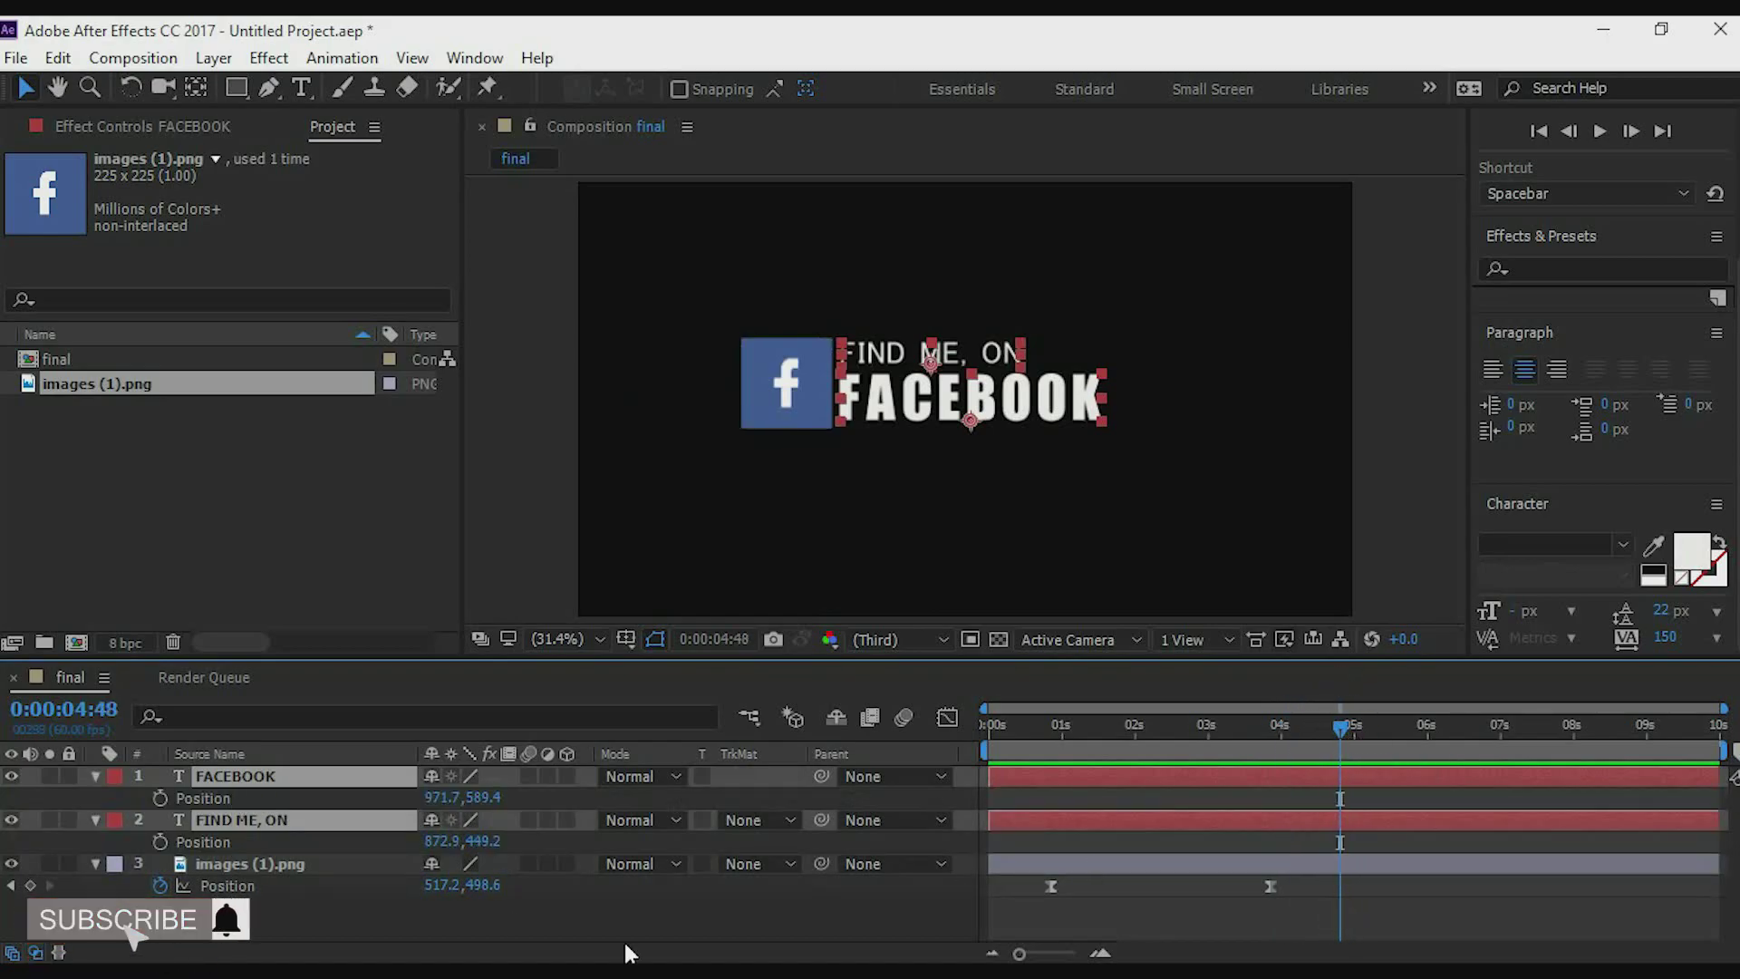
click(160, 797)
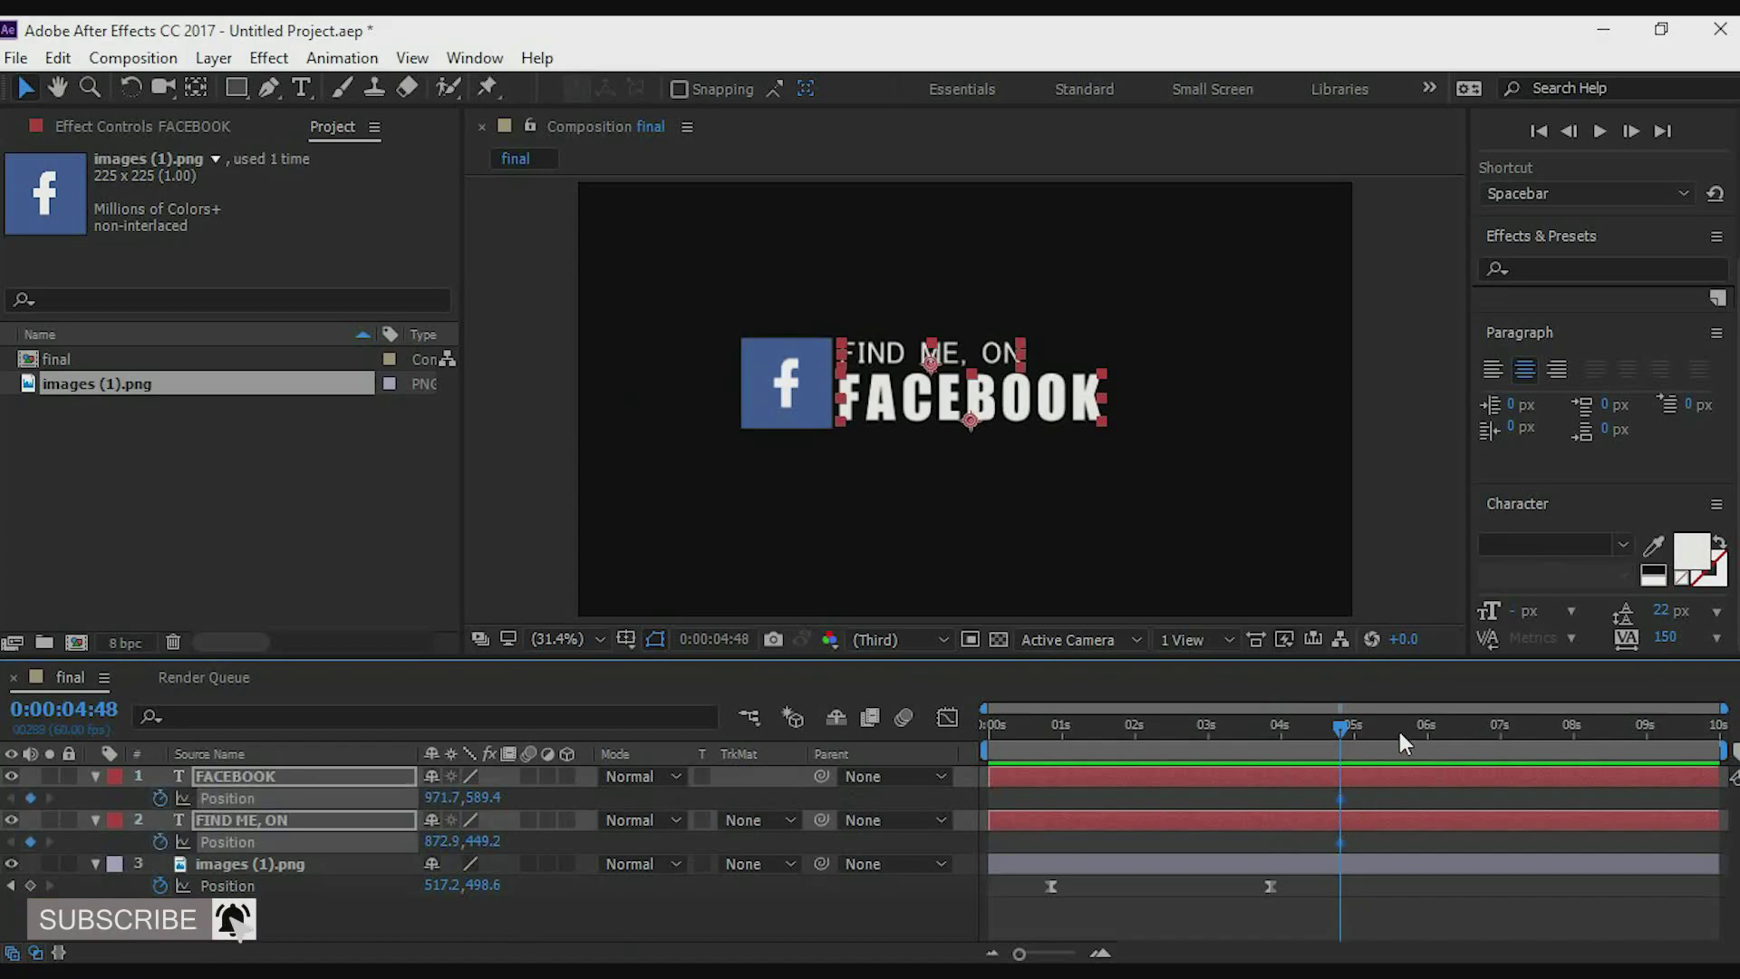
At about 1.8 s, shift both text lines left behind the logo.
drag(1341, 727, 1129, 740)
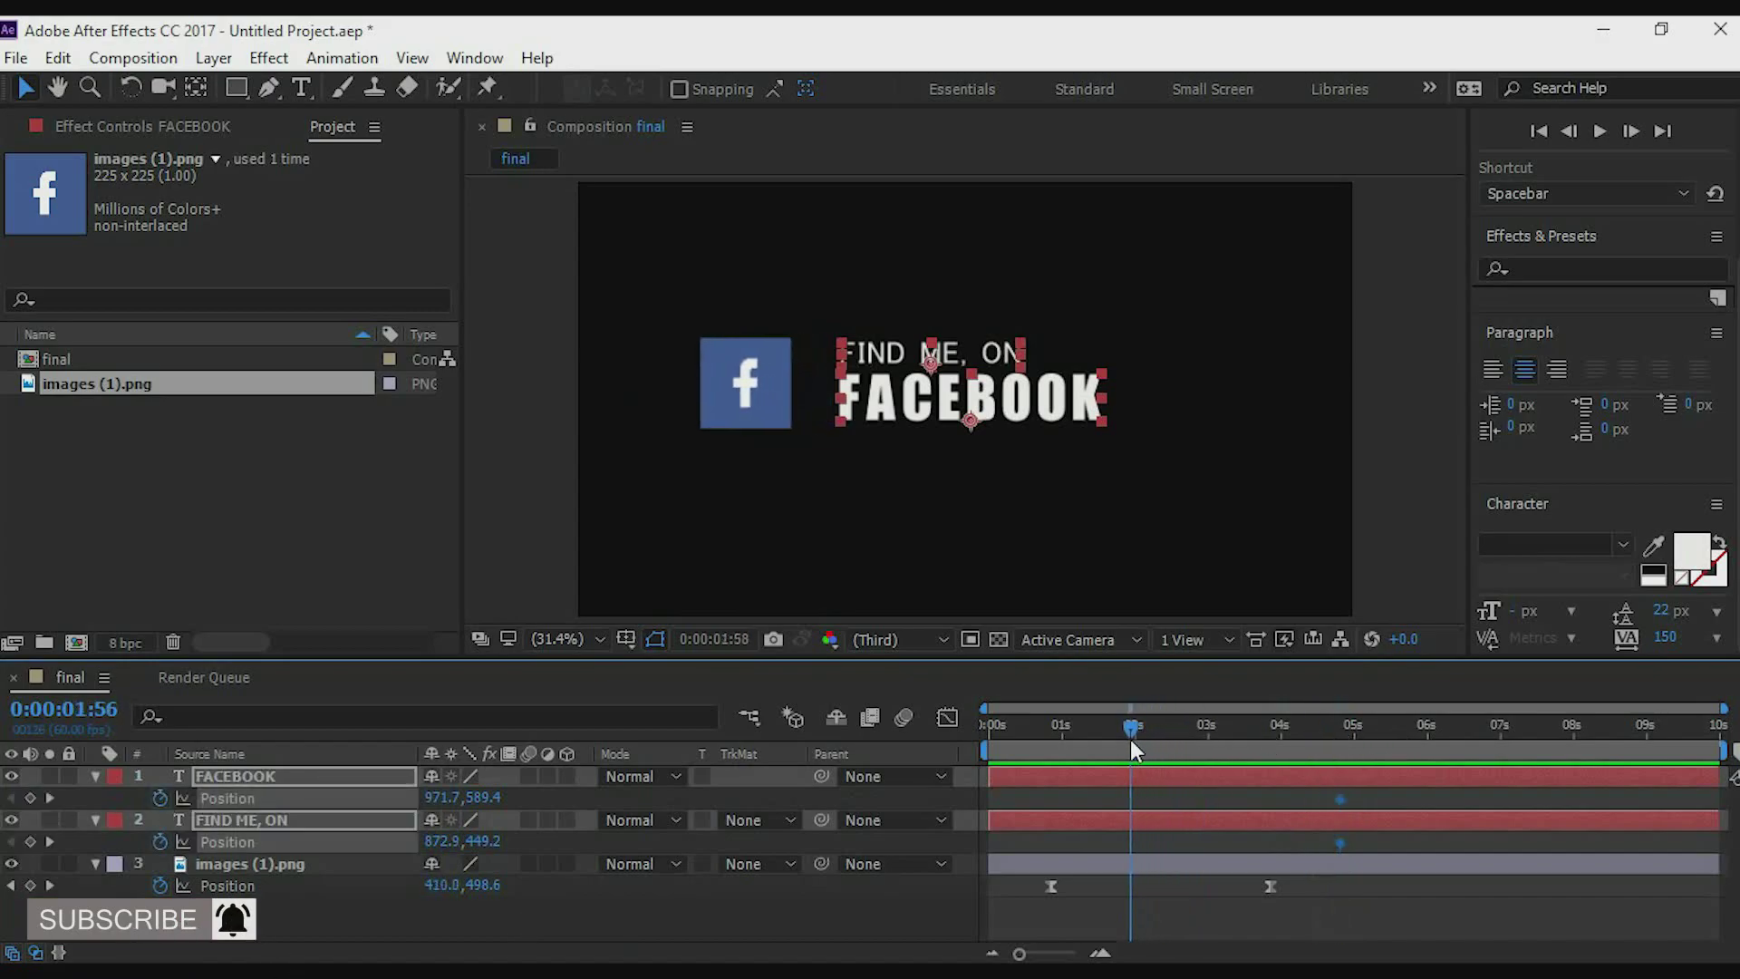
drag(1129, 739, 1120, 742)
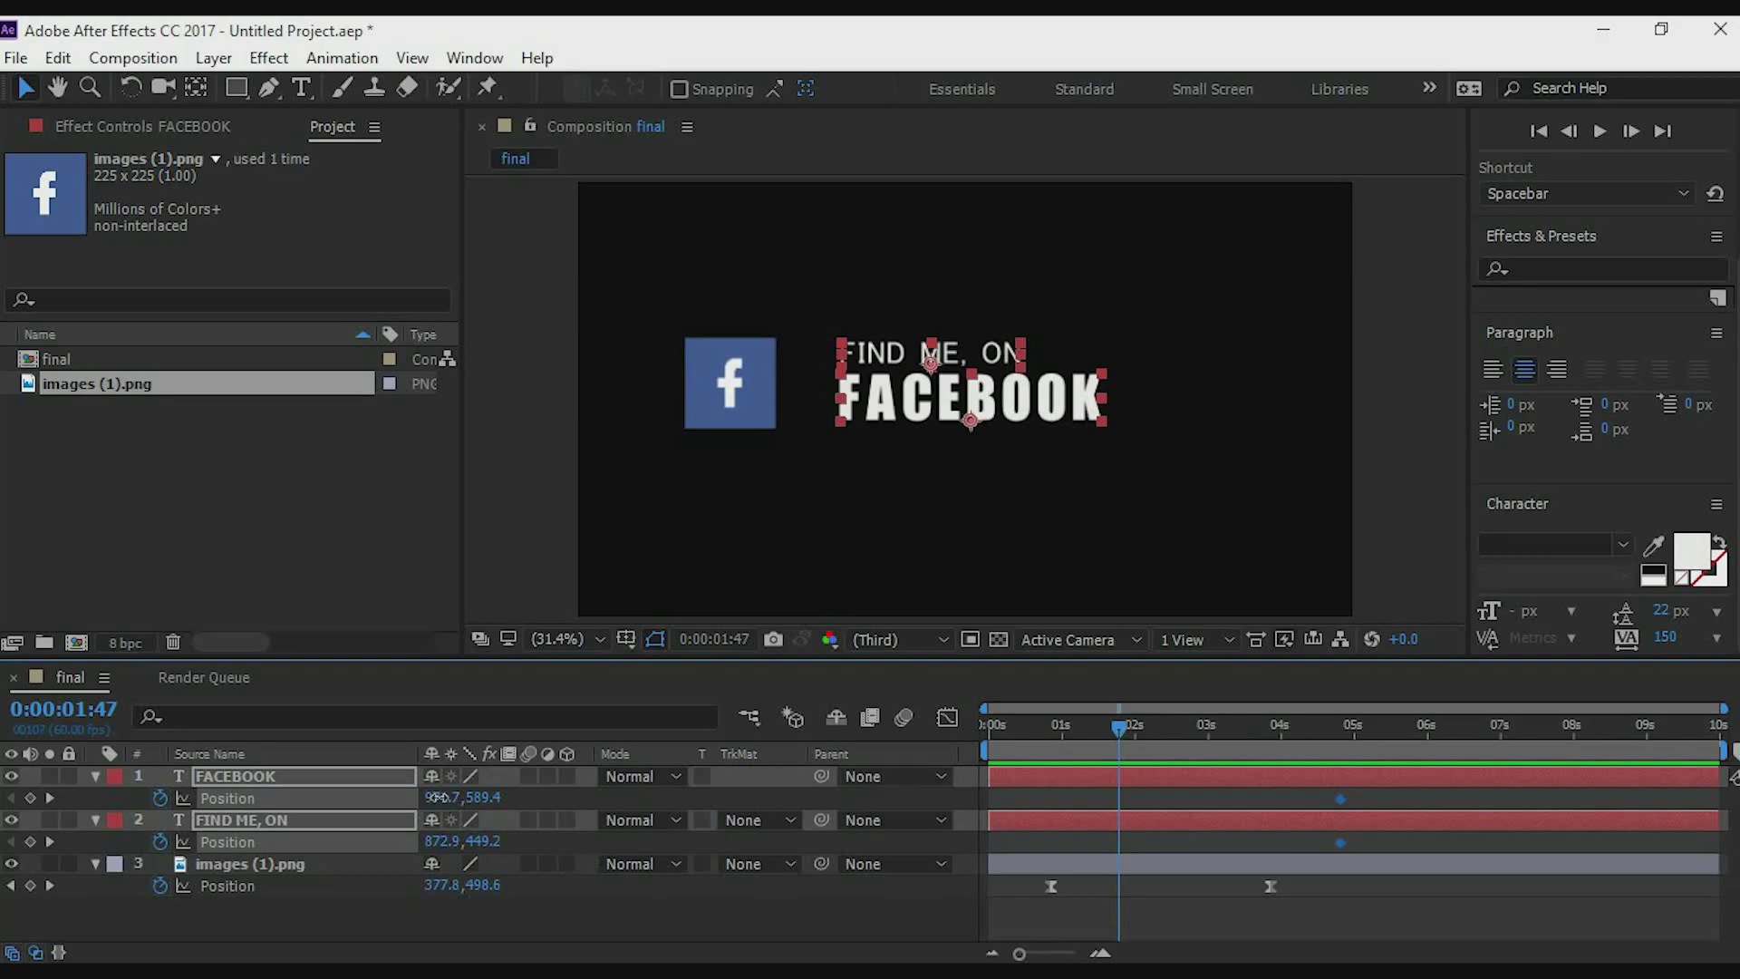
mouse_move(441, 798)
mouse_down()
mouse_move(353, 834)
mouse_move(390, 834)
mouse_up()
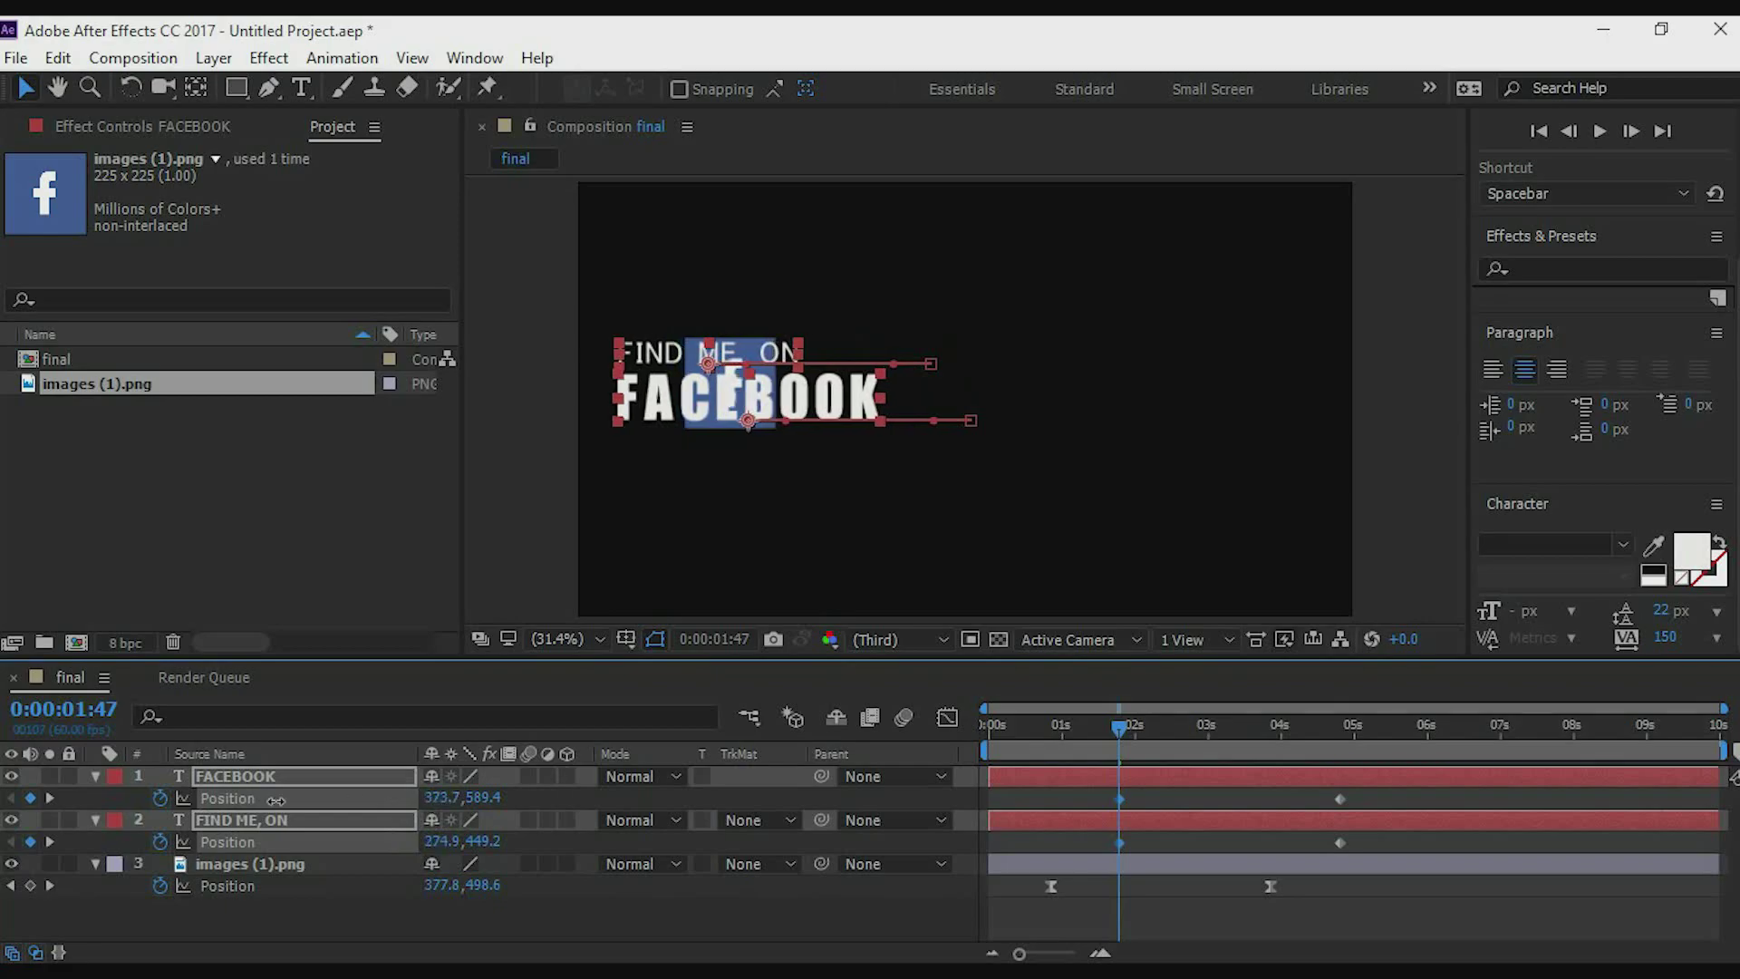
drag(445, 798, 387, 796)
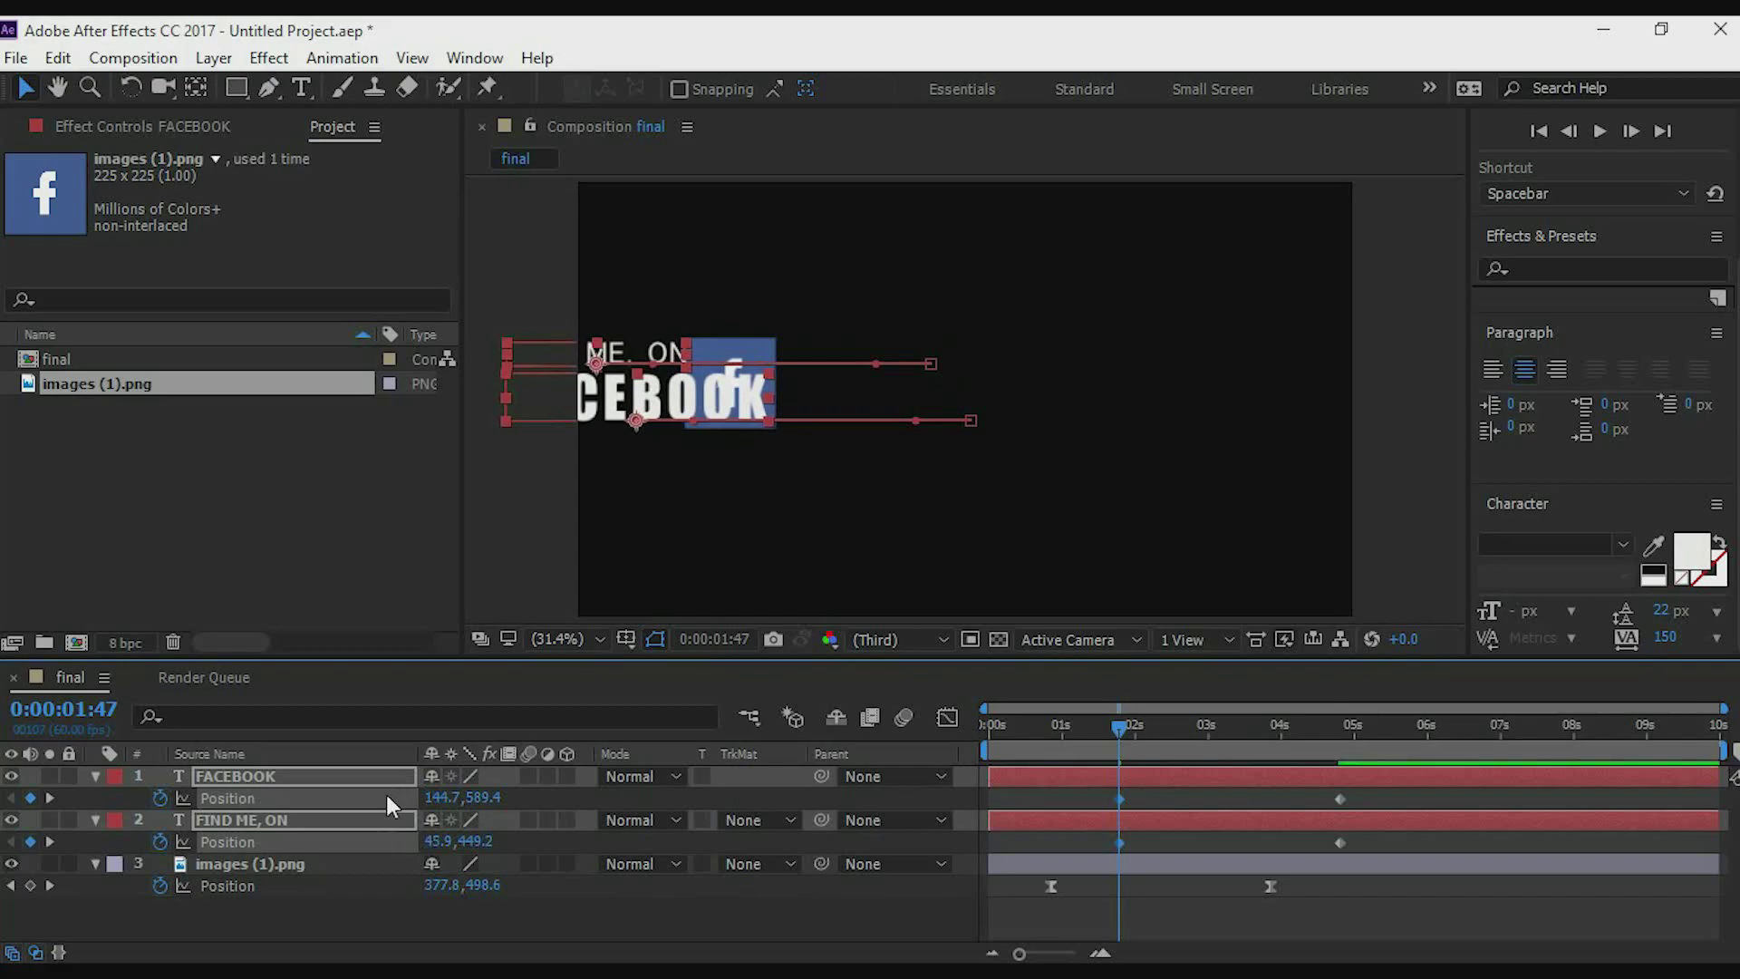
Nudge FIND ME, ON's starting X to 245.9 and select the text layers' Position keyframes.
click(263, 818)
click(252, 774)
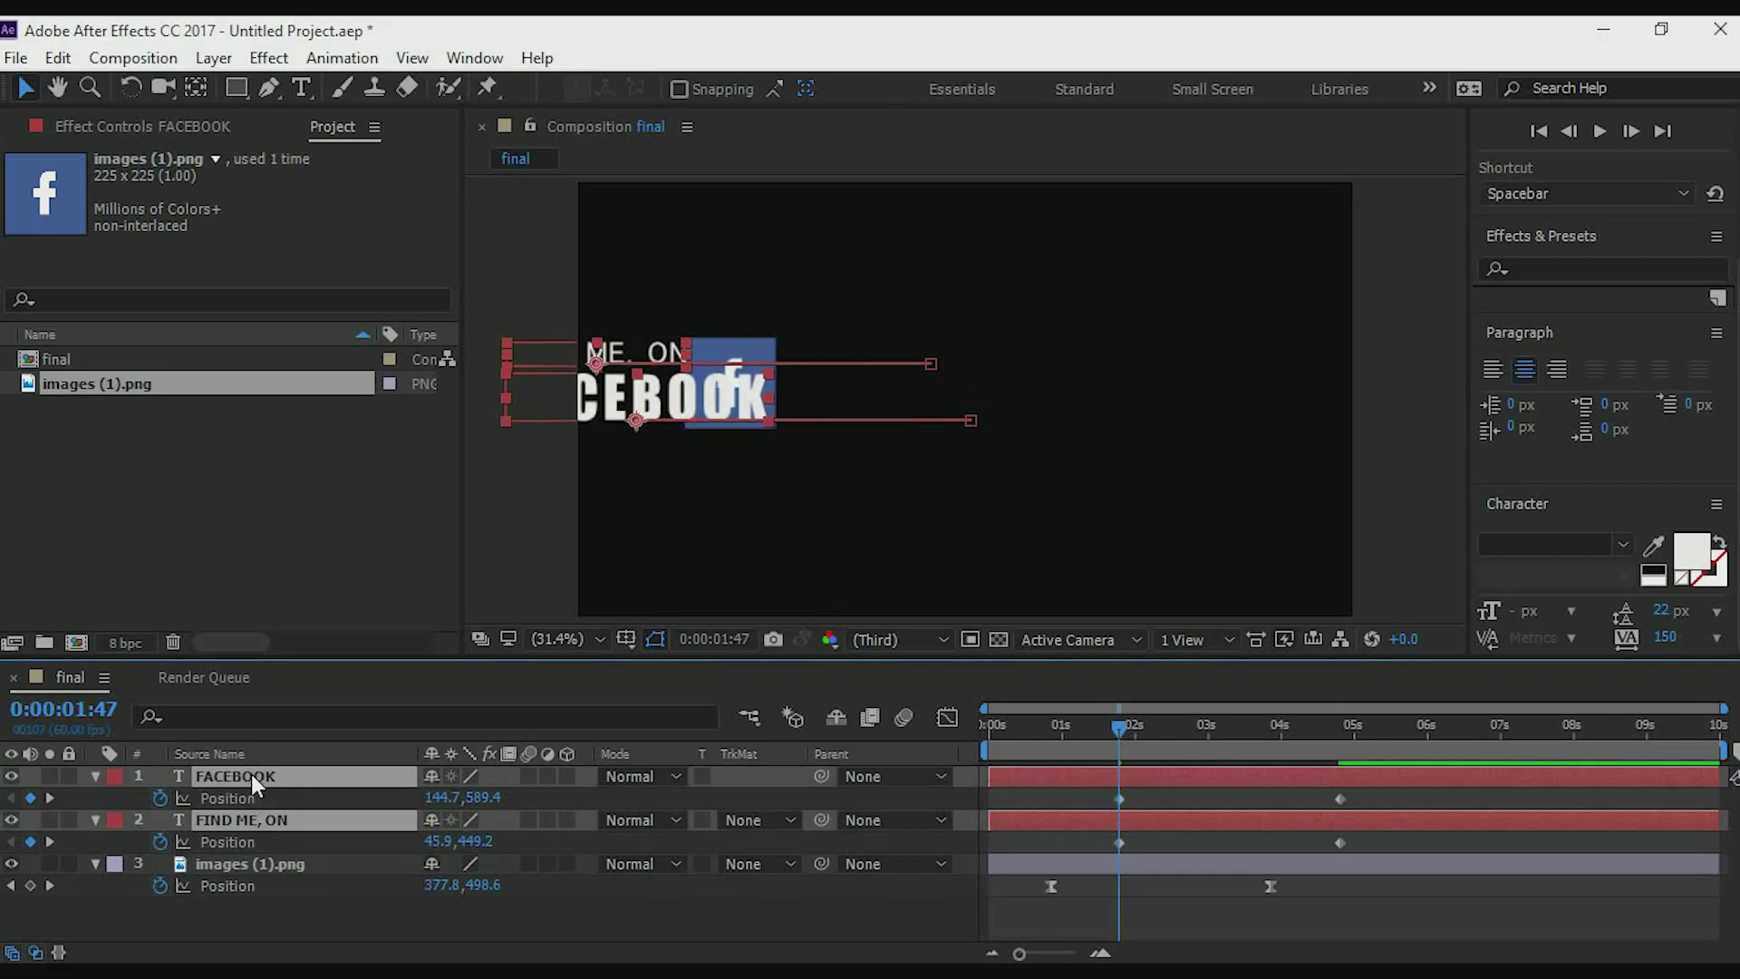
click(230, 863)
click(240, 818)
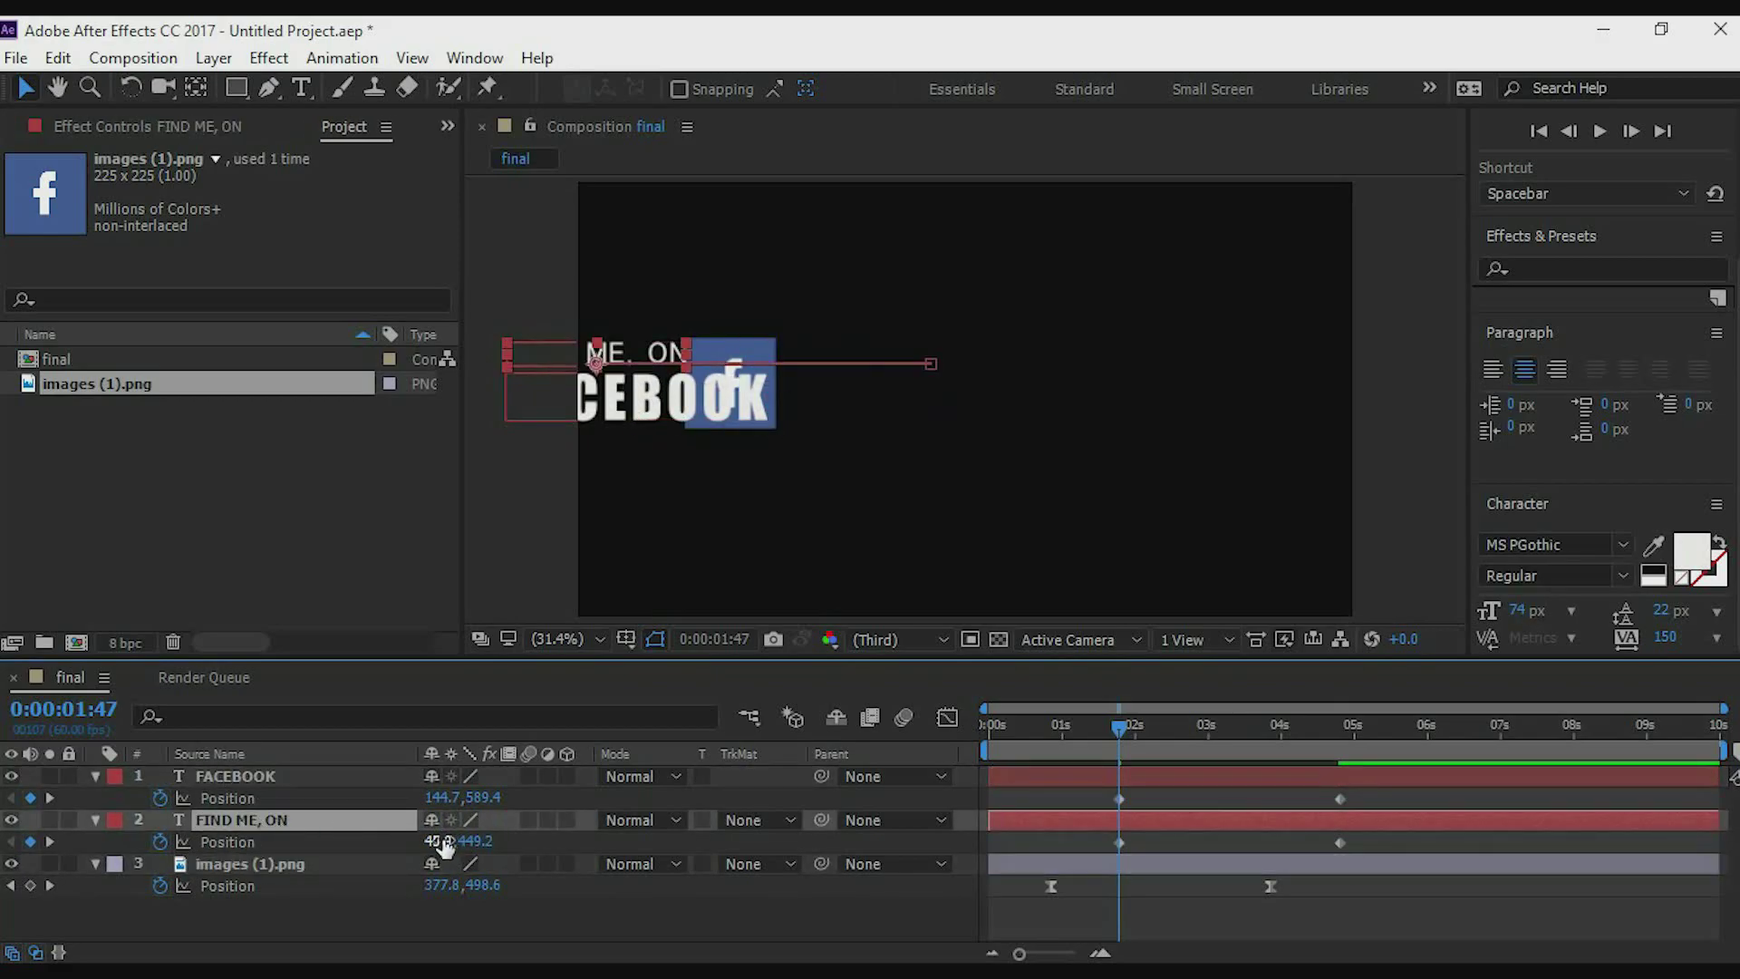
drag(435, 840, 703, 850)
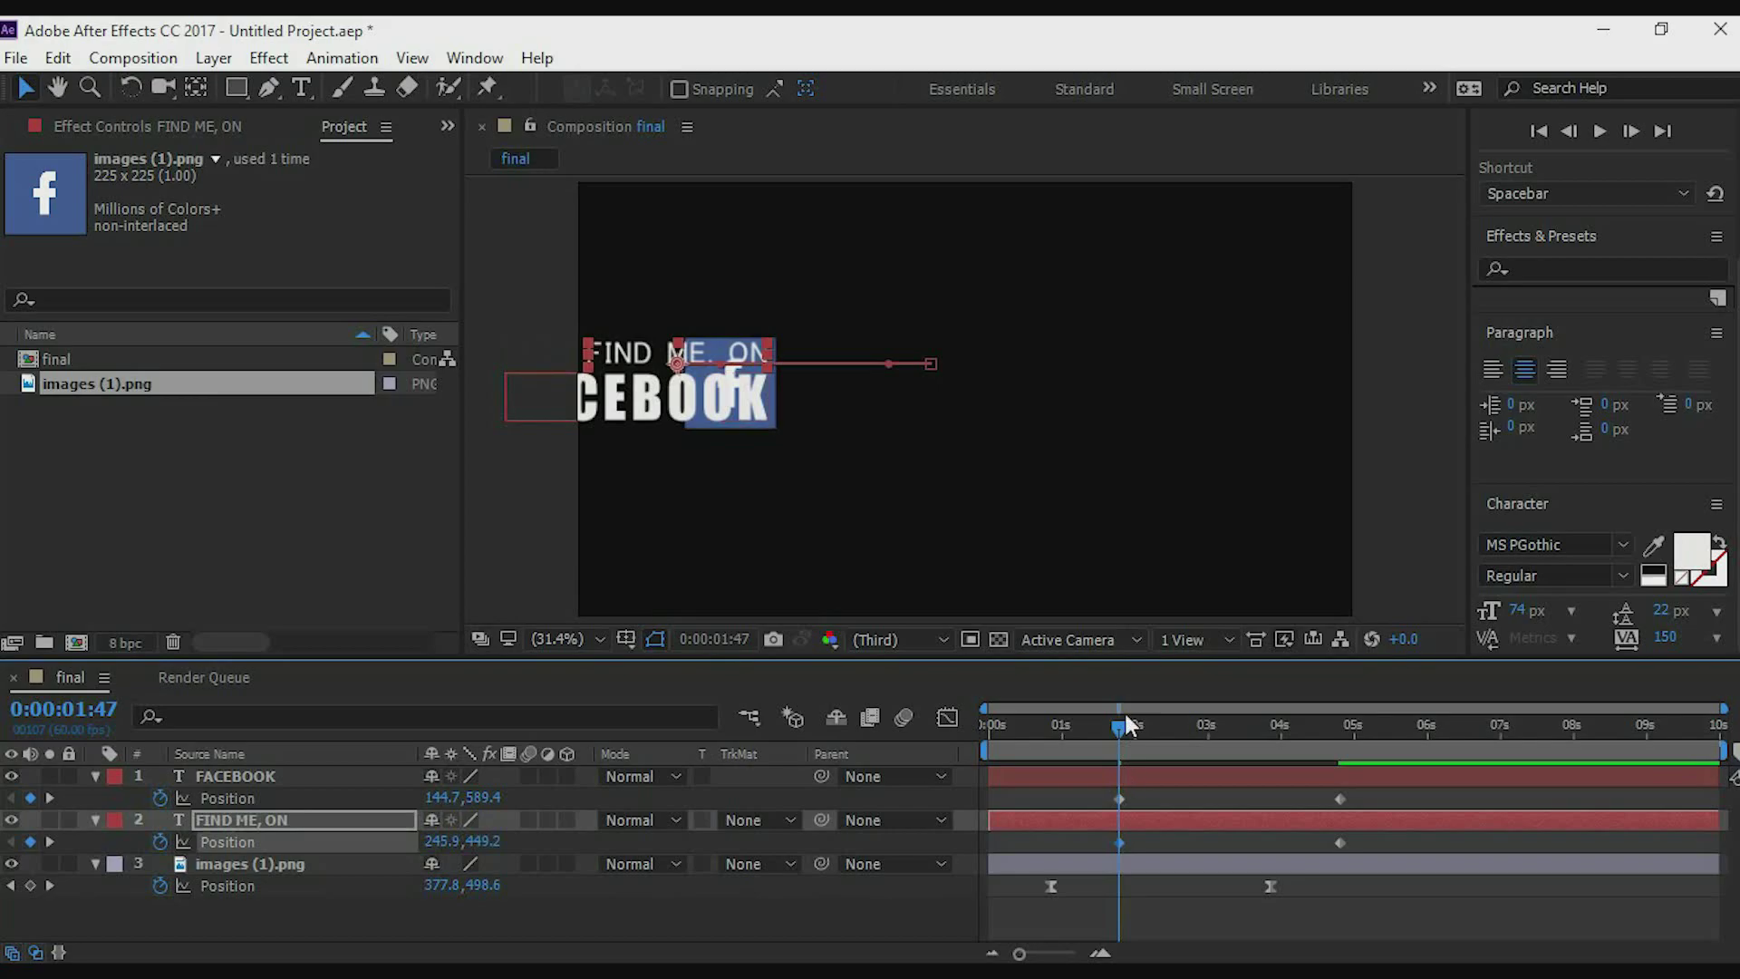
drag(1394, 787, 1110, 859)
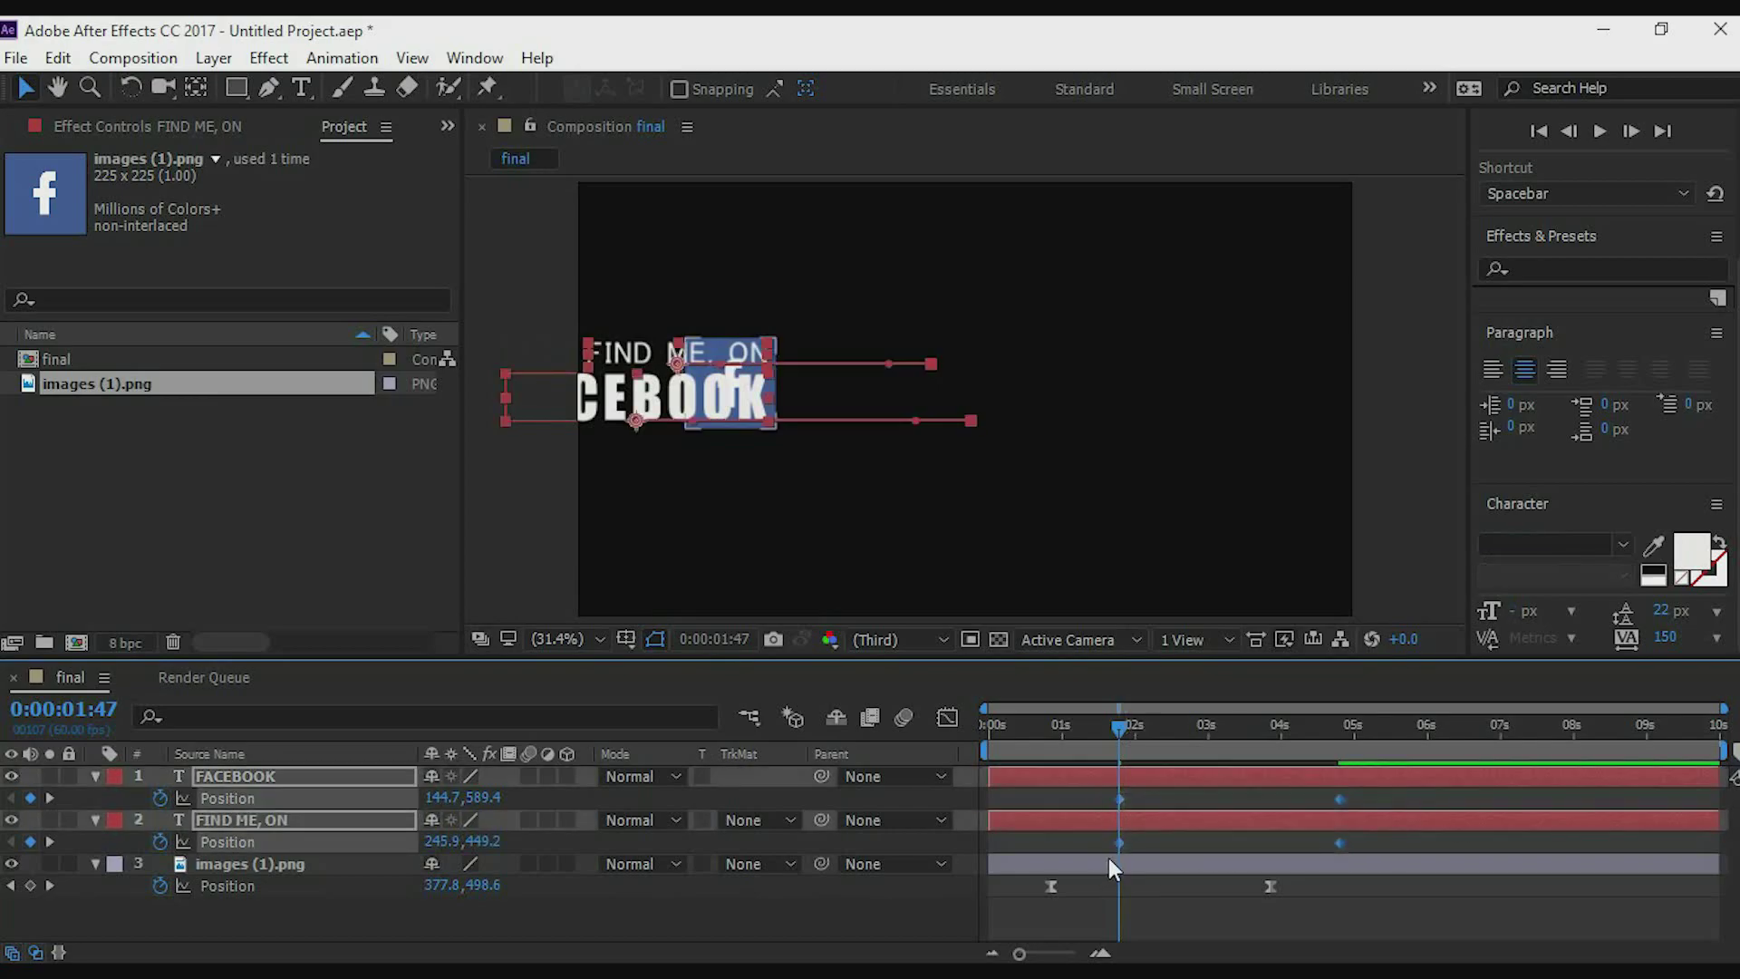
Apply easing to the text layers' keyframes and view their speed graph with a quick preview.
right_click(1119, 843)
mouse_move(1159, 824)
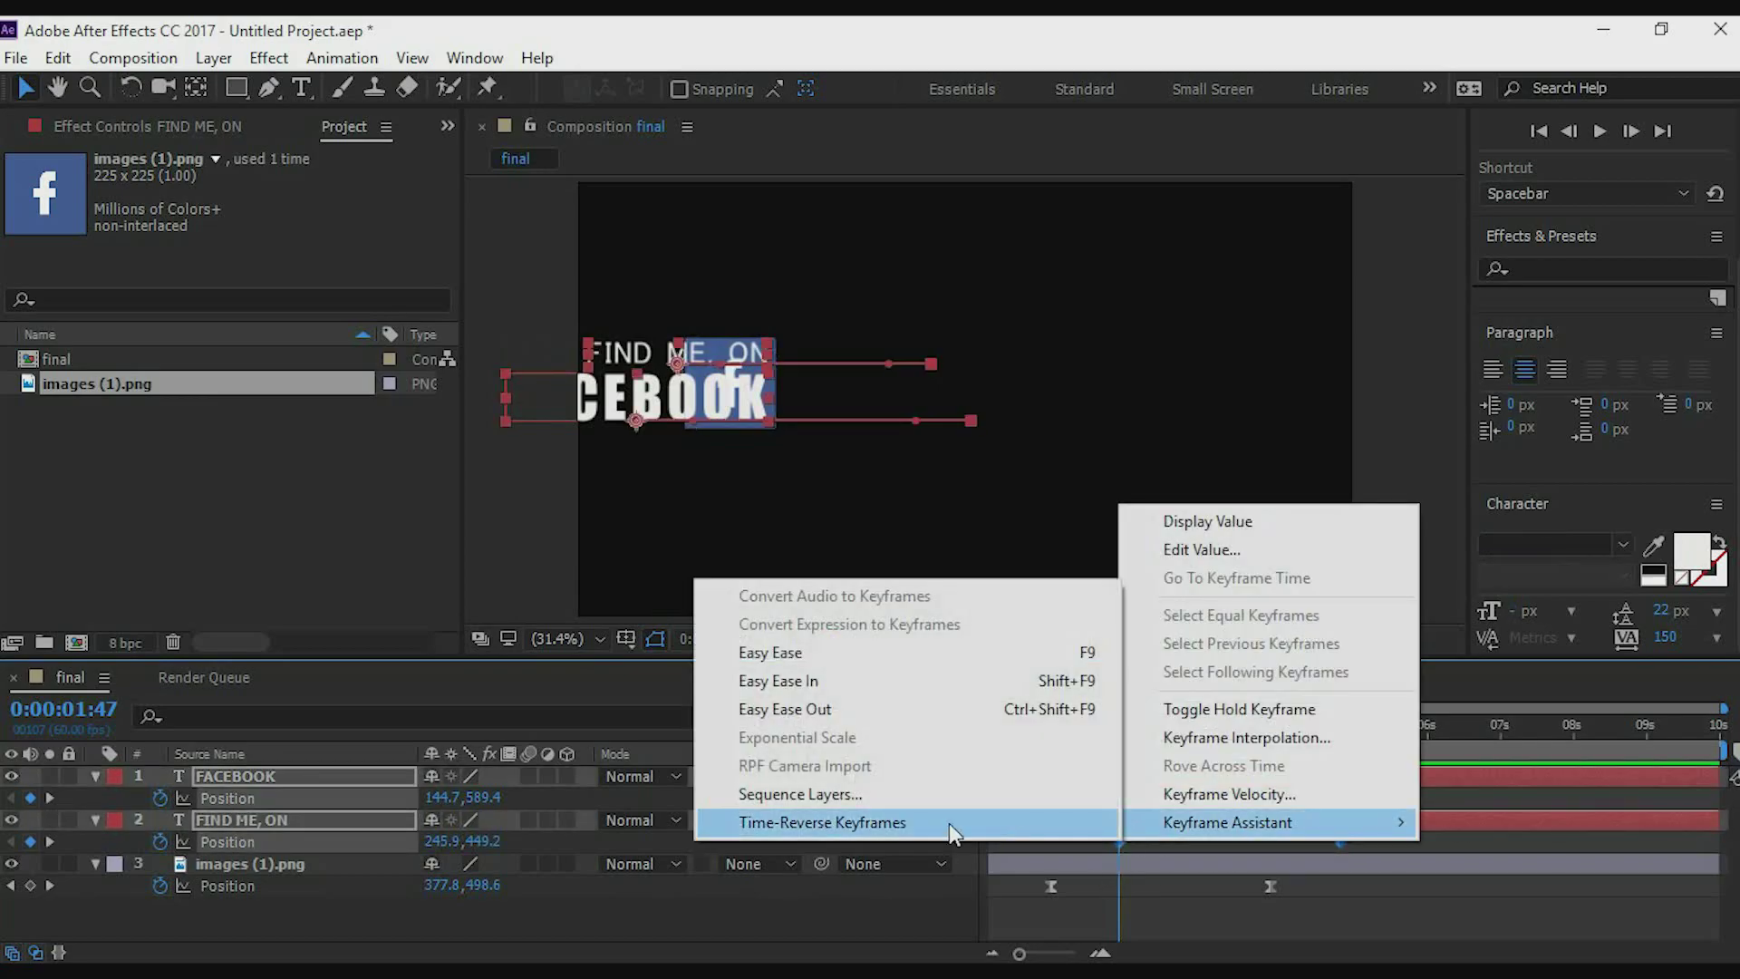
click(797, 655)
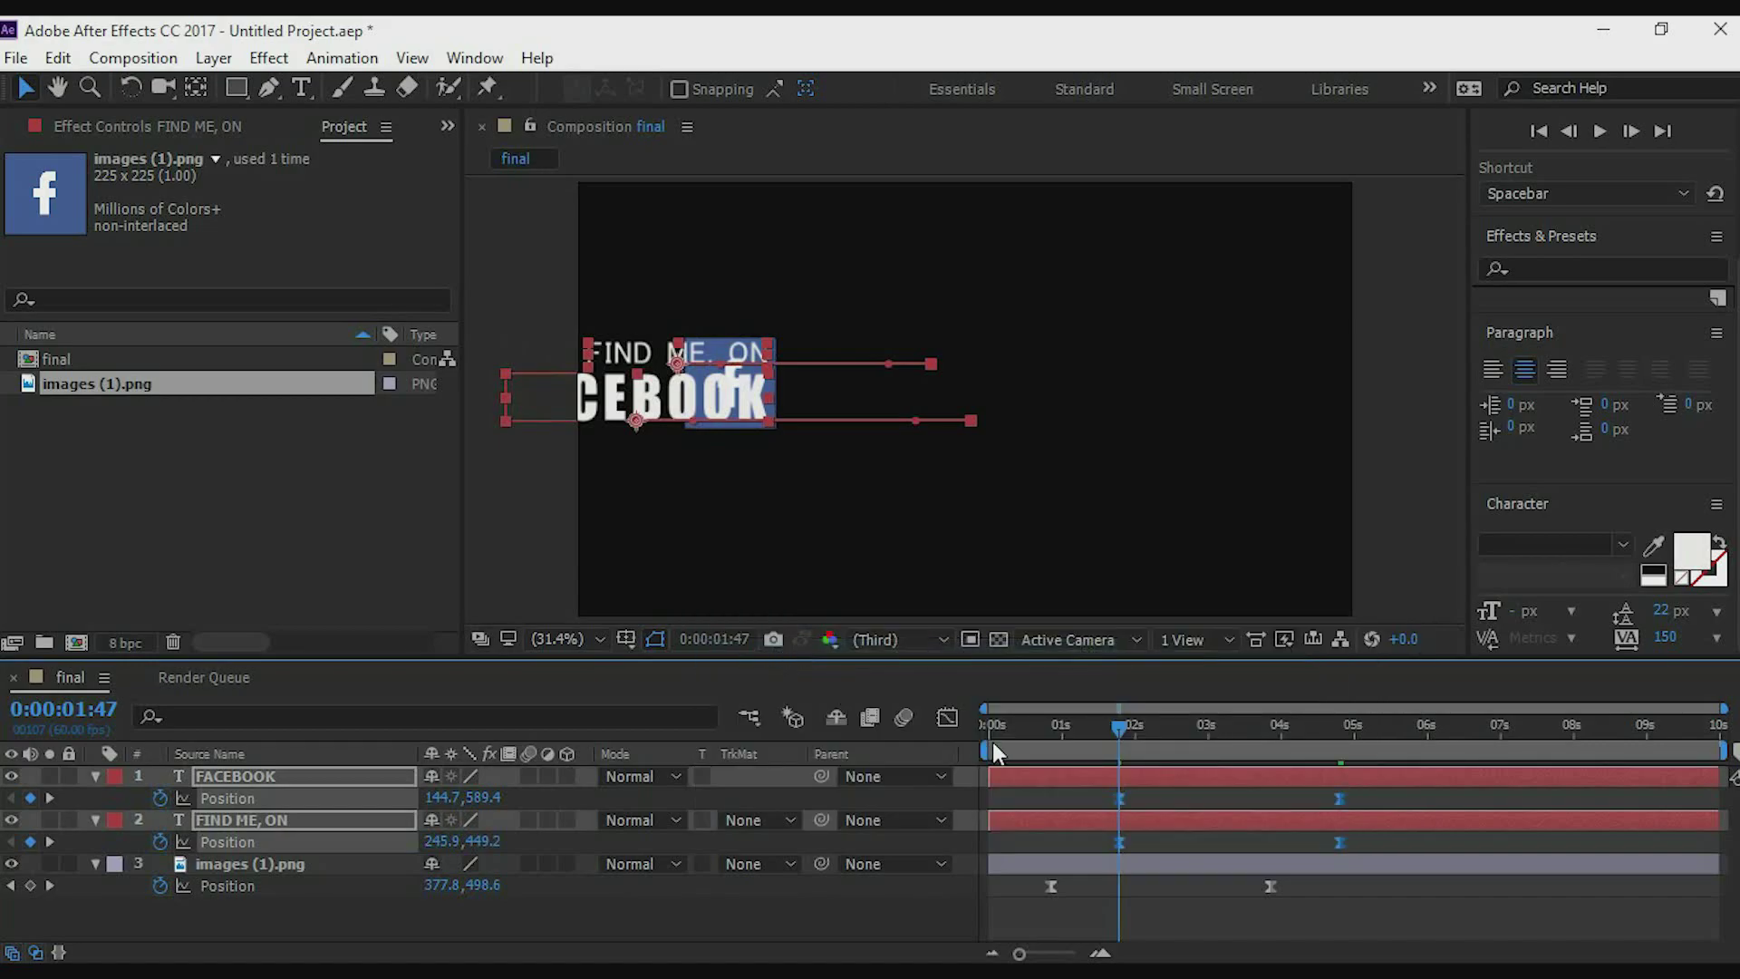
click(949, 715)
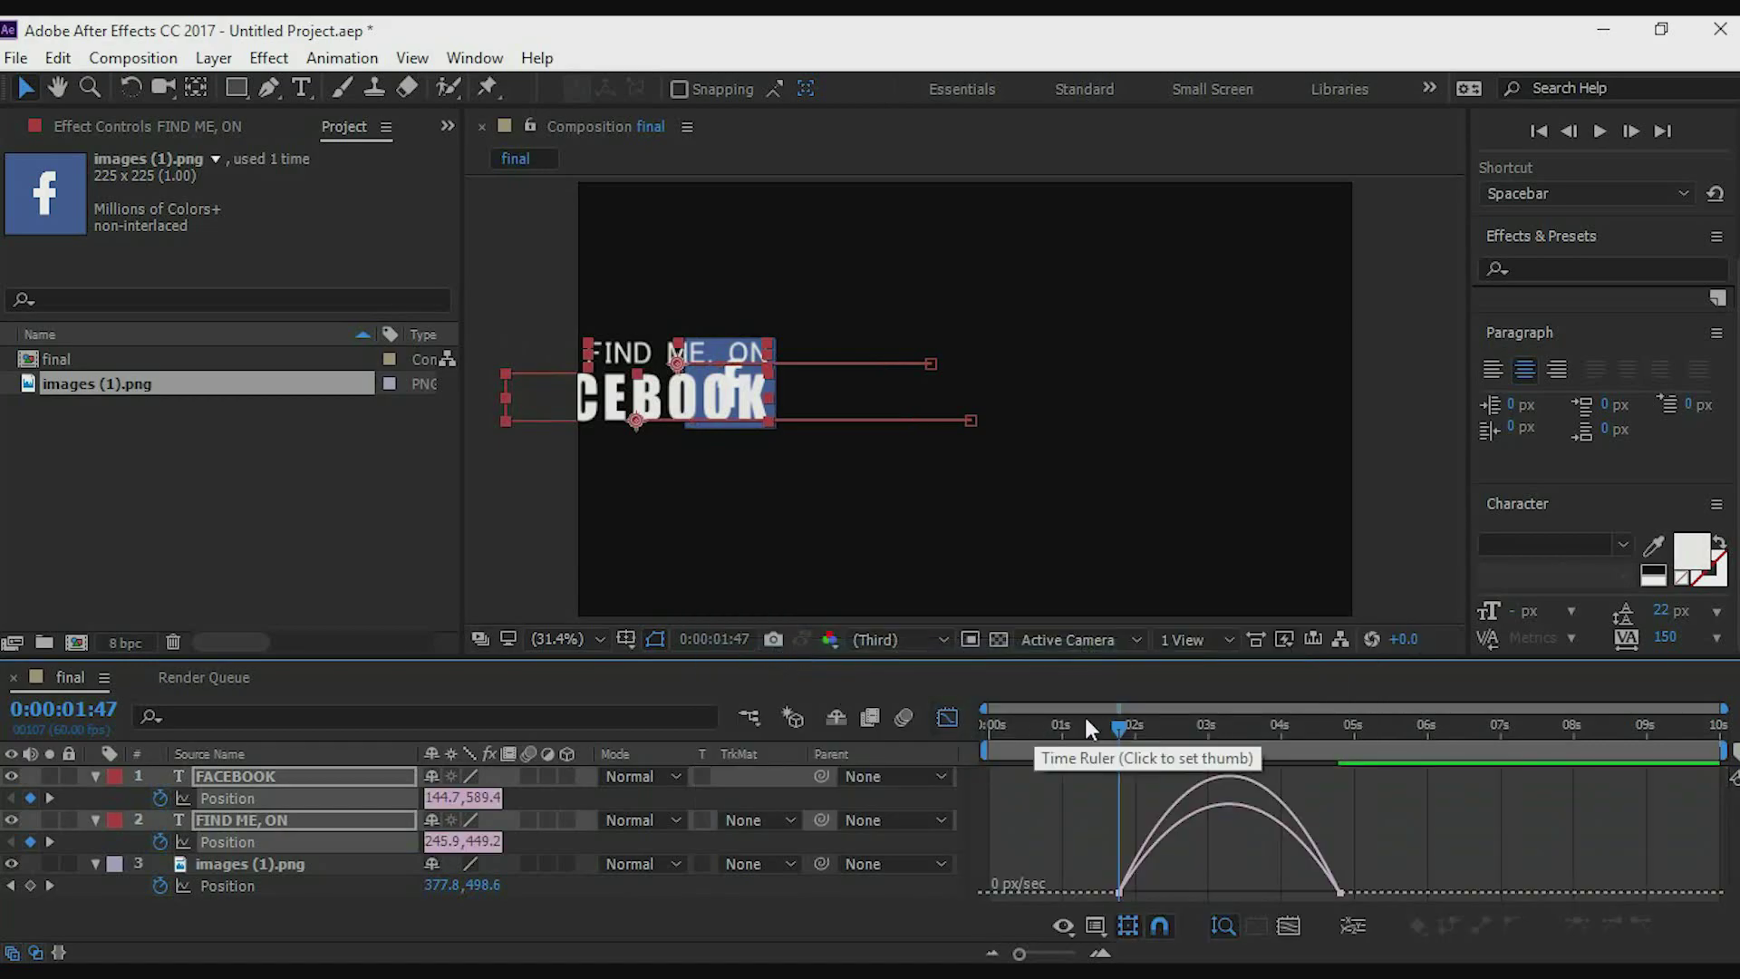
key(space)
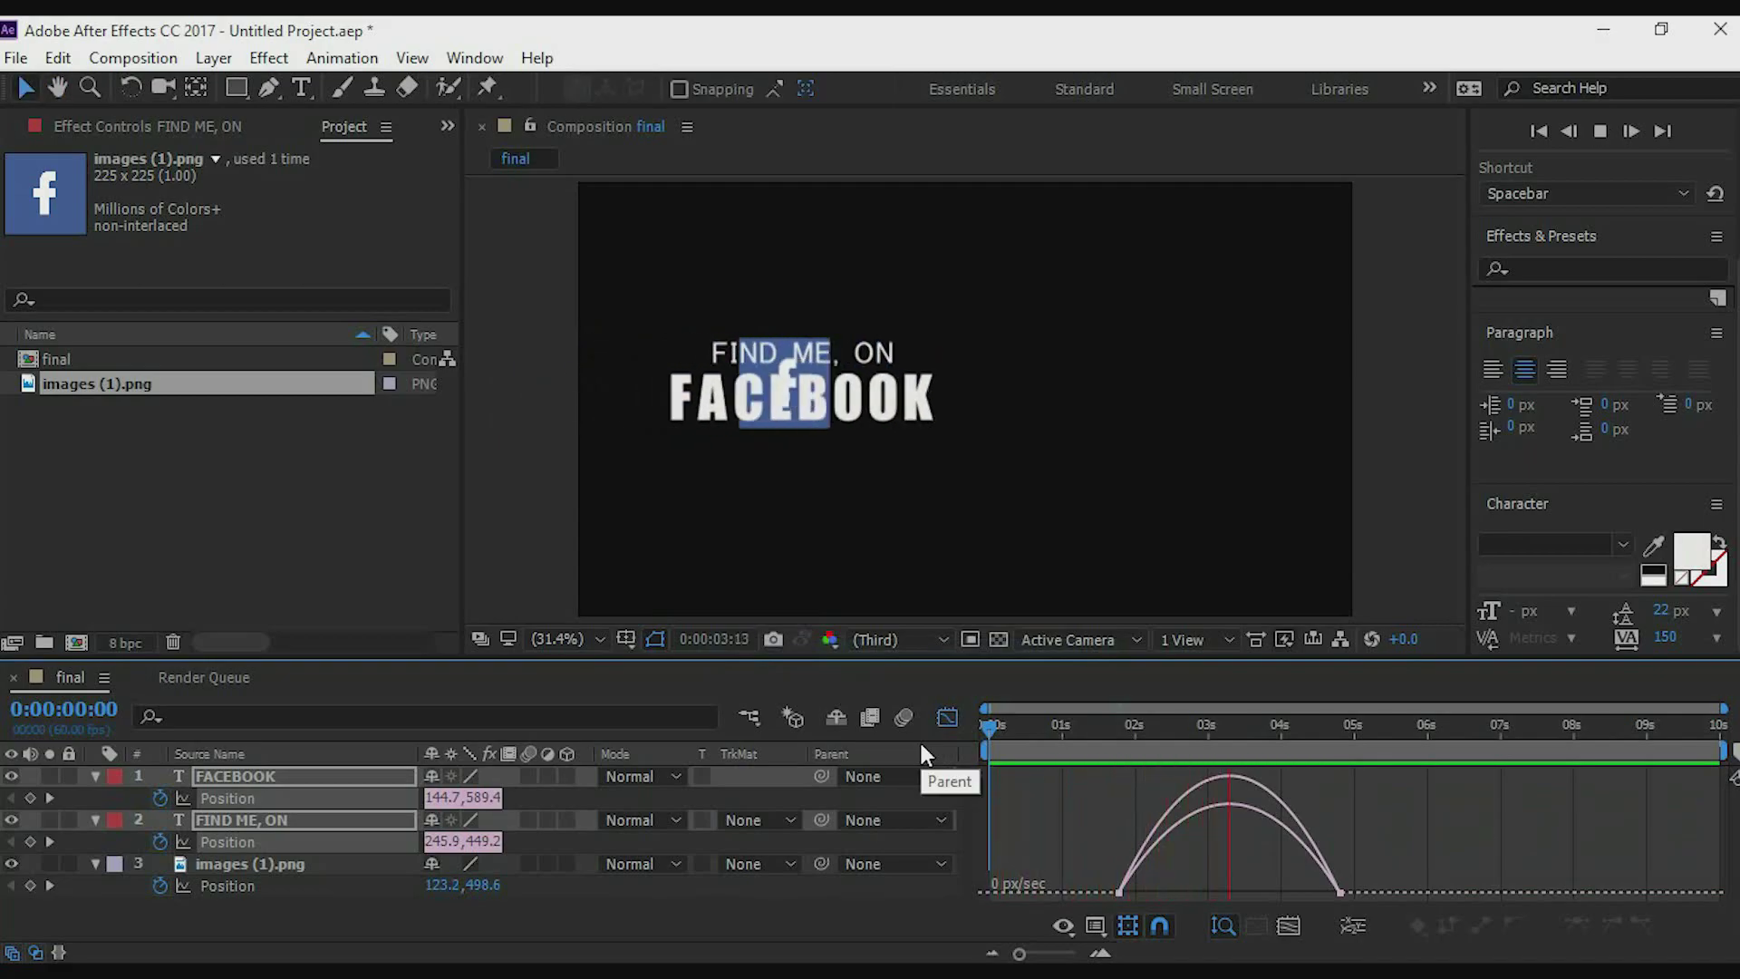
key(space)
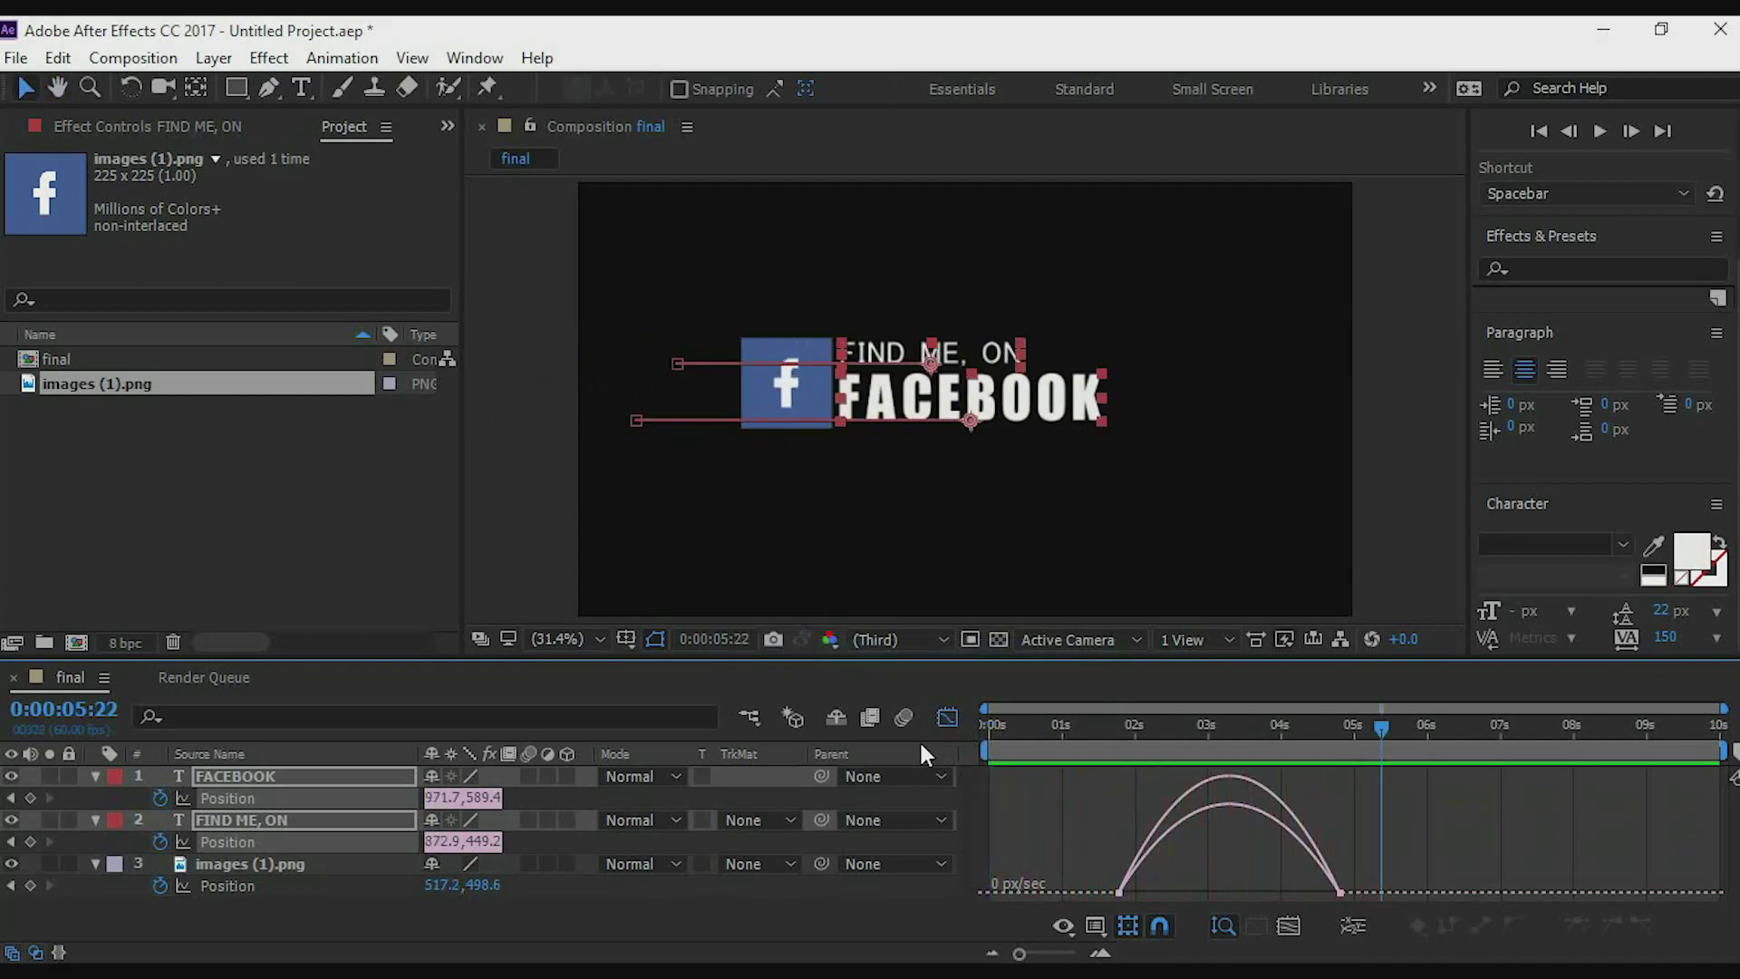
Drag the FACEBOOK Position influence handle so the speed peaks earlier, then preview.
click(1340, 892)
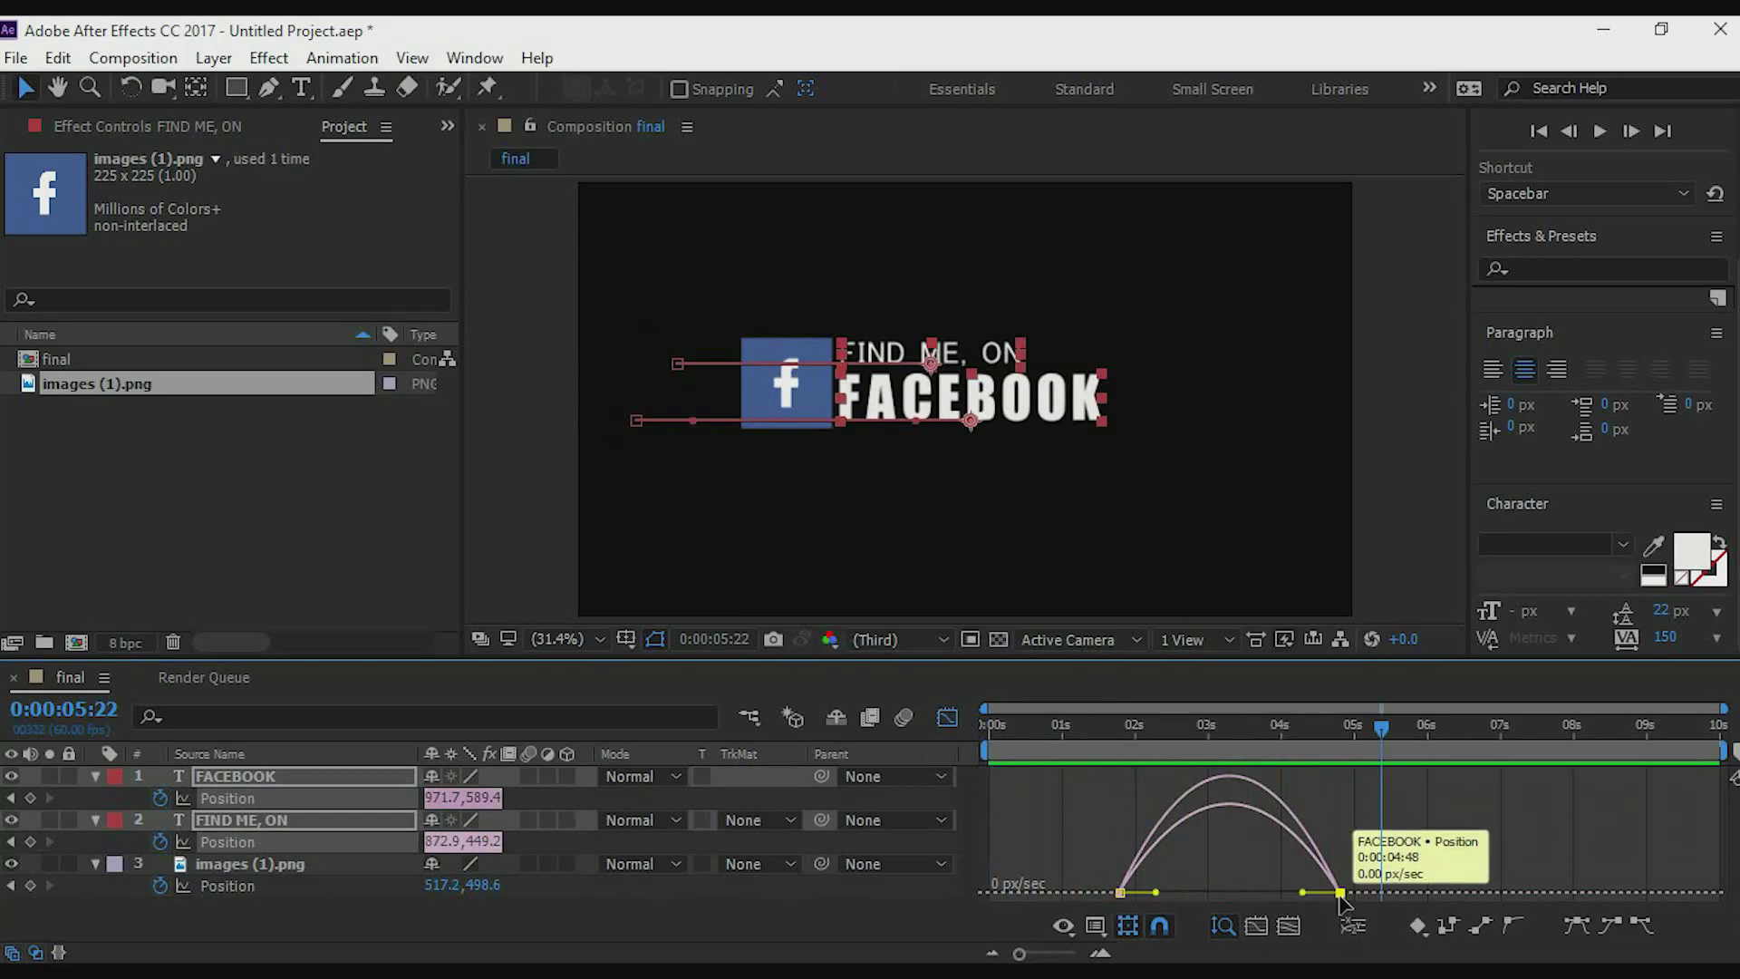
drag(1303, 894, 1274, 893)
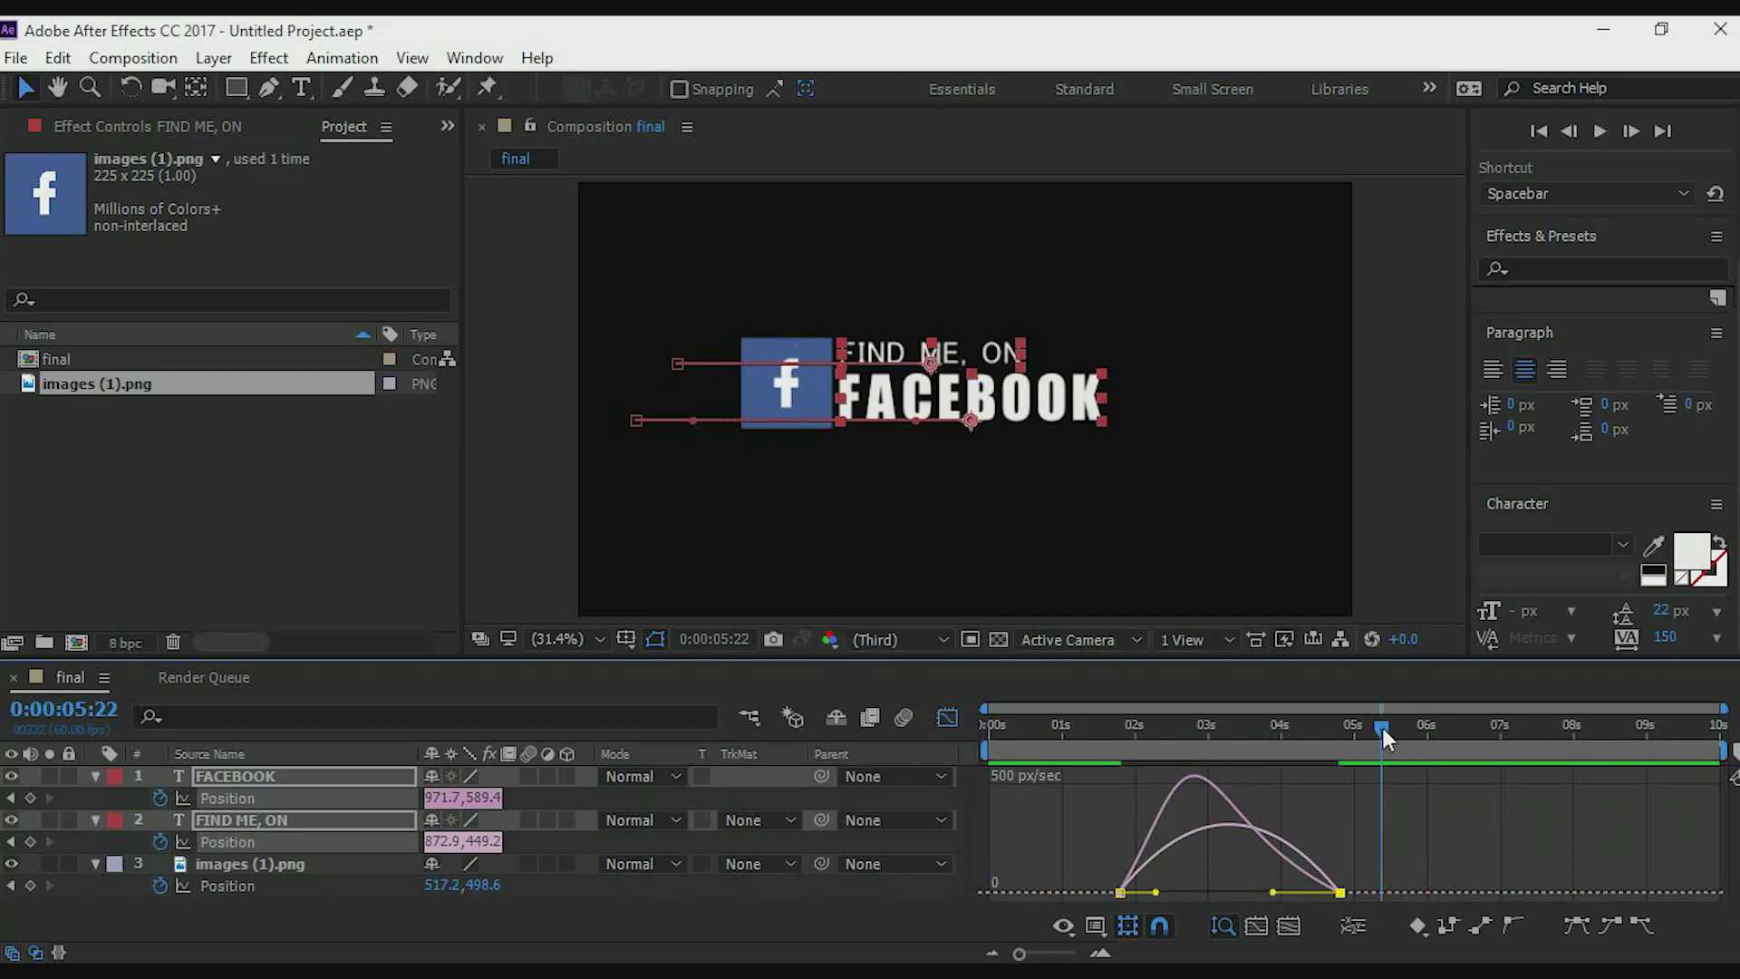
drag(1383, 727, 1119, 740)
key(space)
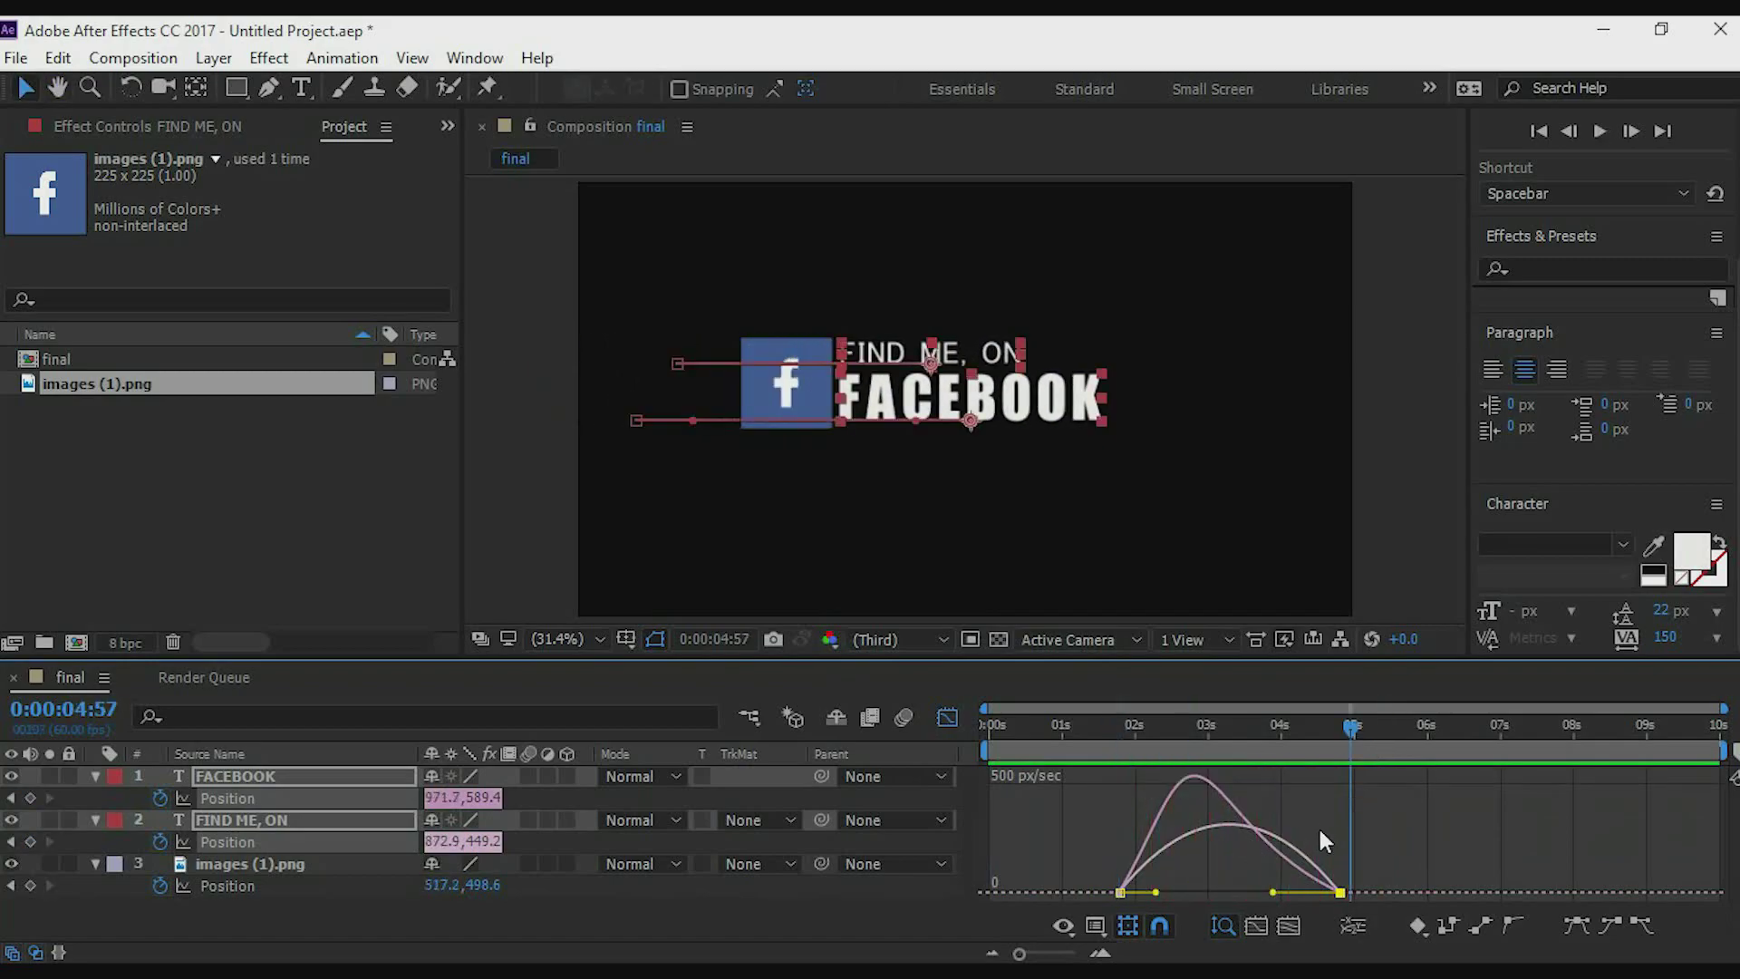
Reshape the FIND ME, ON Position easing to match and preview it.
click(1290, 843)
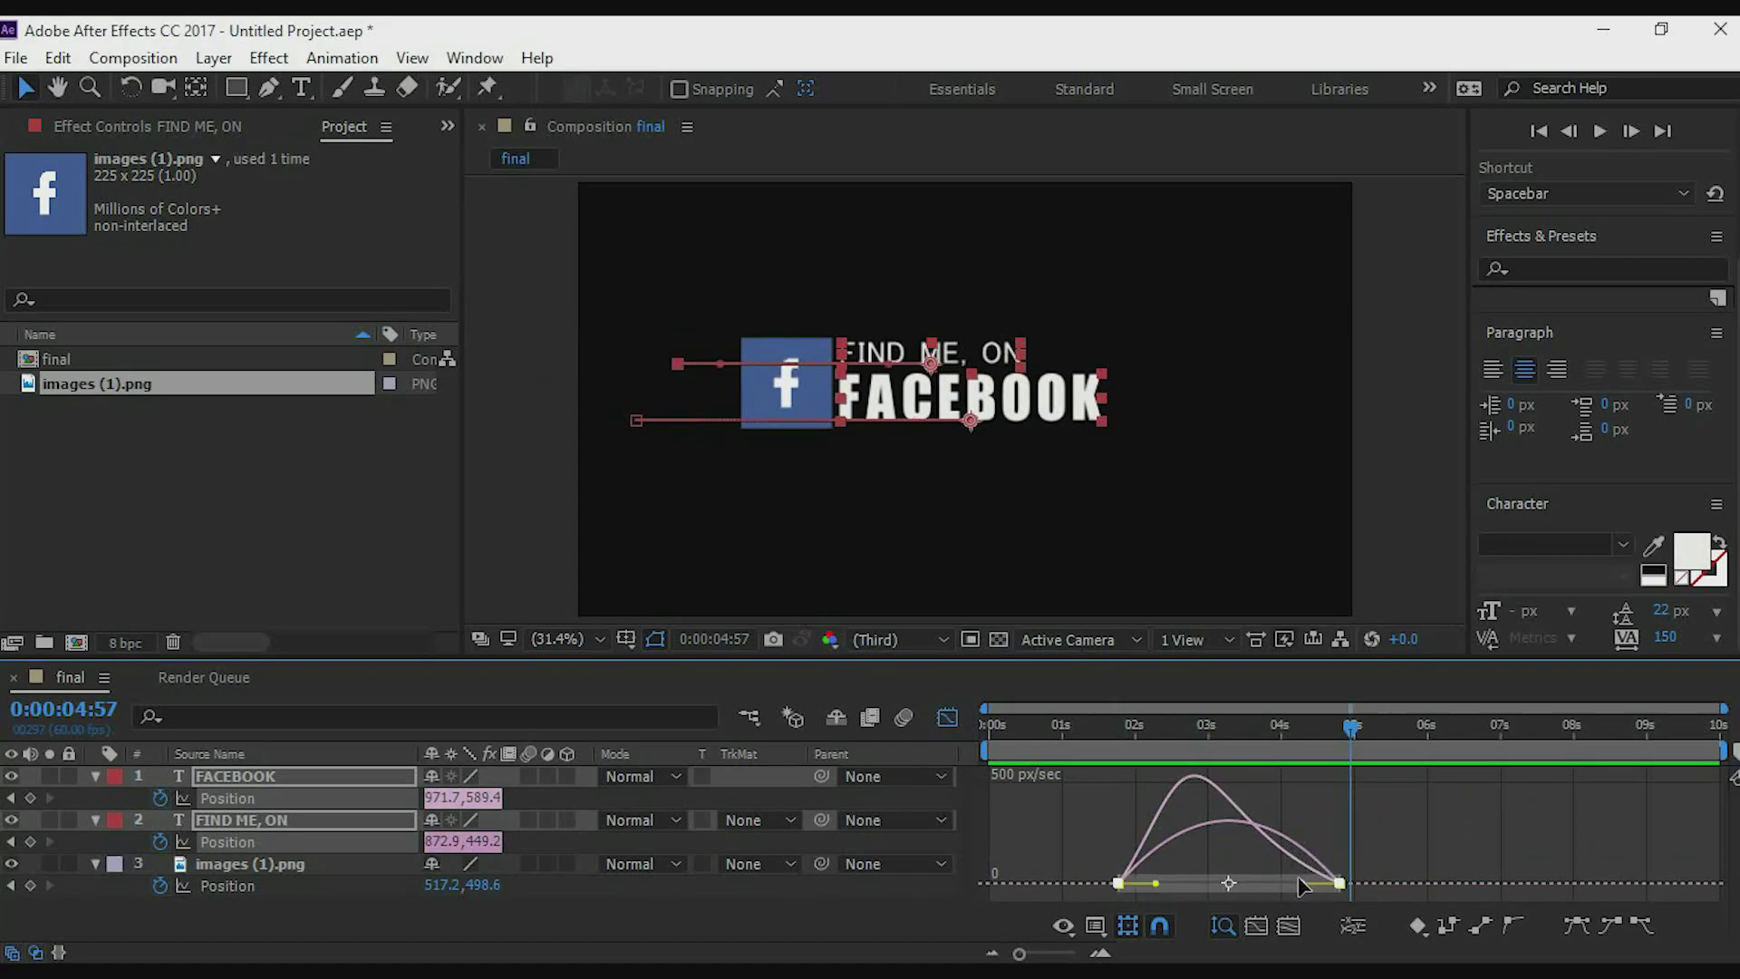
drag(1302, 882, 1248, 881)
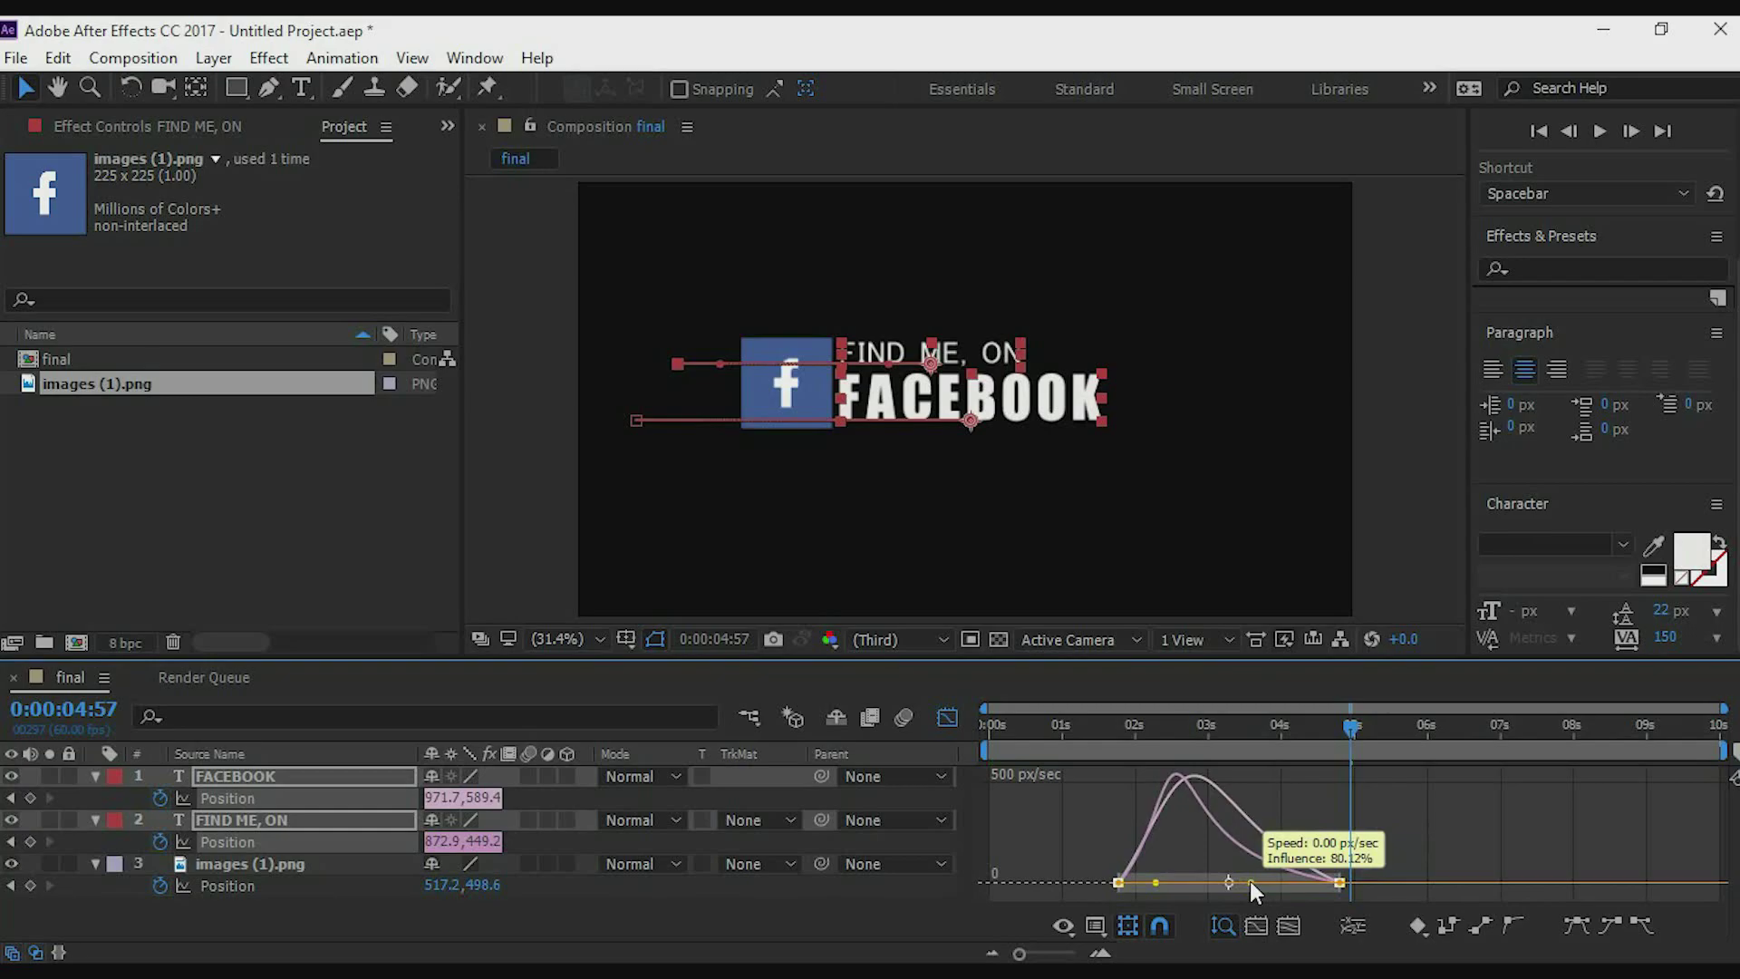
drag(1350, 749, 1137, 745)
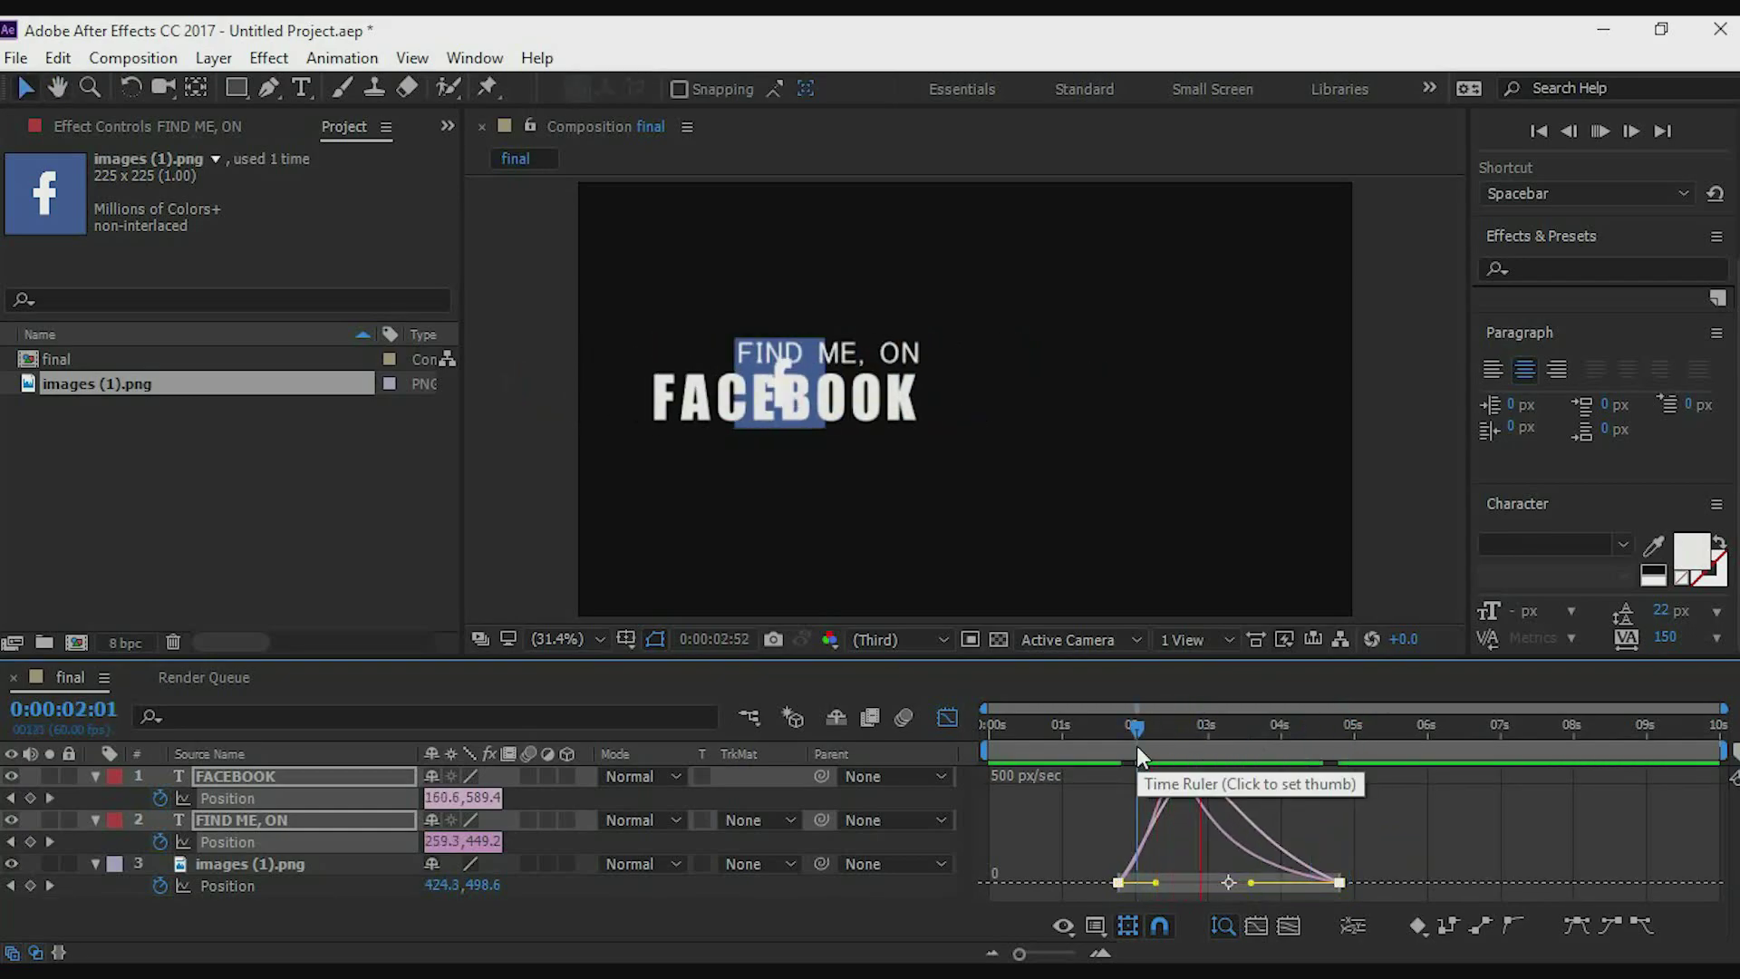
key(space)
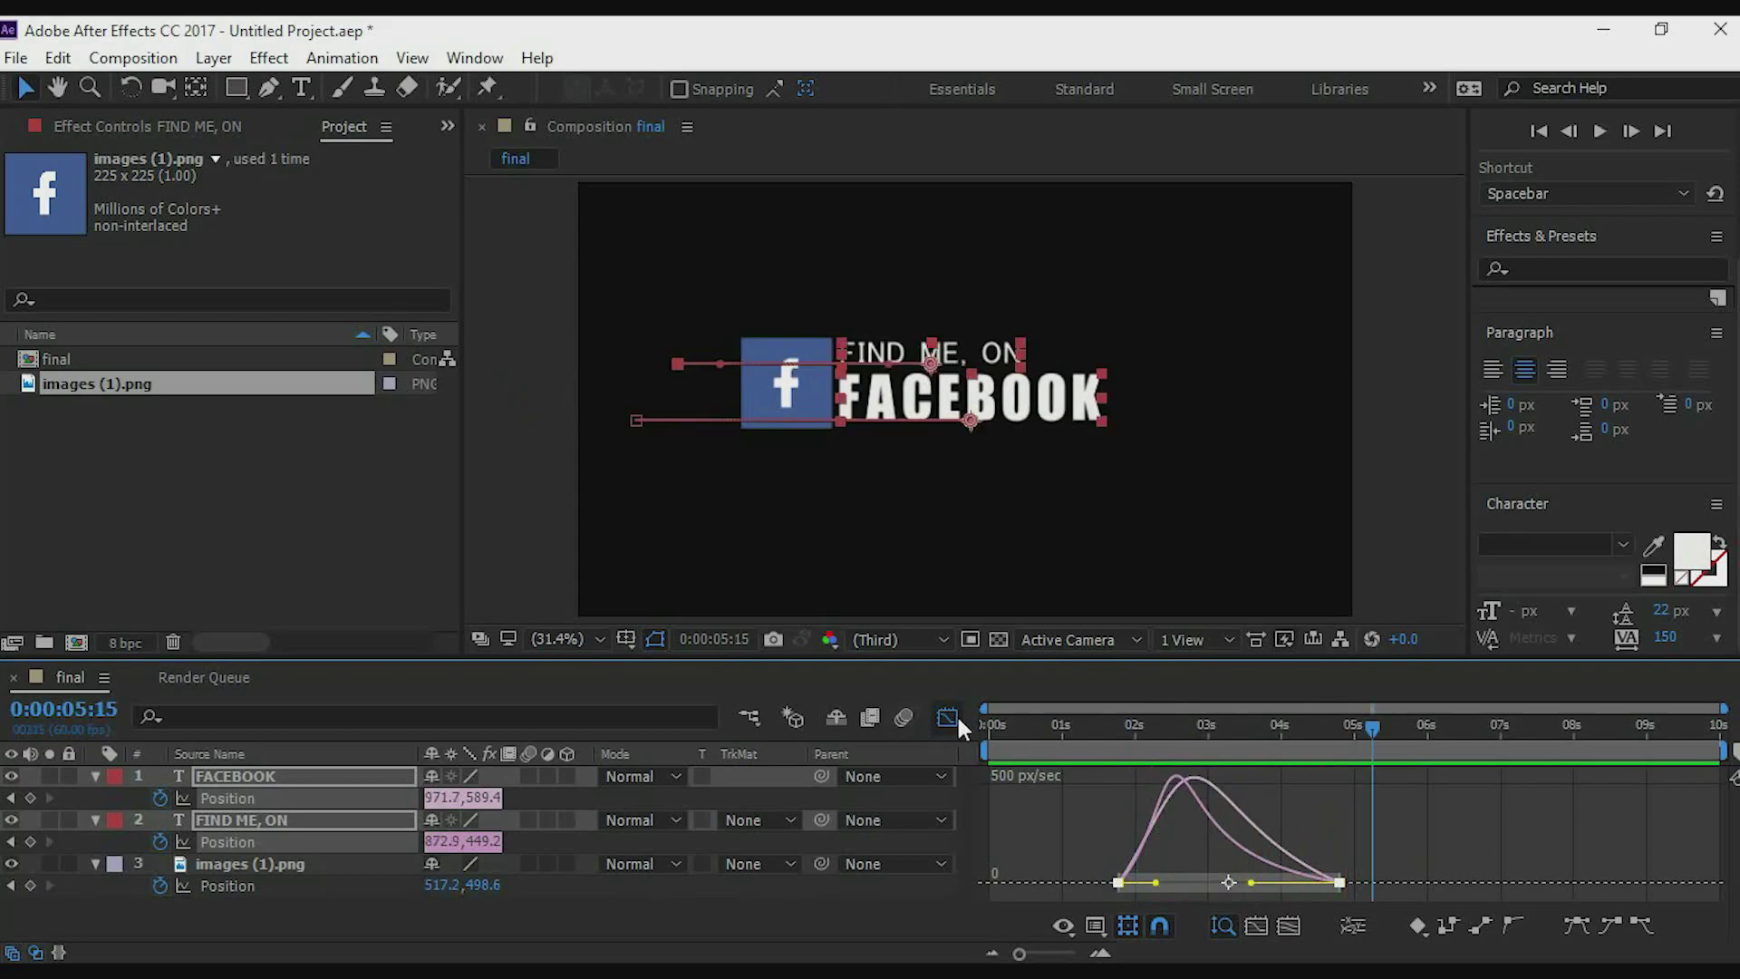
Switch back to the layer bar view and replay the animation from the start.
click(948, 718)
click(732, 904)
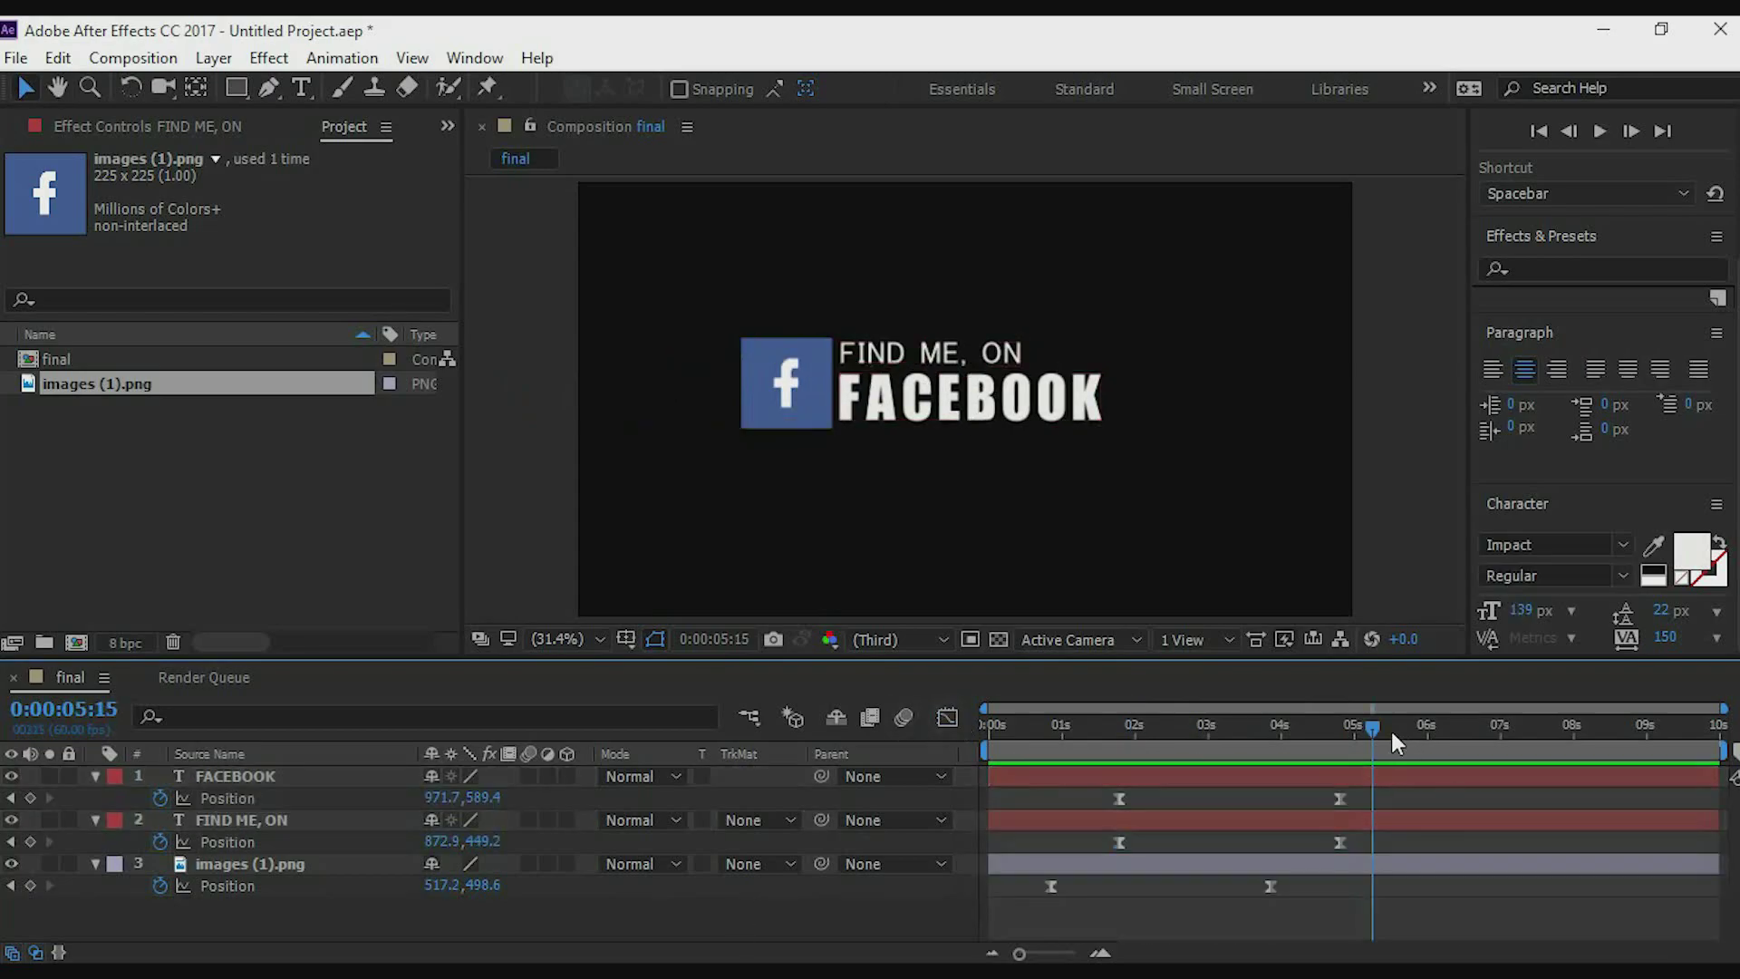
key(Home)
key(space)
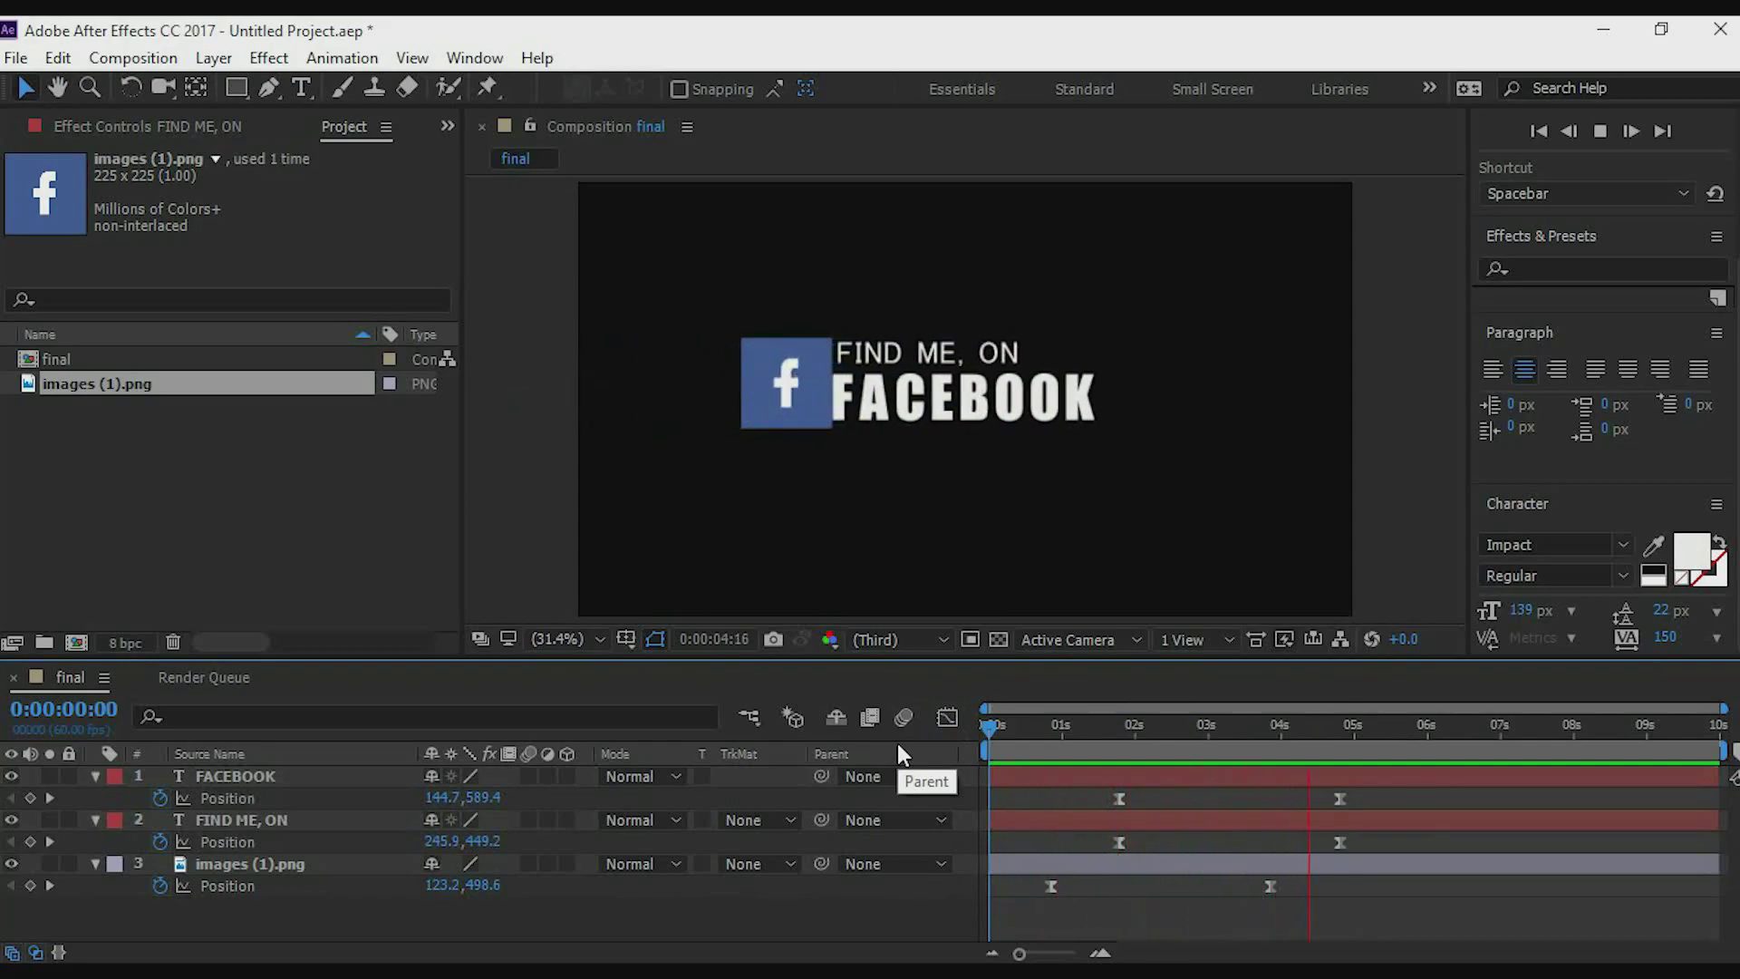
key(space)
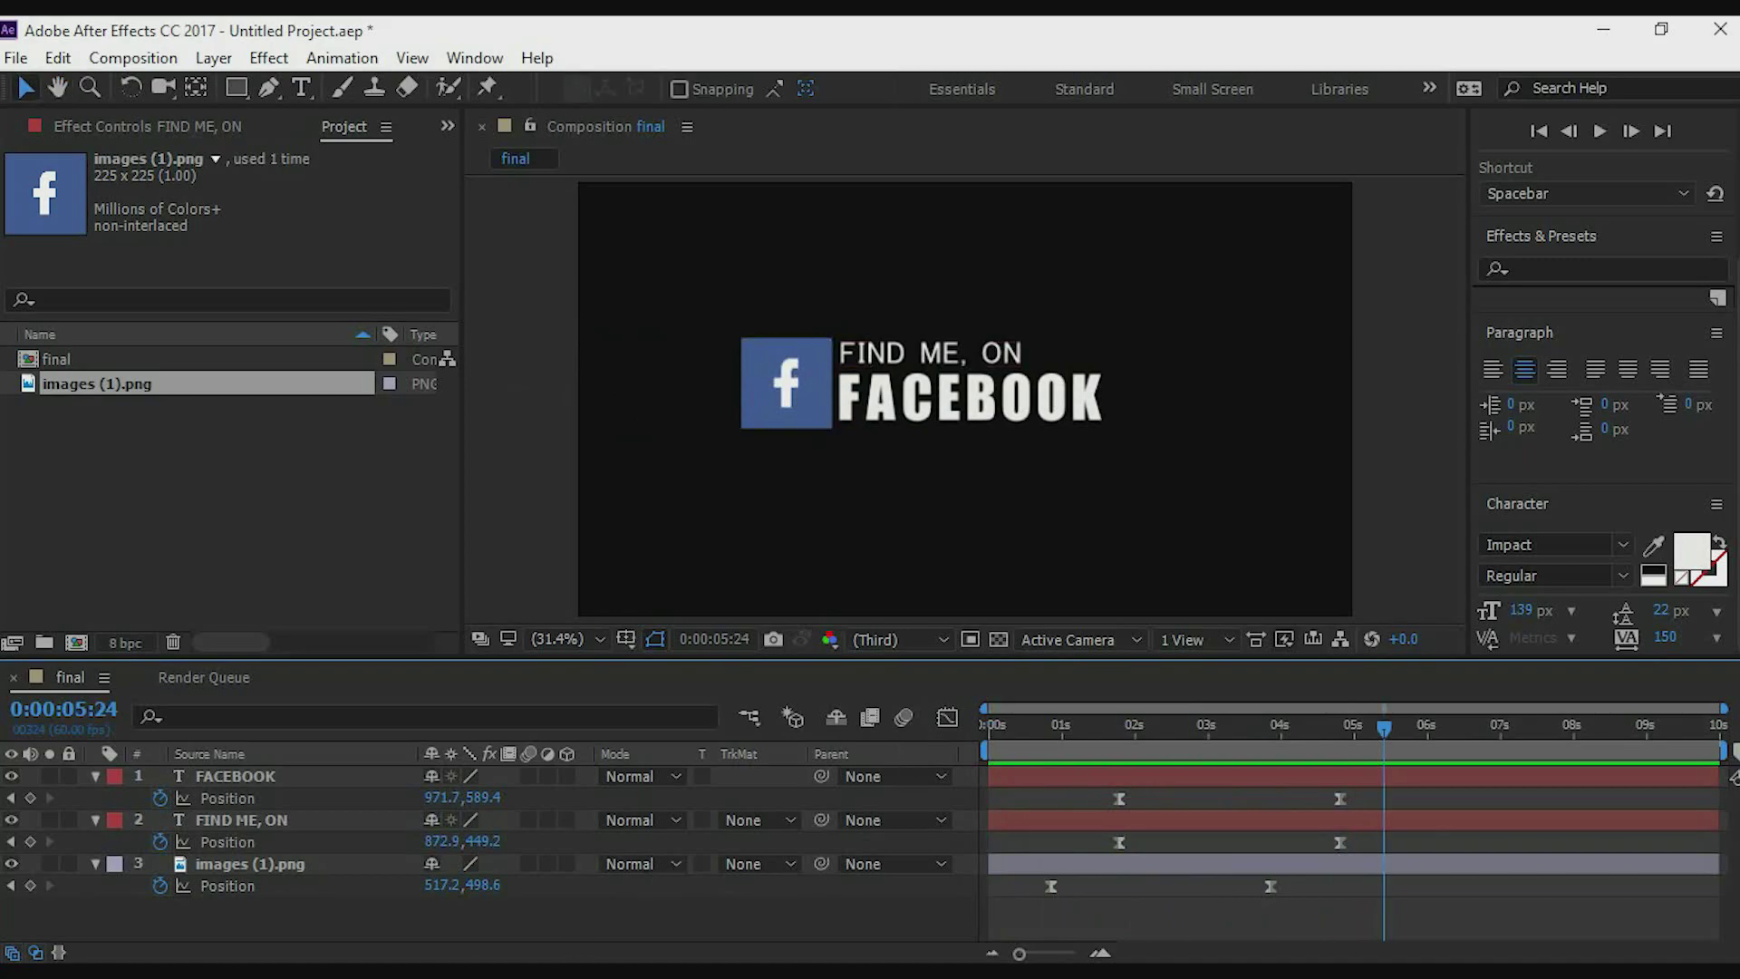
Draw a red rectangle over the Facebook logo and name its layer 'mask for logo'.
click(236, 87)
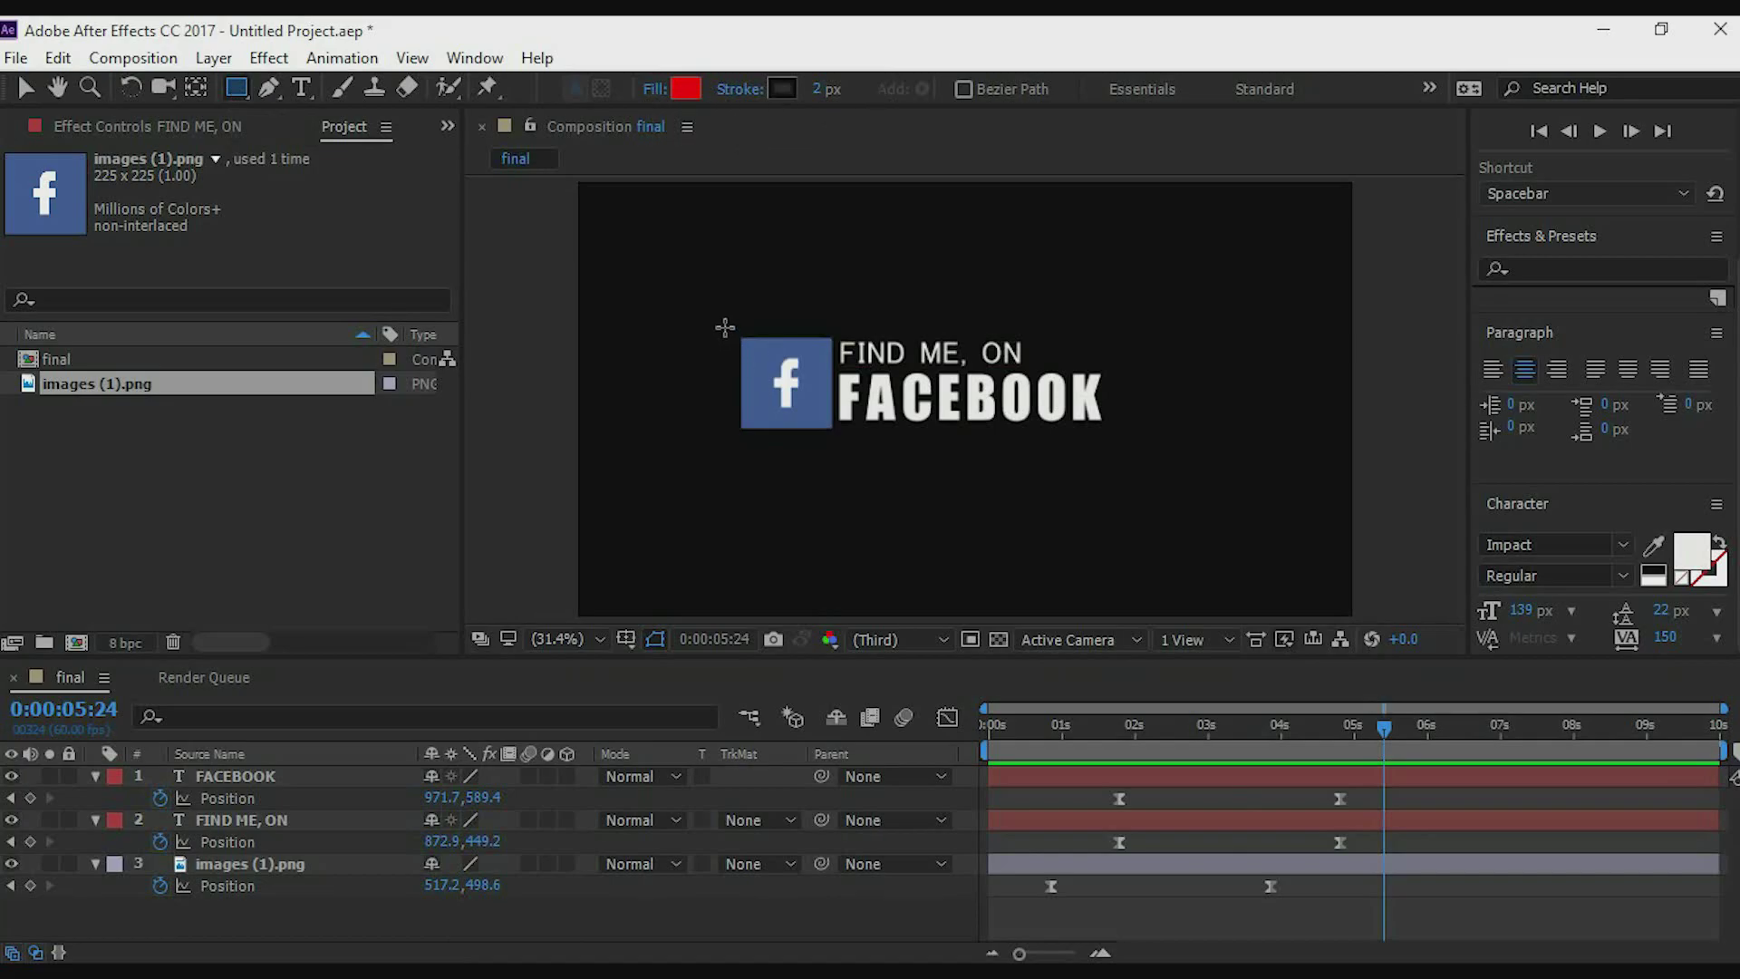
drag(712, 327, 841, 442)
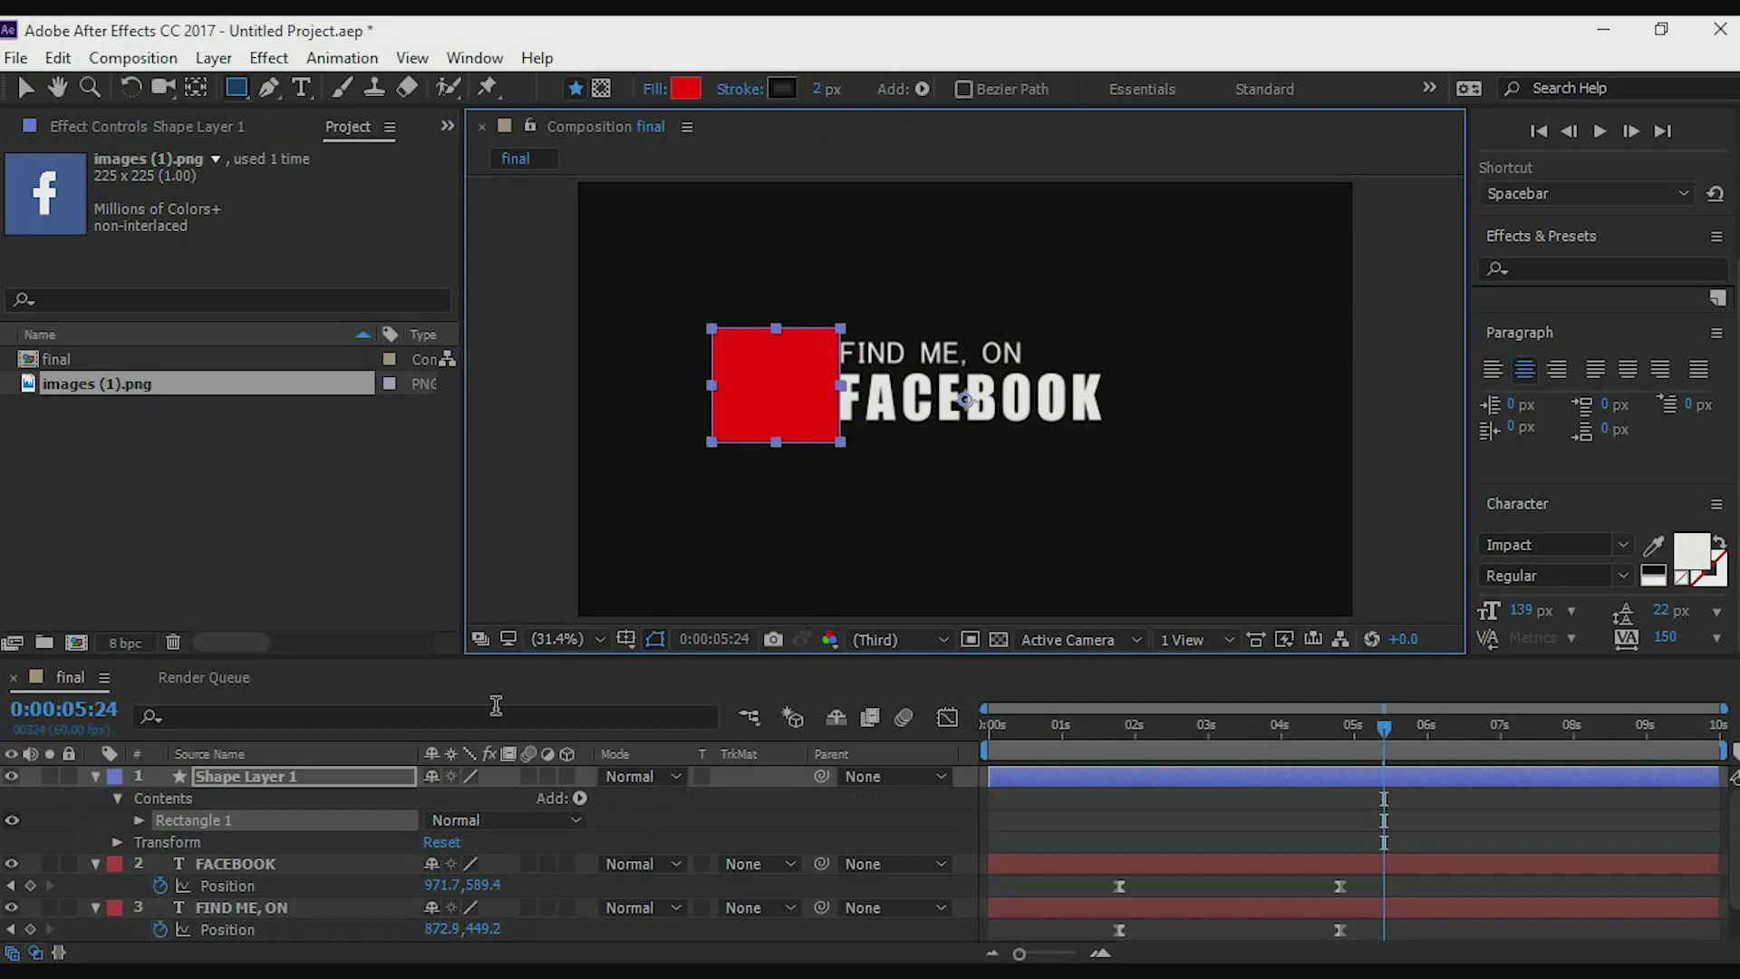
right_click(264, 772)
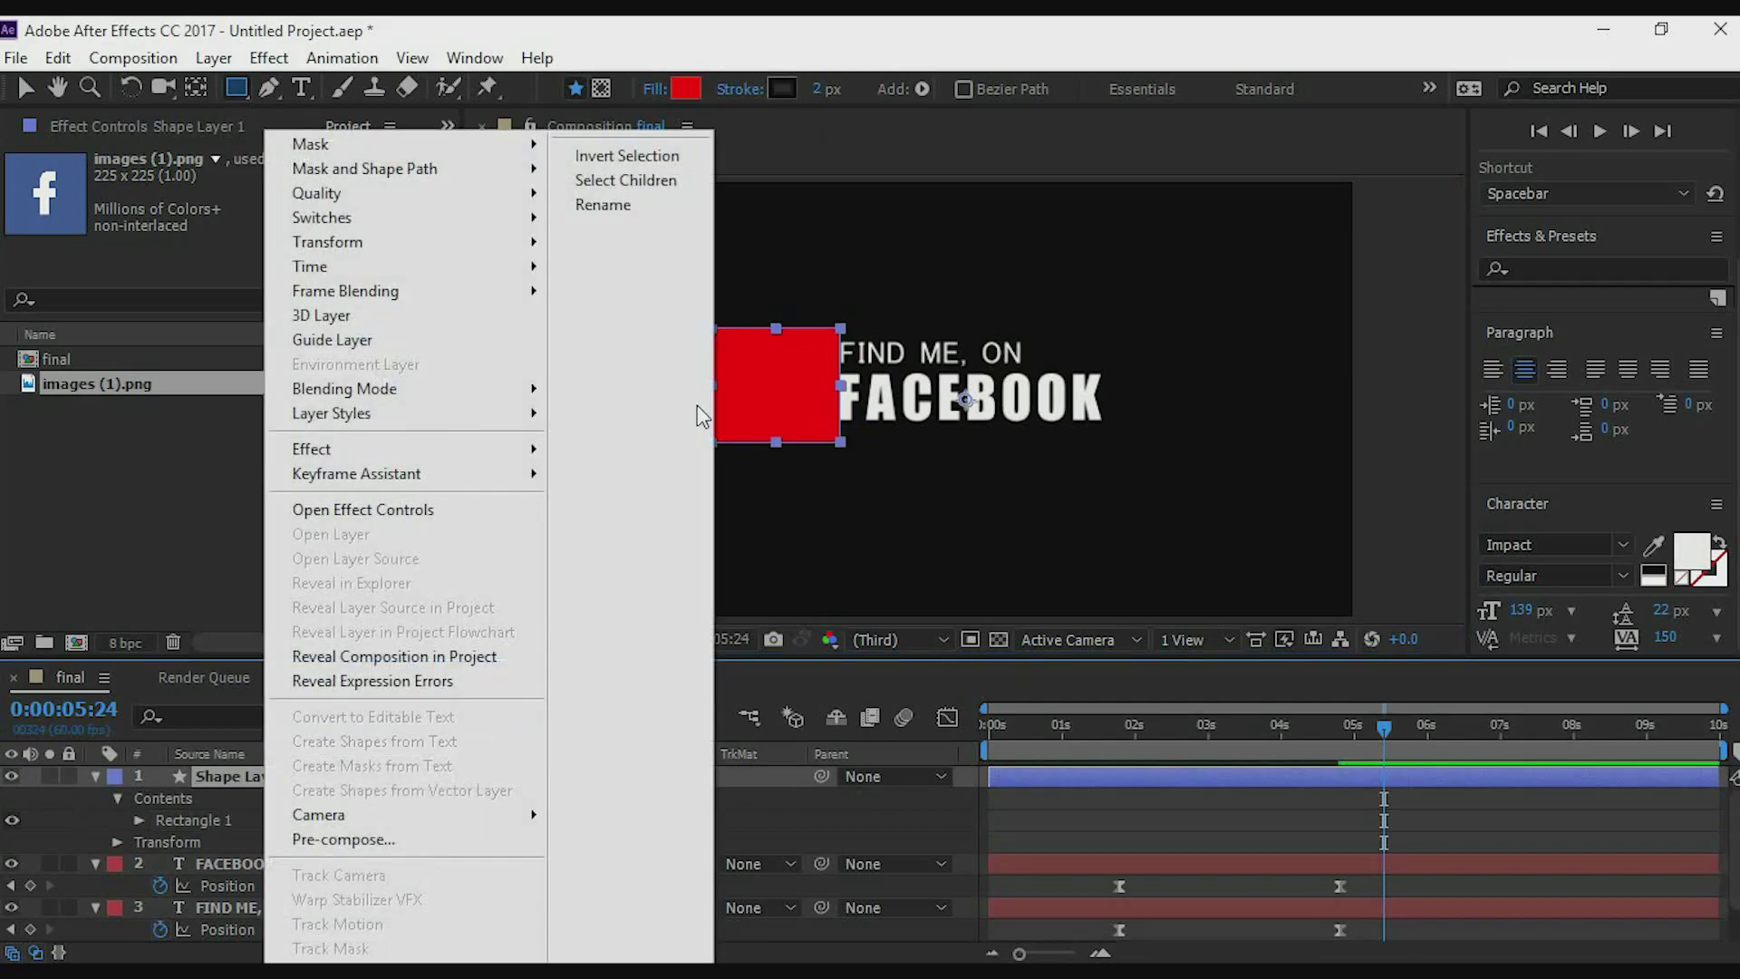
click(632, 205)
text(mask for logo)
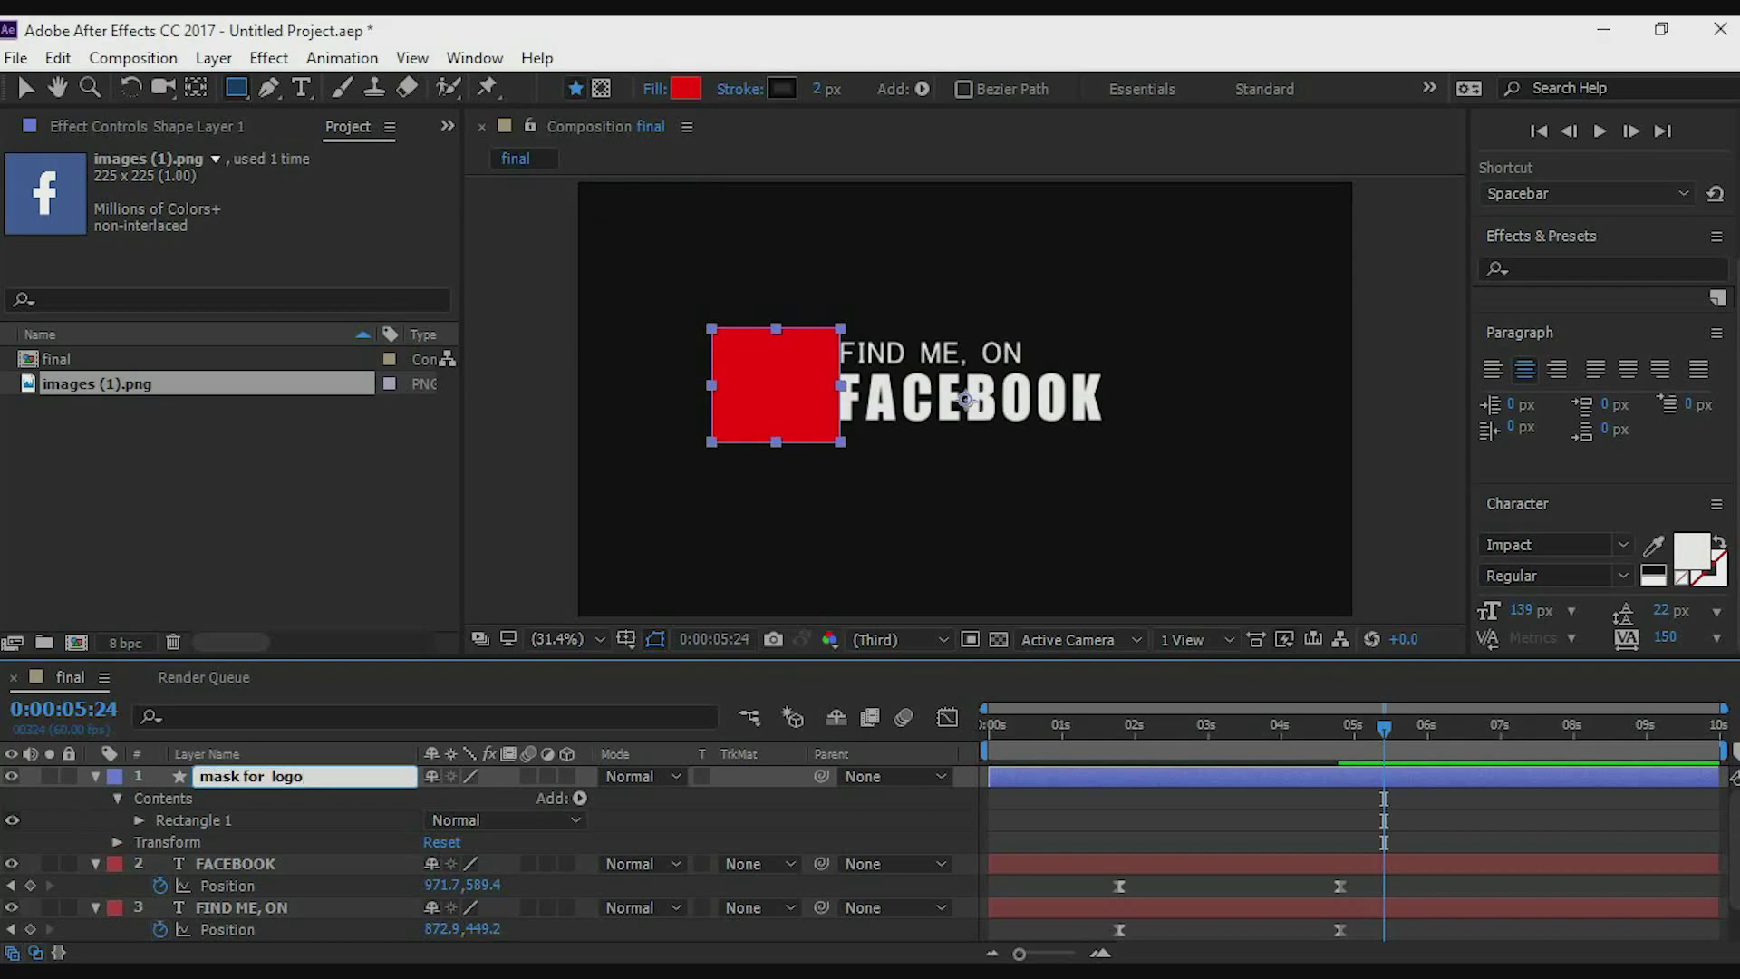
key(Return)
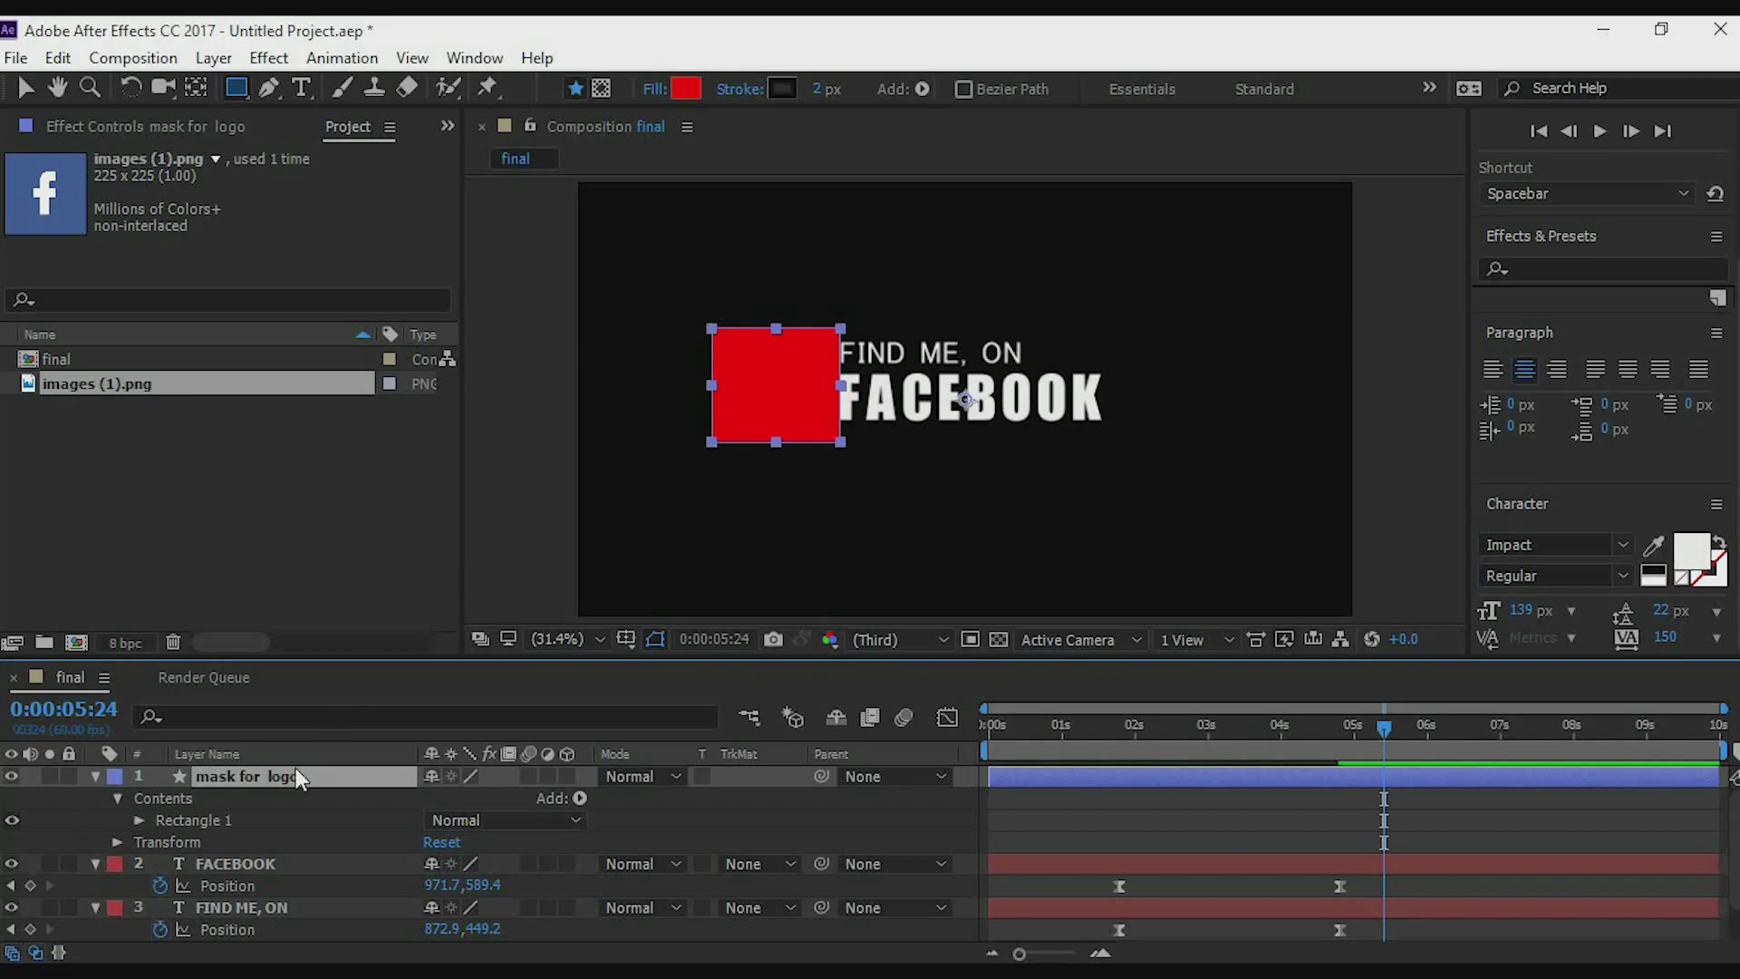
Collapse 'mask for logo' and stack it directly above the logo image layer.
click(95, 774)
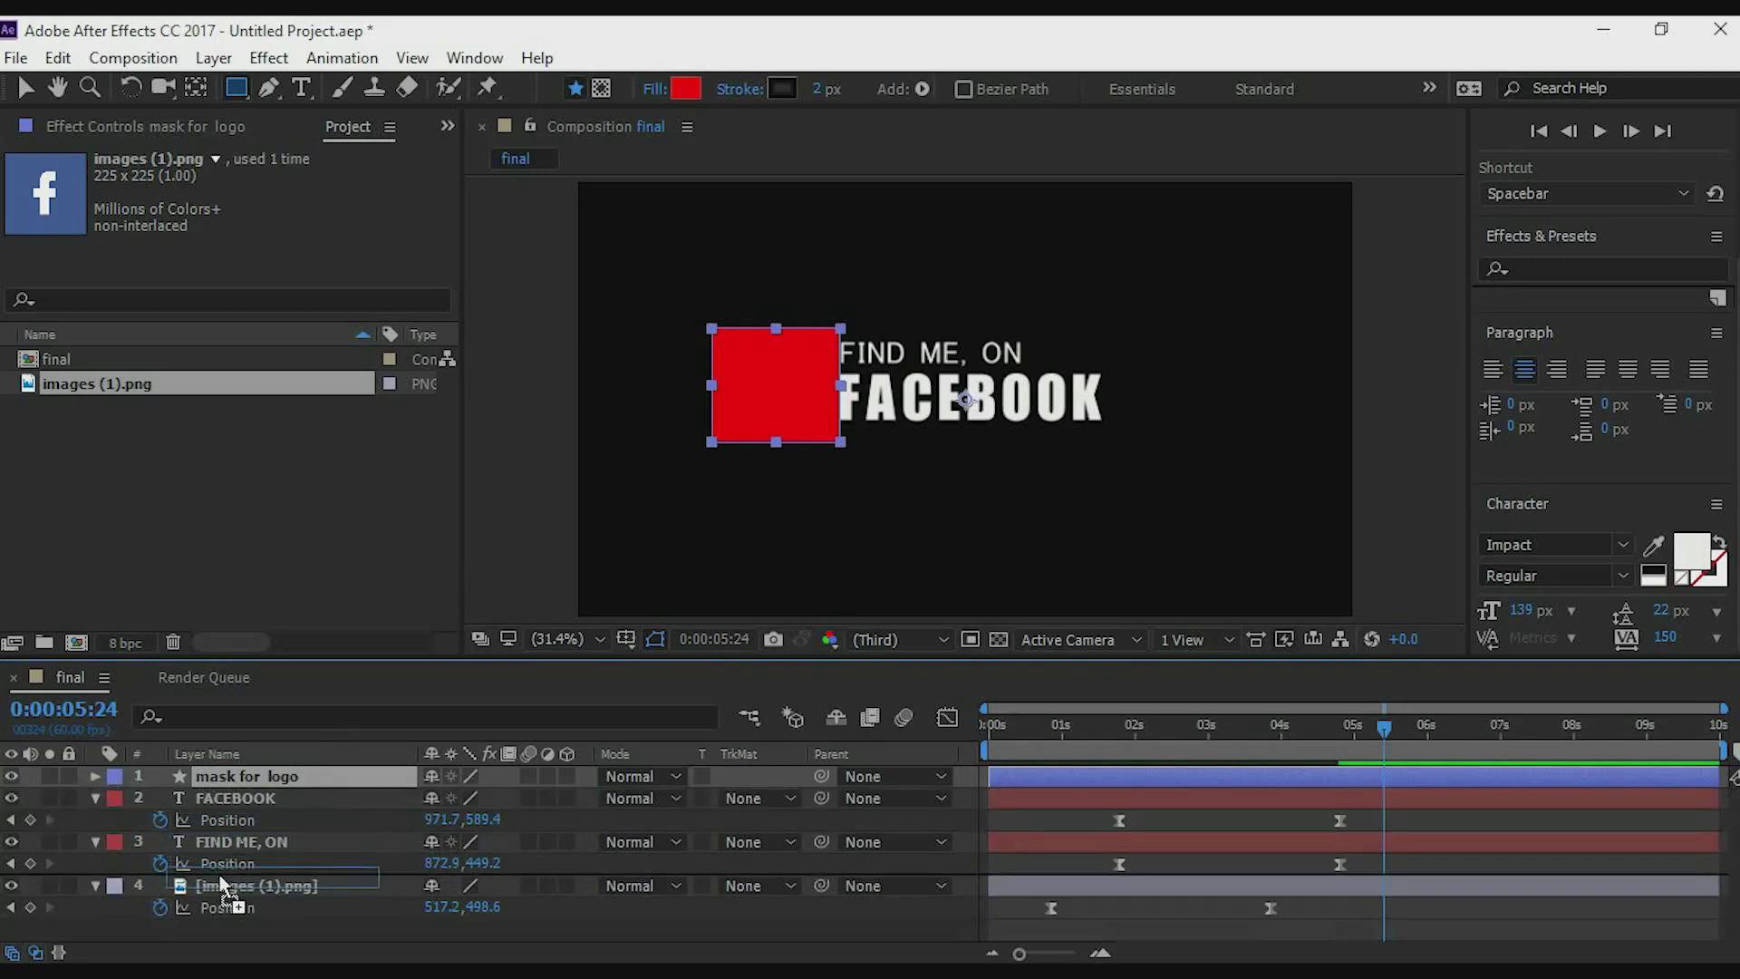
drag(223, 811, 220, 872)
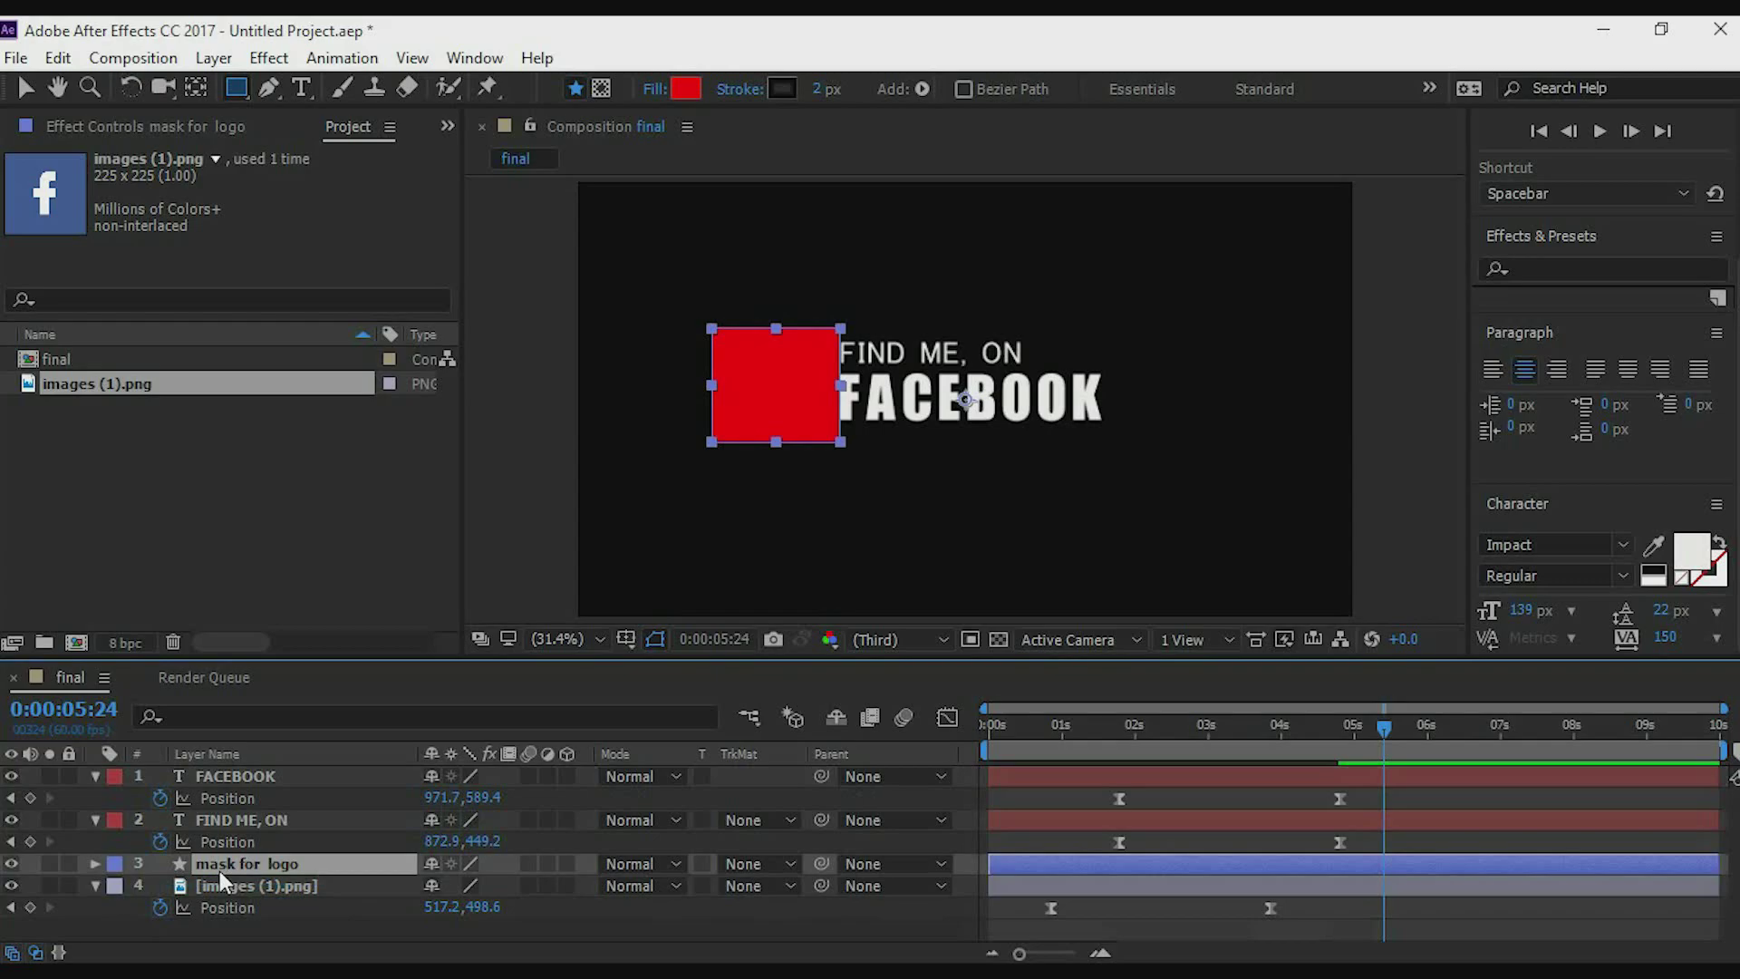
click(310, 926)
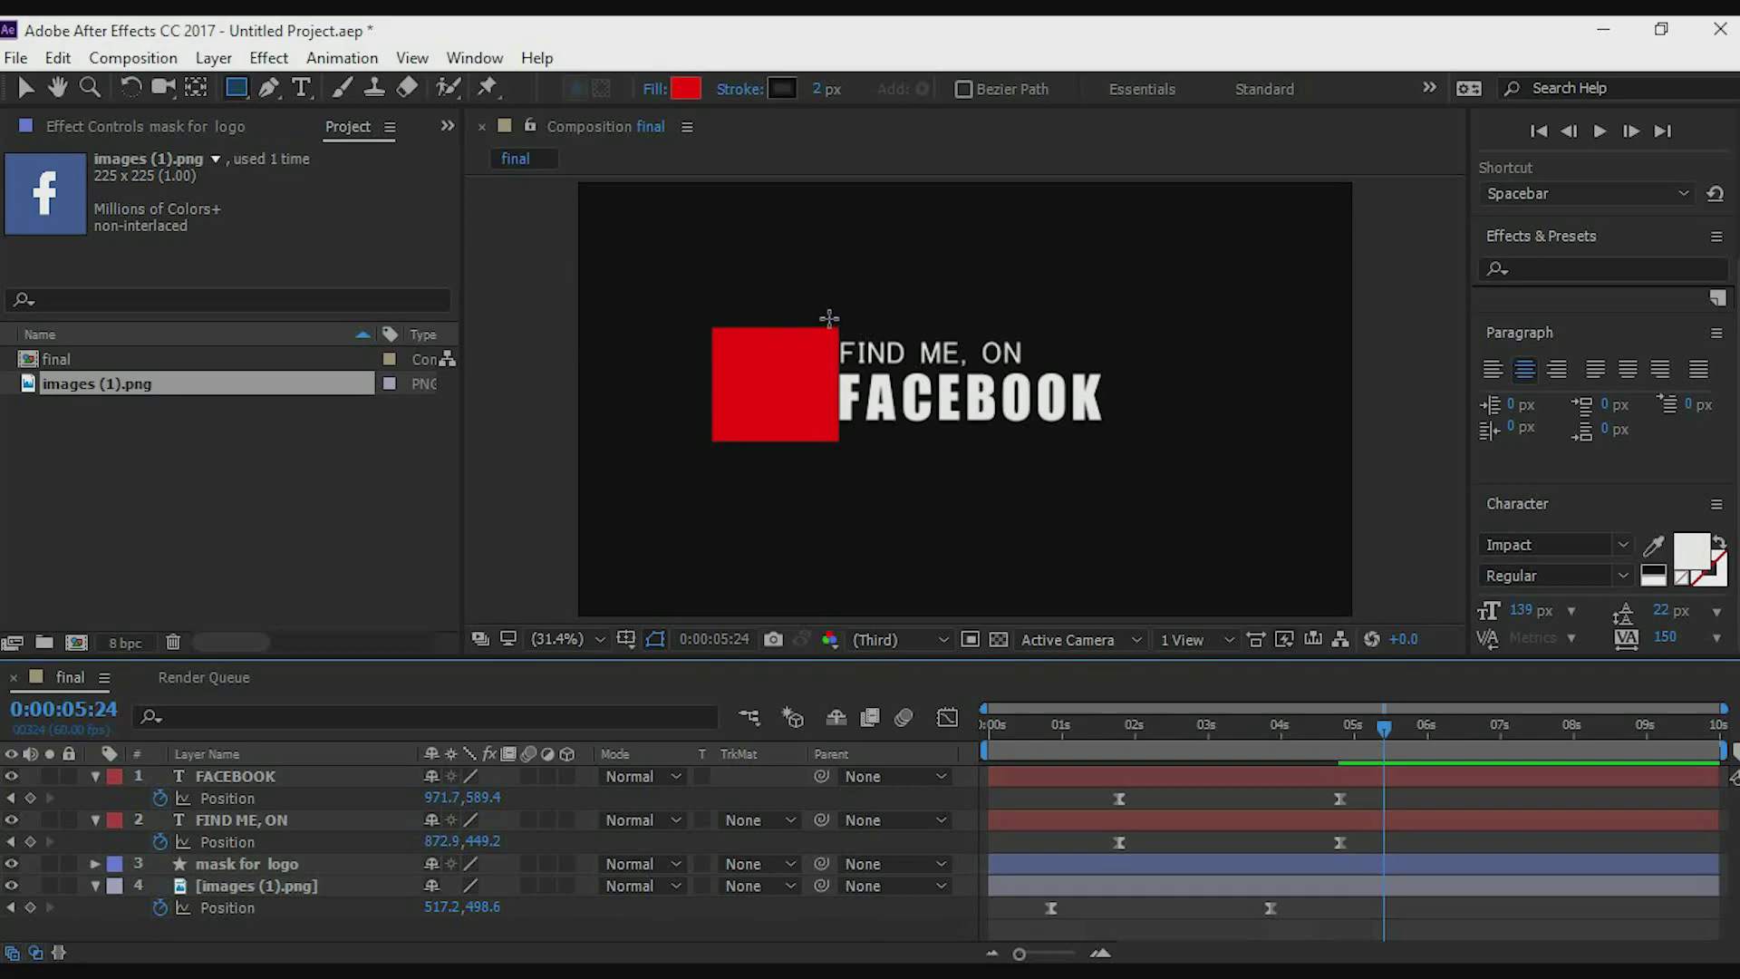
Draw a red rectangle over FIND ME, ON and name its layer 'findme mask'.
drag(829, 318, 1050, 371)
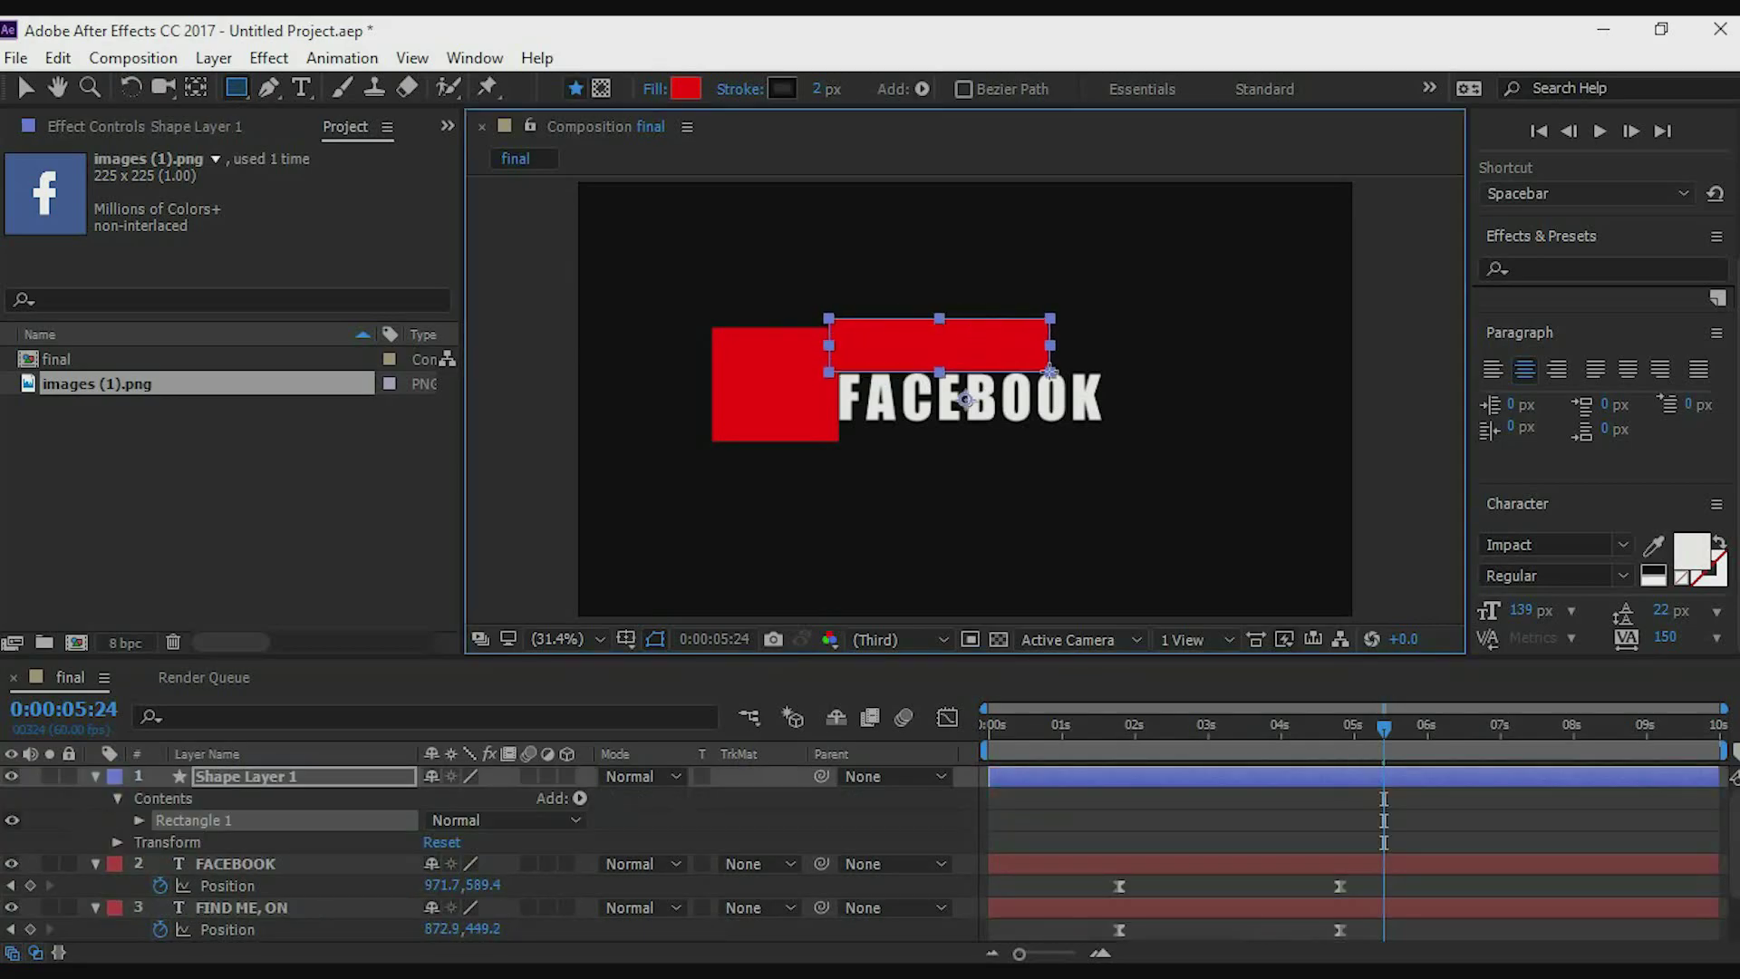
right_click(303, 776)
click(623, 206)
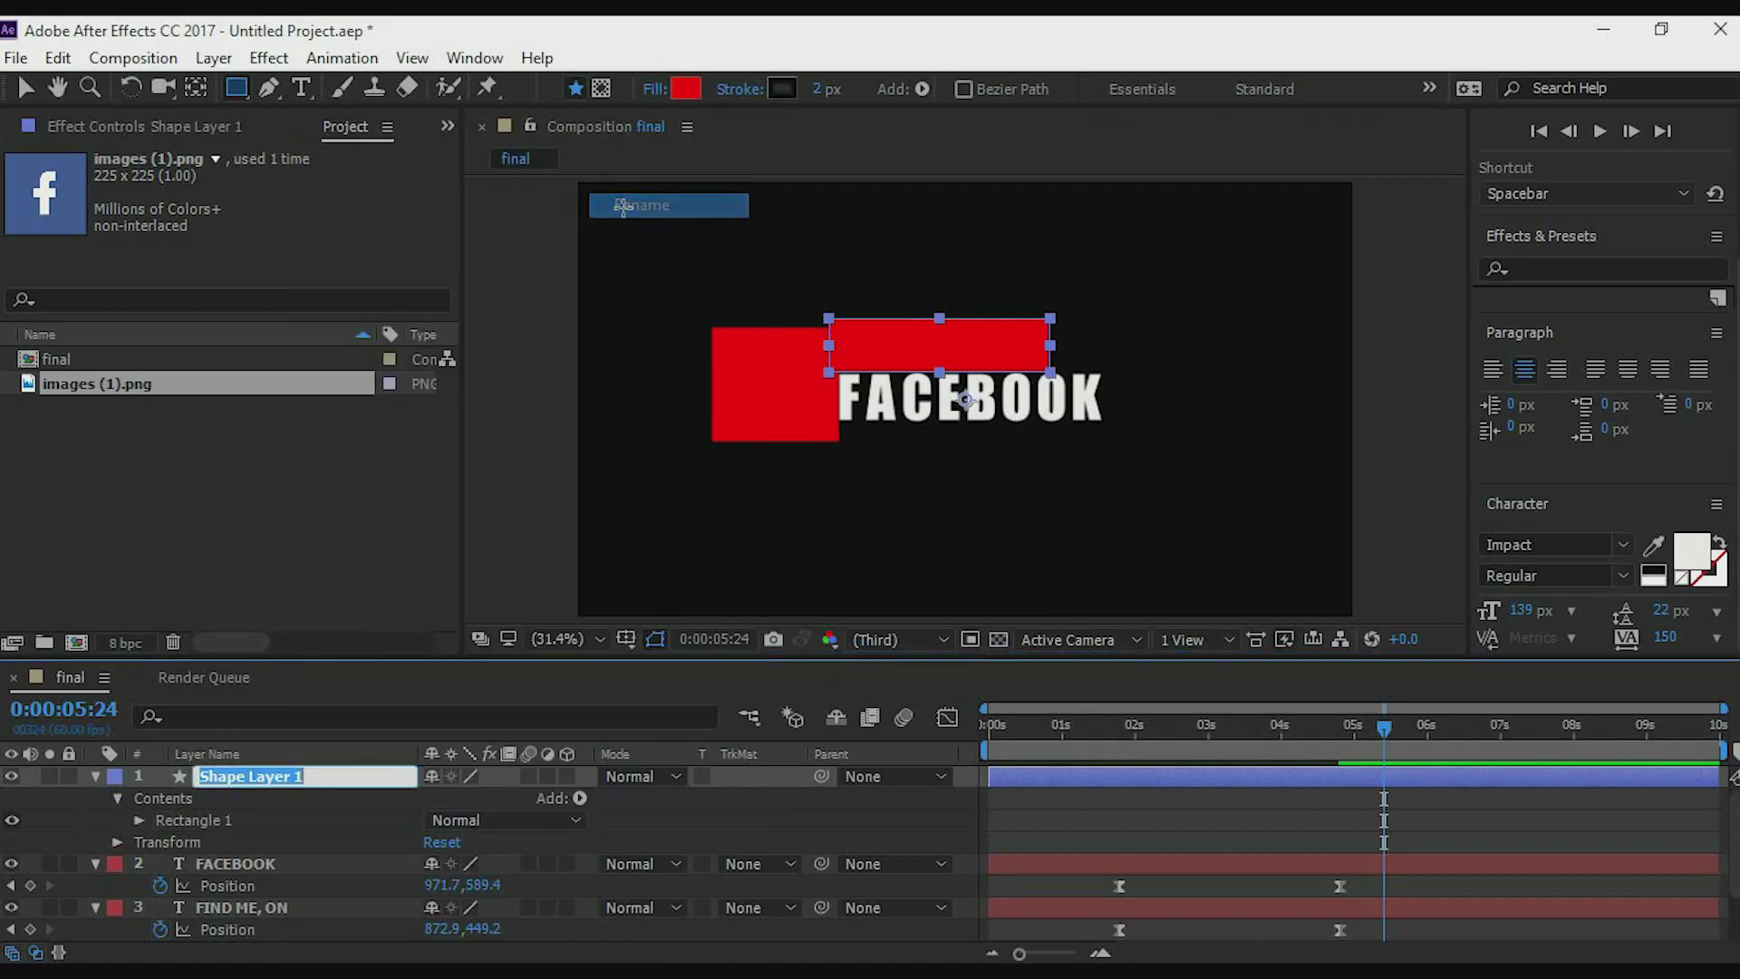
text(findme mask)
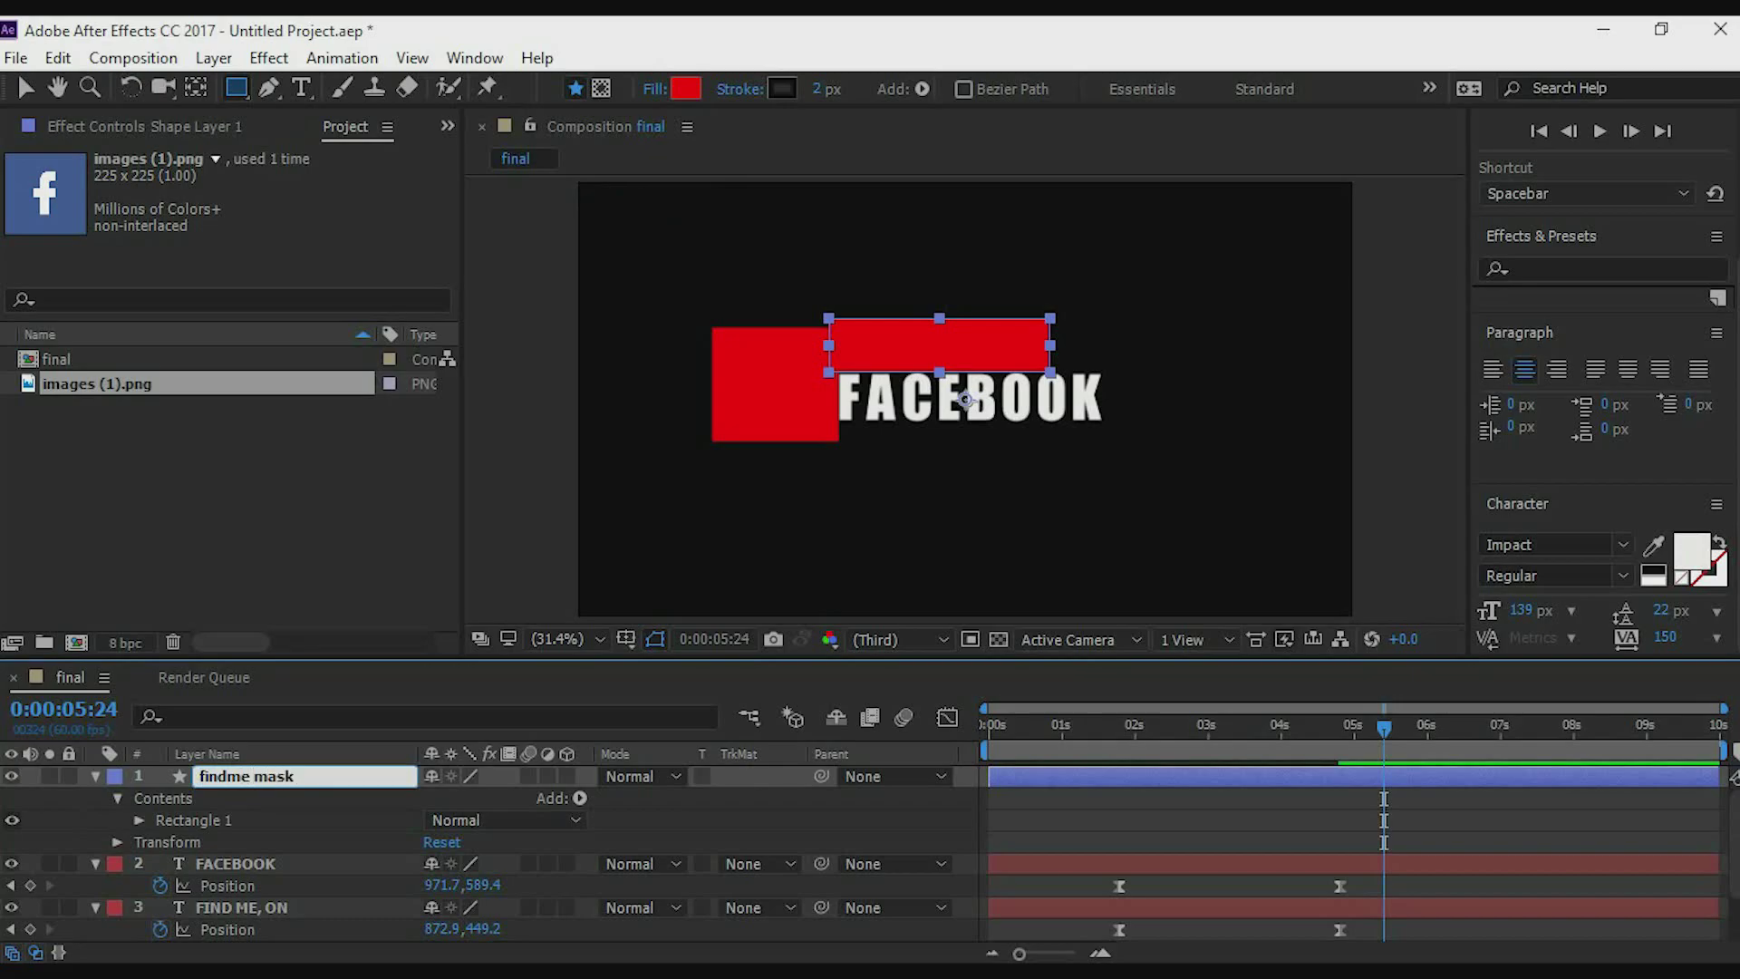
key(Return)
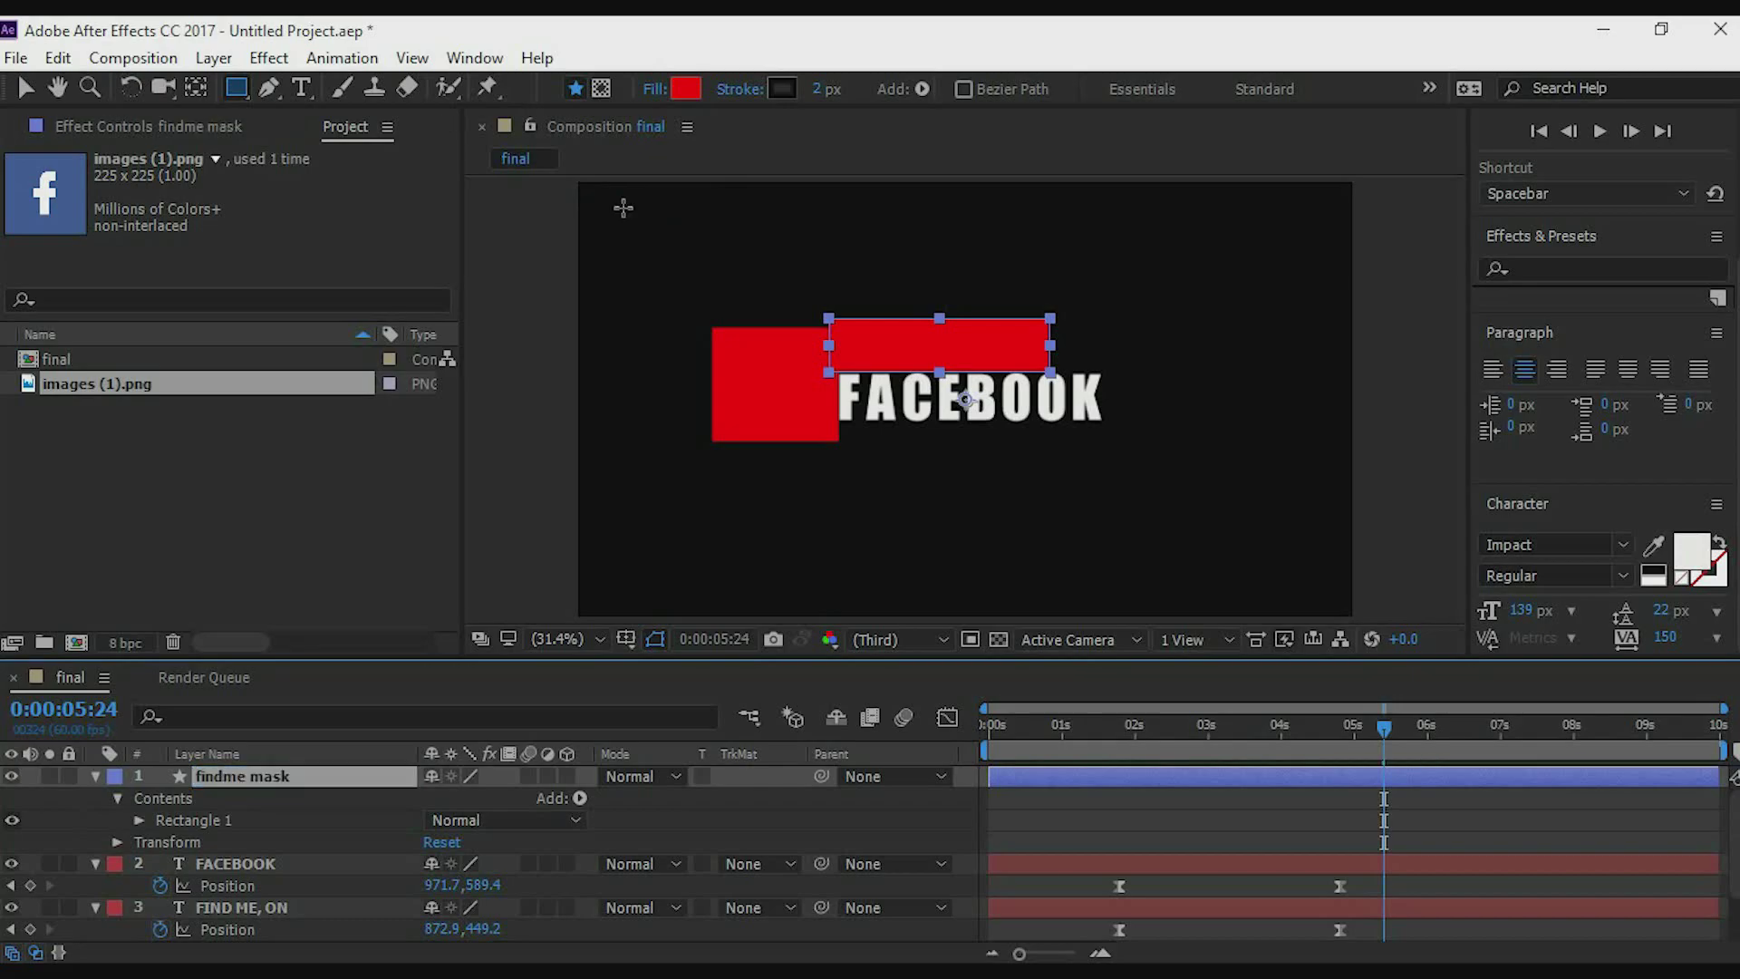
Move 'findme mask' just above the FIND ME, ON layer and collapse all layers.
click(95, 776)
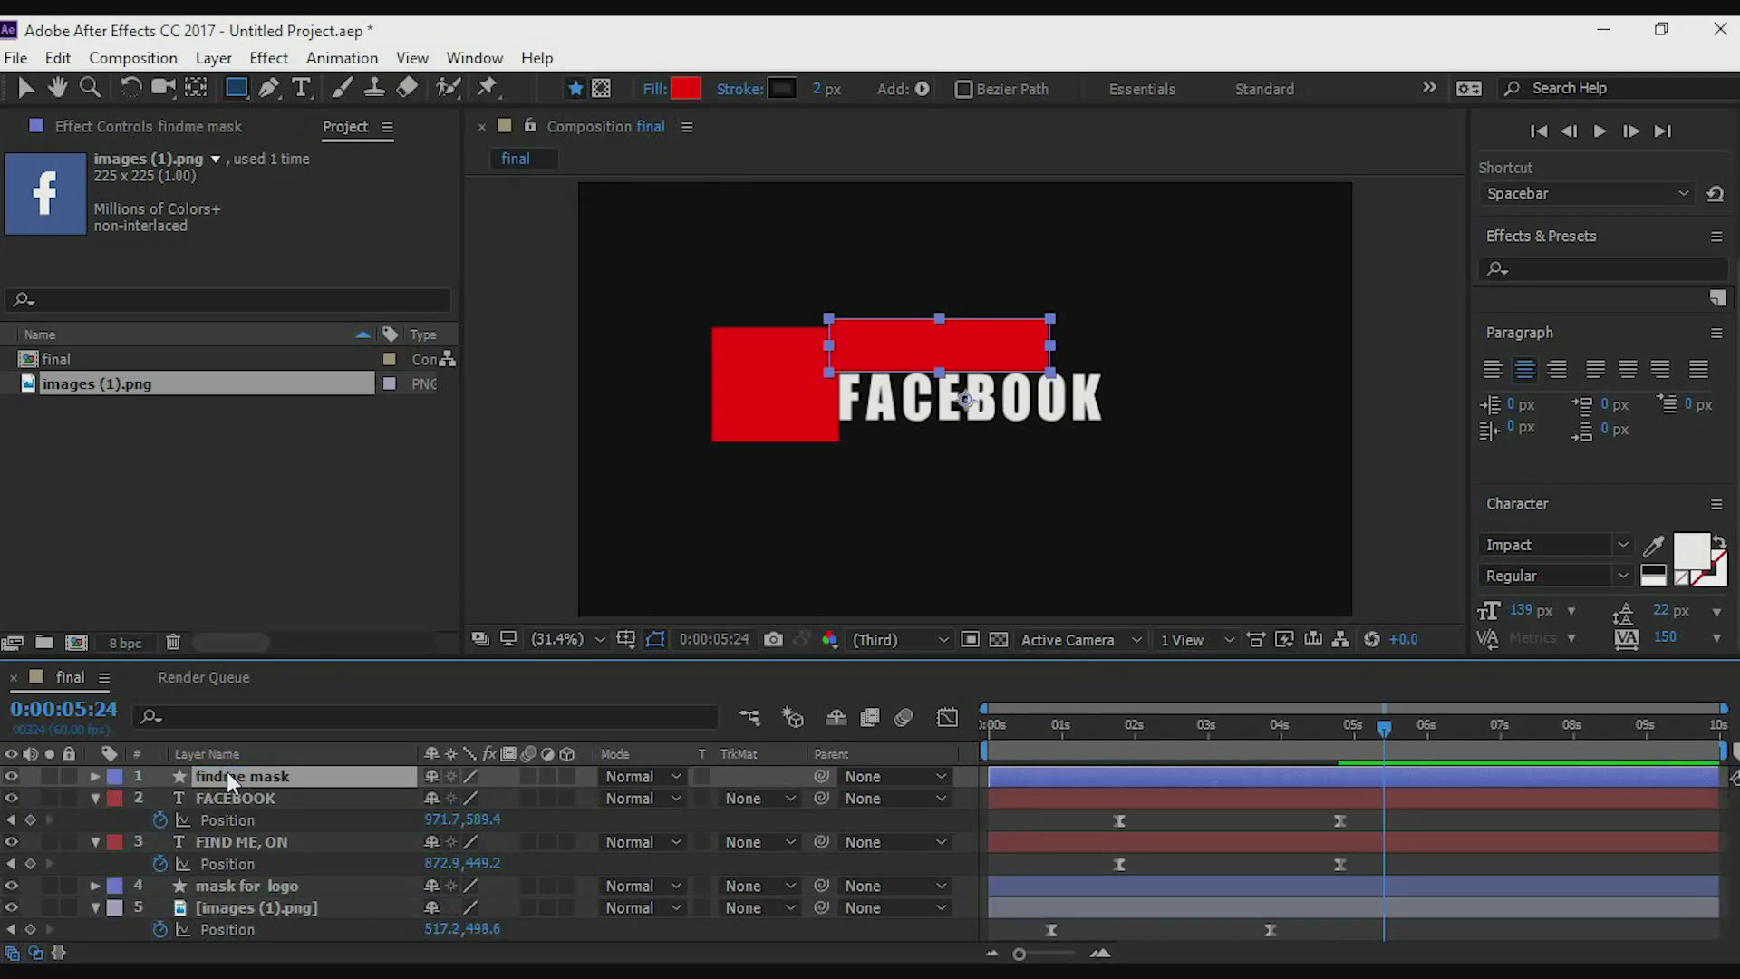
drag(227, 770, 225, 824)
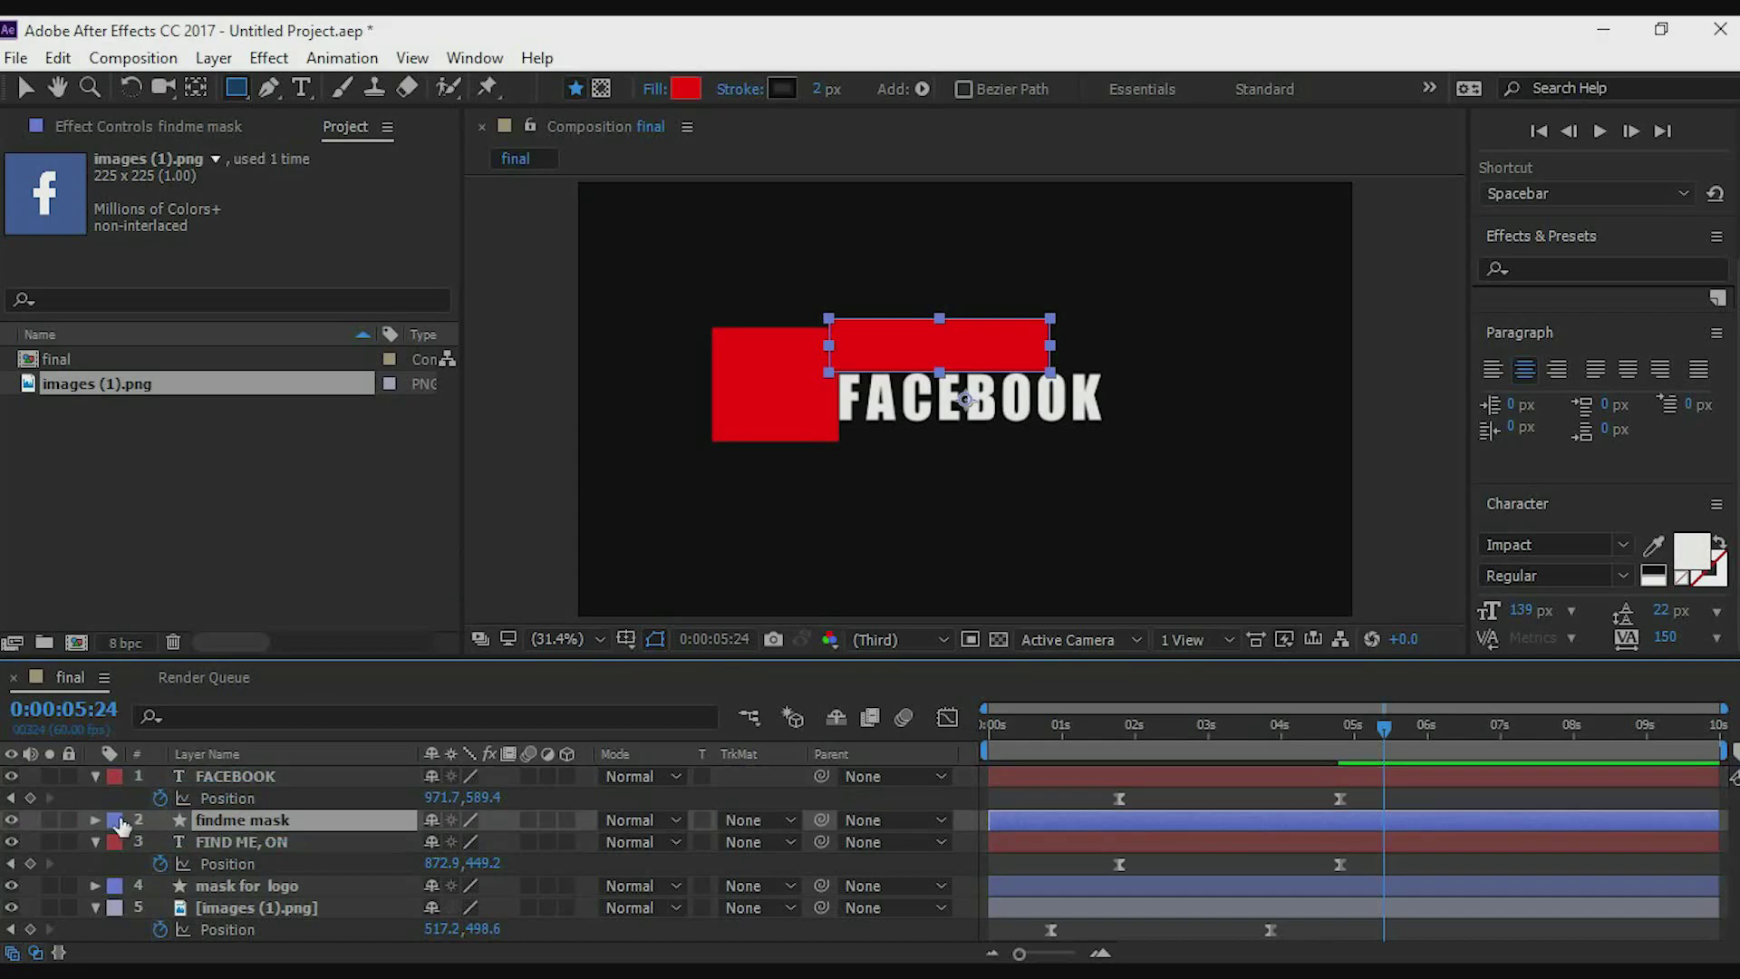
click(95, 775)
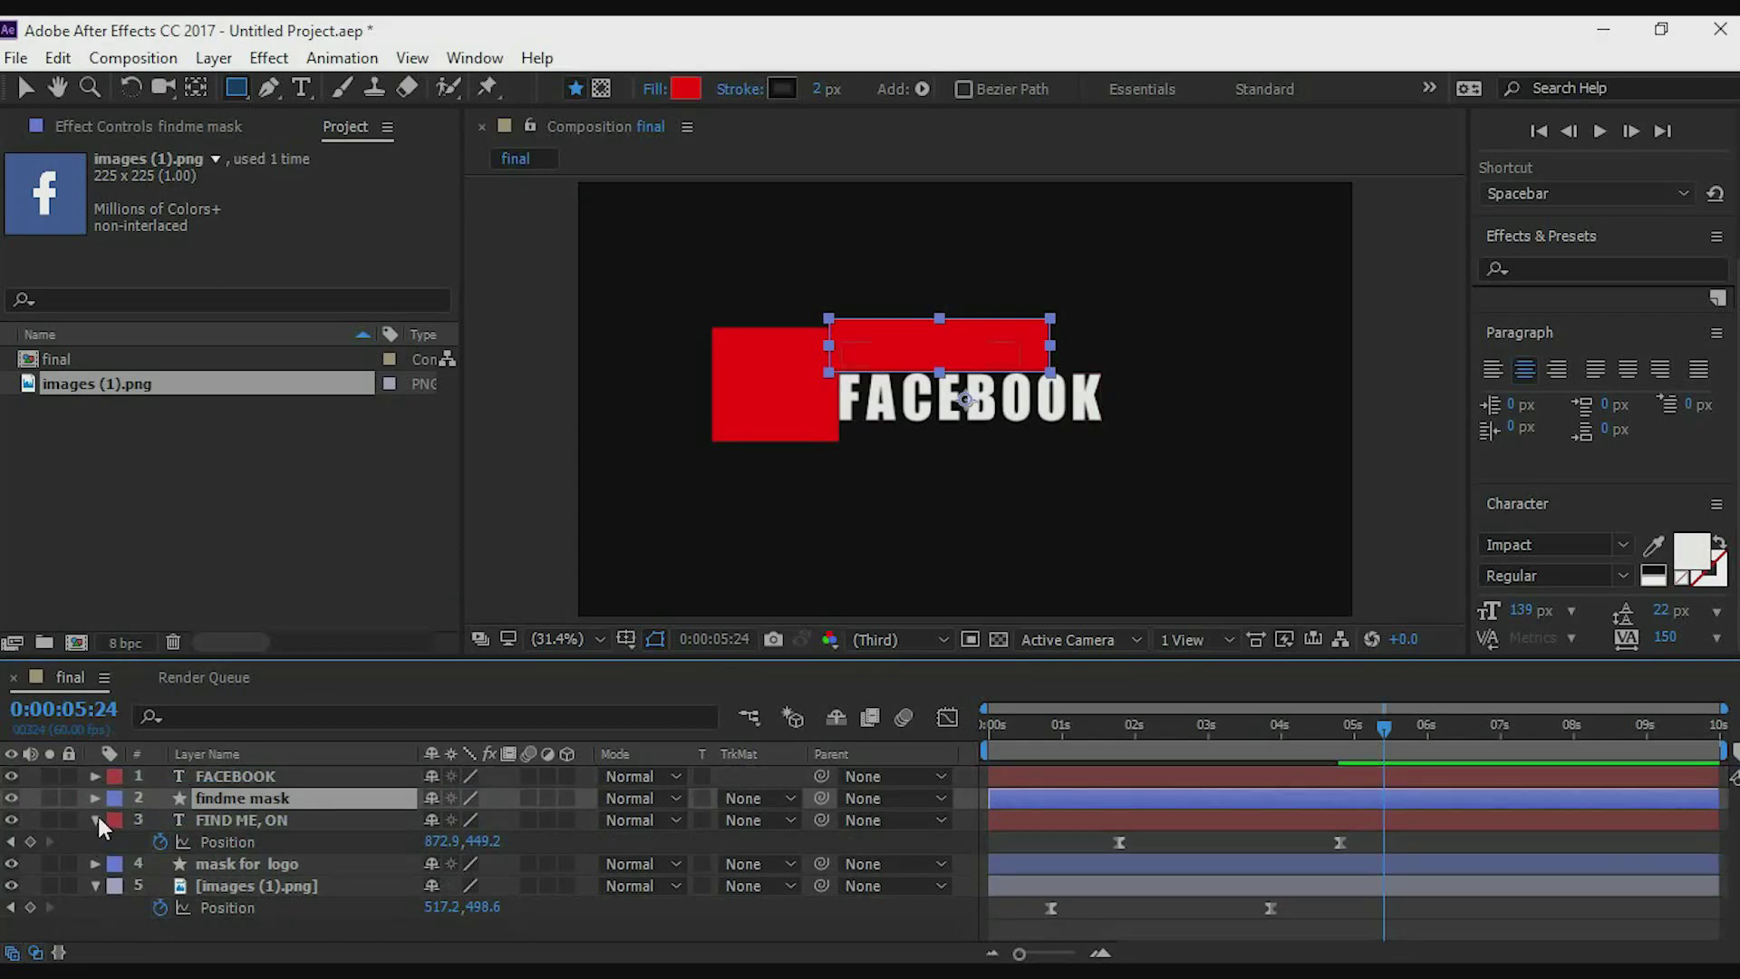
click(95, 819)
click(96, 865)
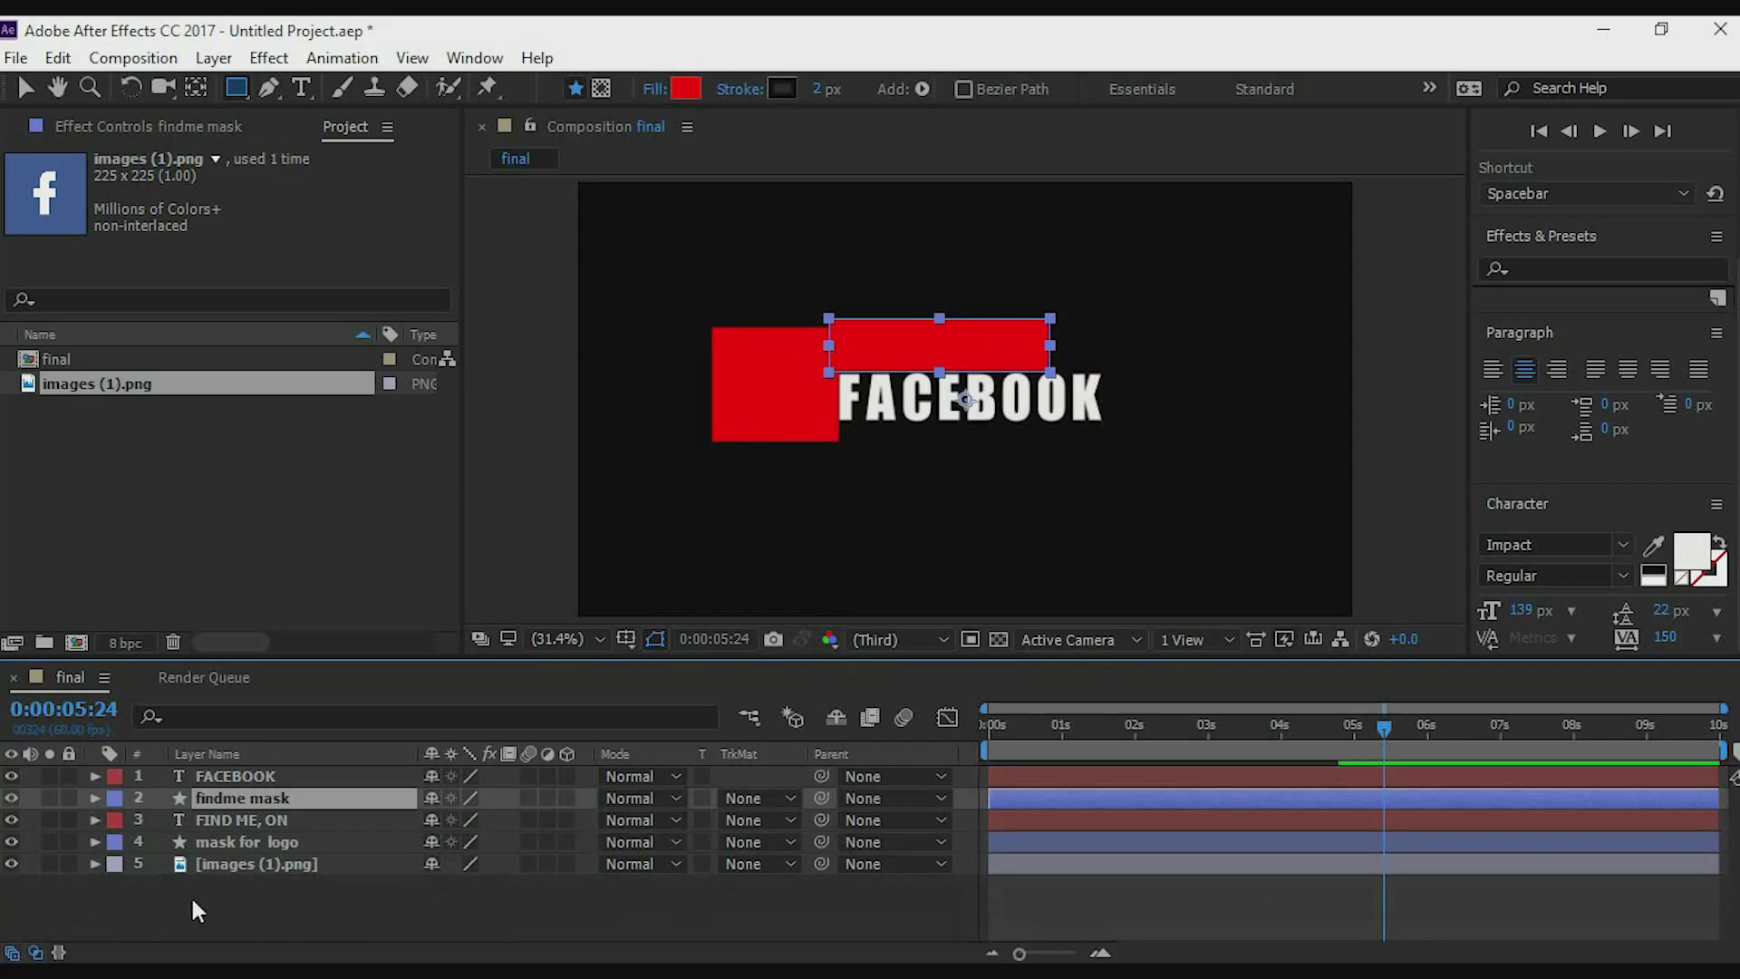
click(192, 896)
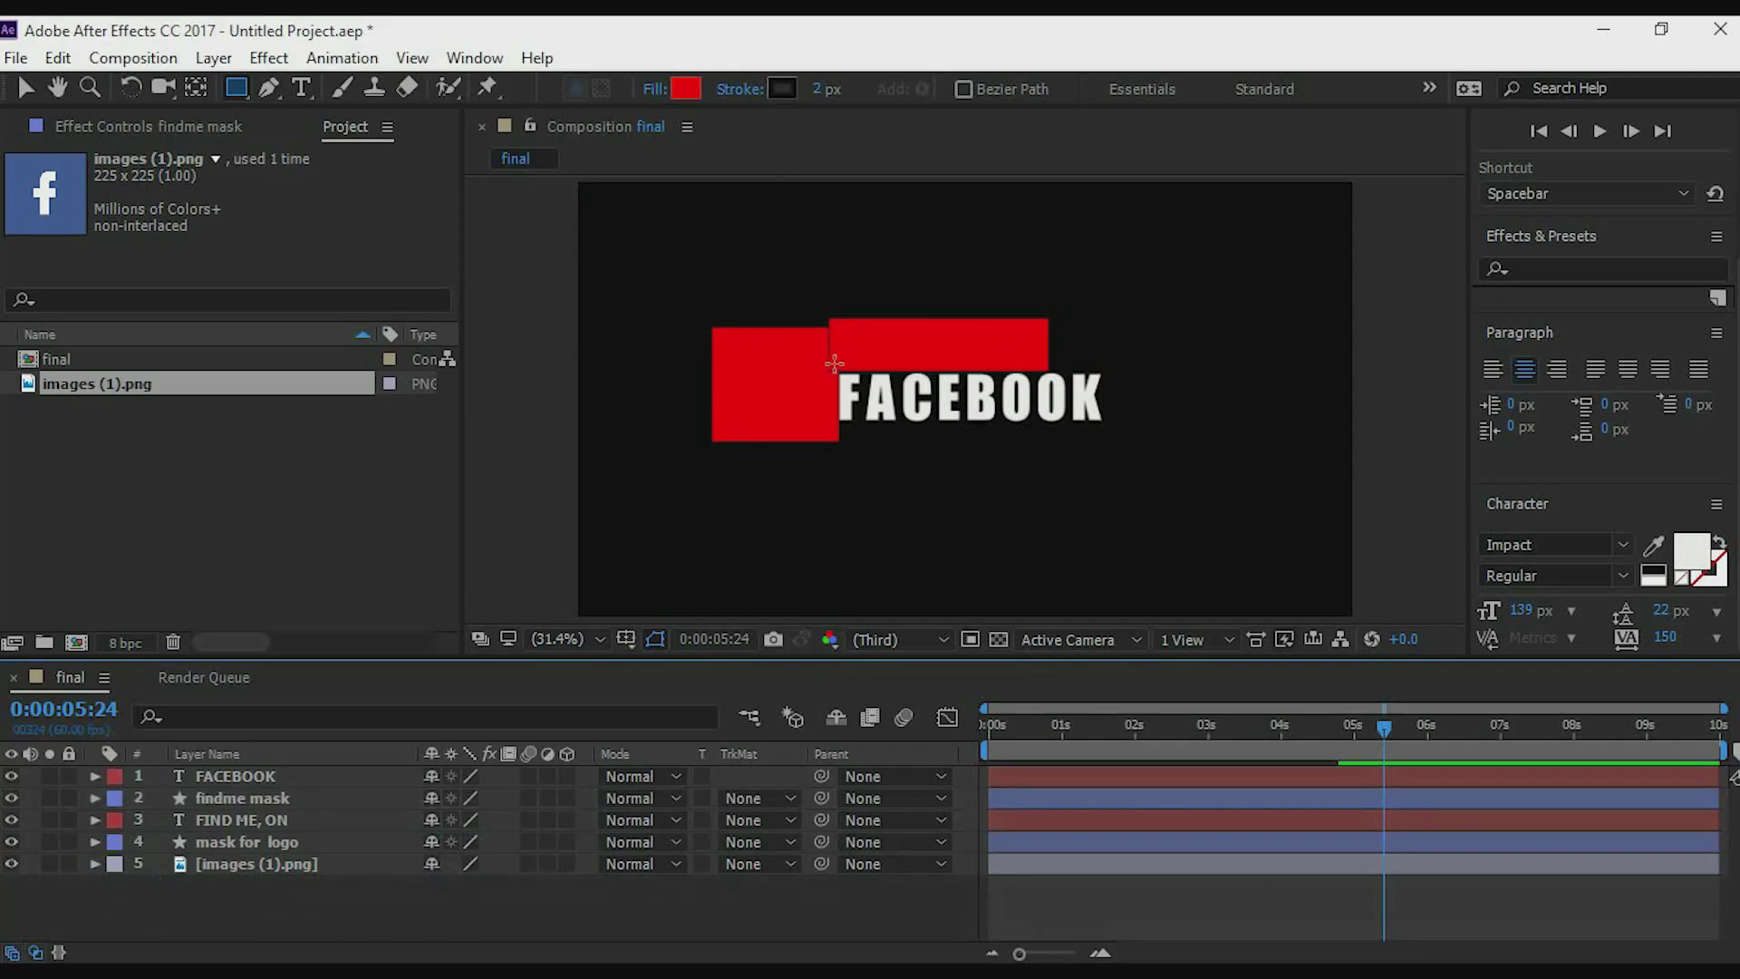
Draw a red rectangle over FACEBOOK and nudge it slightly left and down into place.
mouse_move(841, 453)
mouse_down()
mouse_move(1024, 338)
mouse_move(1129, 366)
mouse_up()
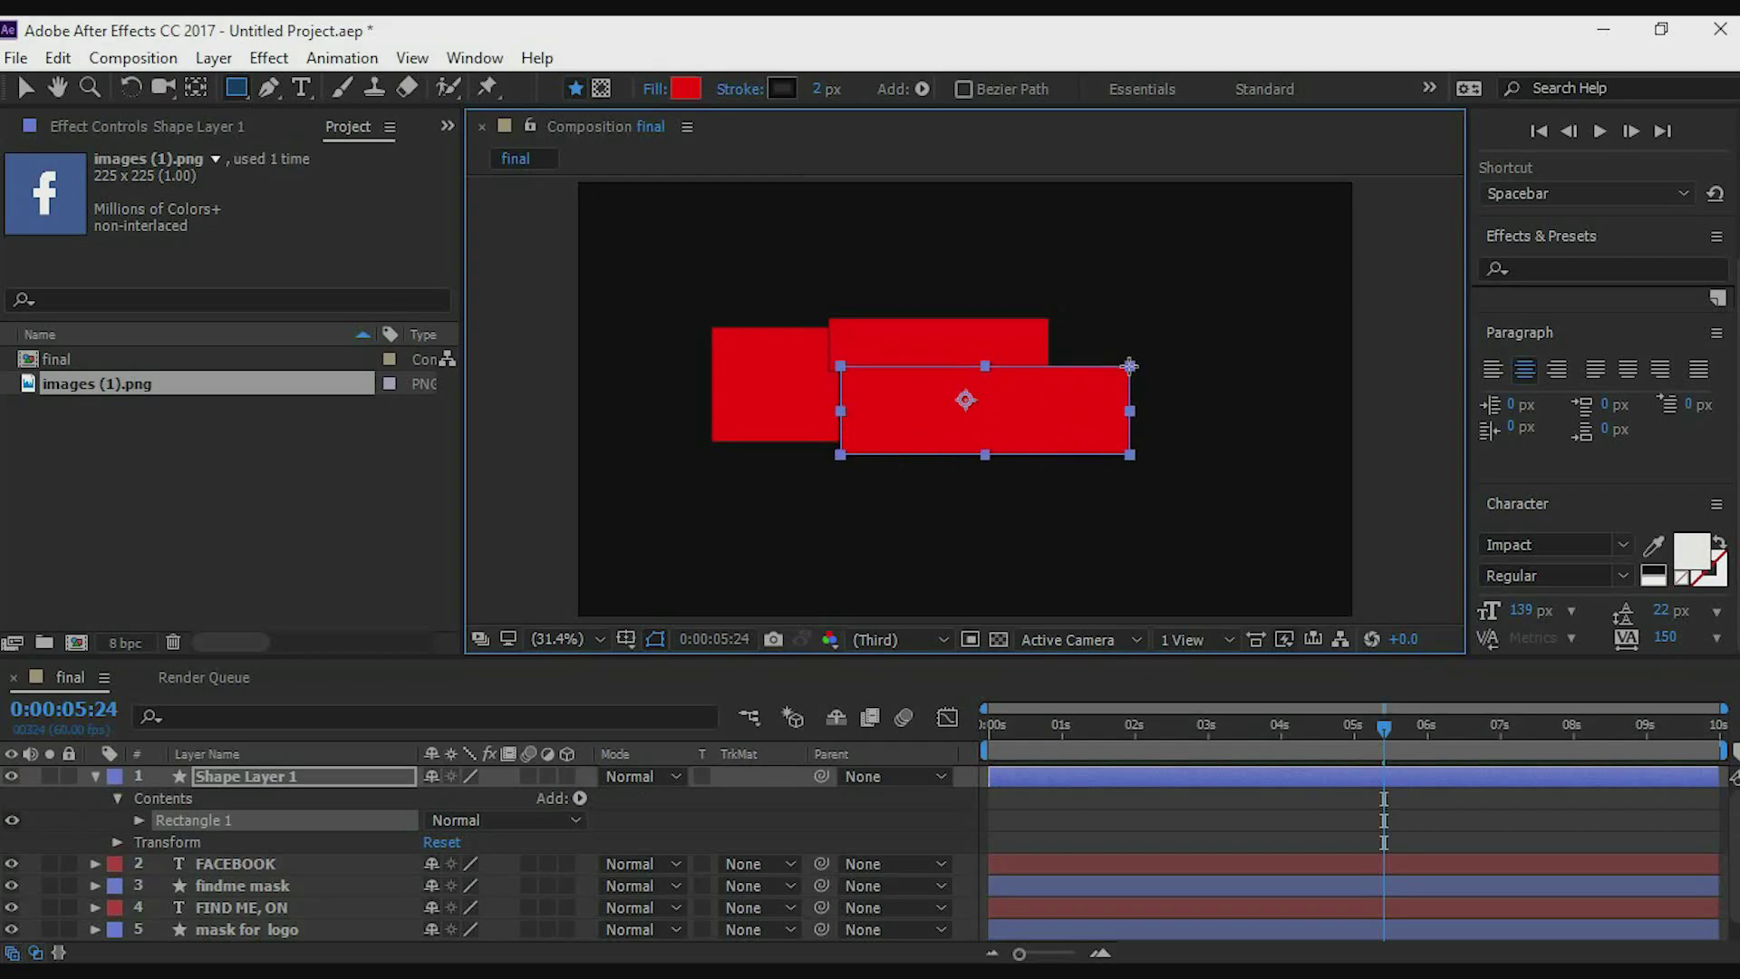
click(28, 91)
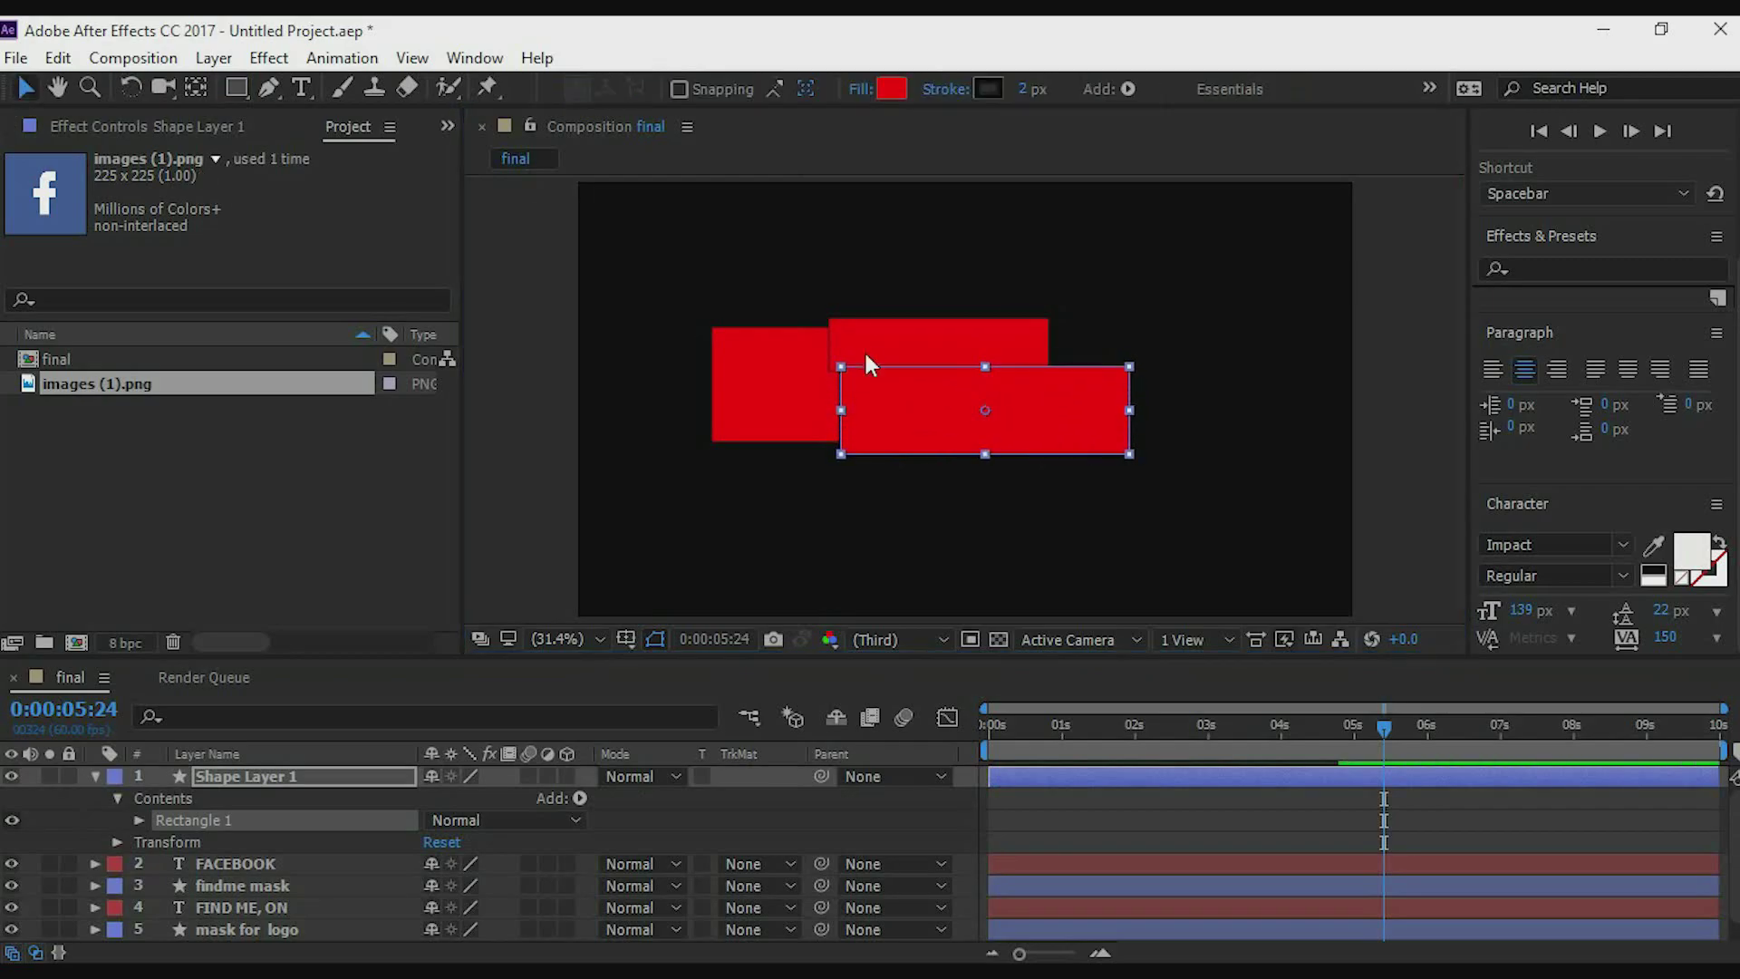
drag(877, 408, 873, 398)
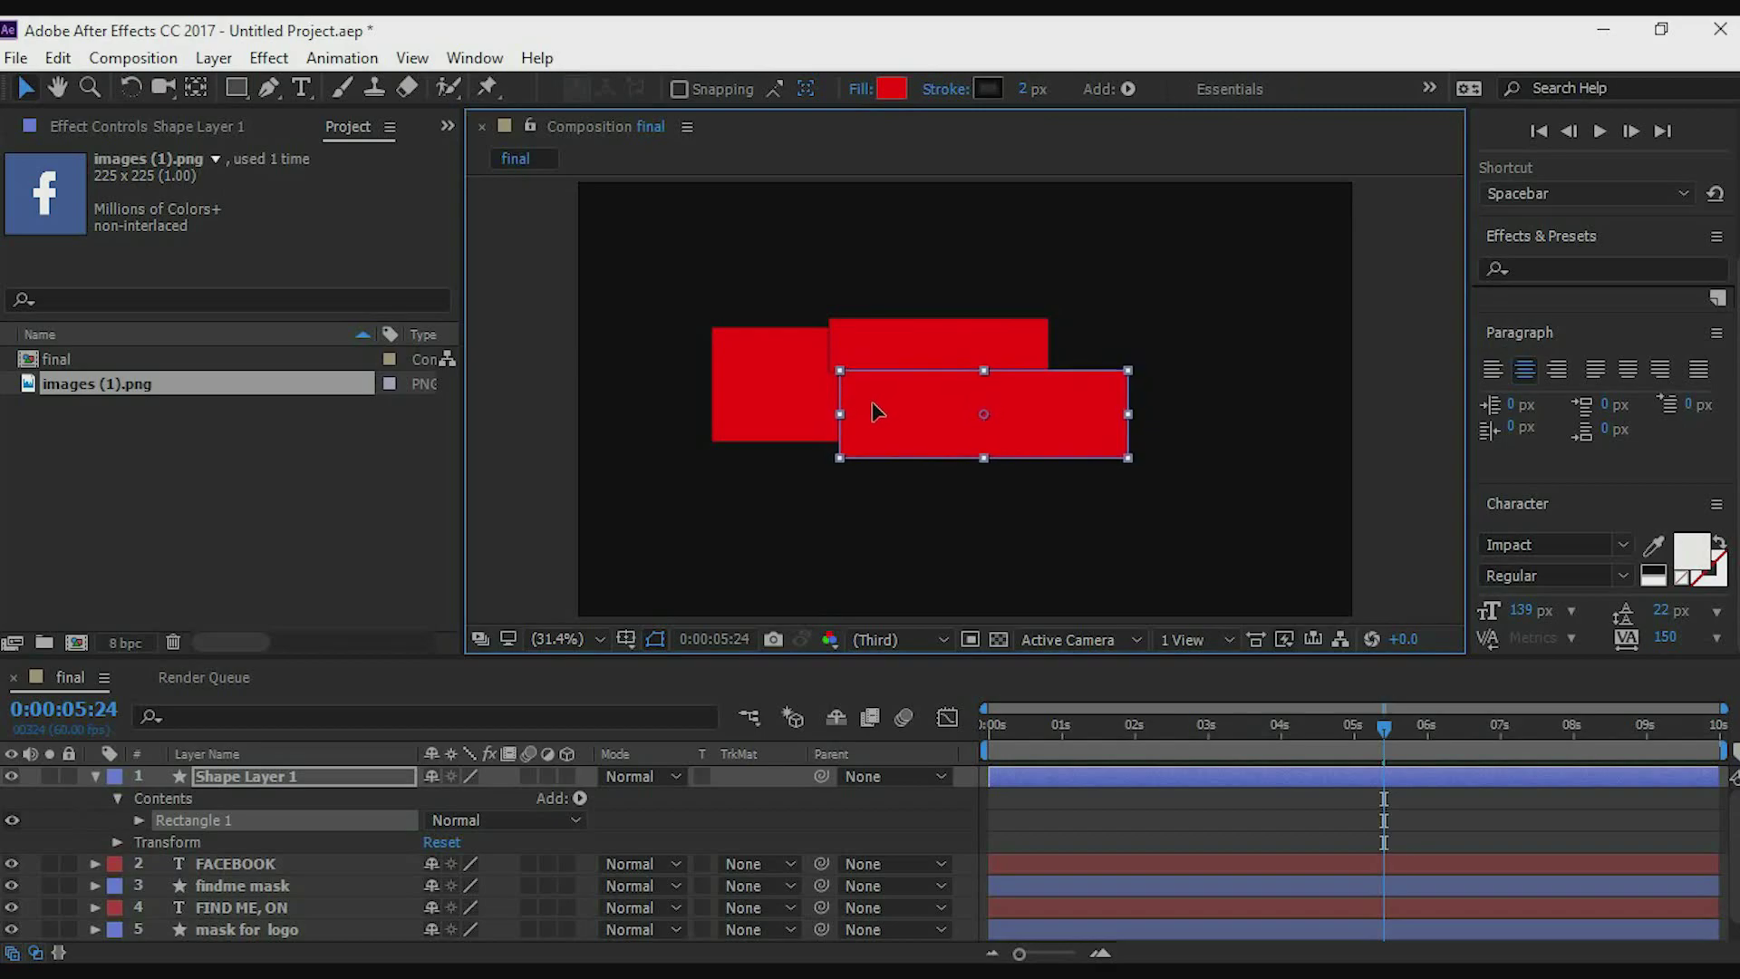
drag(873, 405, 873, 412)
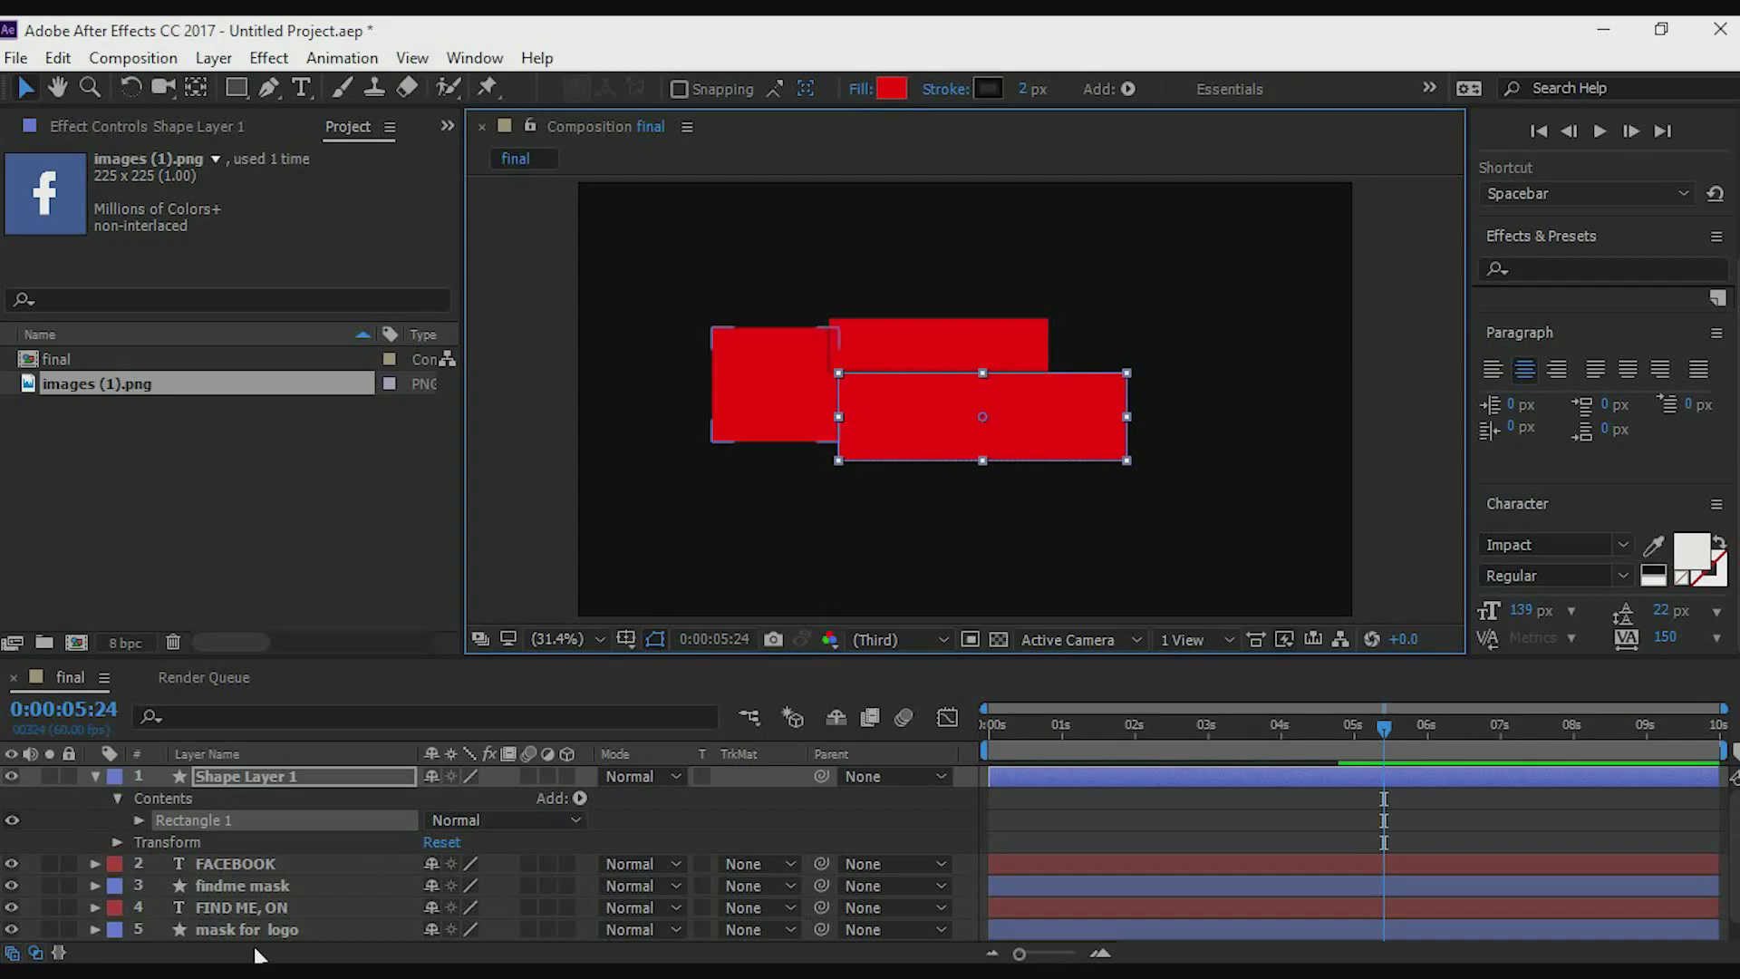
Rename the rectangle layer 'mask for fb' and collapse its properties.
right_click(302, 774)
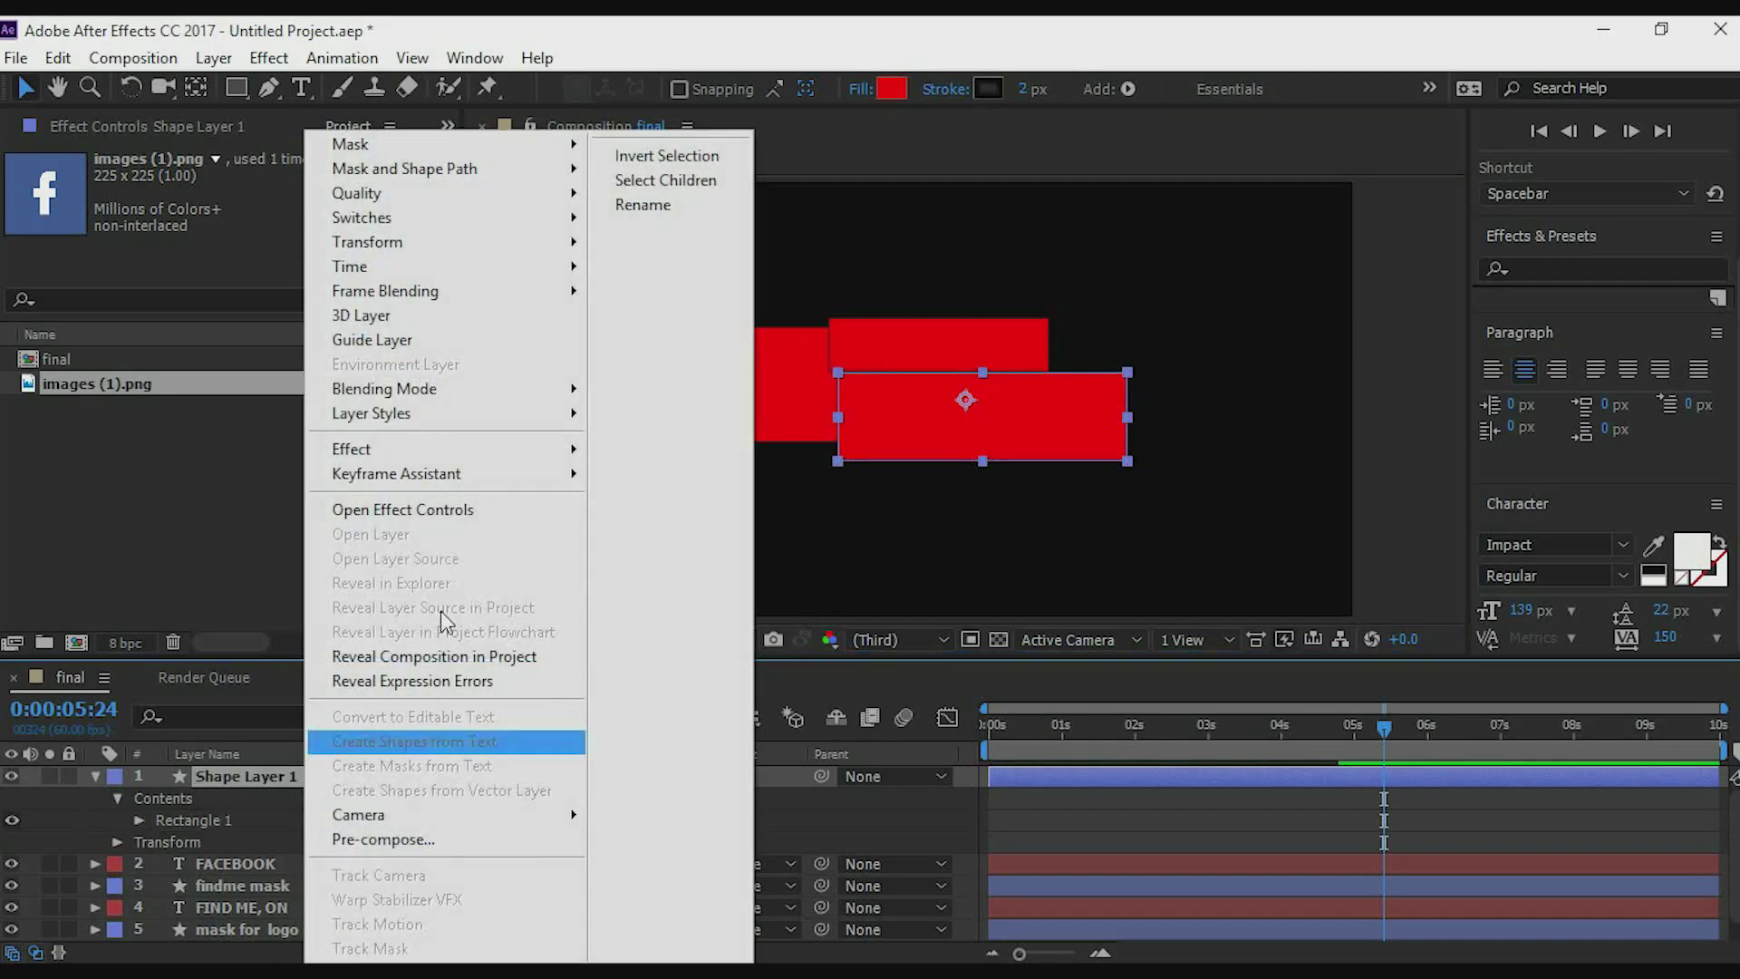
click(654, 209)
text(mask for fb)
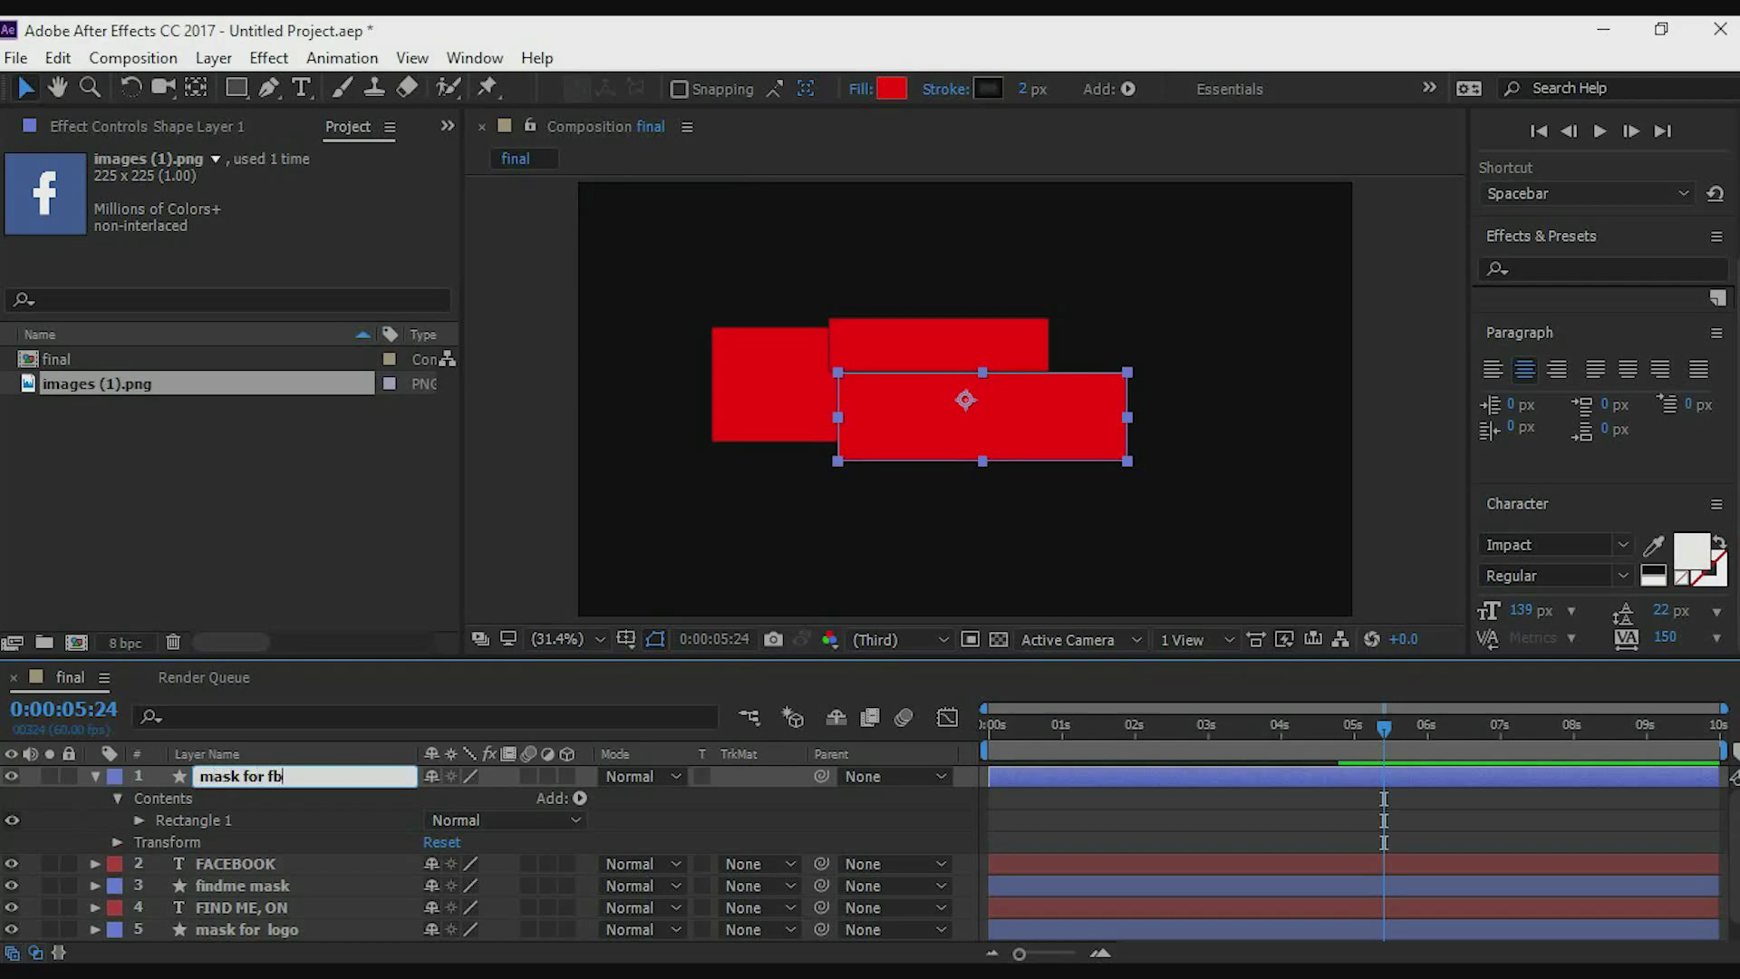
key(Return)
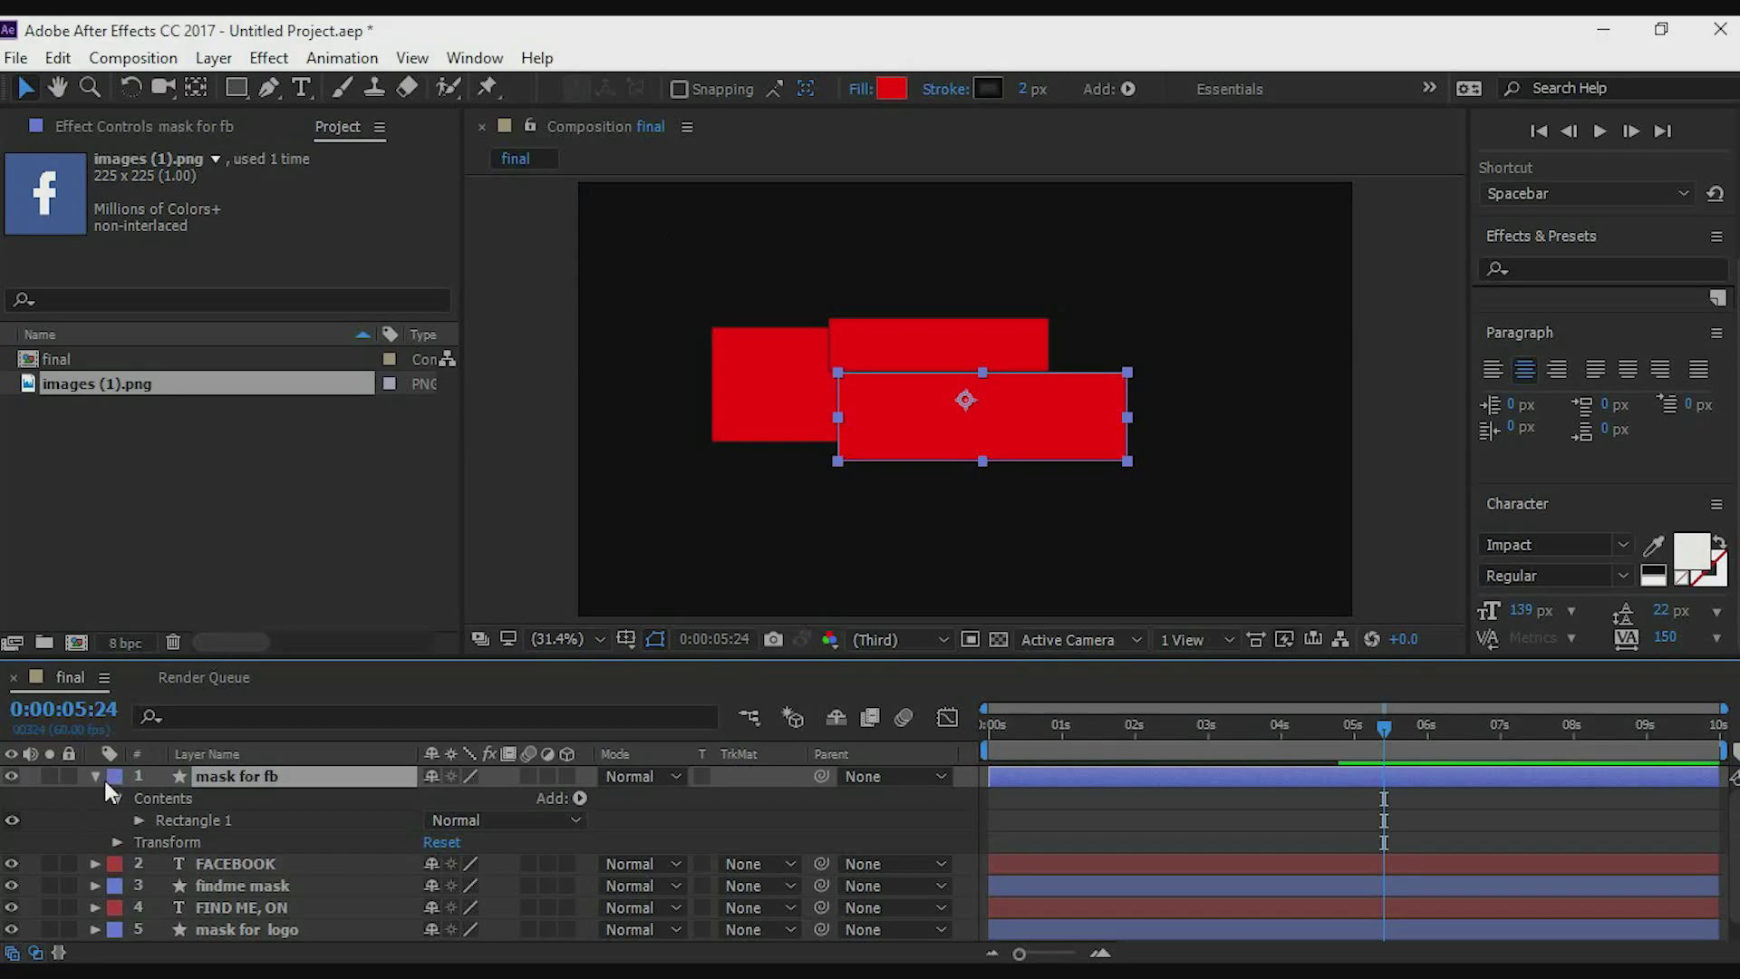
click(95, 778)
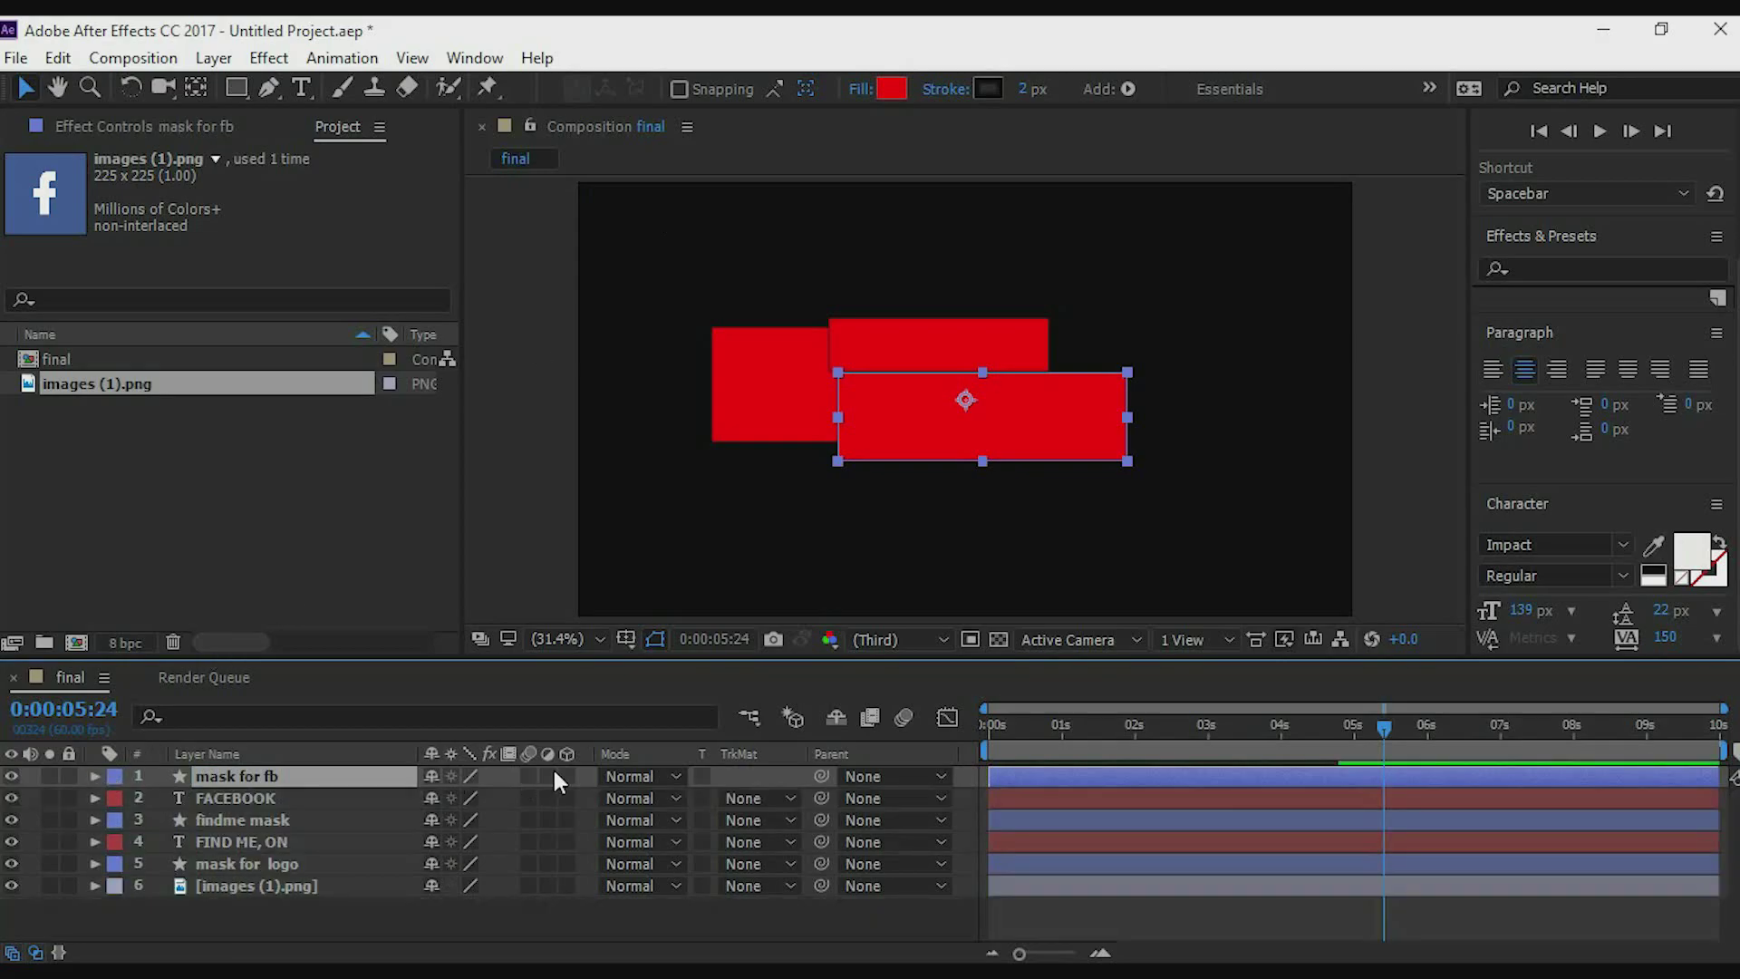
Set the logo image's track matte to Alpha Matte using 'mask for logo'.
right_click(857, 751)
mouse_move(936, 847)
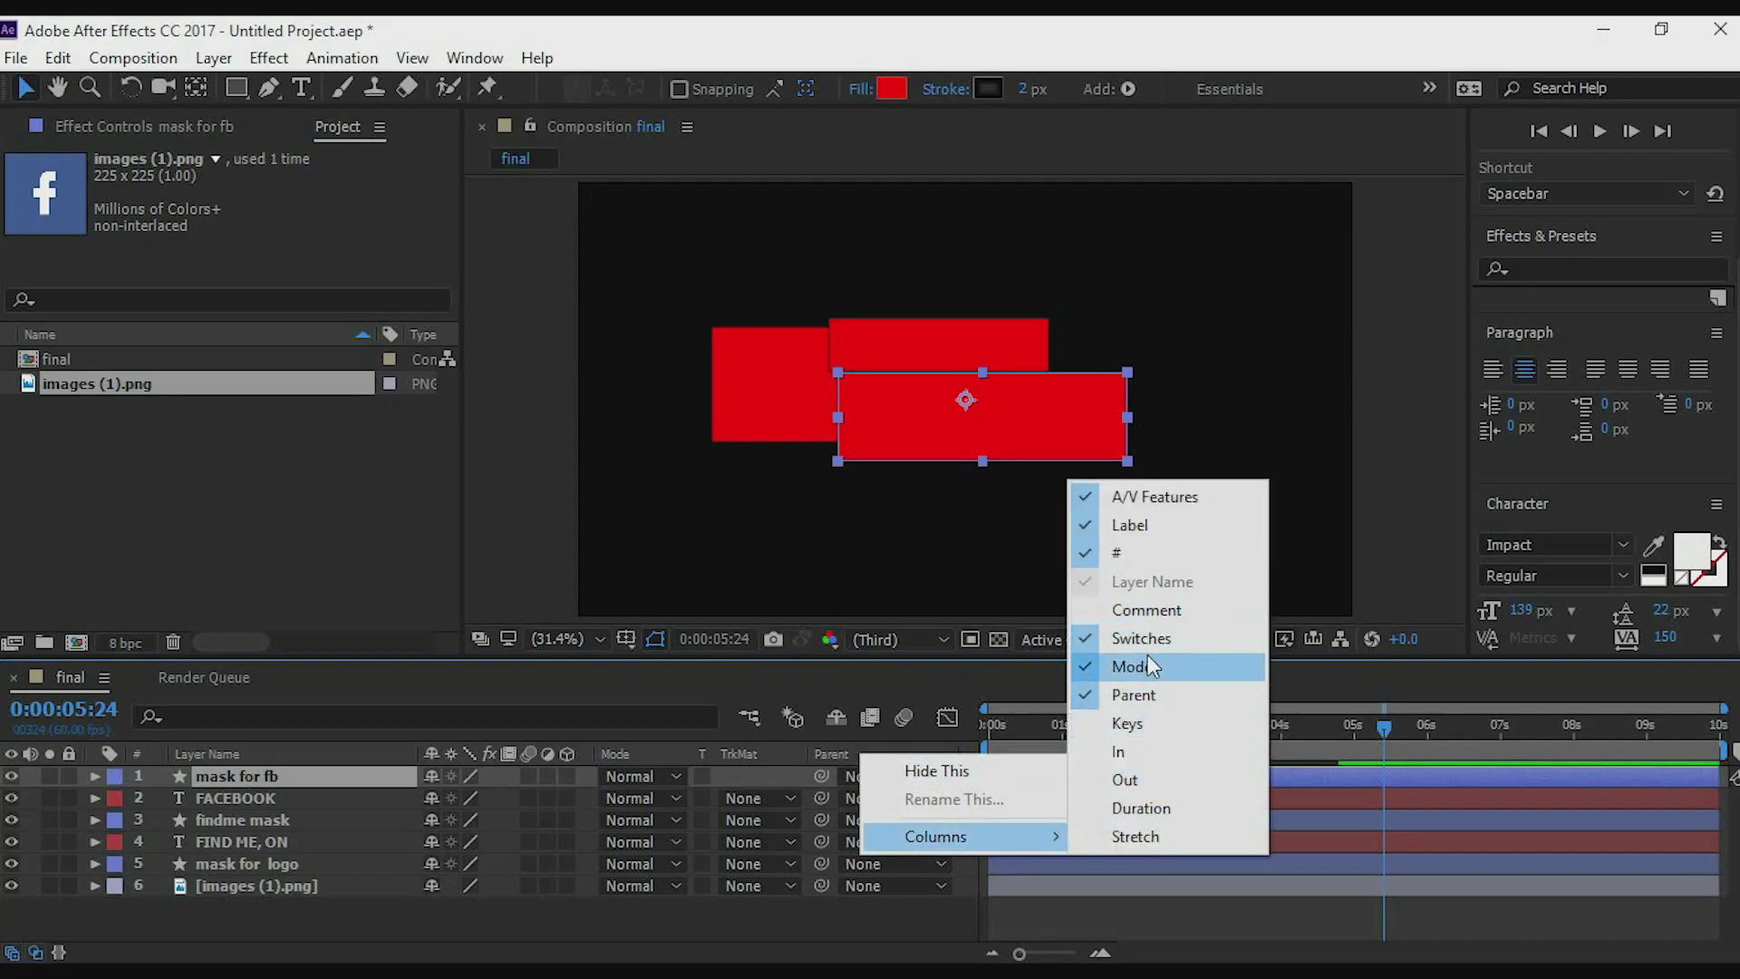
click(774, 673)
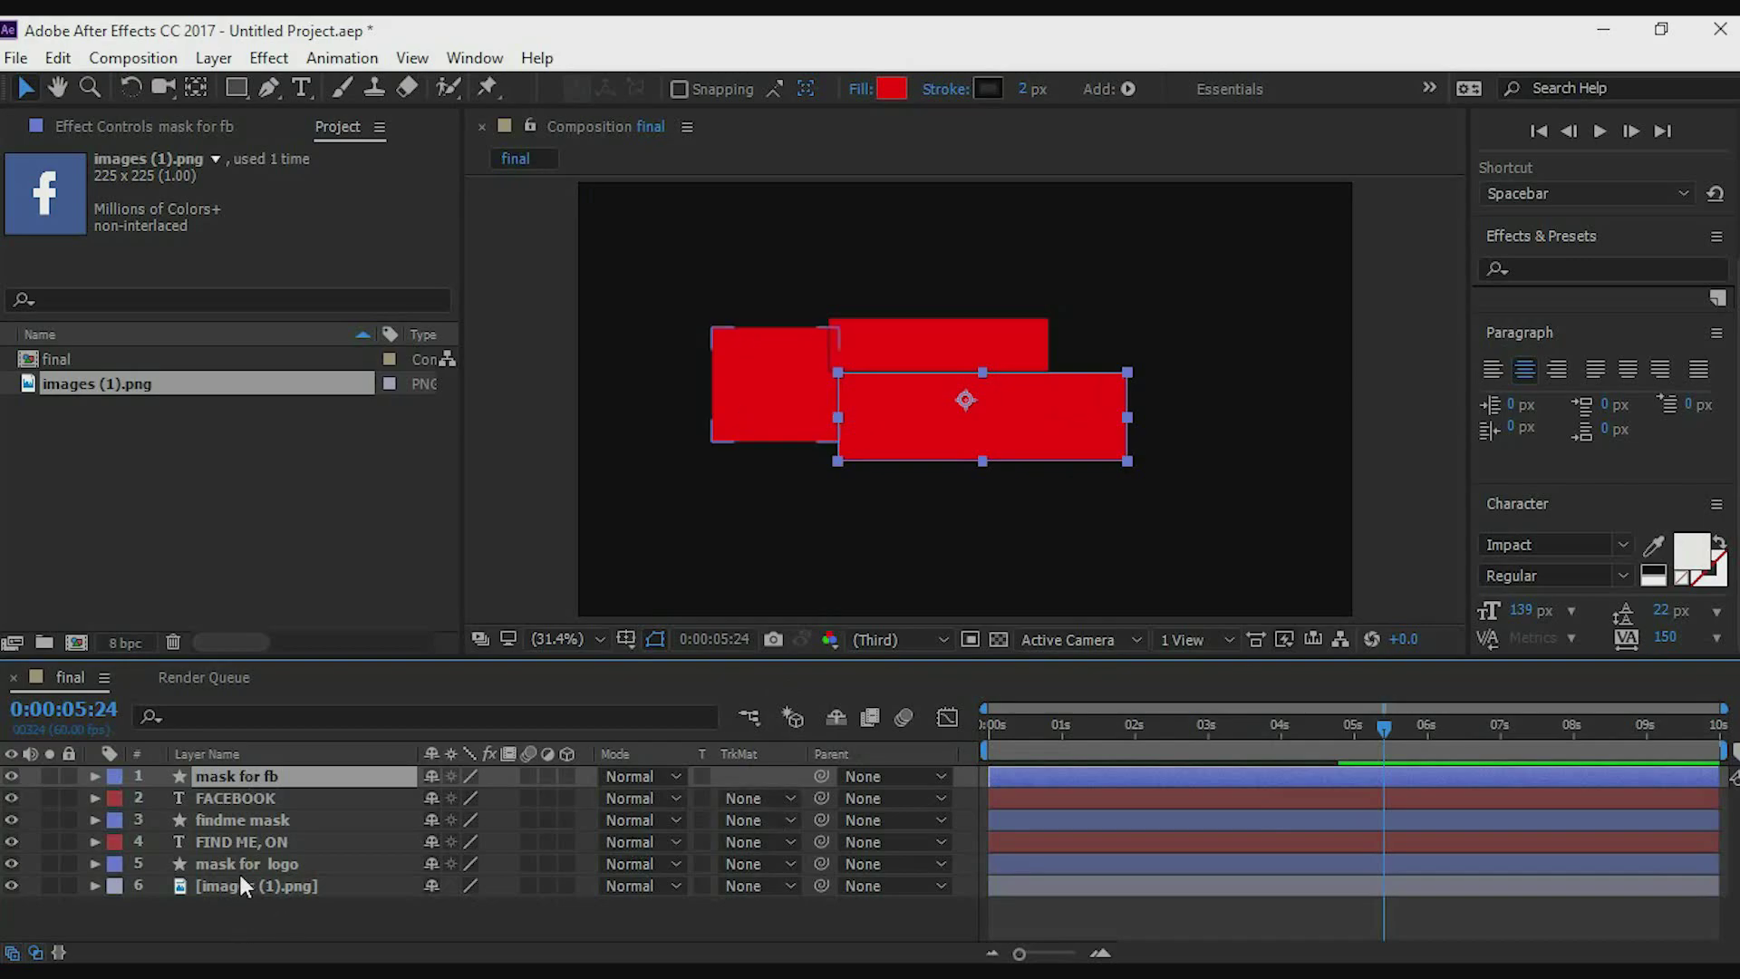
click(763, 861)
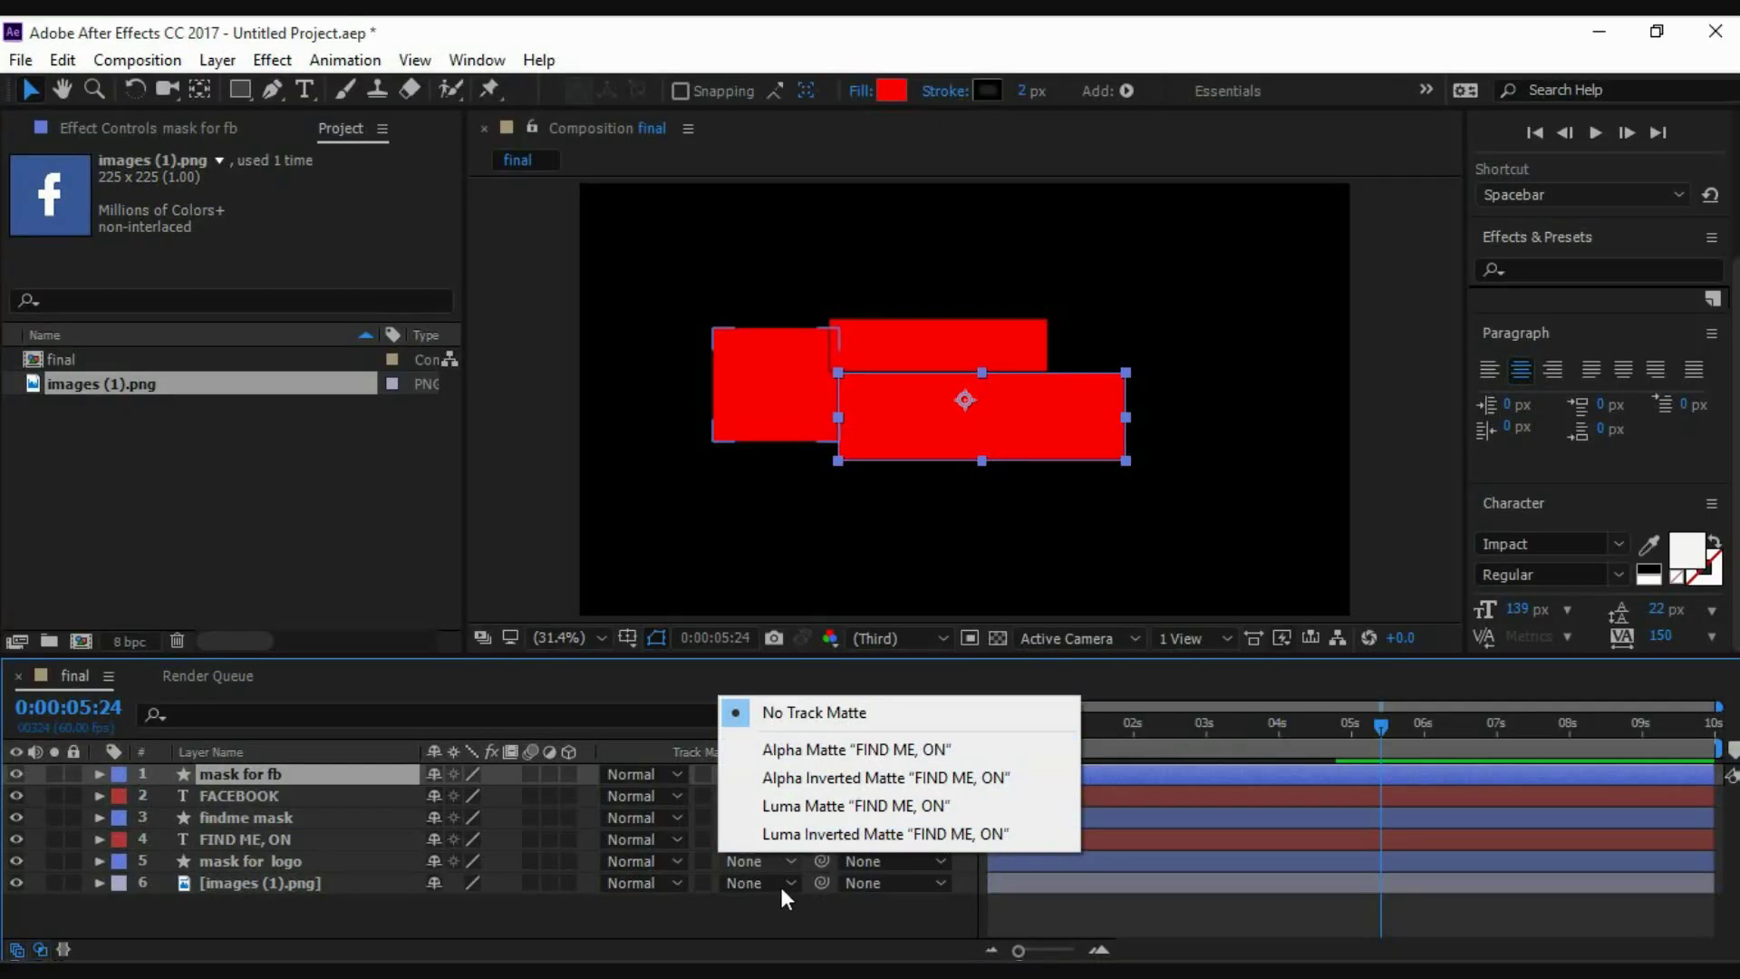
click(780, 881)
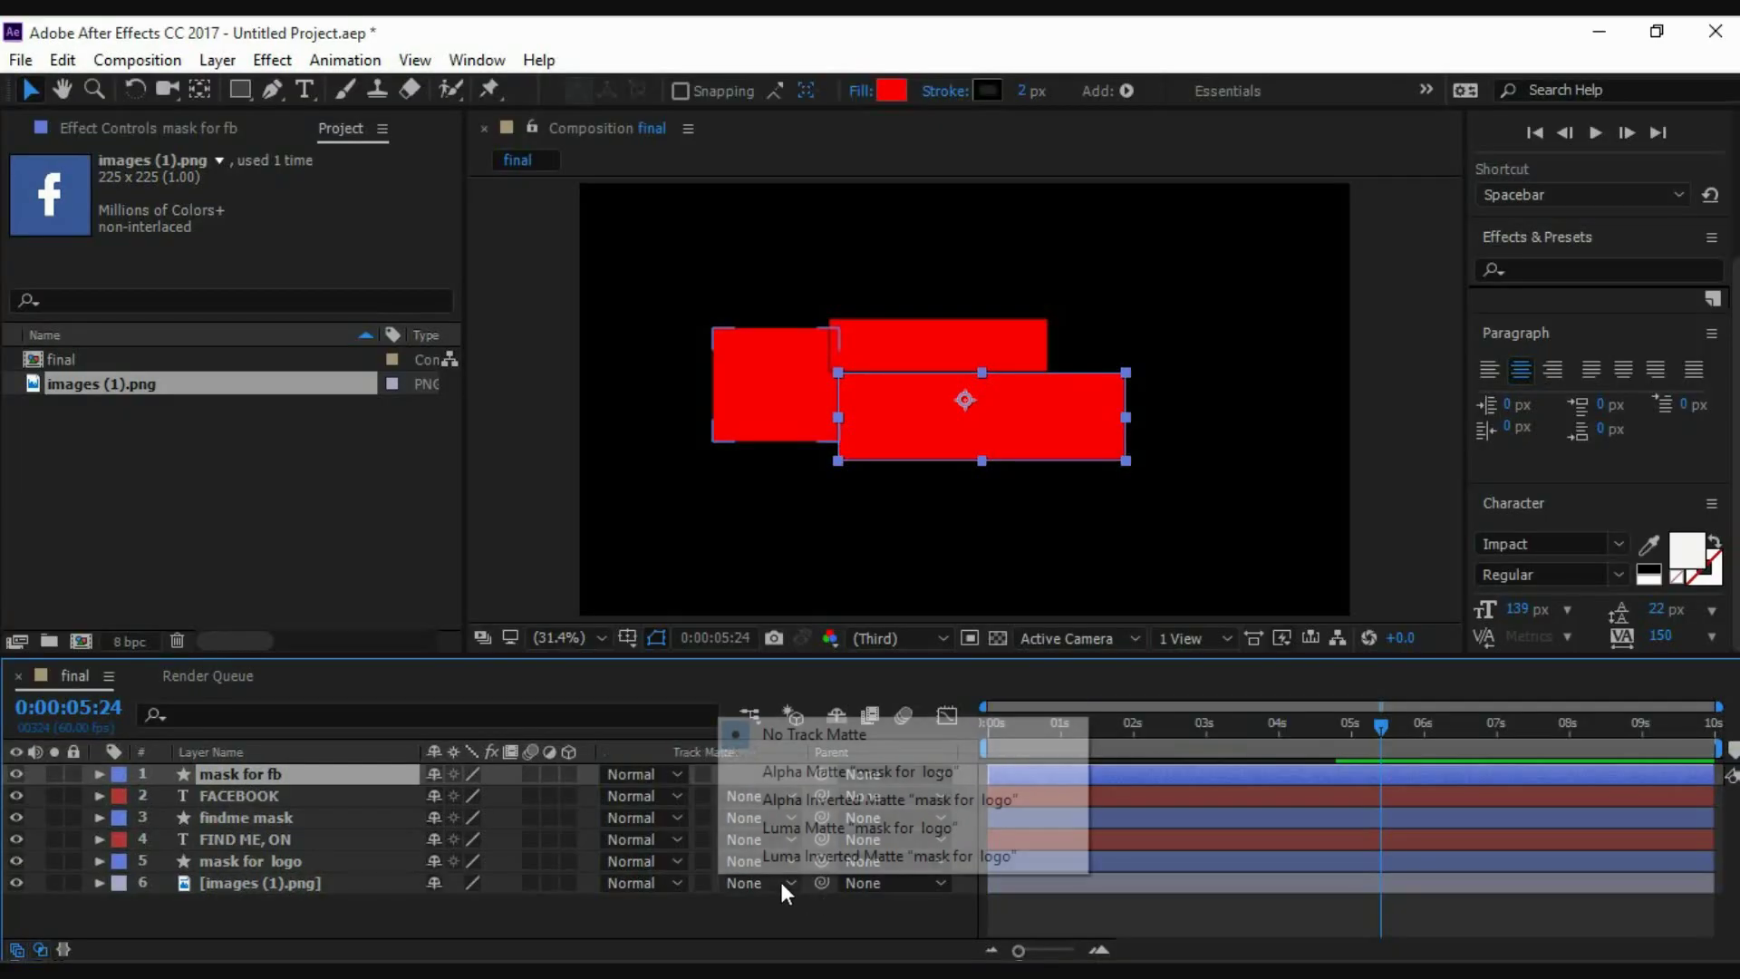
click(902, 779)
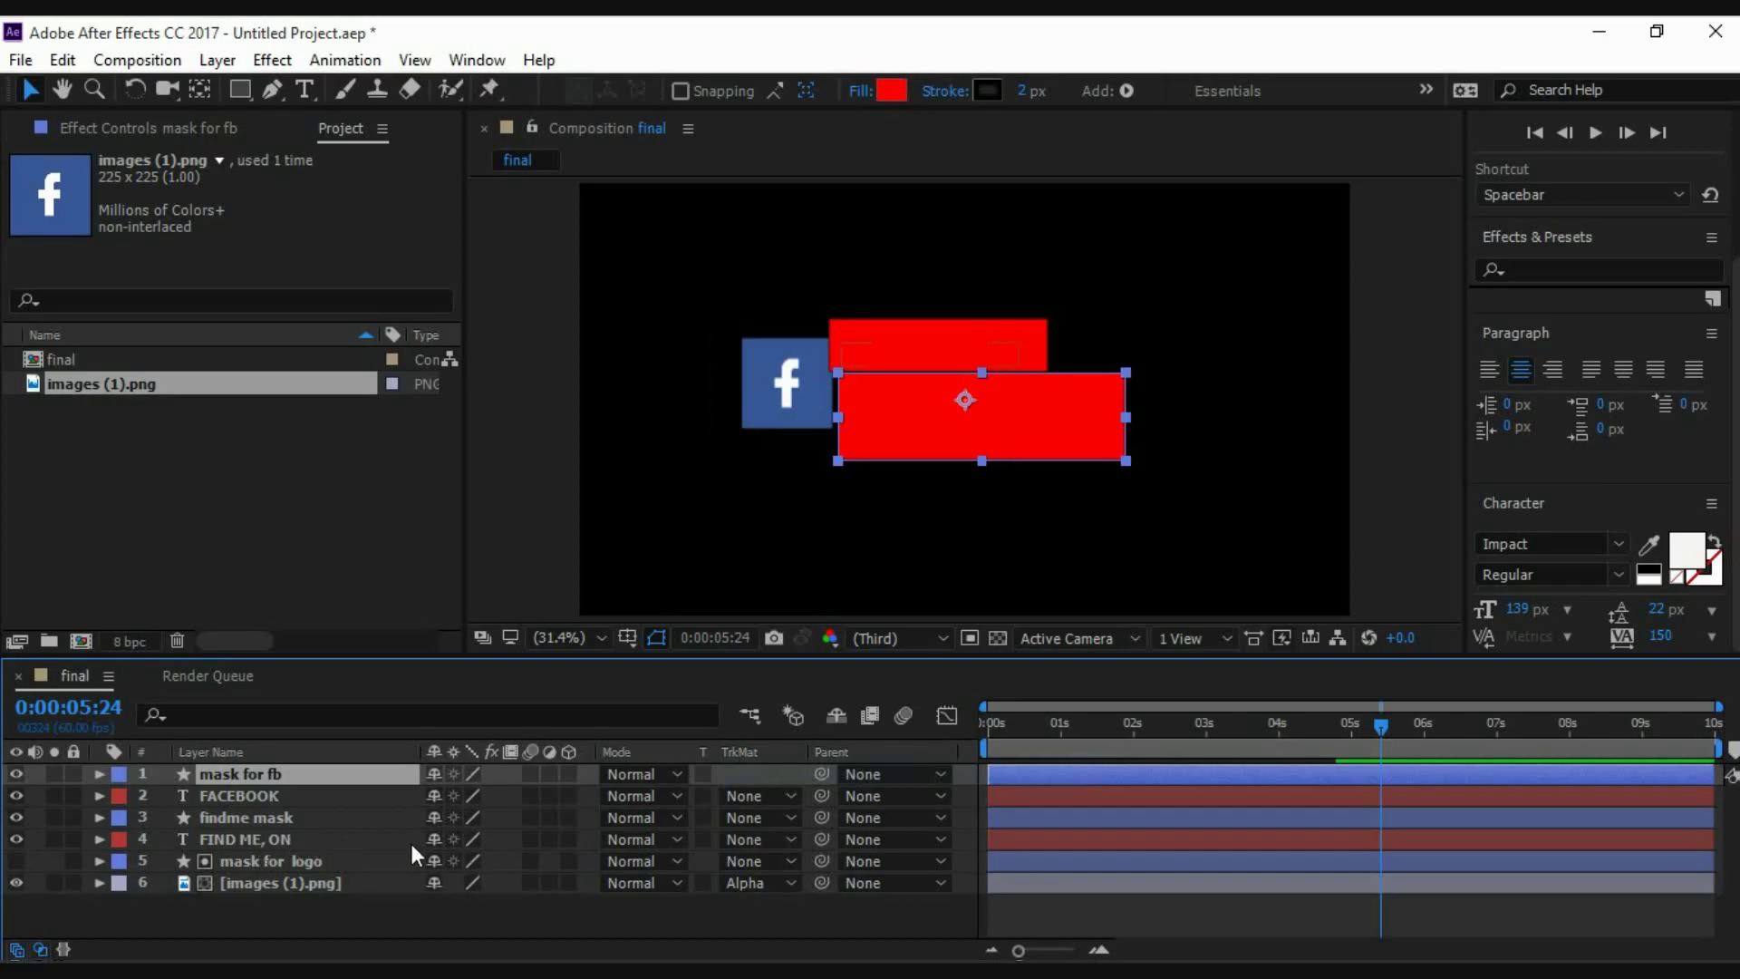
Matte FIND ME, ON with 'findme mask' and FACEBOOK with 'mask for fb'.
click(775, 839)
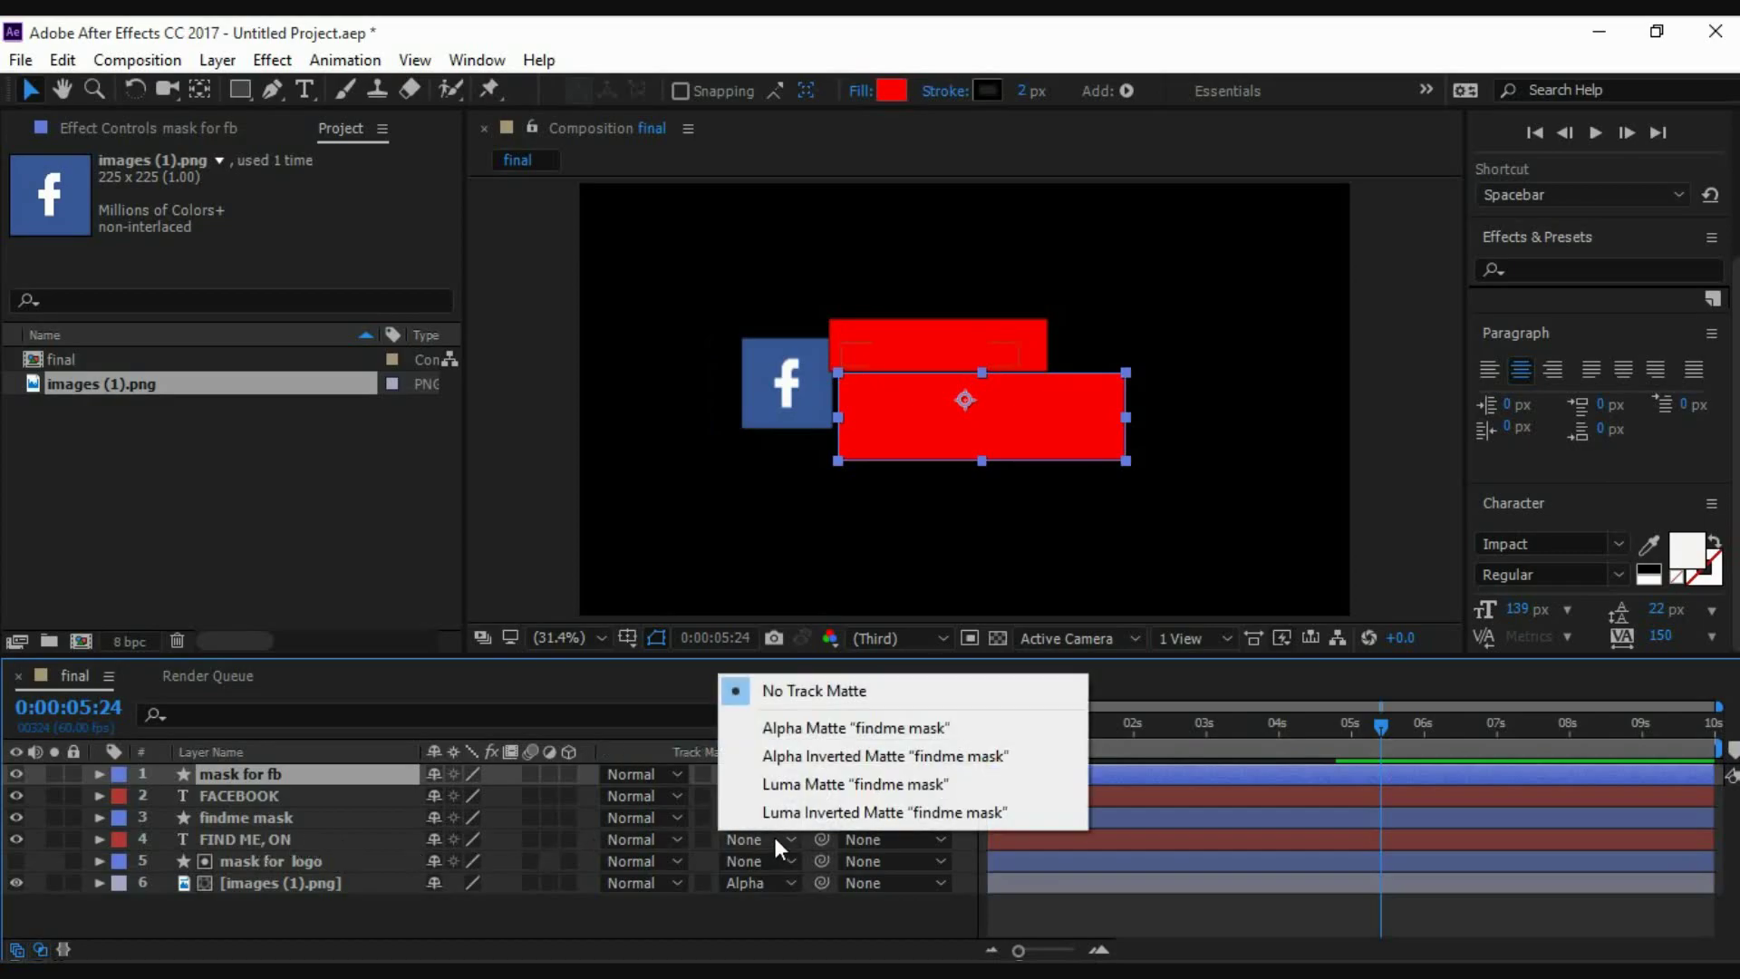
click(825, 730)
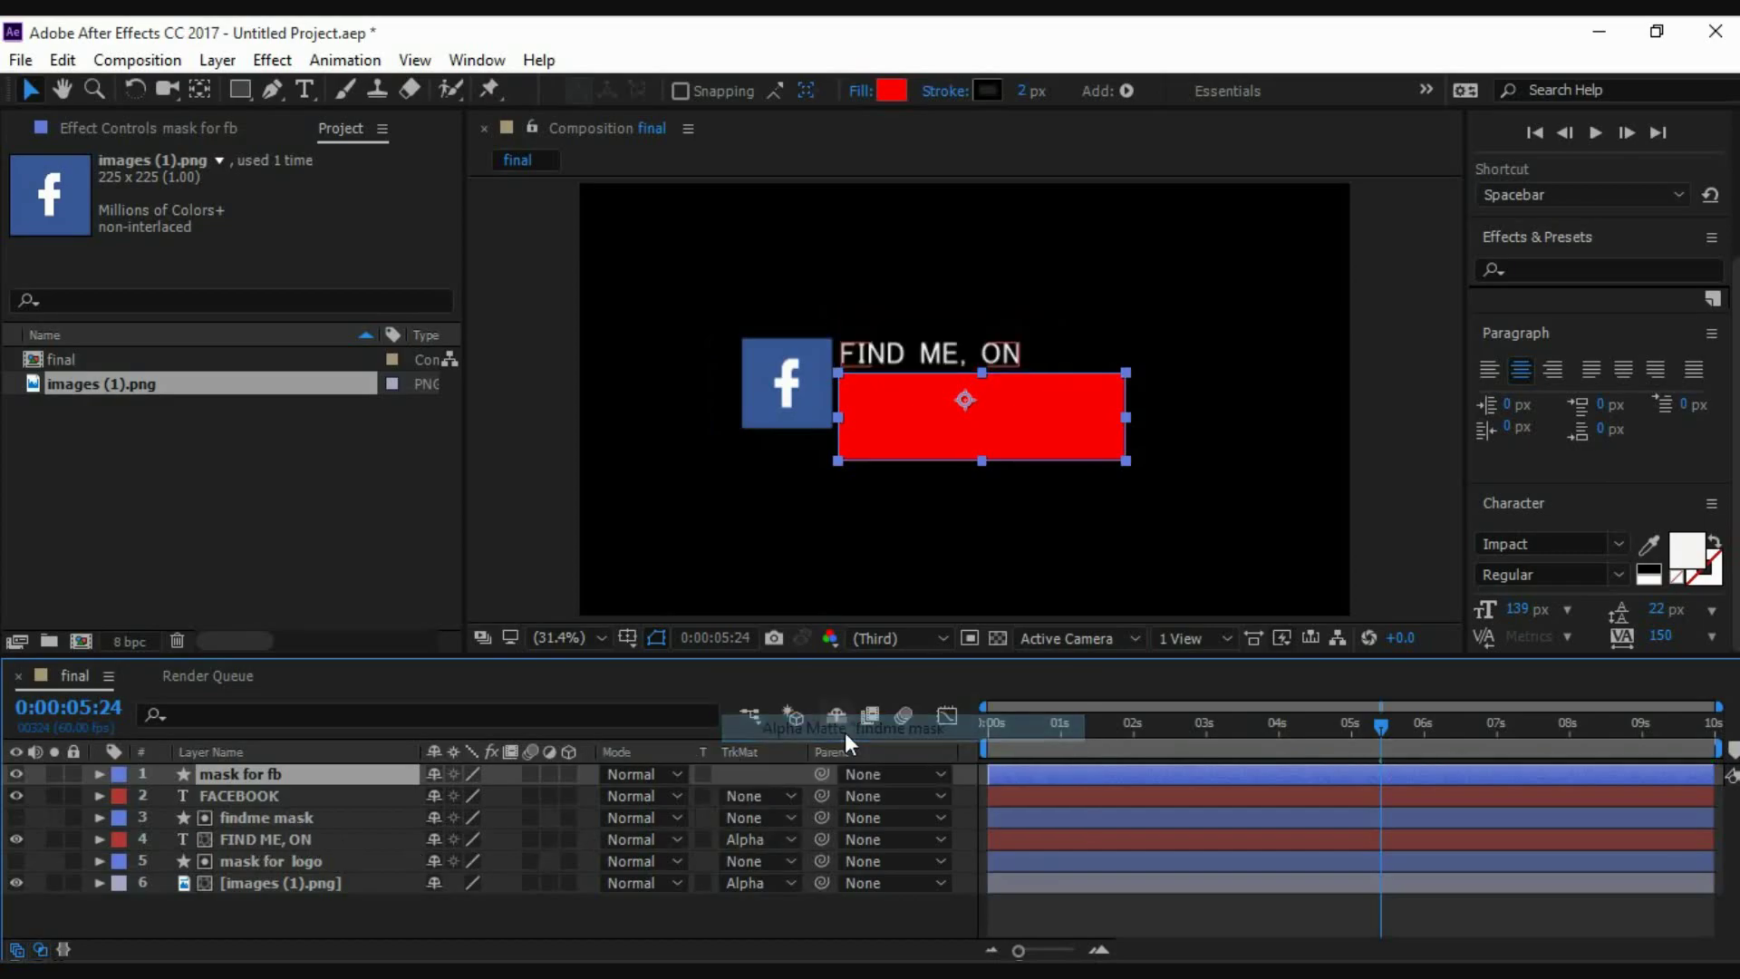
click(774, 796)
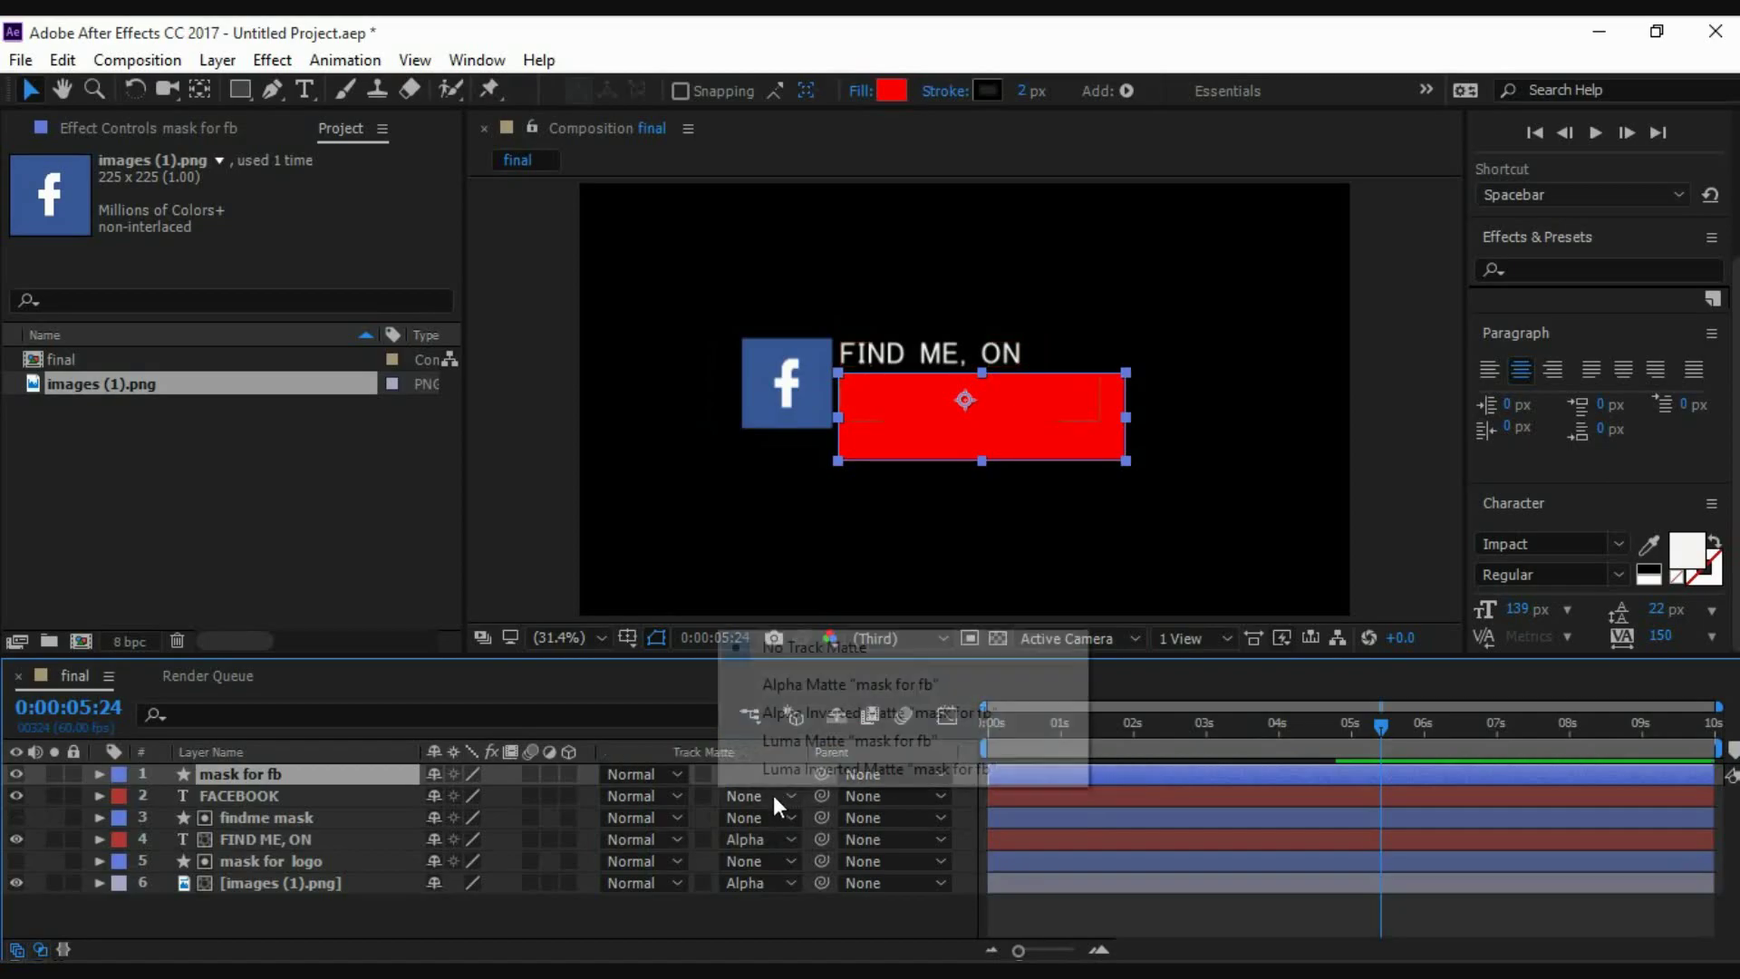
click(888, 687)
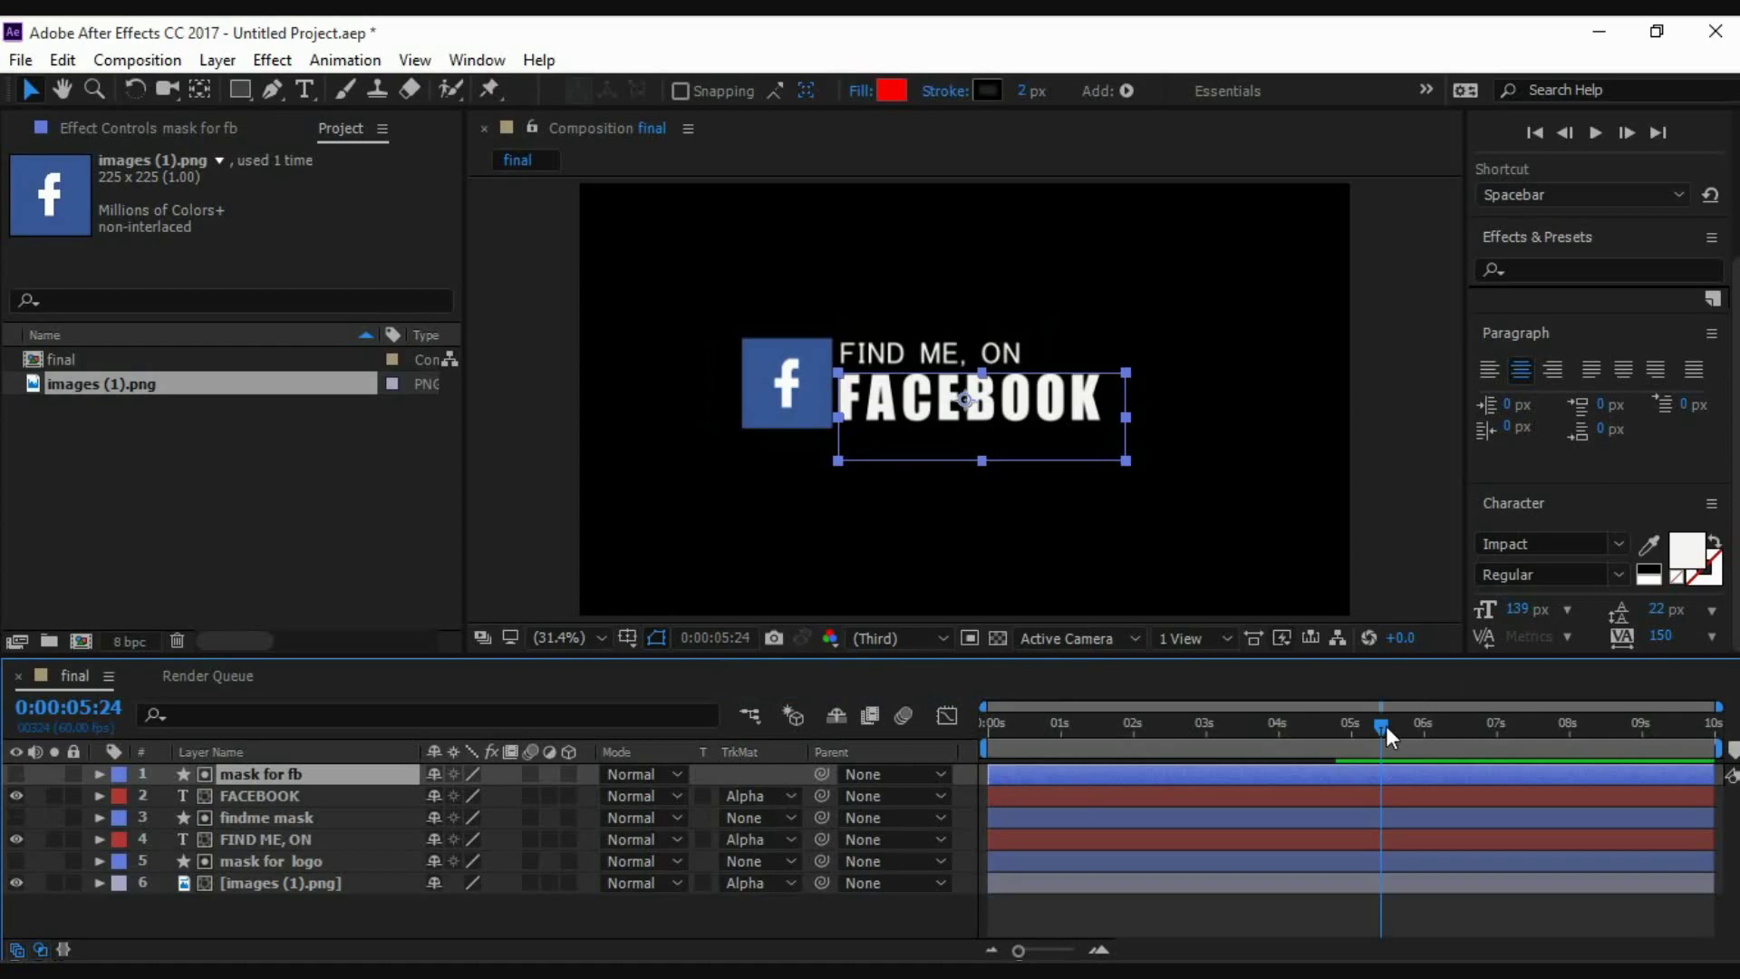
Preview the matte reveal, checking the FIND ME, ON and findme mask layers, and replay from 0:00:01:15.
drag(1385, 725, 1142, 729)
key(space)
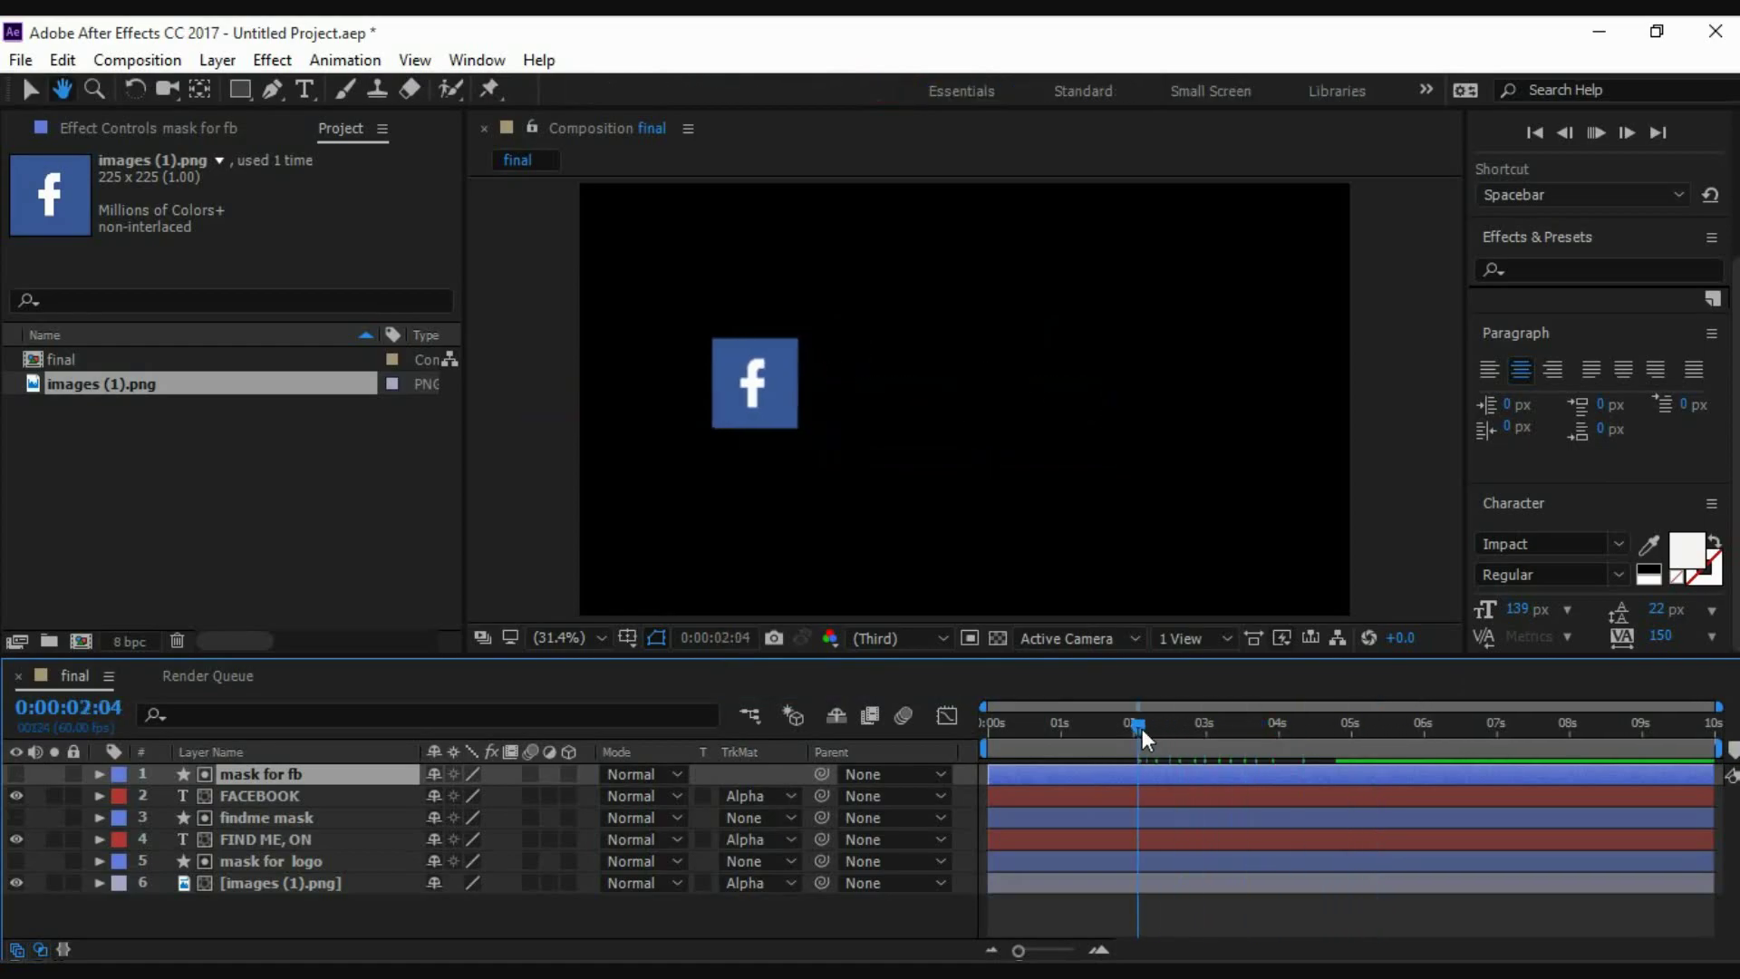
key(space)
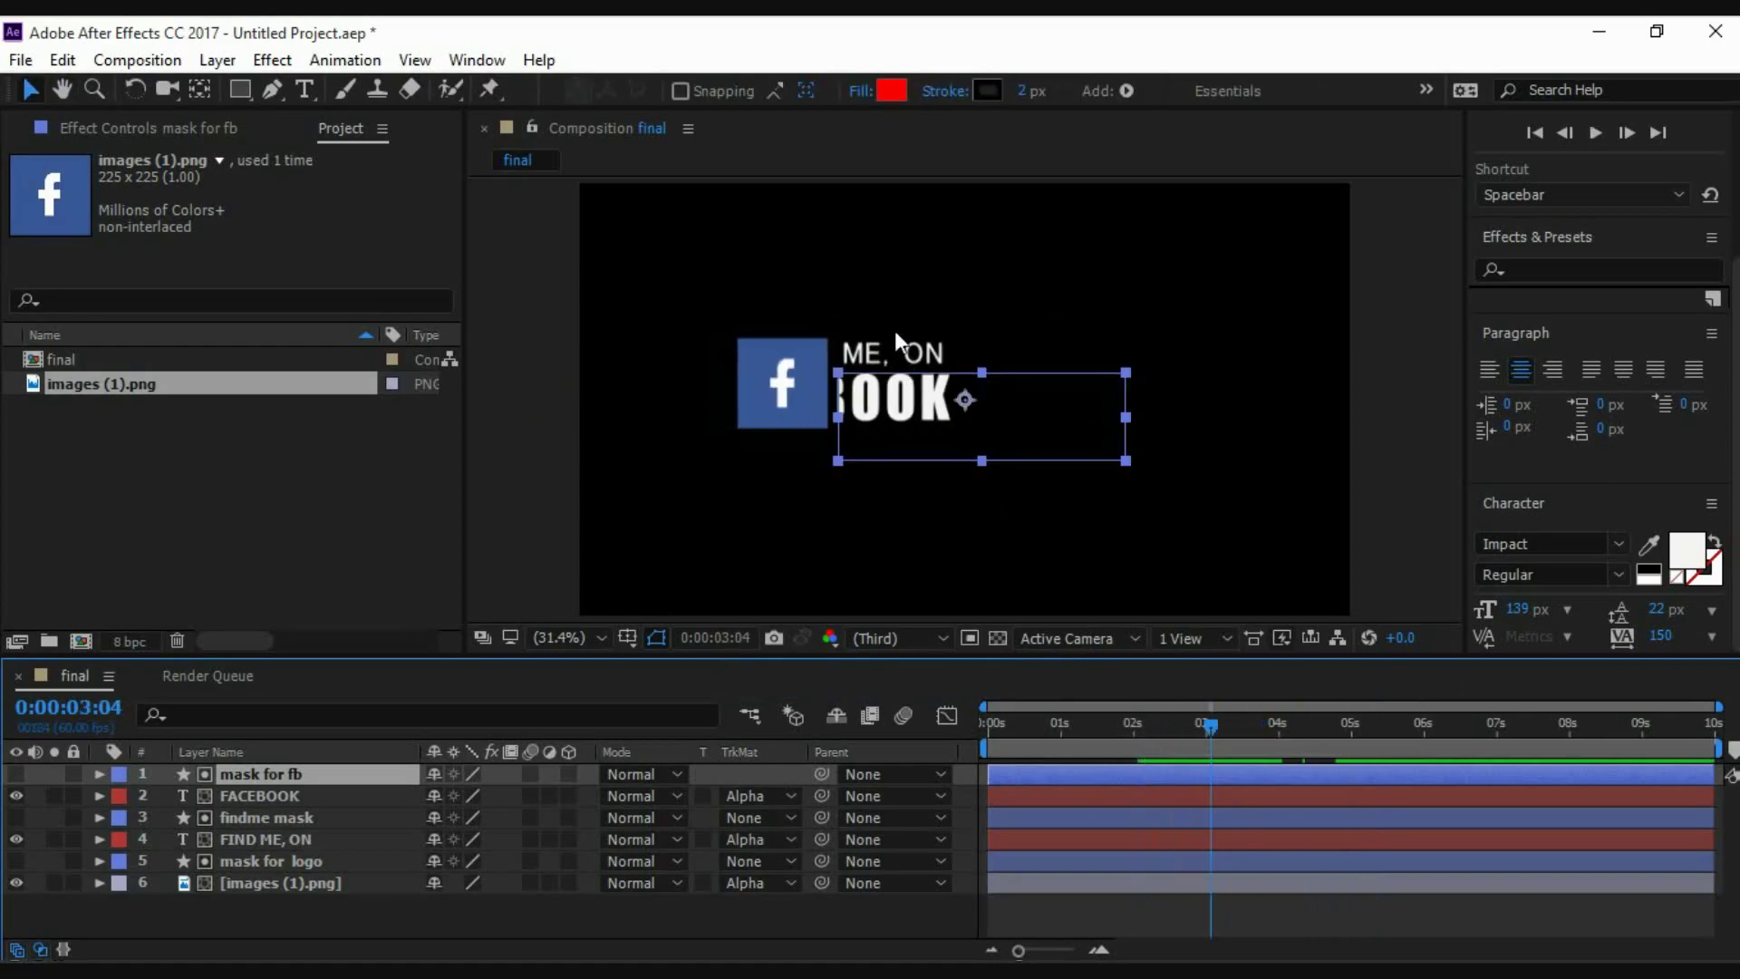
click(895, 340)
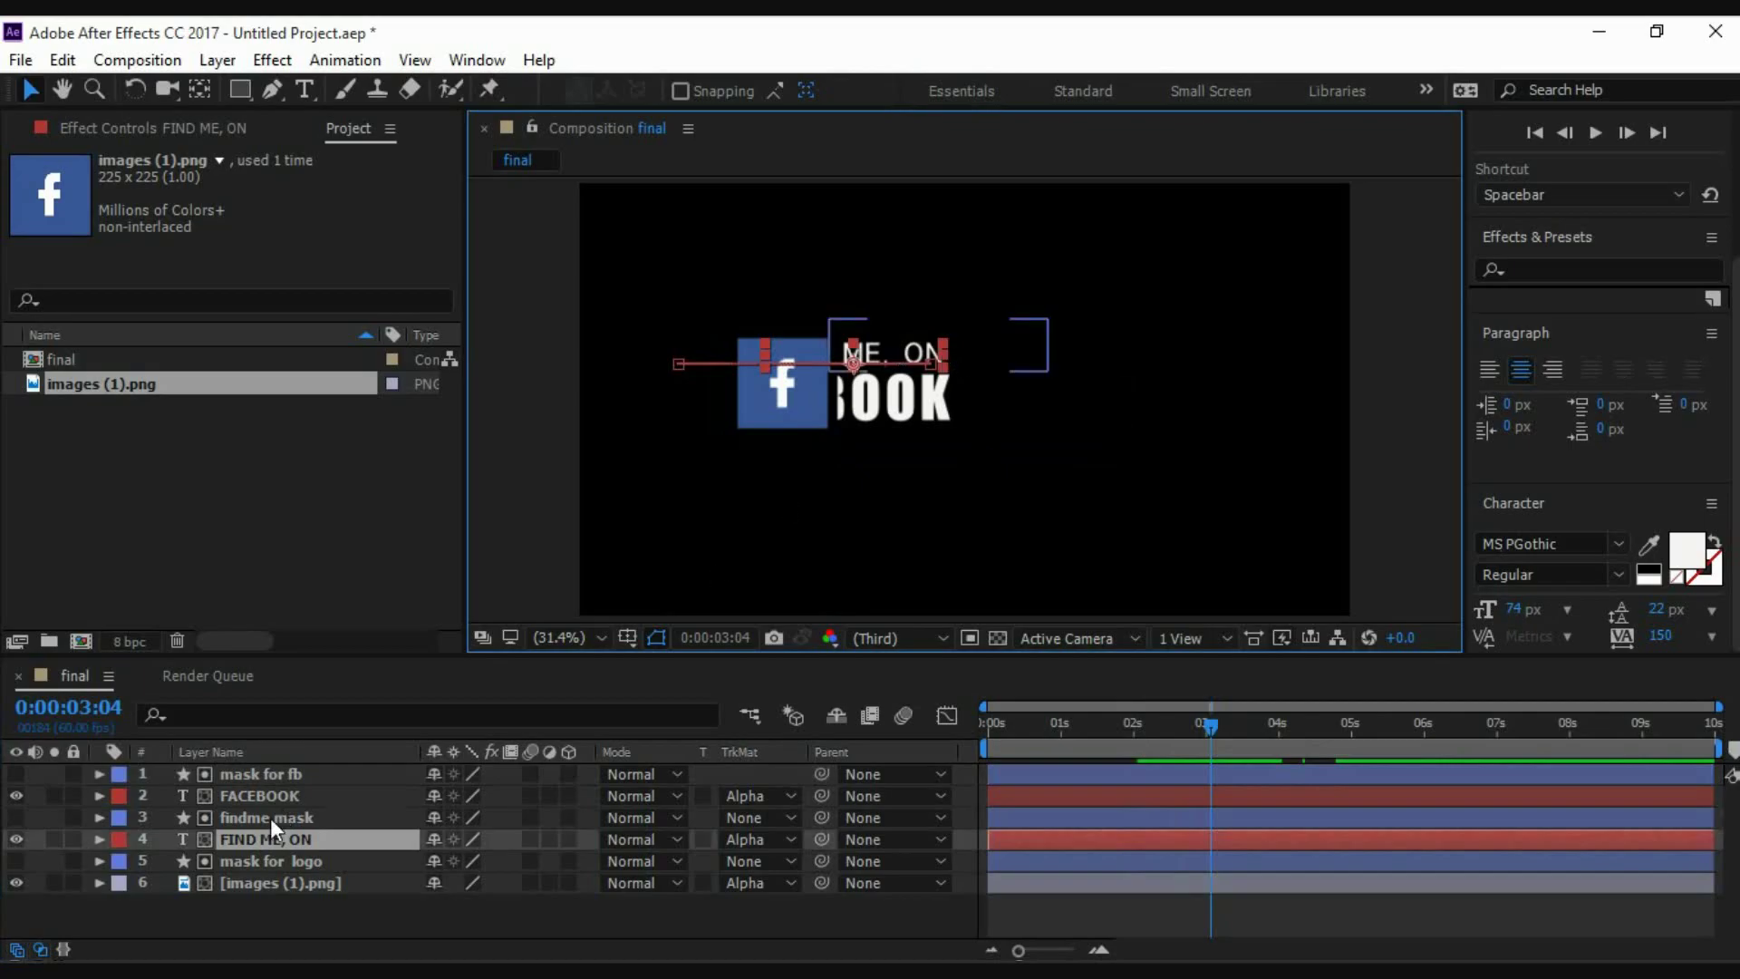
click(276, 818)
click(1009, 335)
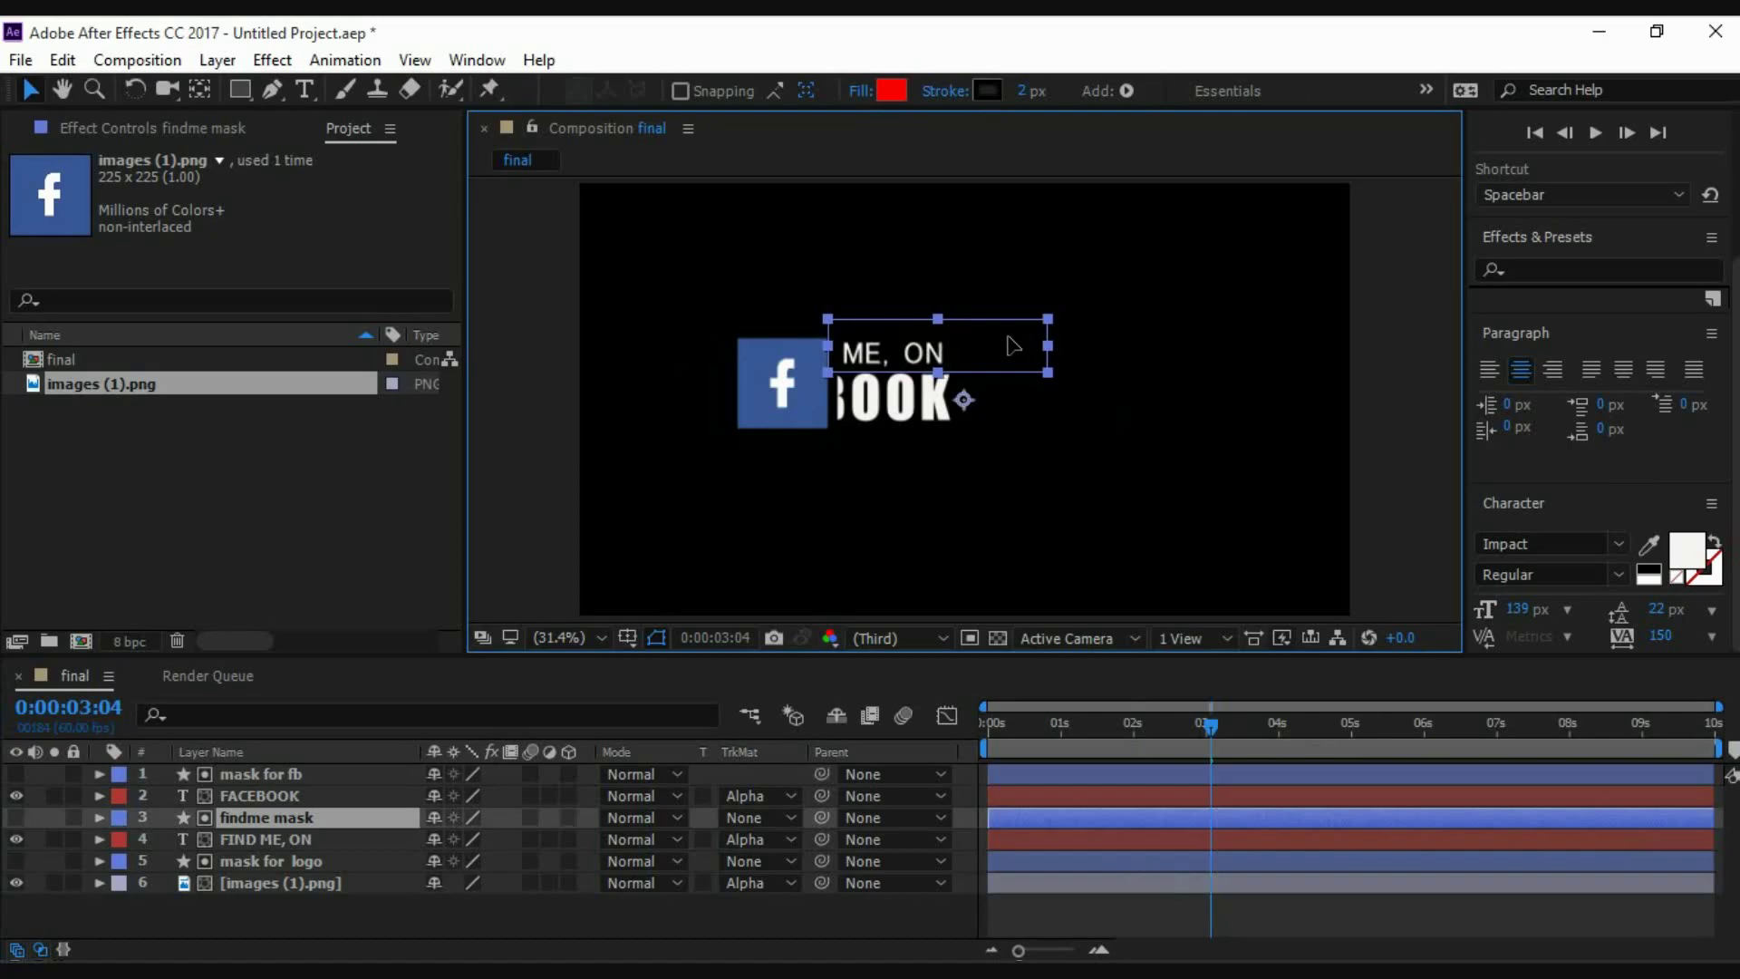
key(Return)
drag(1211, 723, 1079, 731)
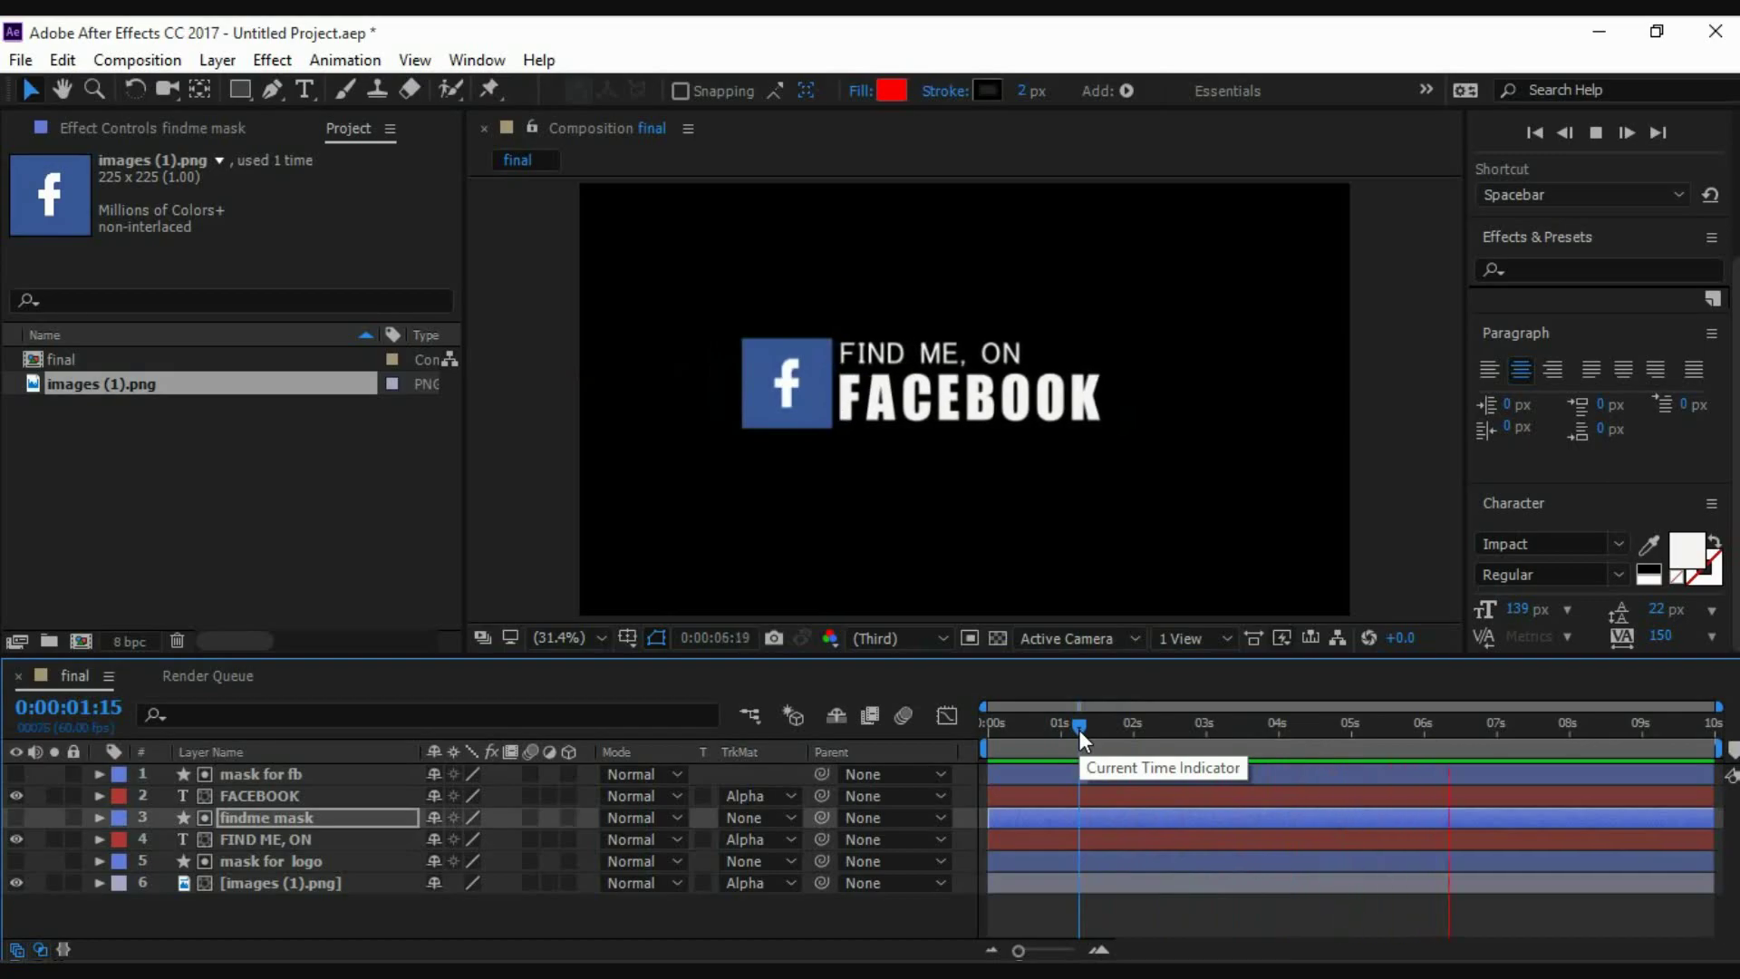
key(space)
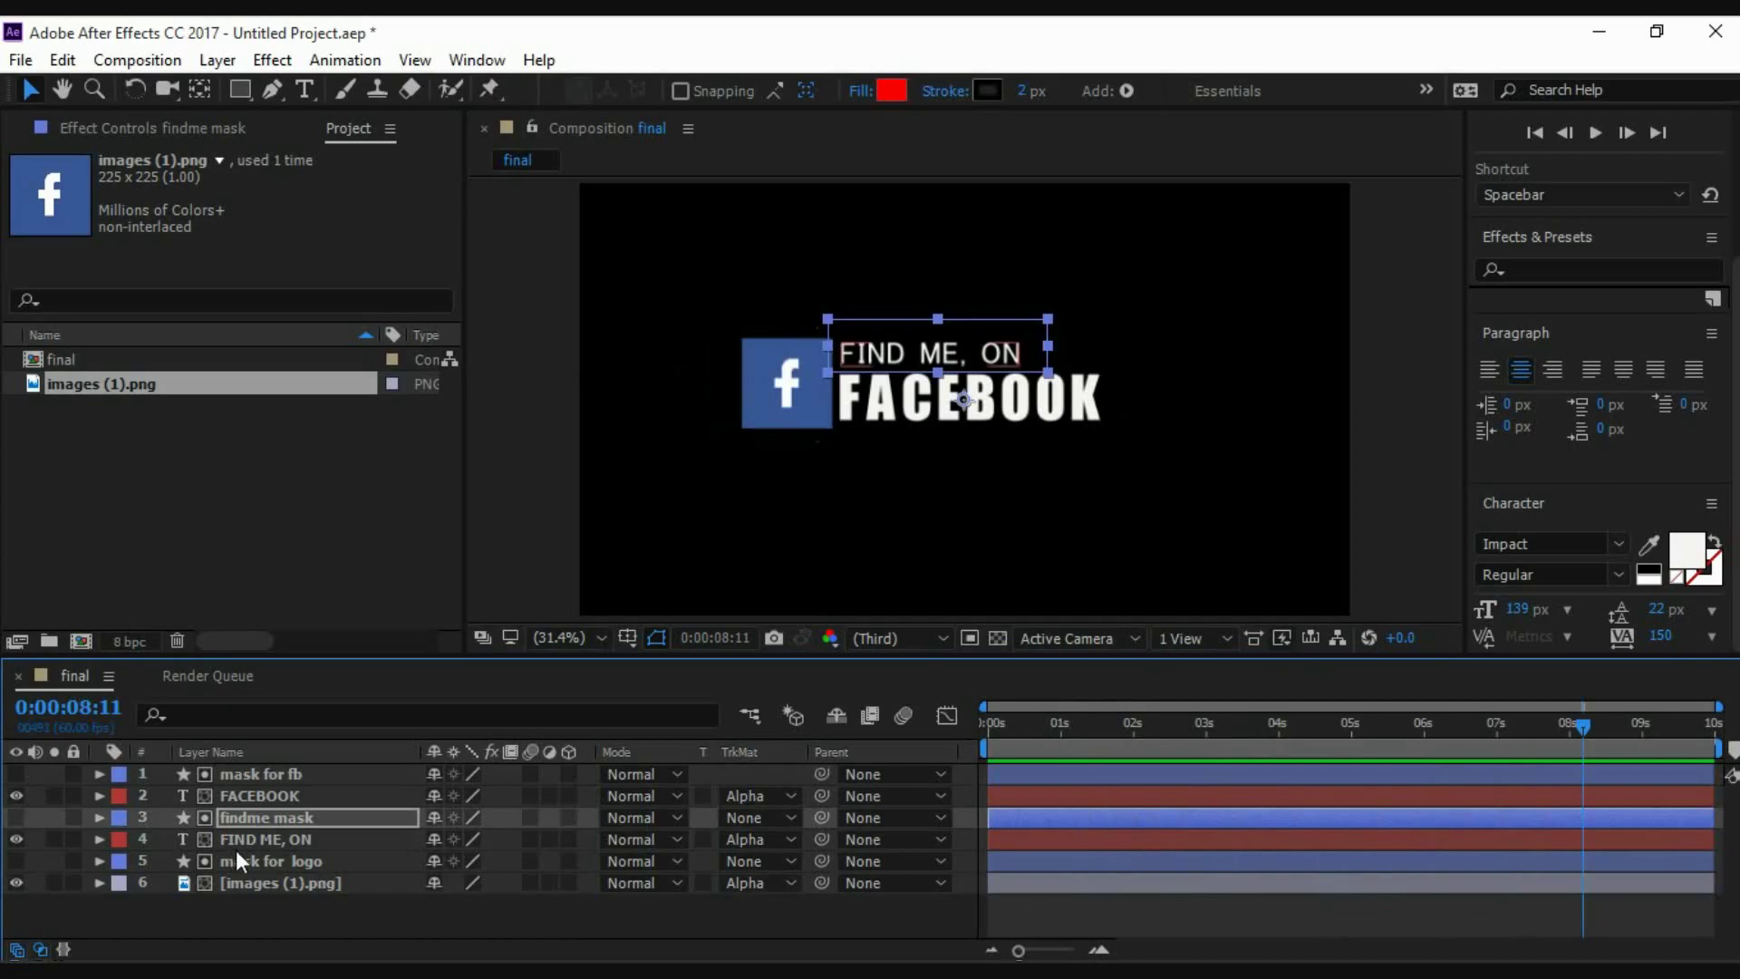
Move the FACEBOOK and FIND ME, ON end Position keyframes earlier.
click(247, 795)
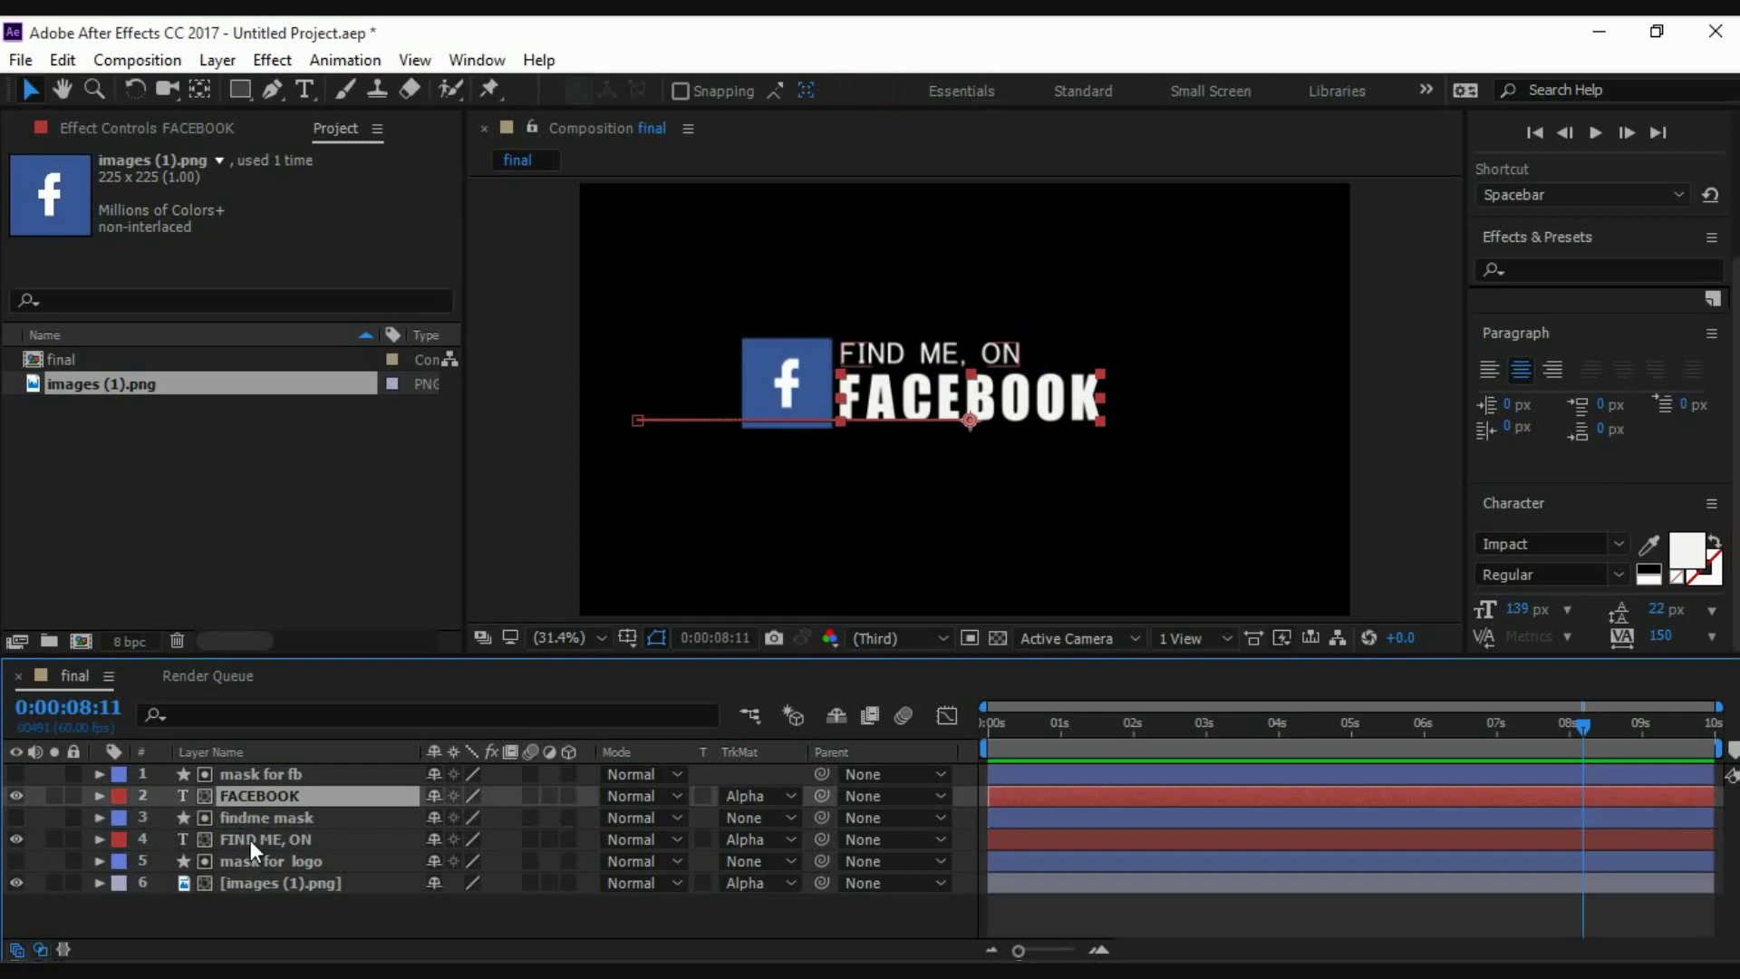
ctrl+click(250, 840)
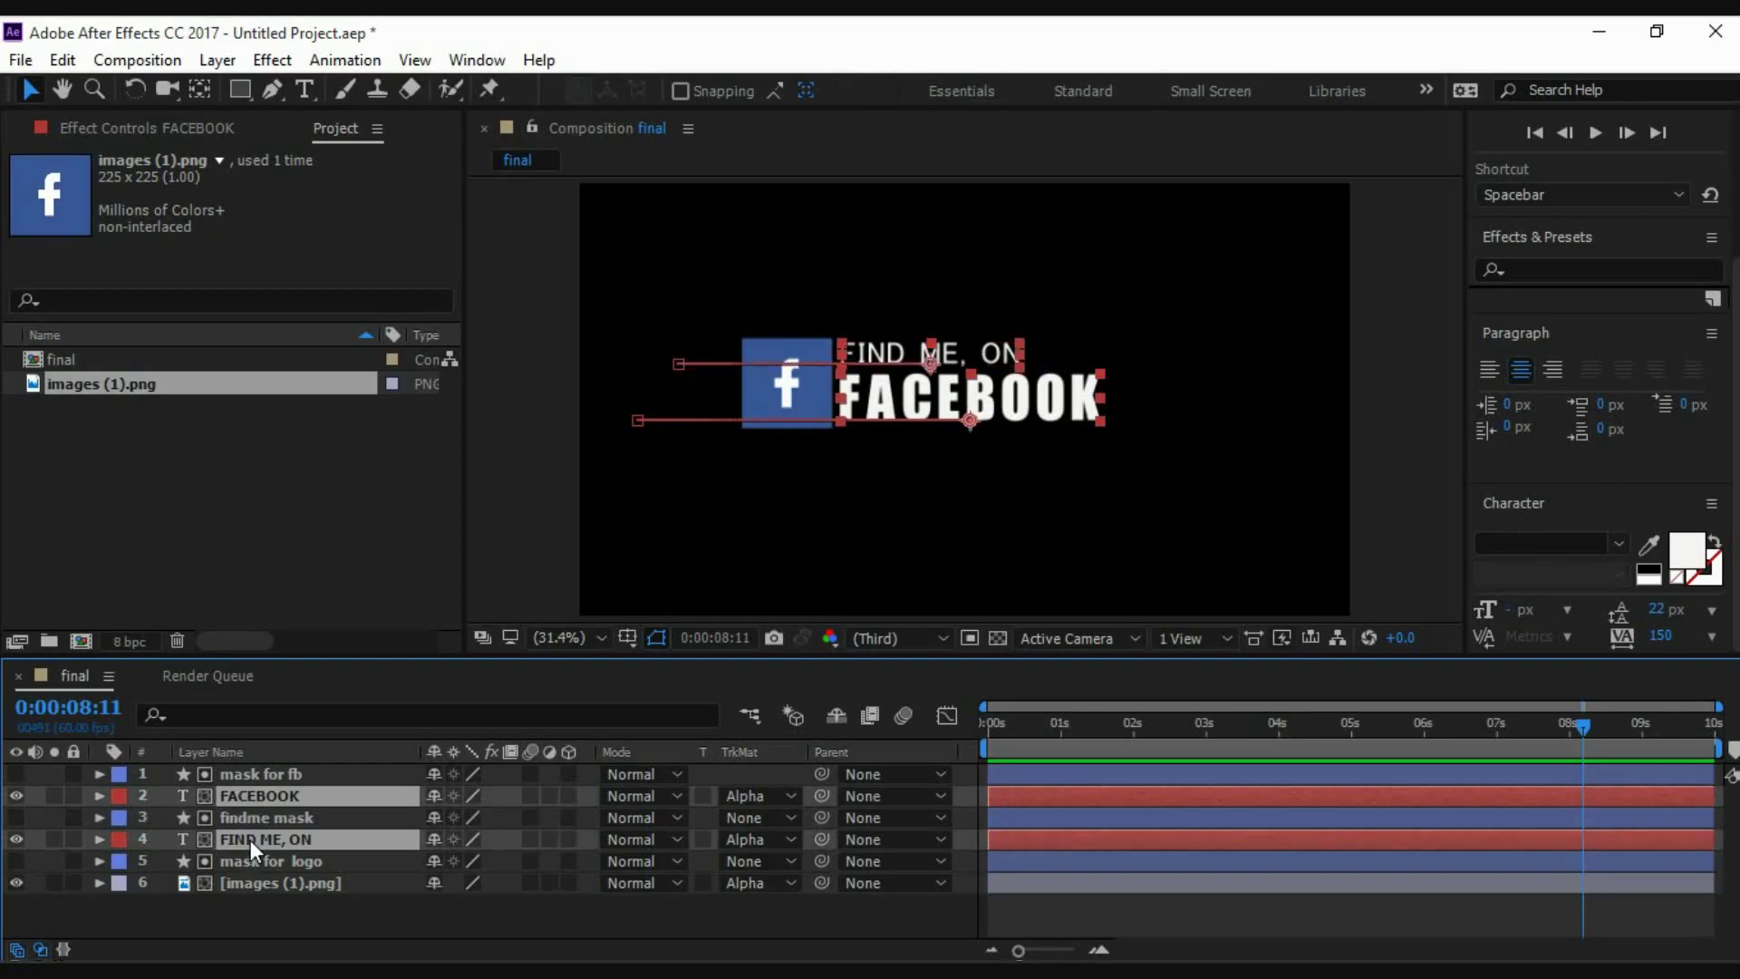
key(t)
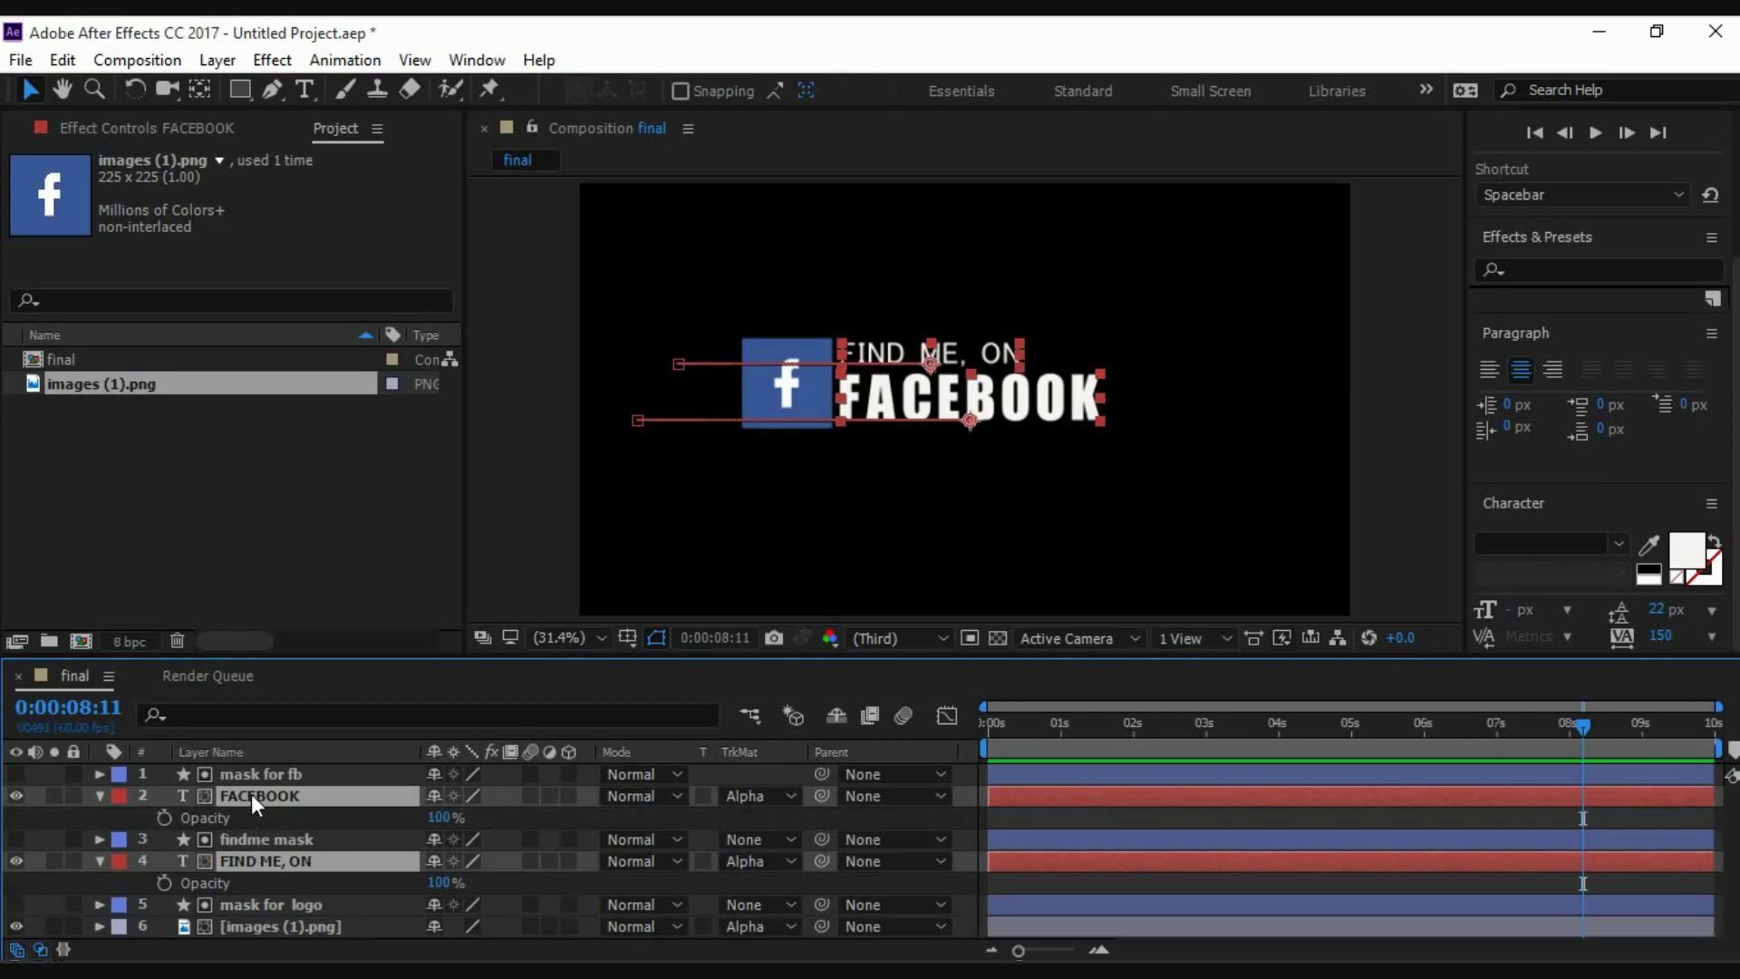
key(p)
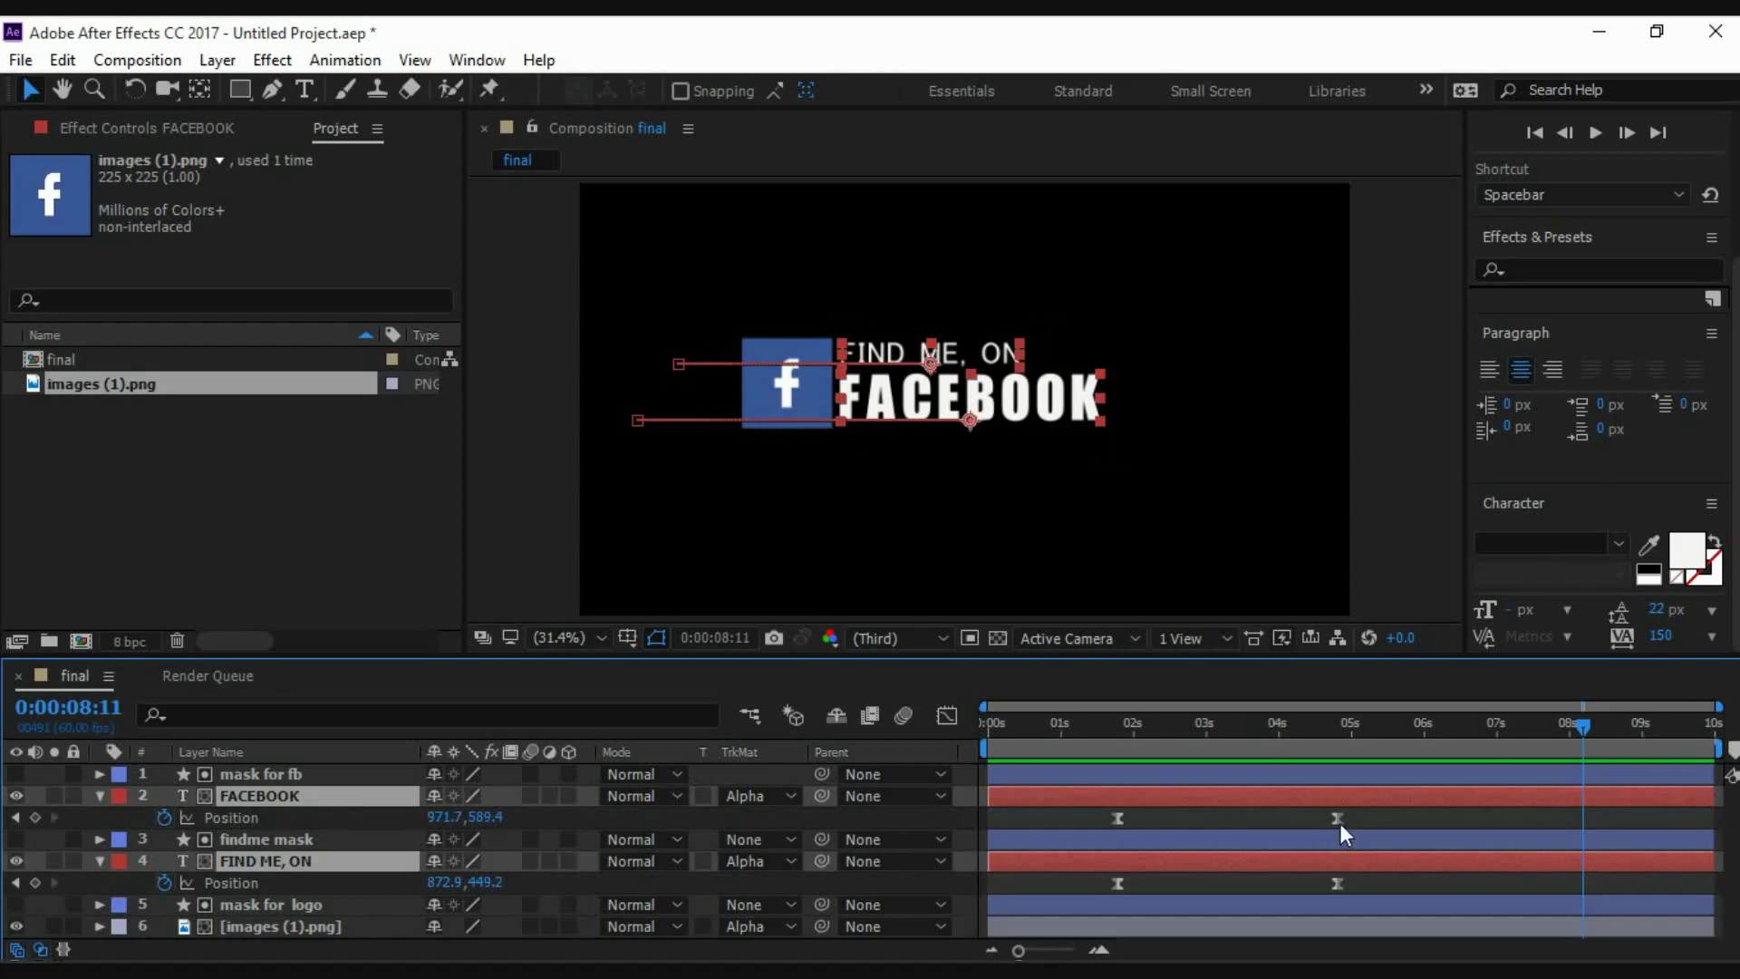
mouse_move(1342, 825)
drag(1335, 819, 1292, 819)
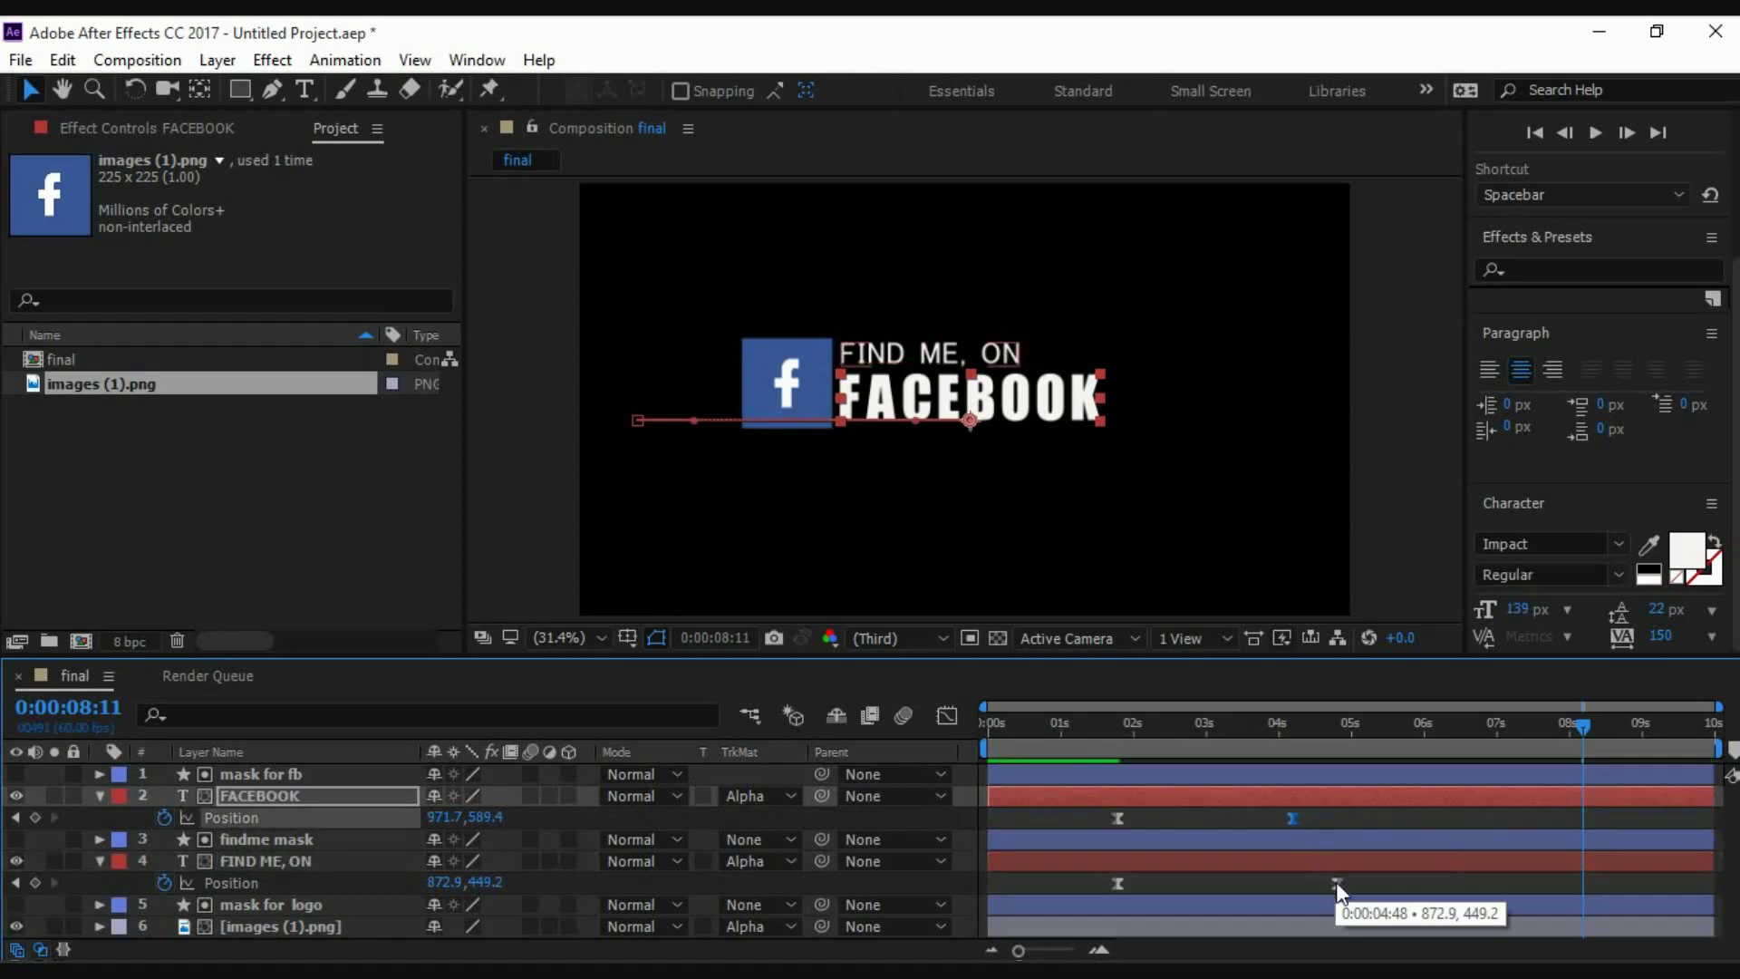
drag(1336, 883, 1308, 882)
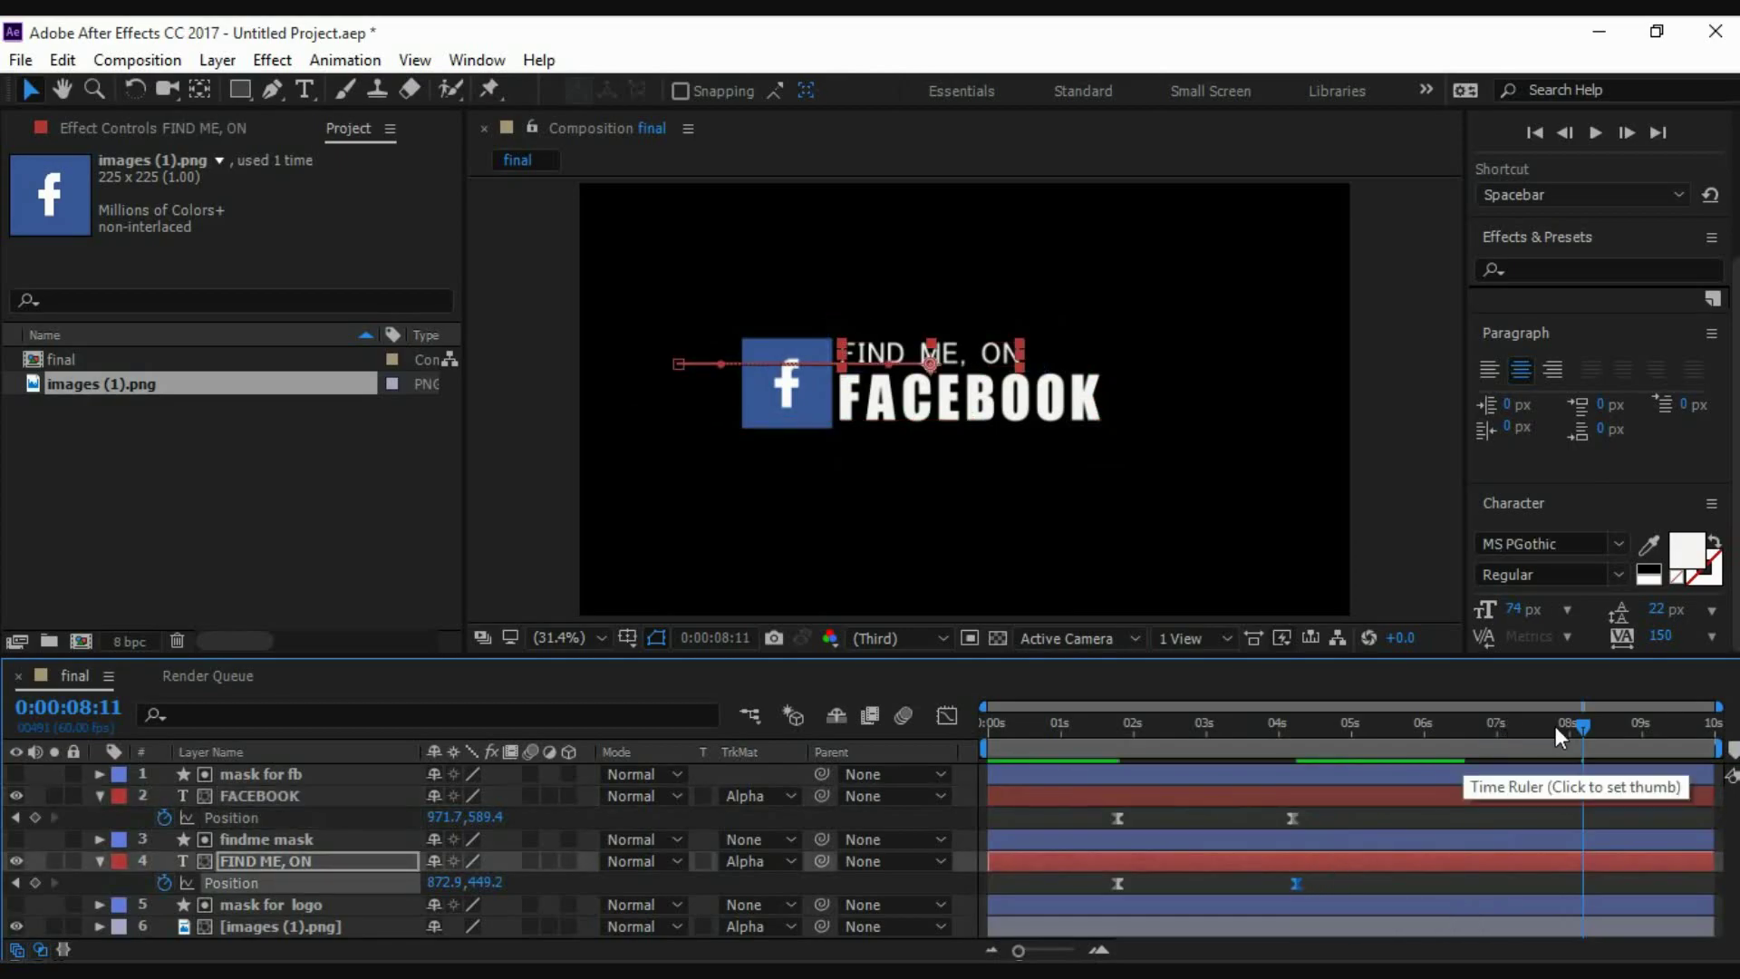
Preview the slide-in from the start, then collapse both text layers and deselect.
mouse_move(1583, 725)
mouse_down()
mouse_move(938, 791)
mouse_move(1015, 729)
mouse_up()
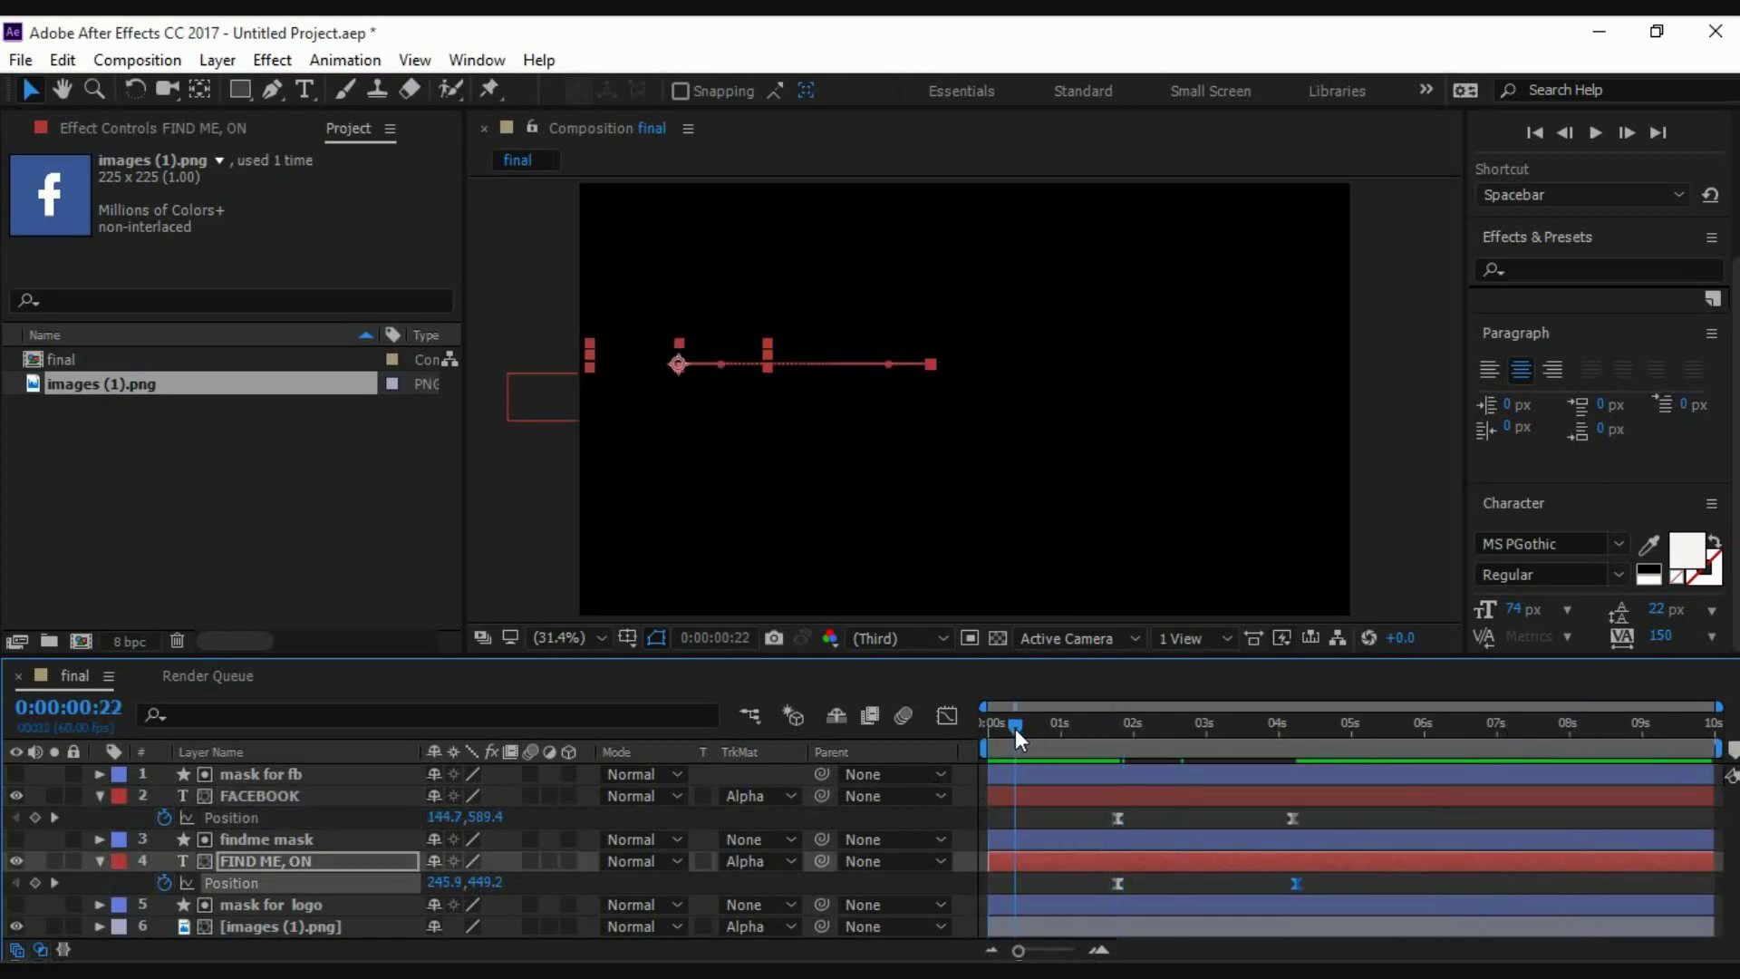
key(space)
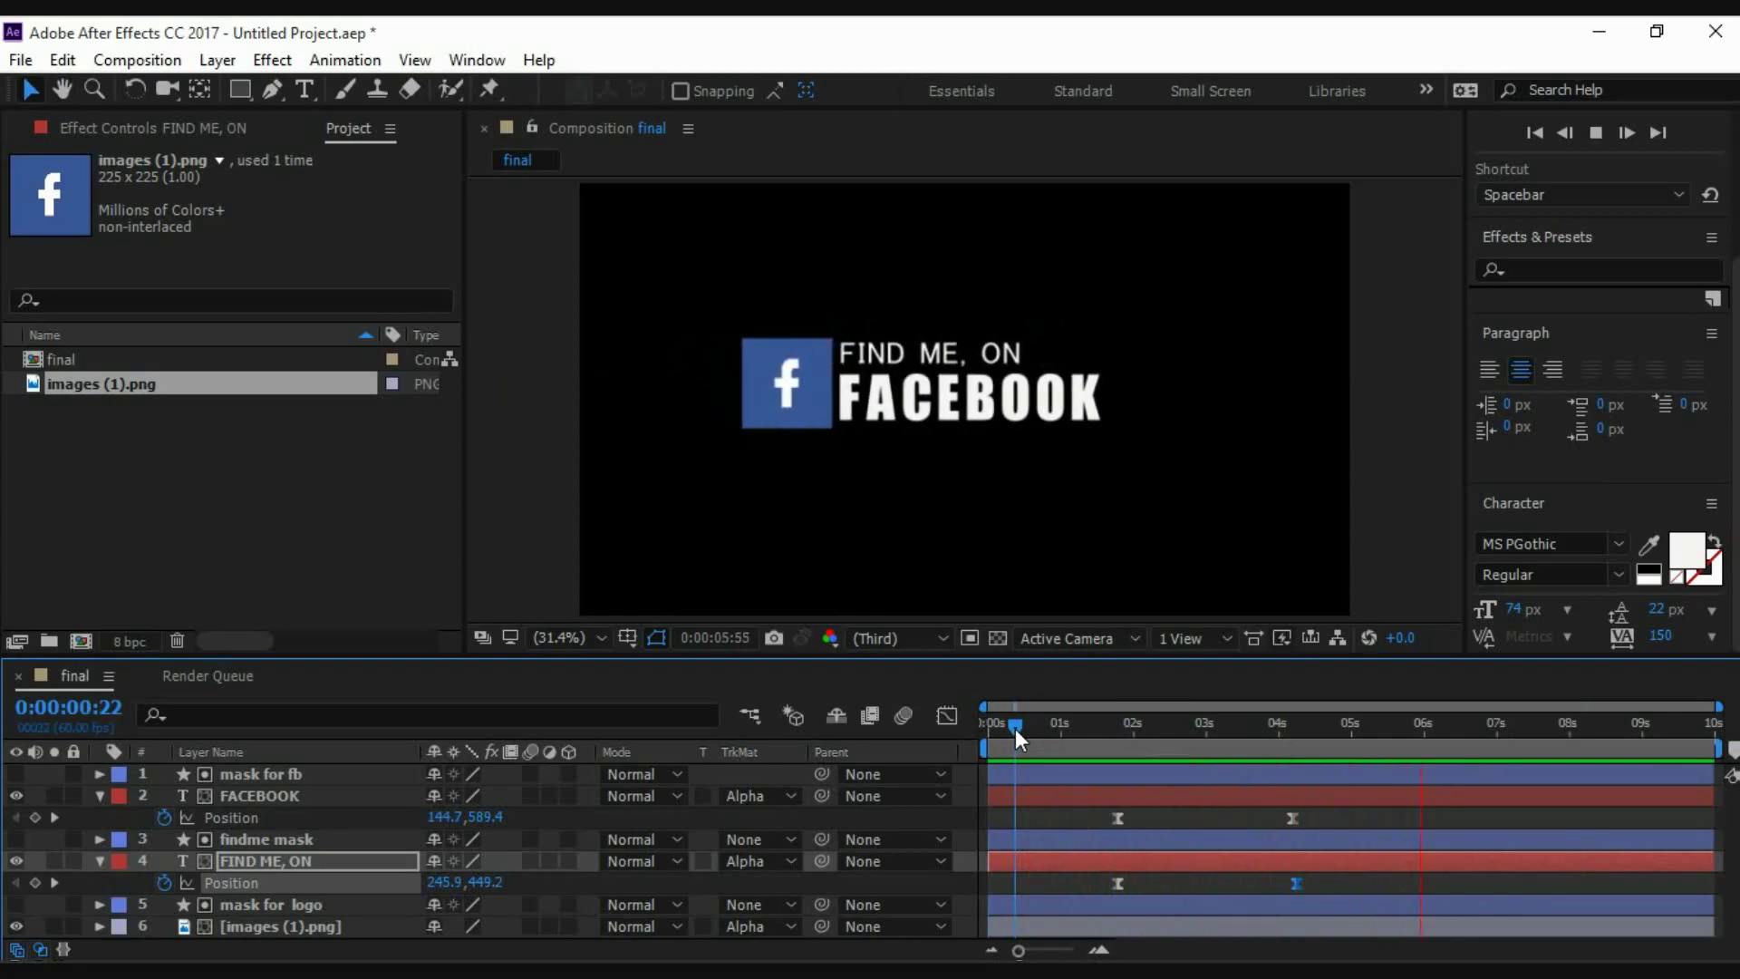
key(space)
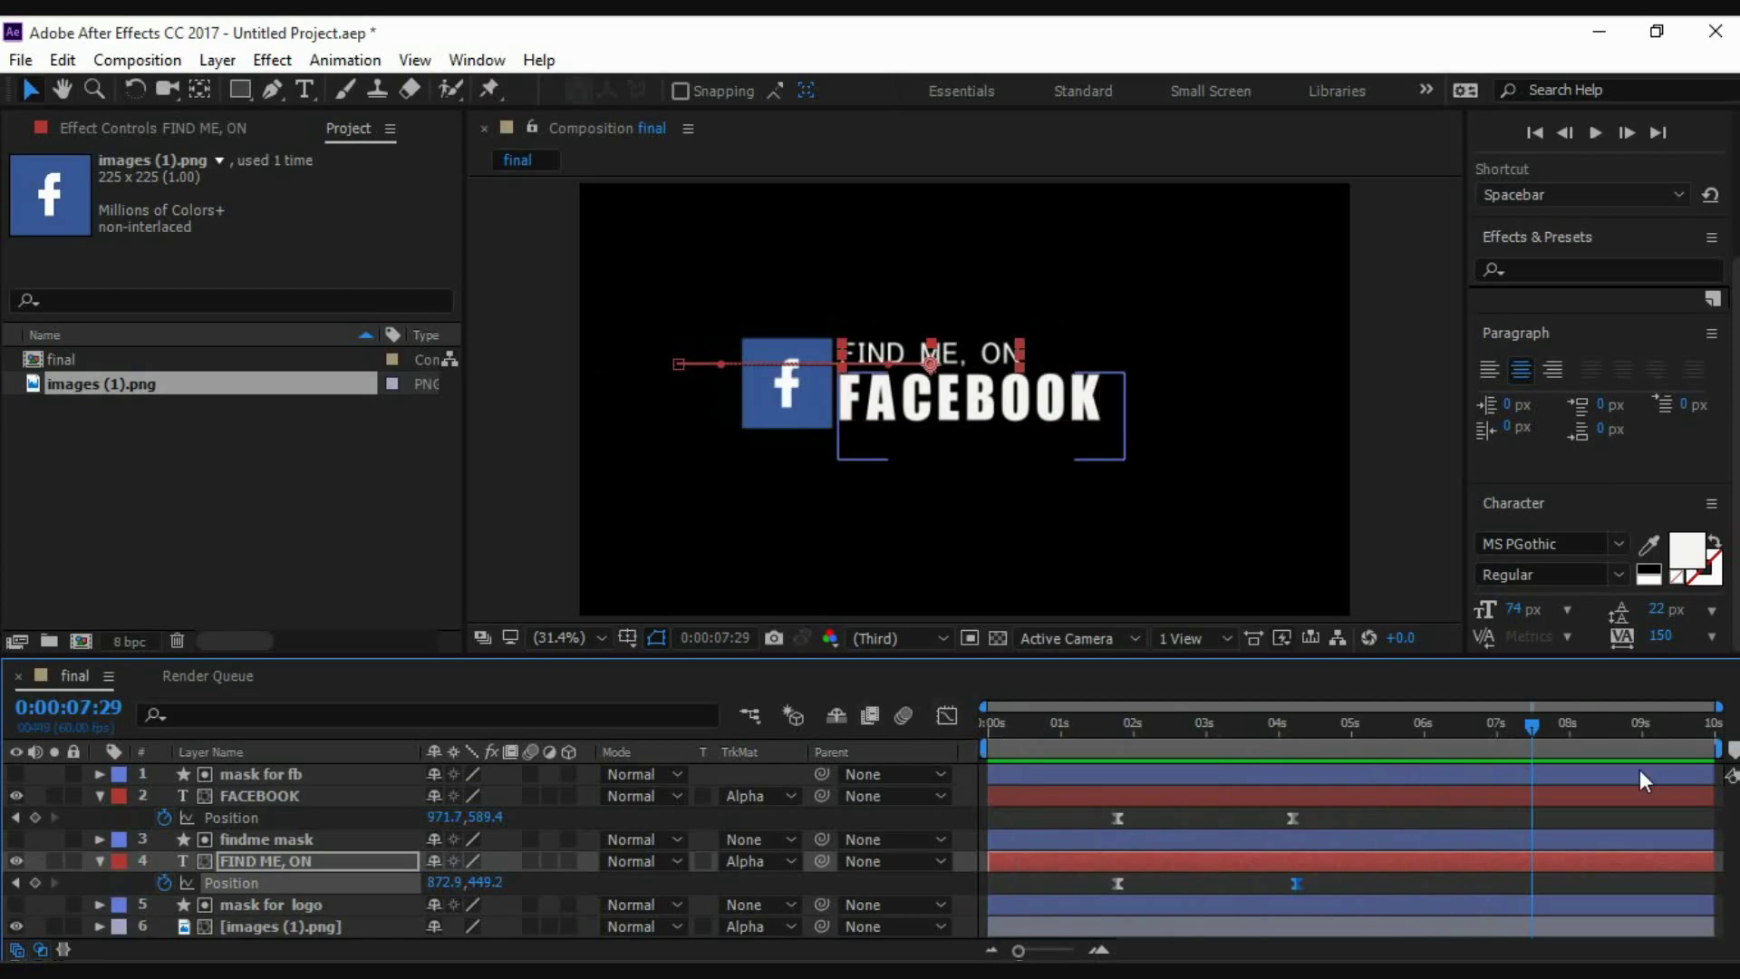
mouse_move(1531, 727)
mouse_down()
mouse_move(1122, 778)
mouse_move(1444, 776)
mouse_up()
click(105, 797)
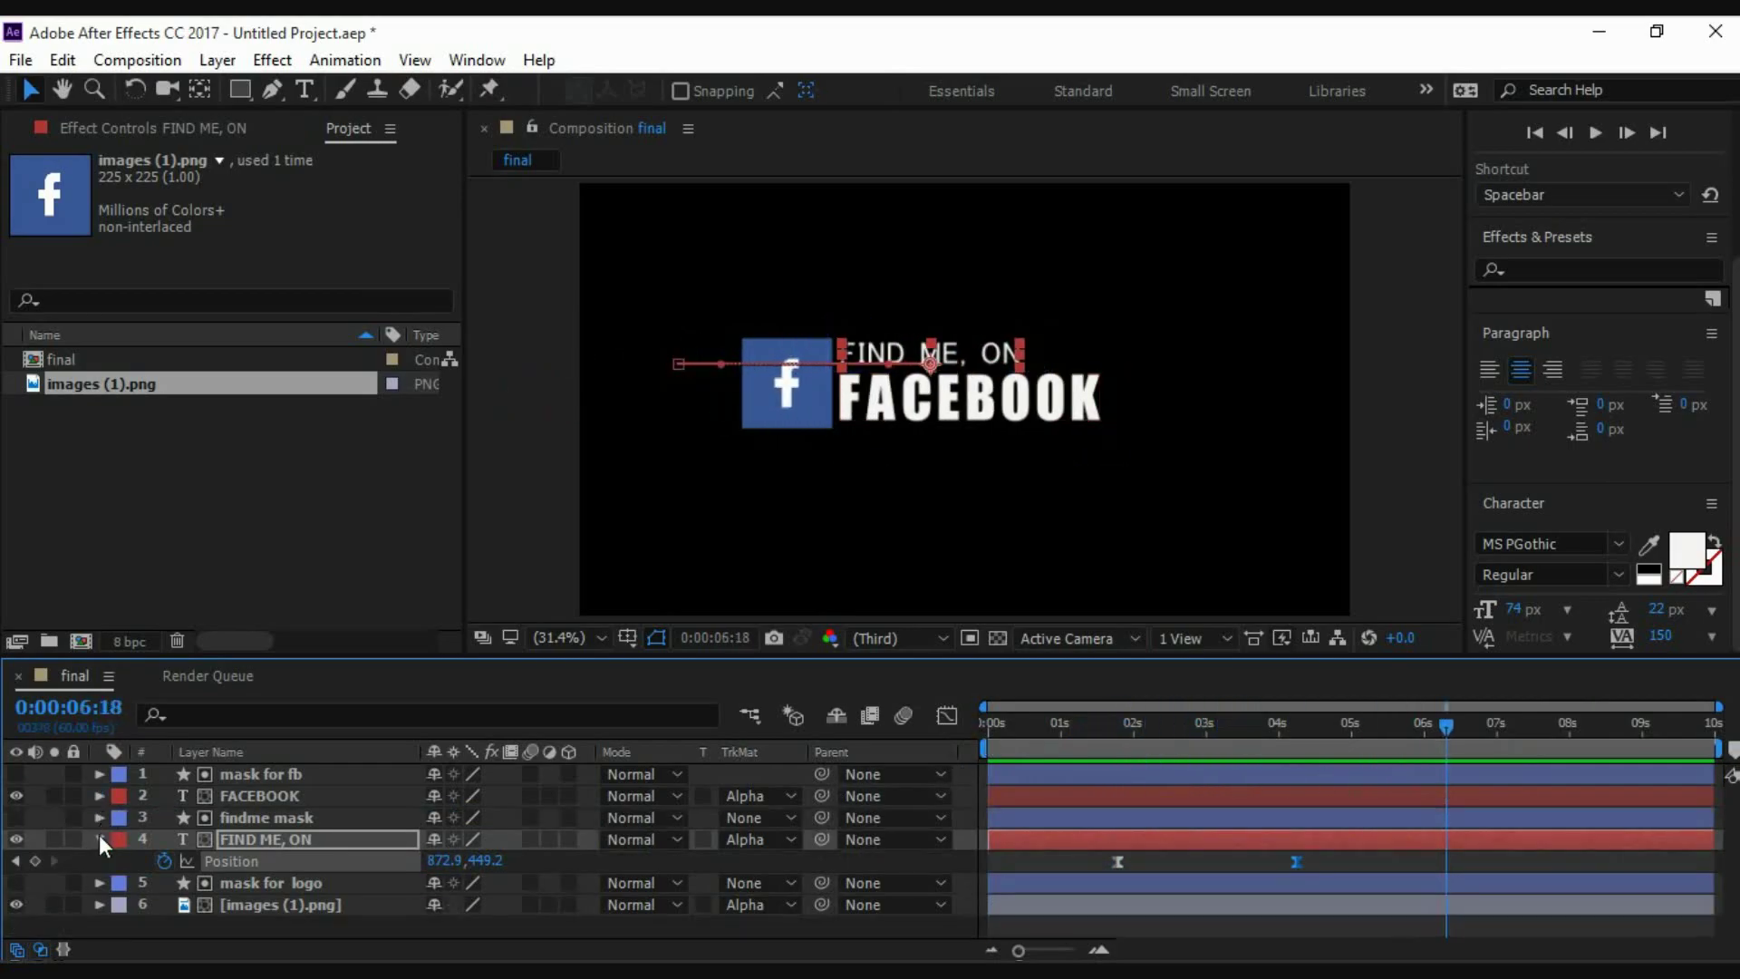
click(99, 835)
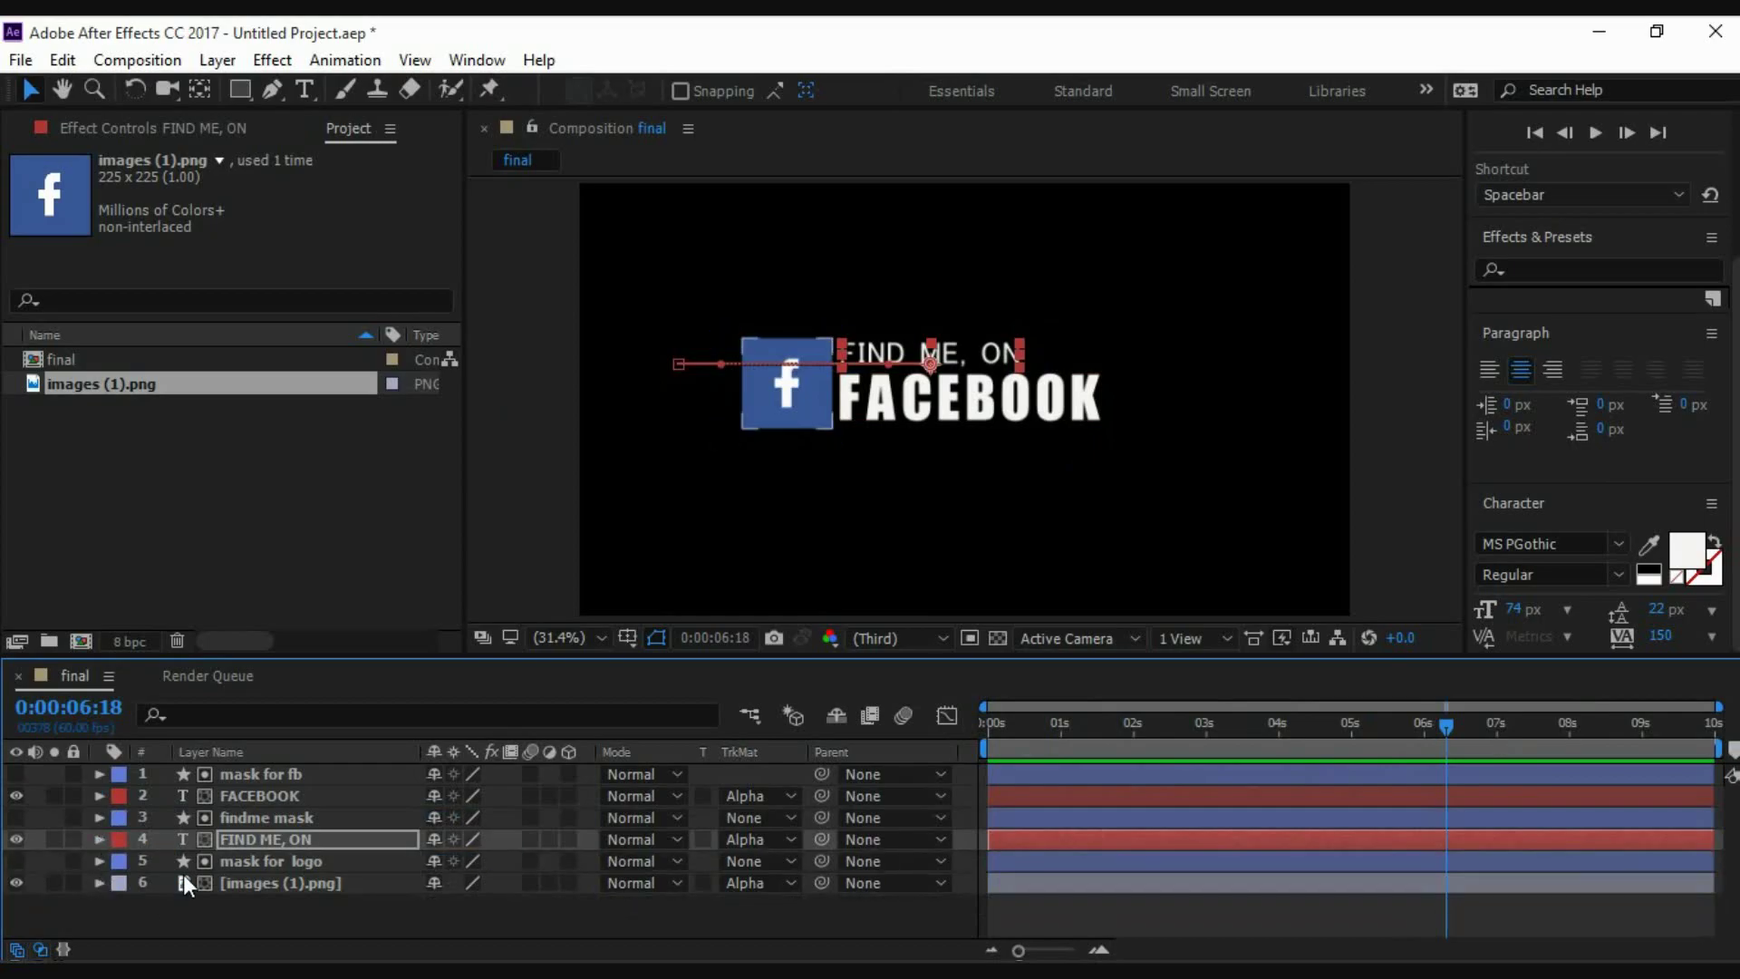
click(199, 897)
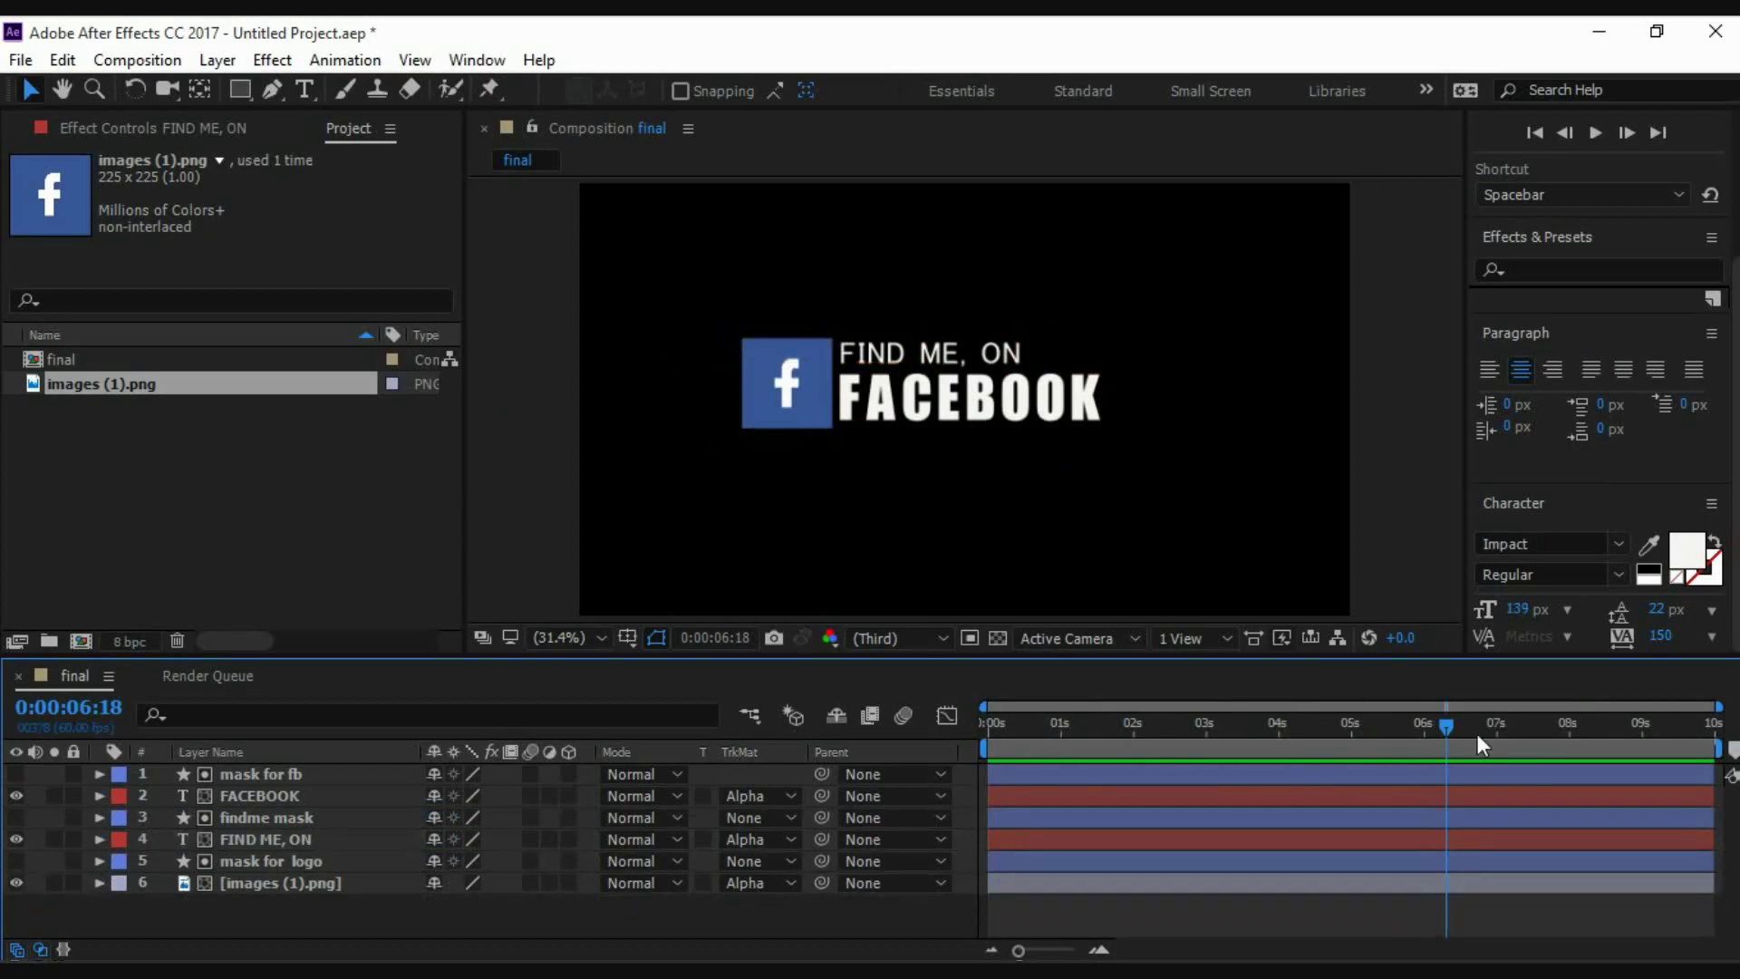
Pre-compose all six layers into 'layer01', moving all attributes into the new composition.
mouse_move(1447, 725)
mouse_down()
mouse_move(1379, 727)
mouse_move(1466, 726)
mouse_up()
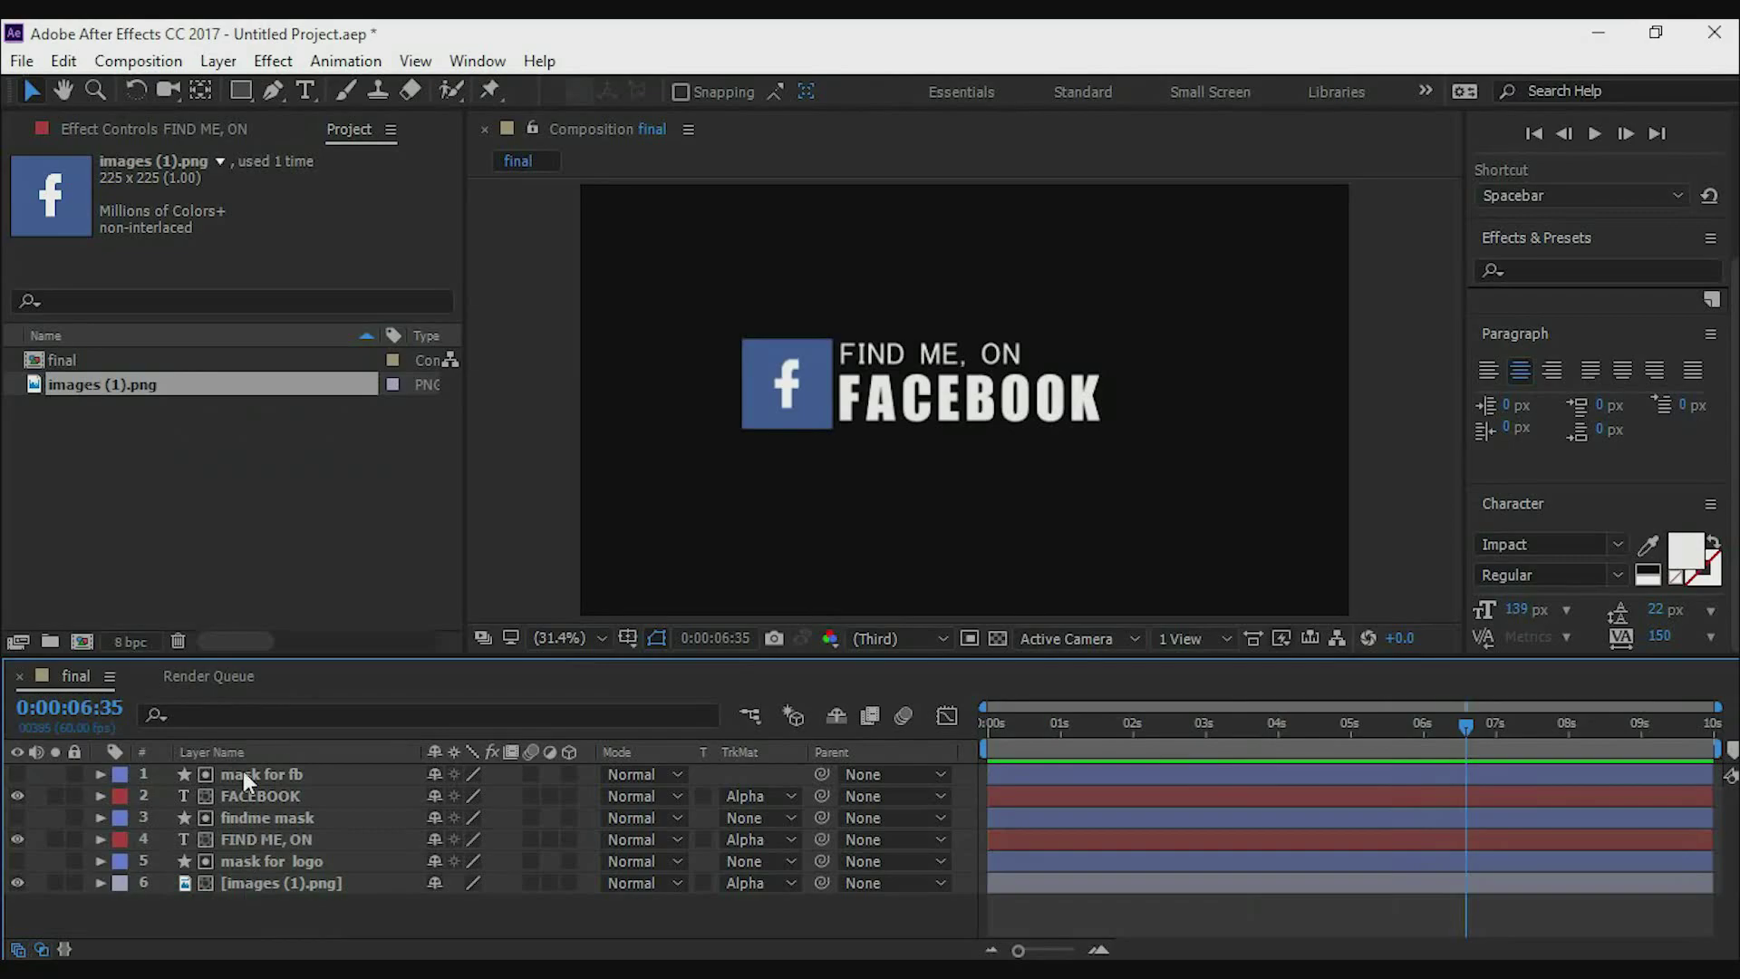
drag(242, 904, 264, 768)
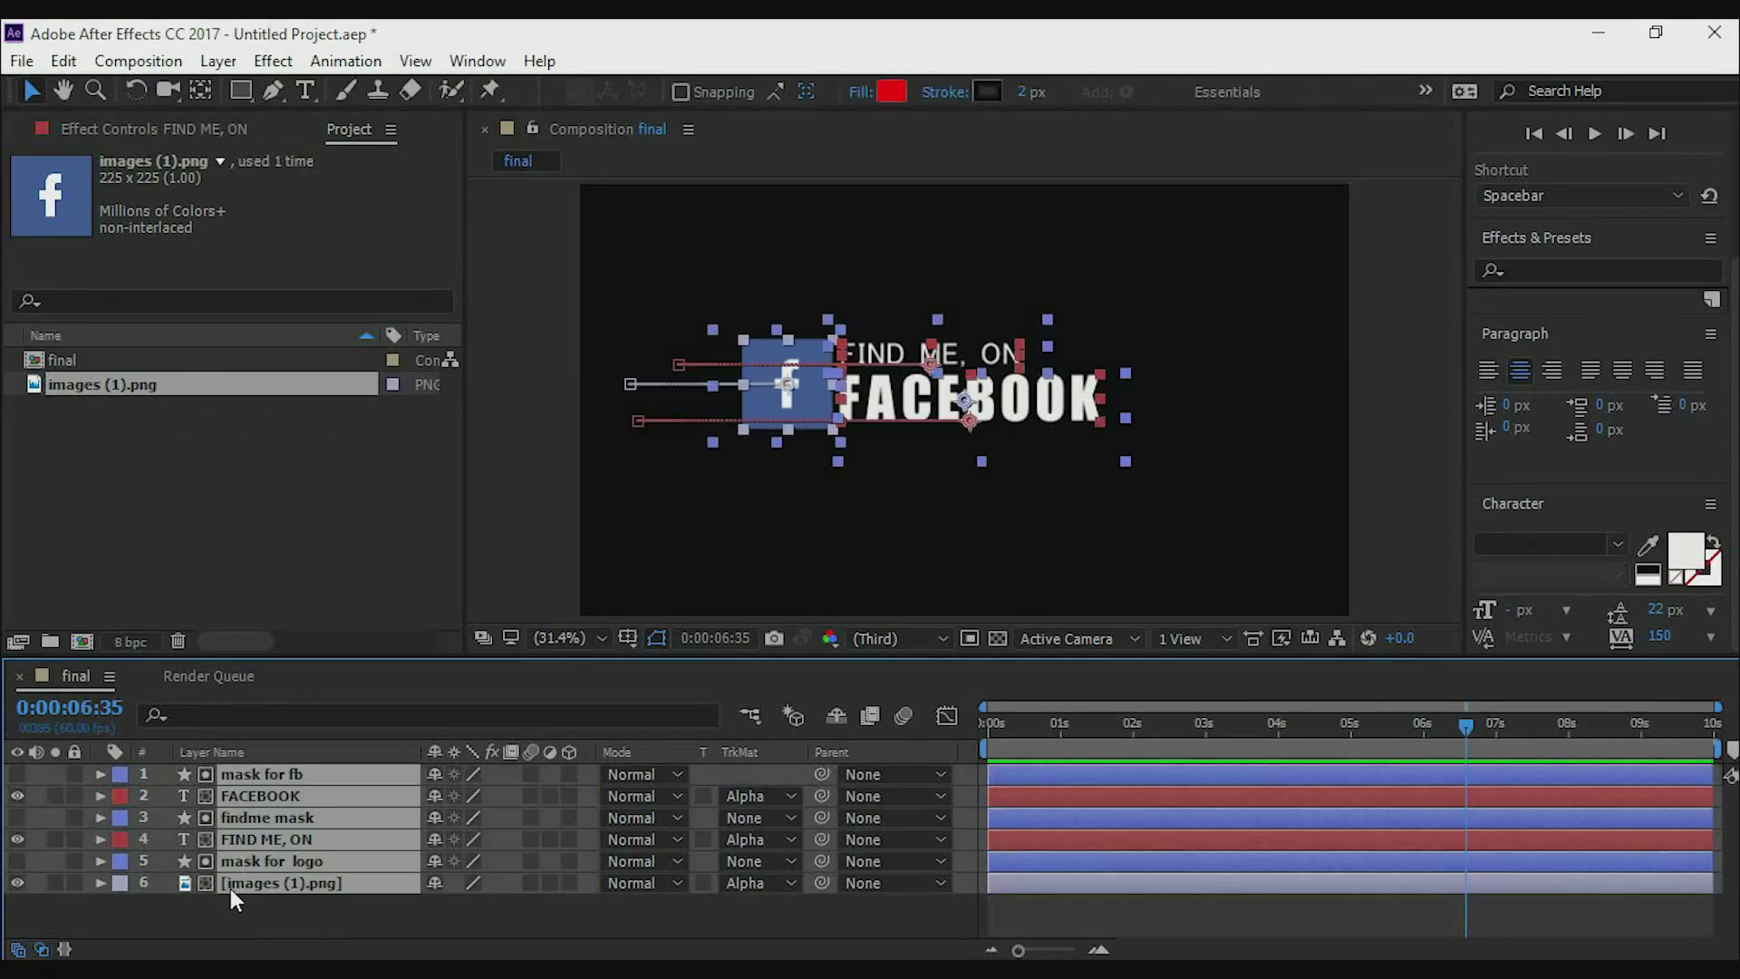
right_click(261, 772)
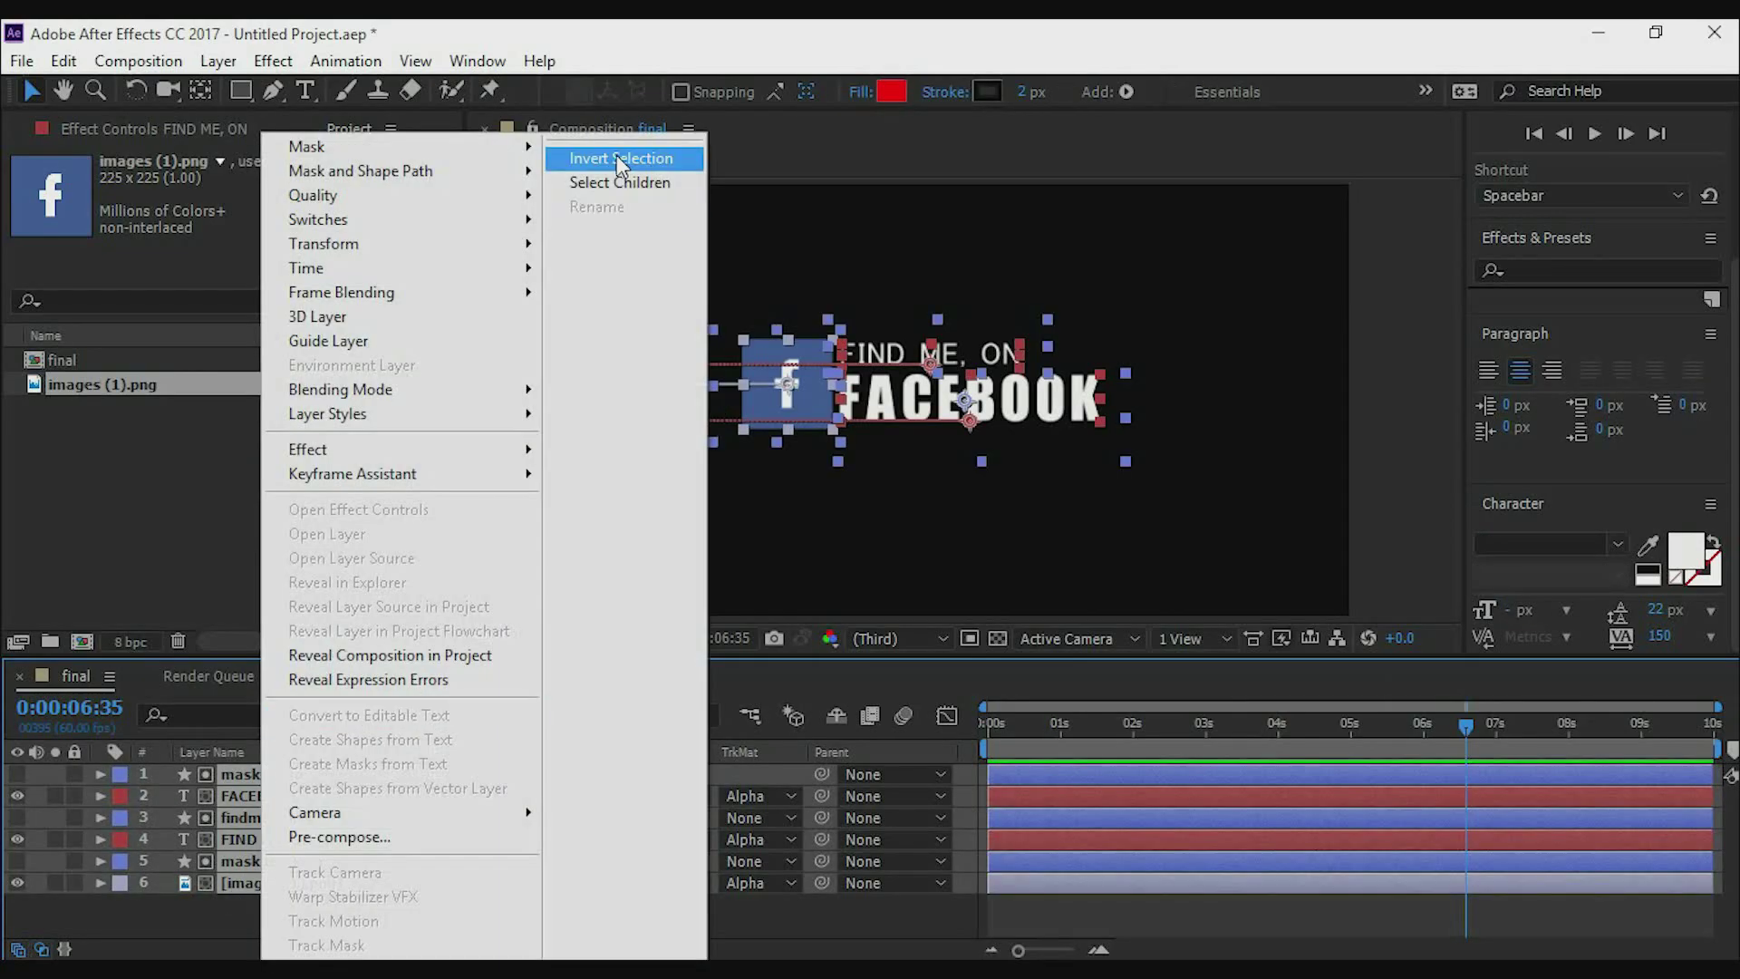
click(395, 836)
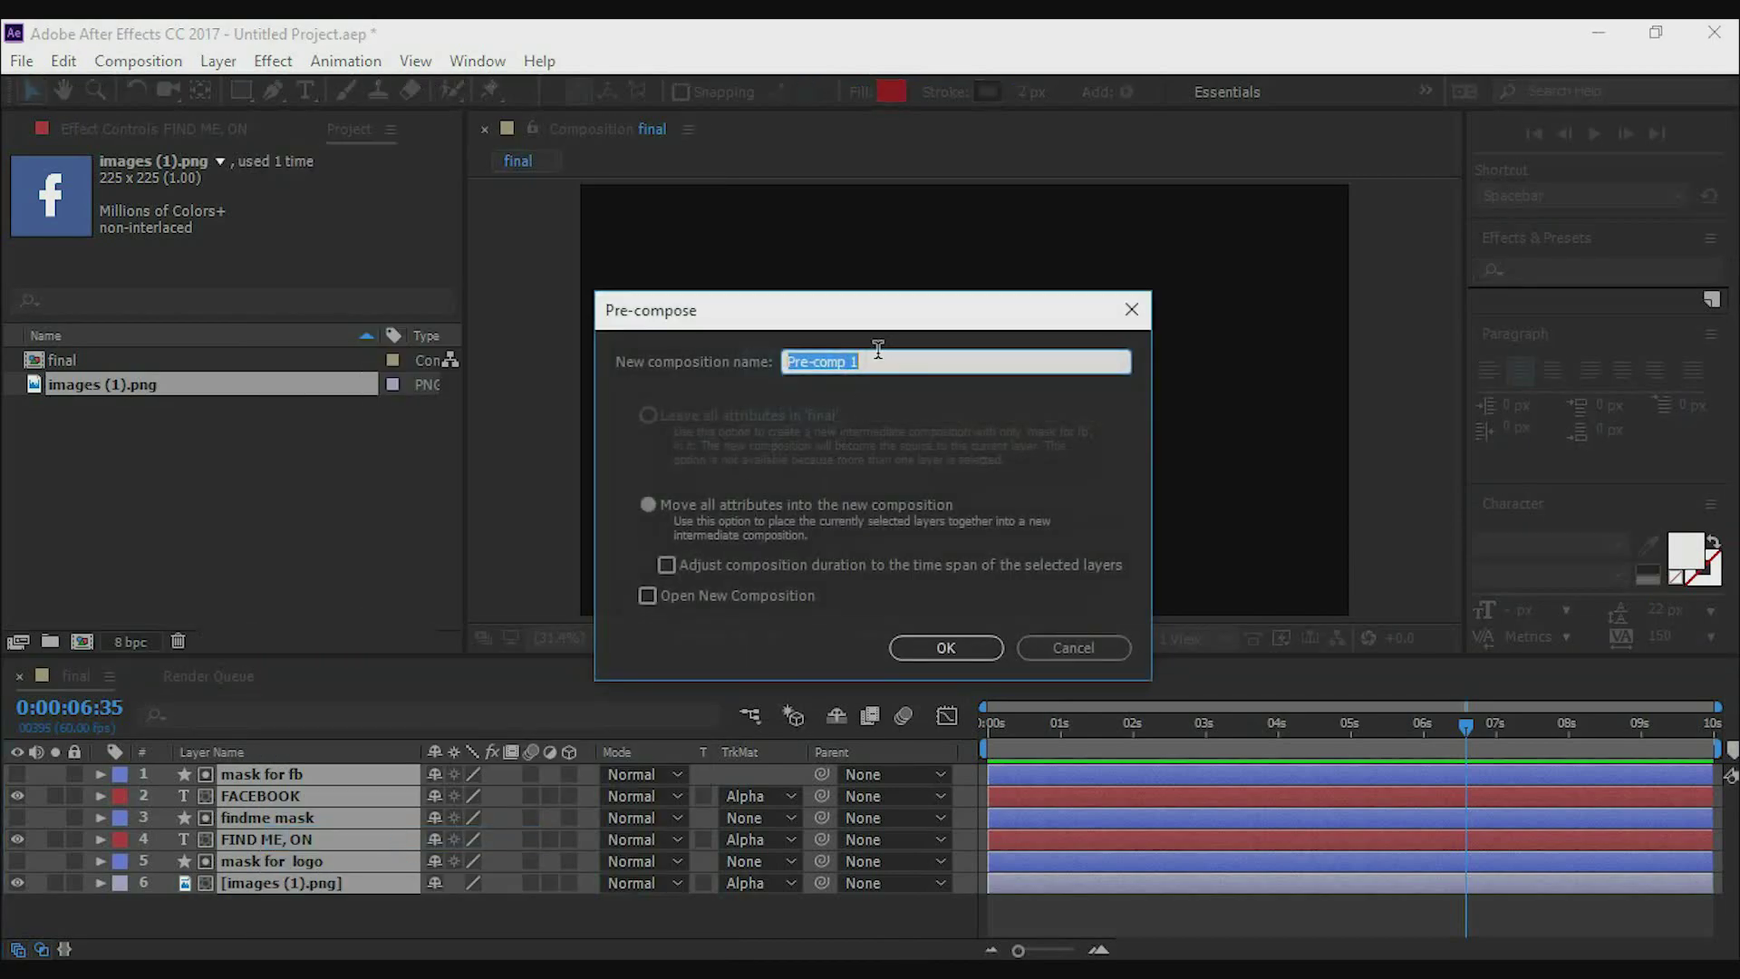
key(BackSpace)
text(layer01)
click(652, 507)
click(963, 654)
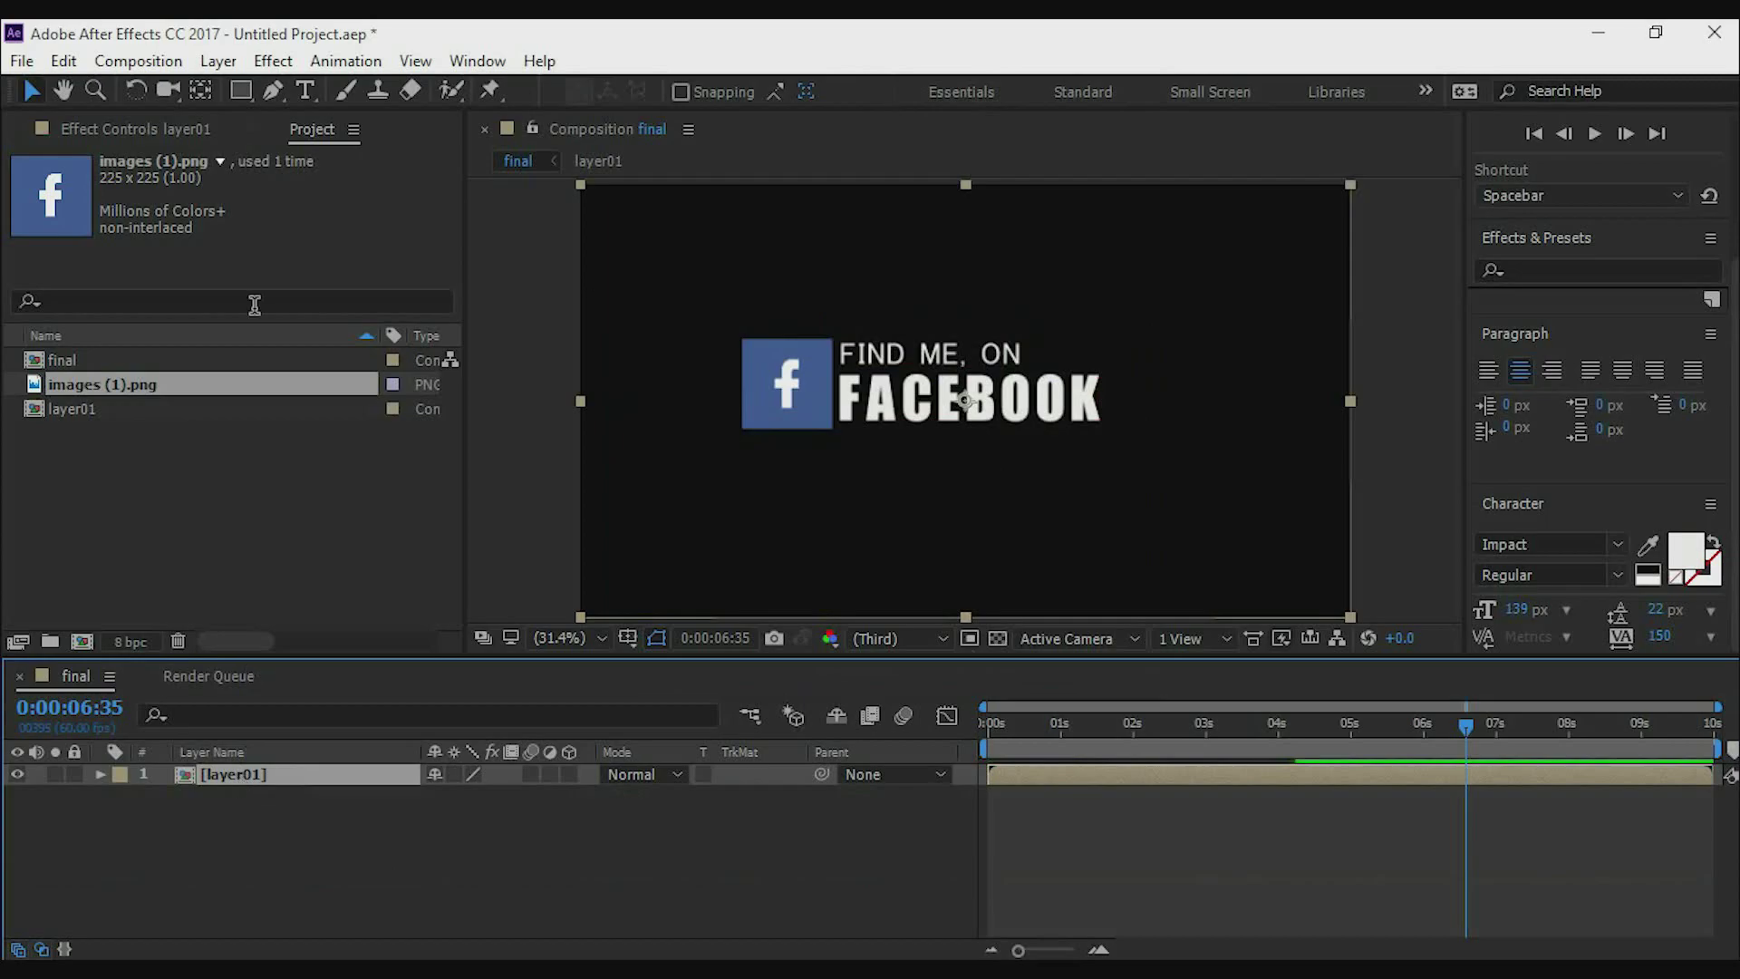
Duplicate the layer01 precomp layer from the Edit menu.
click(123, 67)
mouse_move(64, 62)
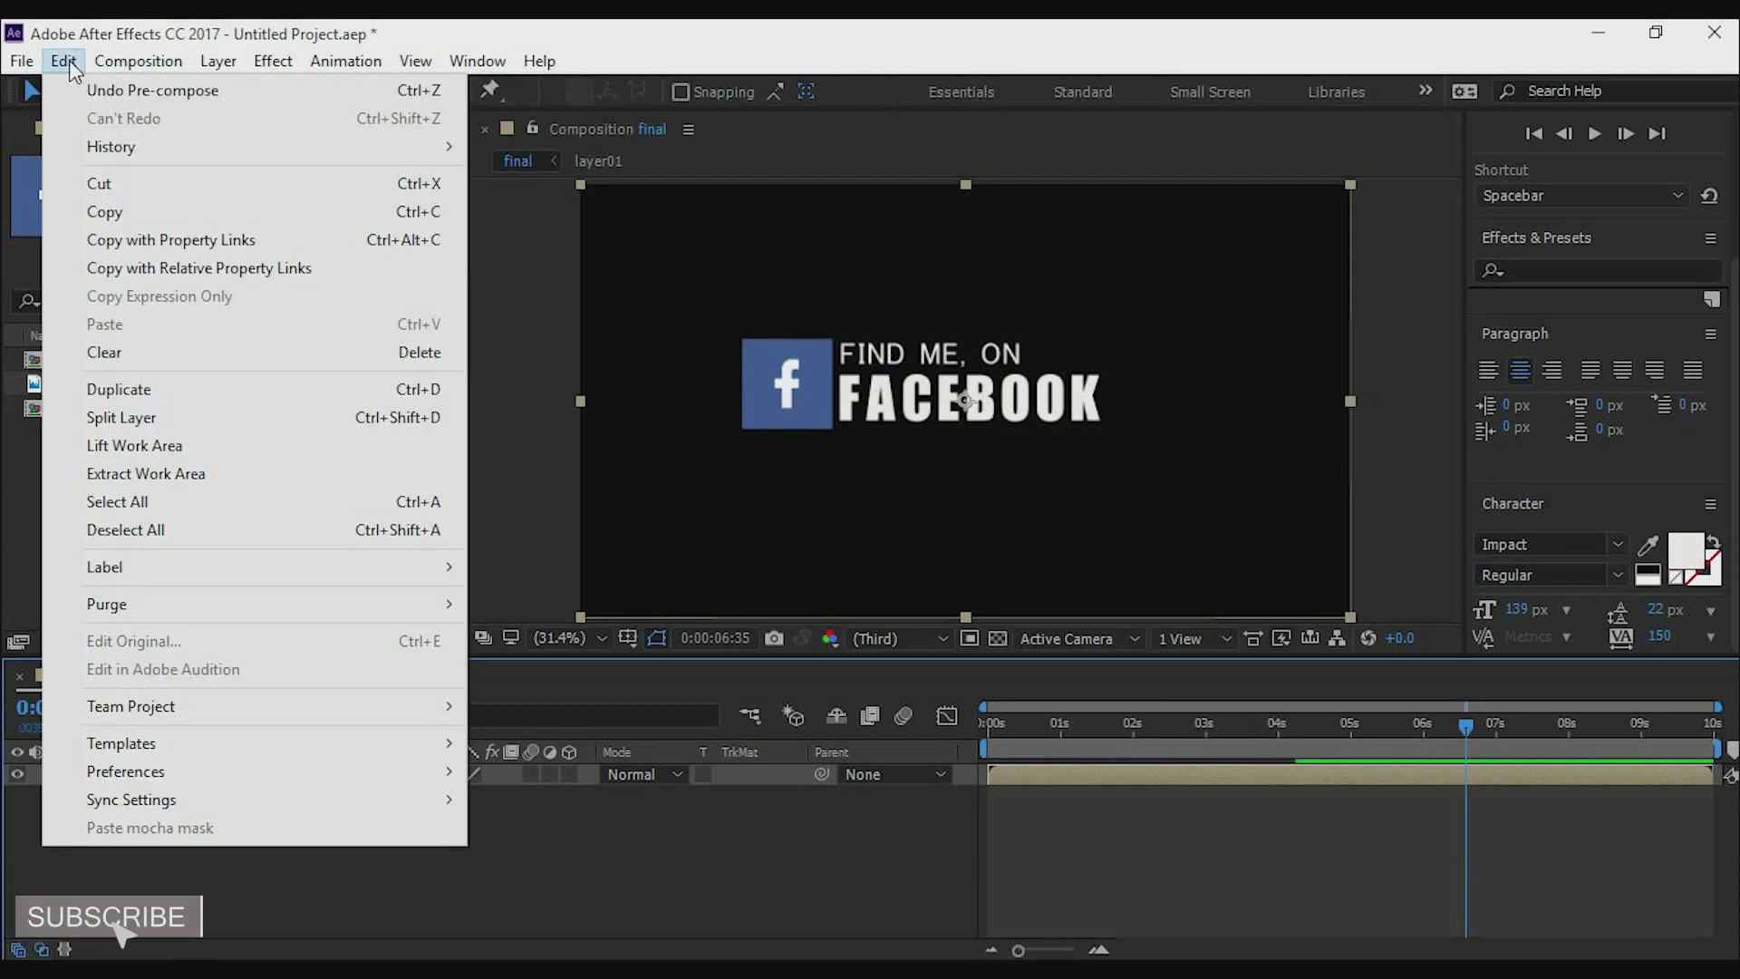
click(332, 405)
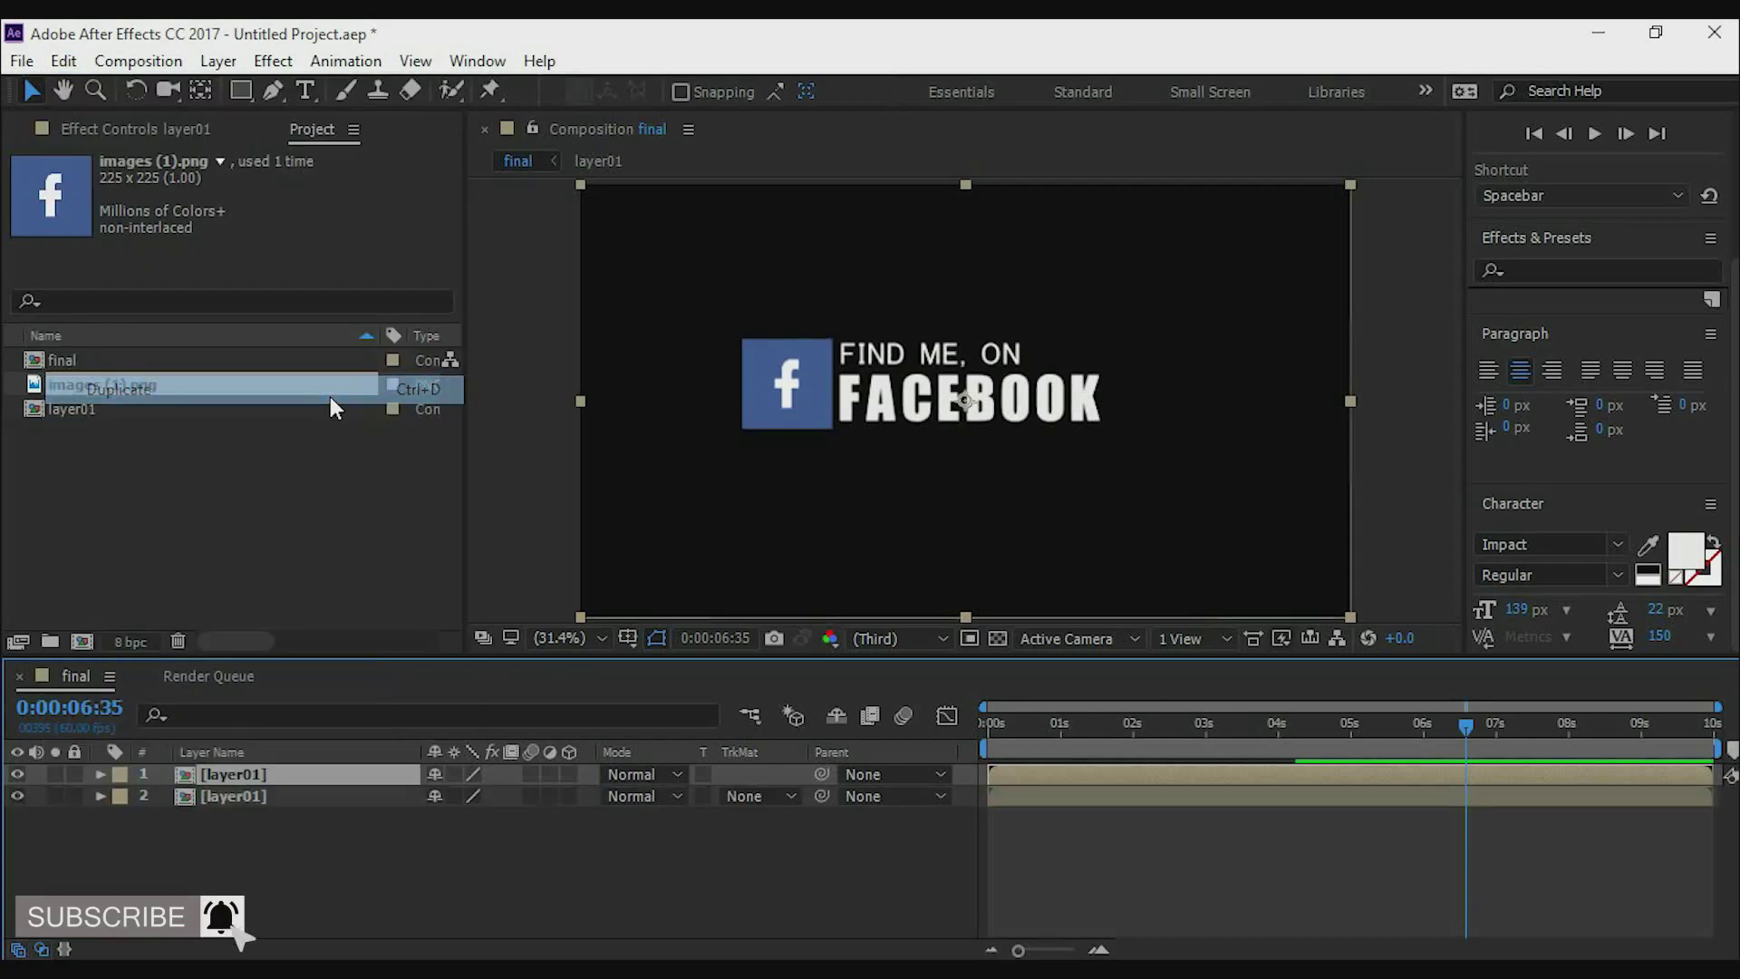
Rename the duplicate 'reverse layer' and scrub through the animation to check it.
click(265, 797)
right_click(264, 797)
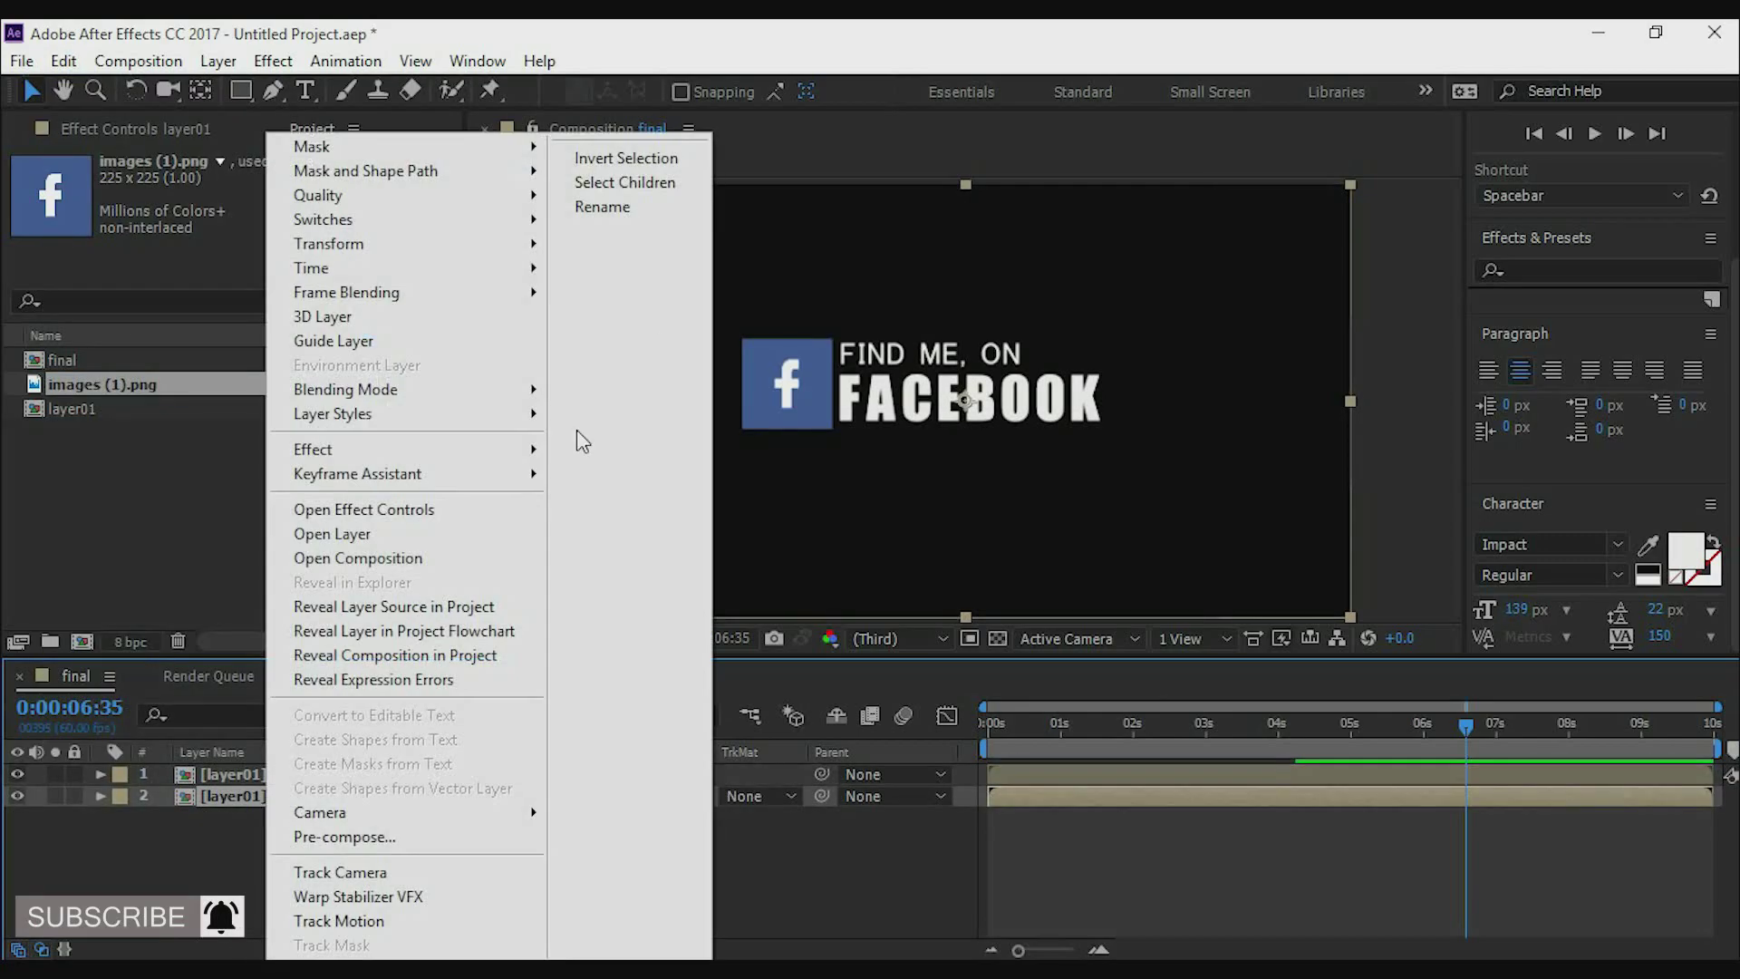
click(617, 197)
text(reve)
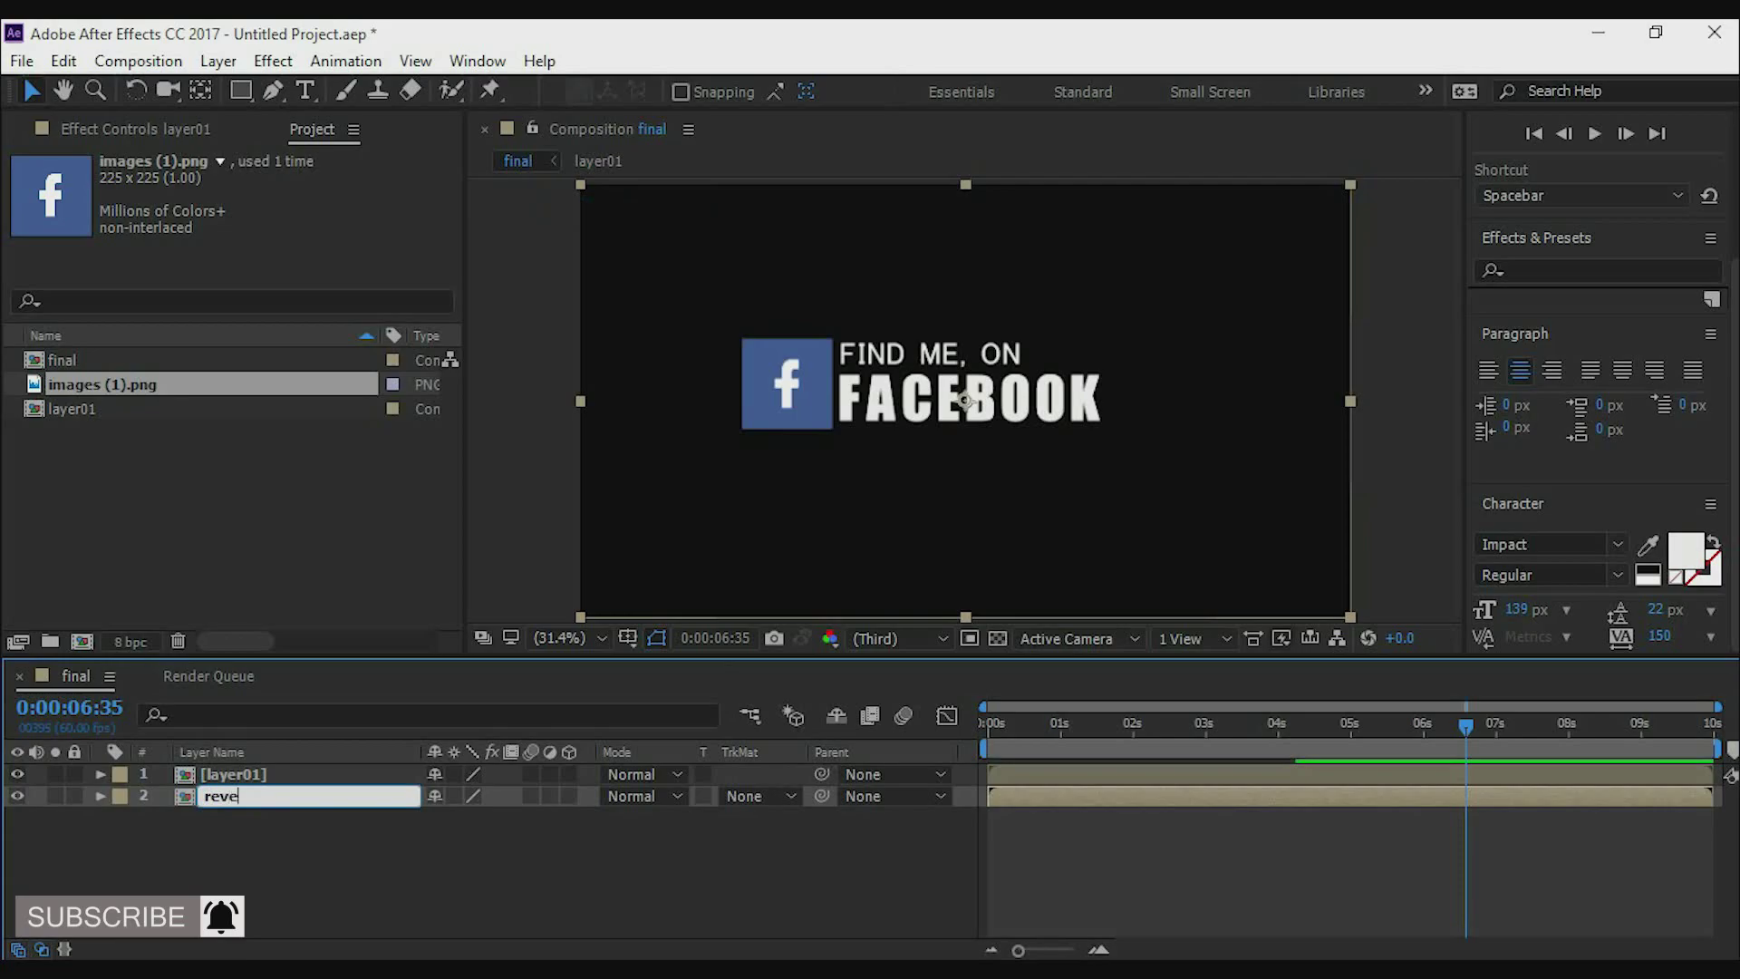
text(rse layer)
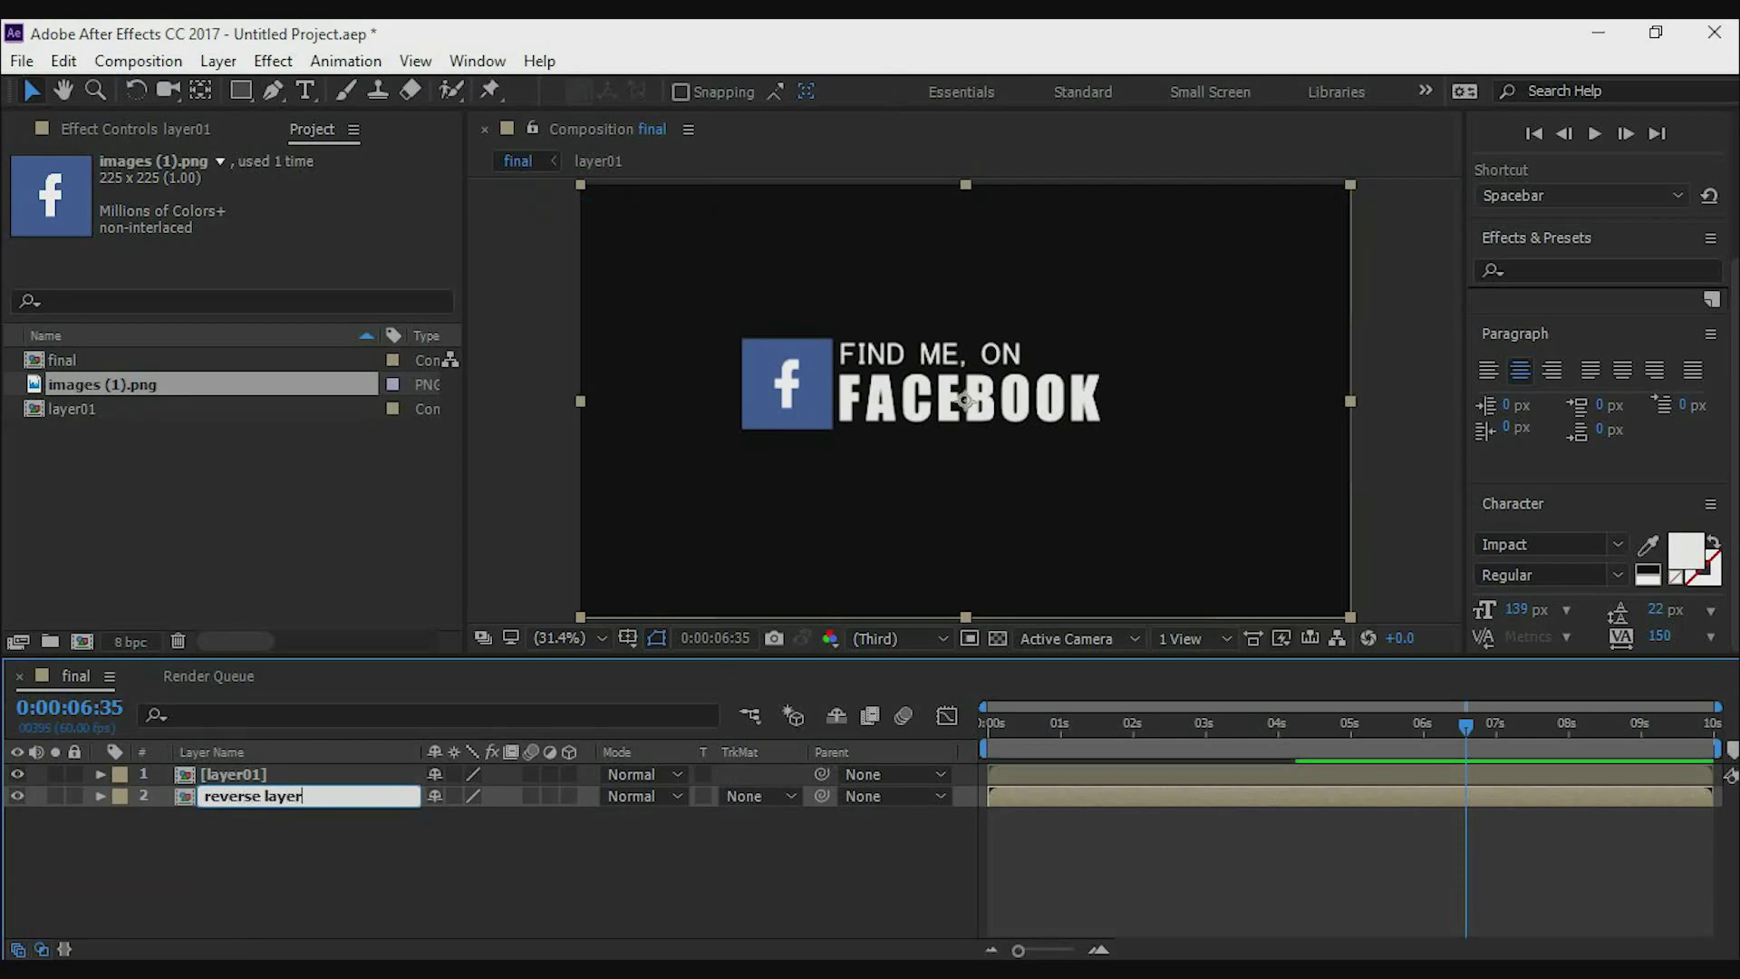
key(Return)
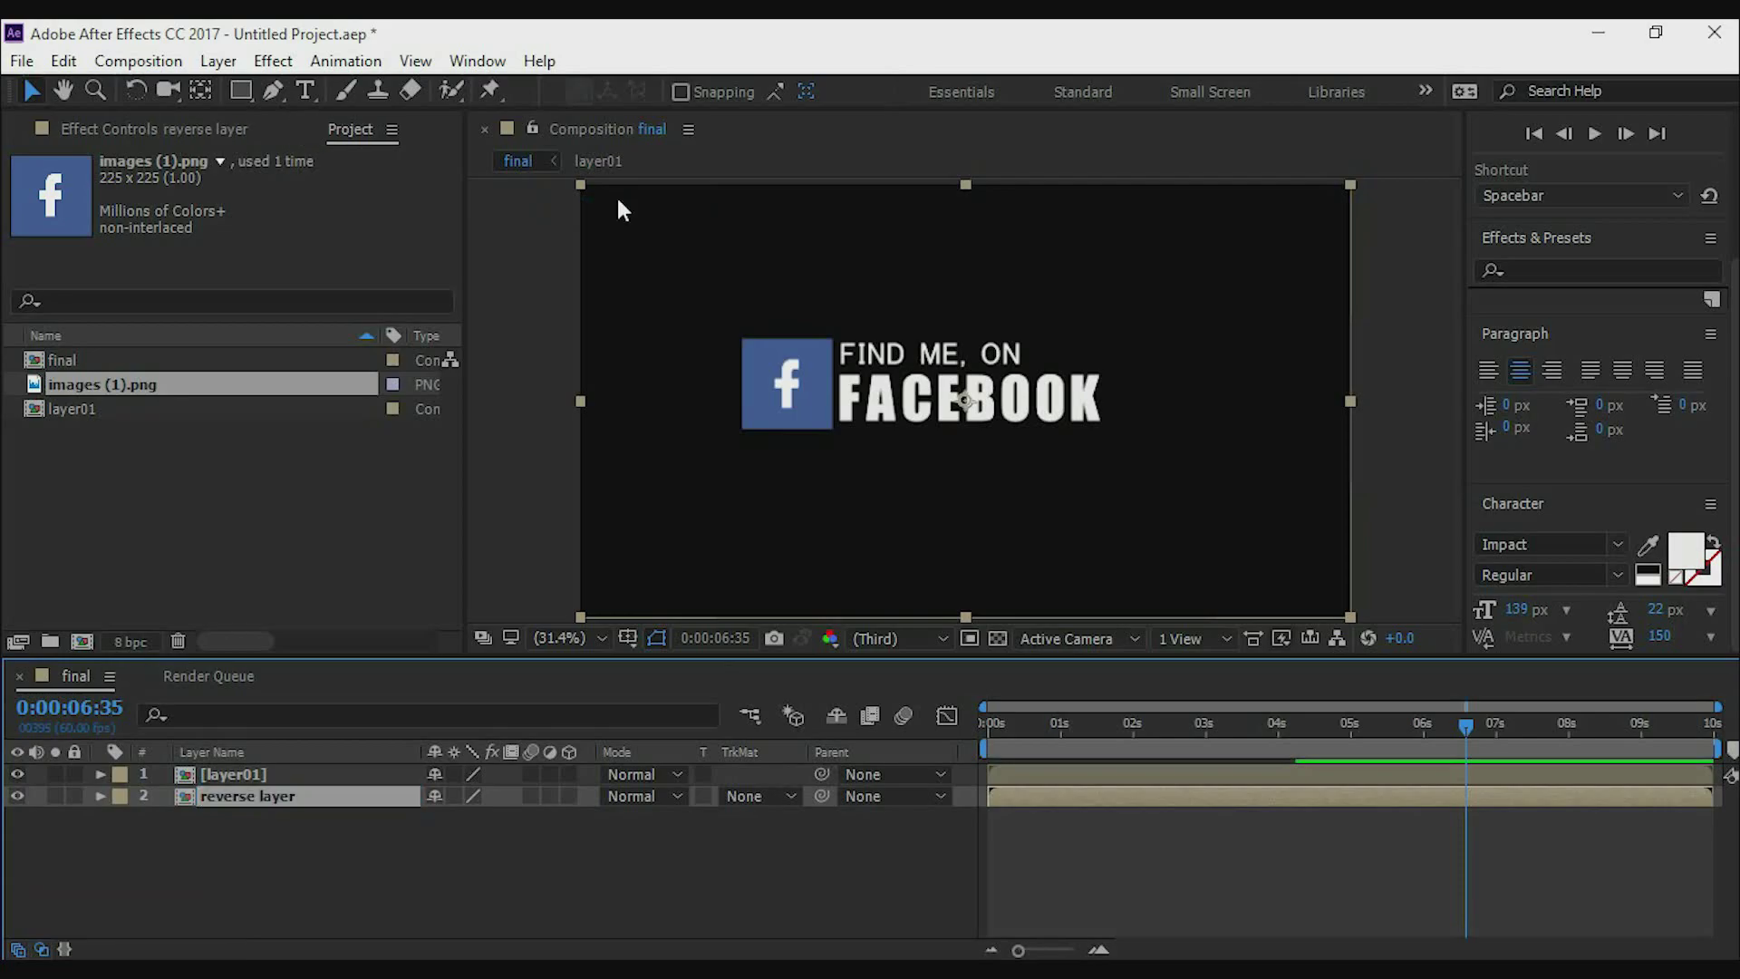
click(276, 867)
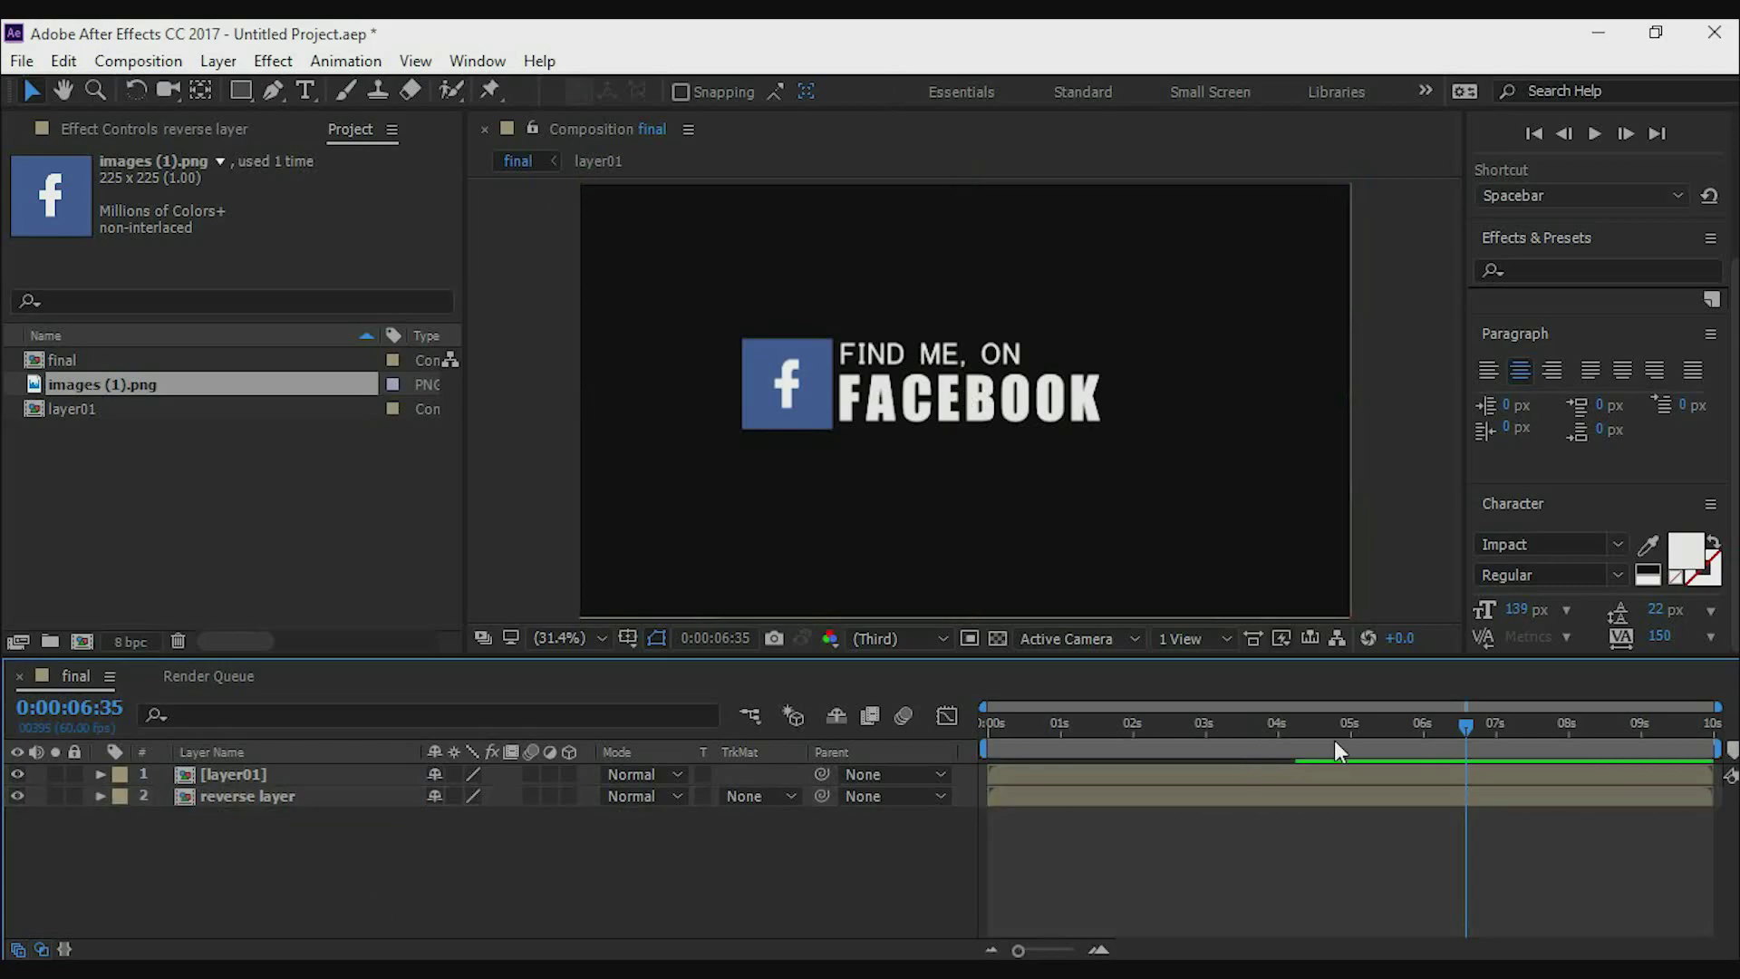
mouse_move(1468, 723)
mouse_down()
mouse_move(1394, 708)
mouse_move(1421, 710)
mouse_up()
mouse_move(1002, 766)
mouse_down()
mouse_move(1591, 796)
mouse_move(1569, 797)
mouse_up()
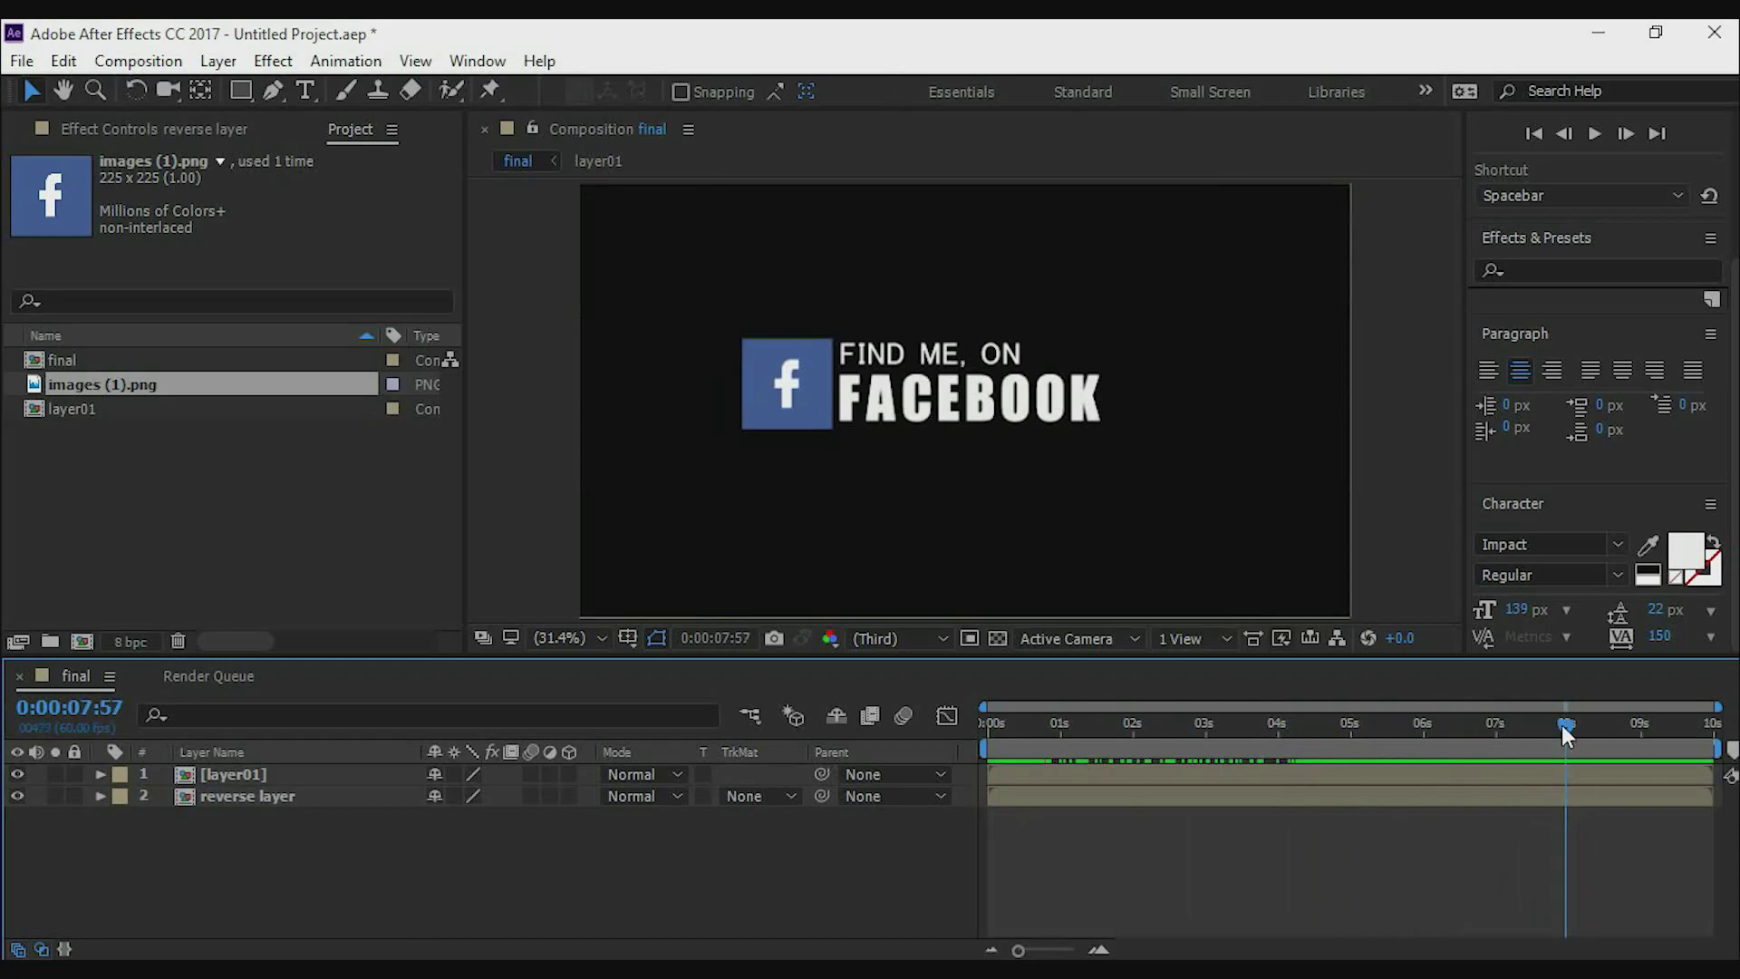
Time-reverse 'reverse layer', hide layer01, and scrub to check the reversed playback.
click(285, 795)
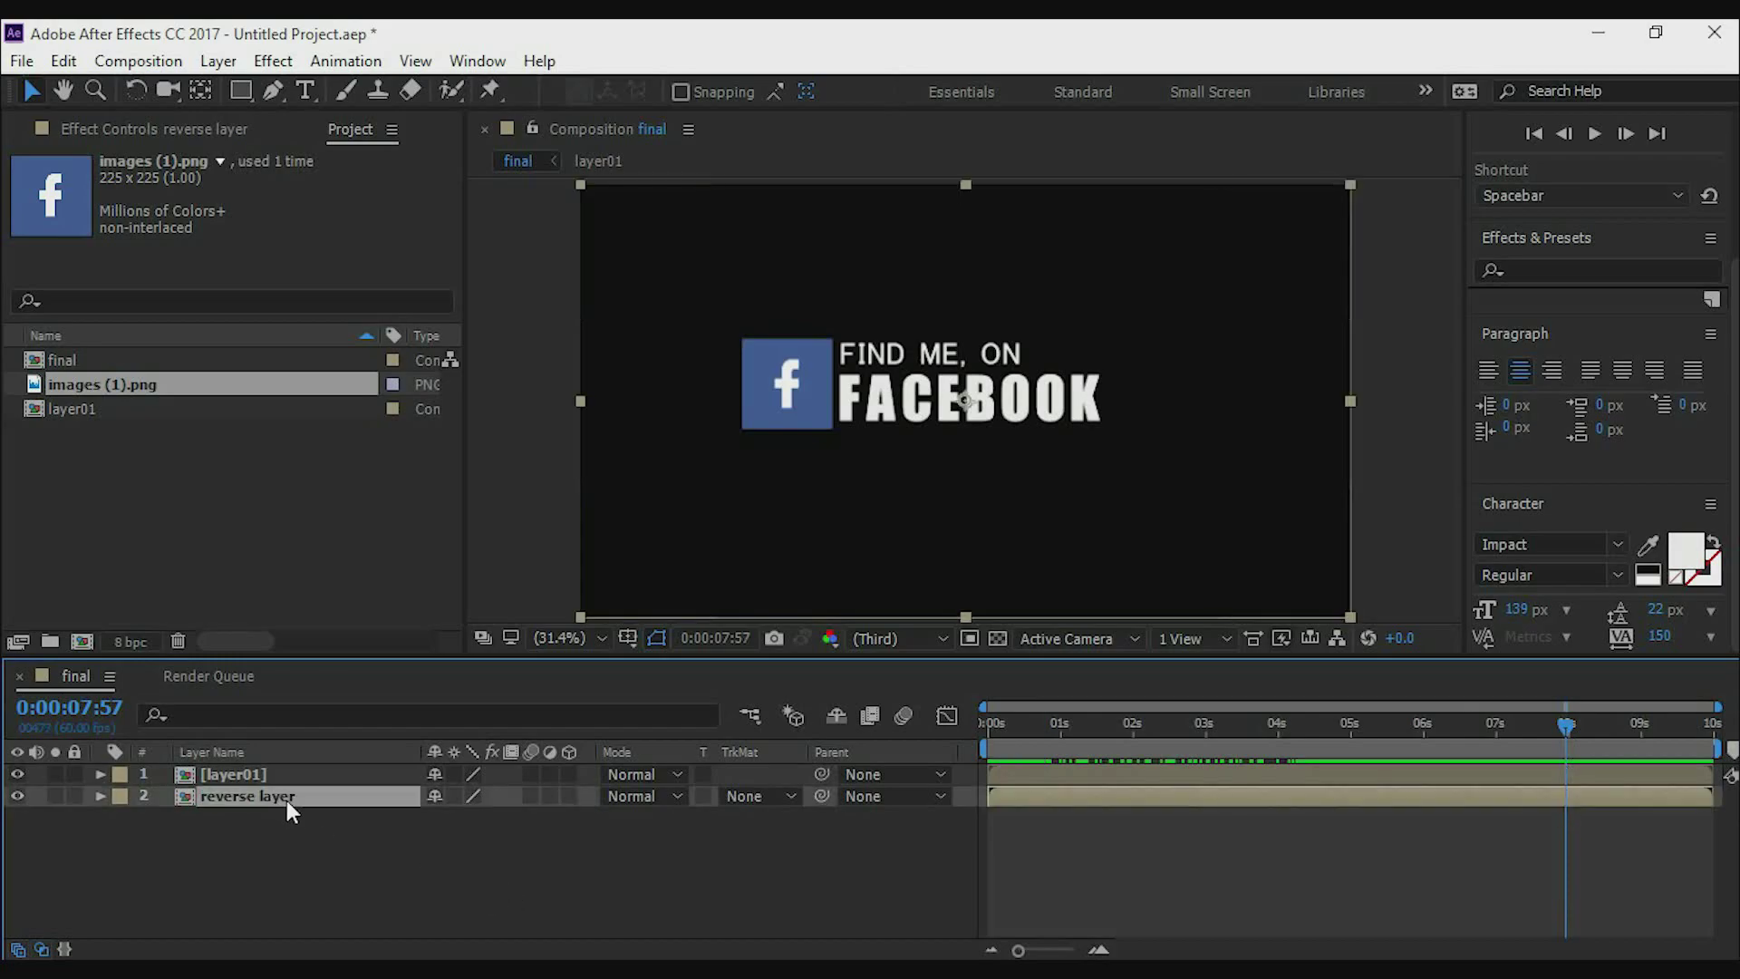
right_click(287, 801)
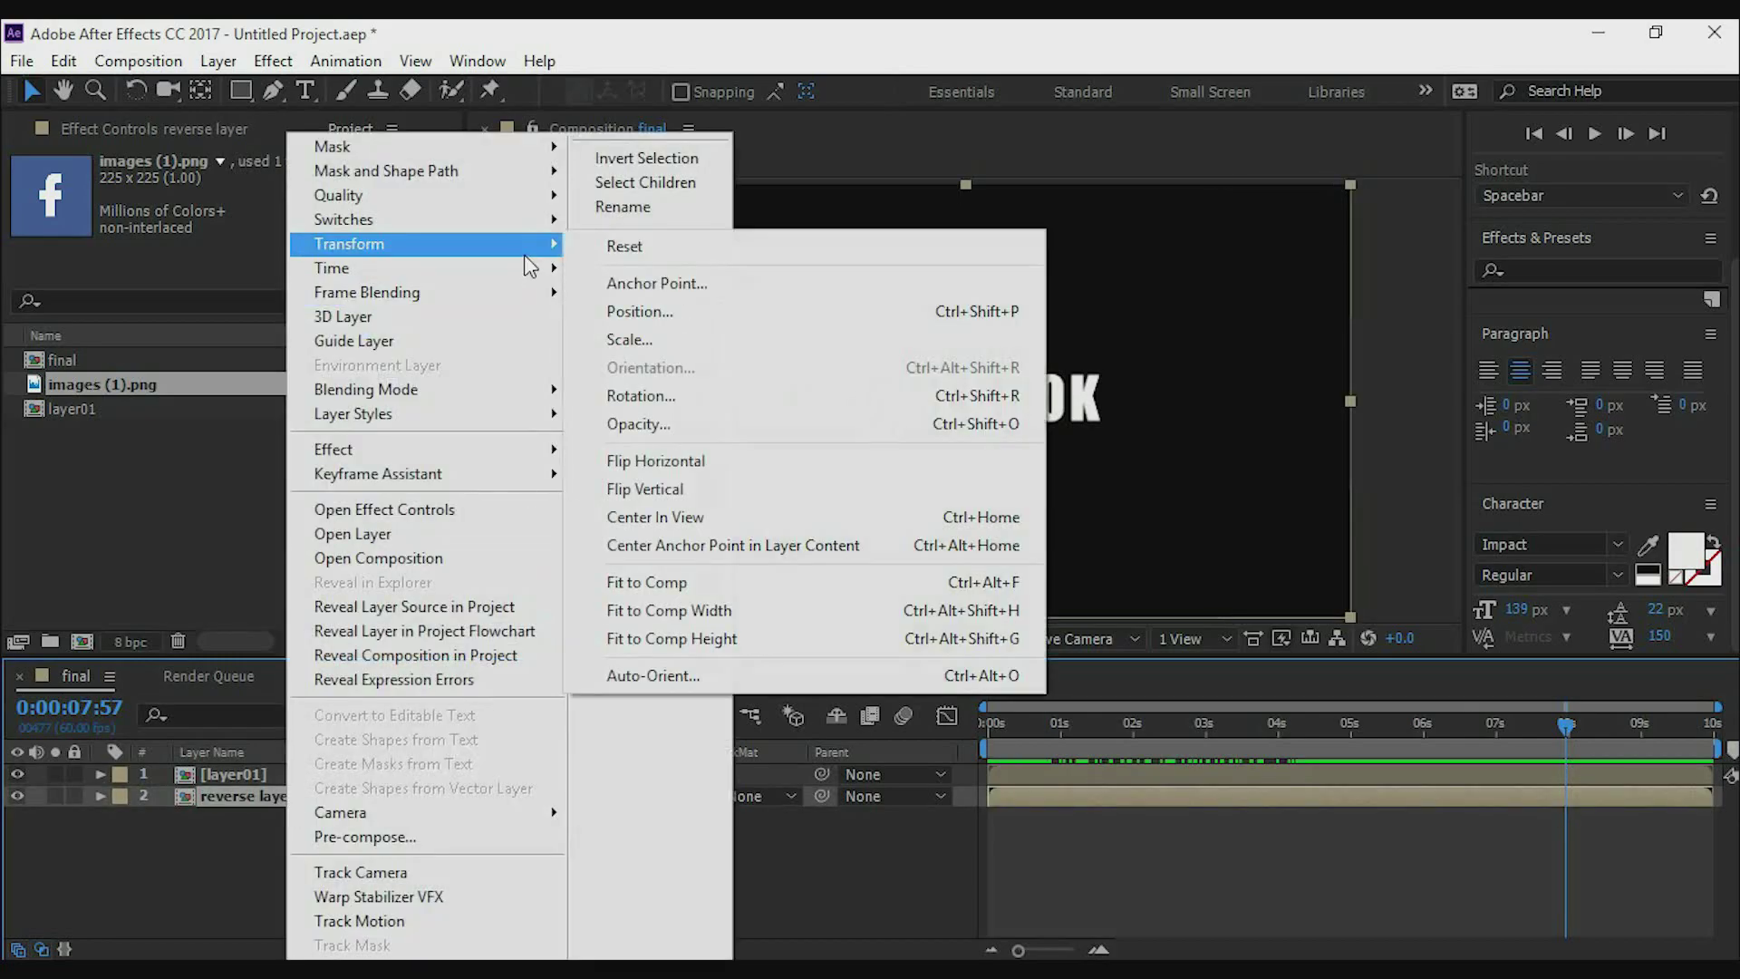
mouse_move(524, 268)
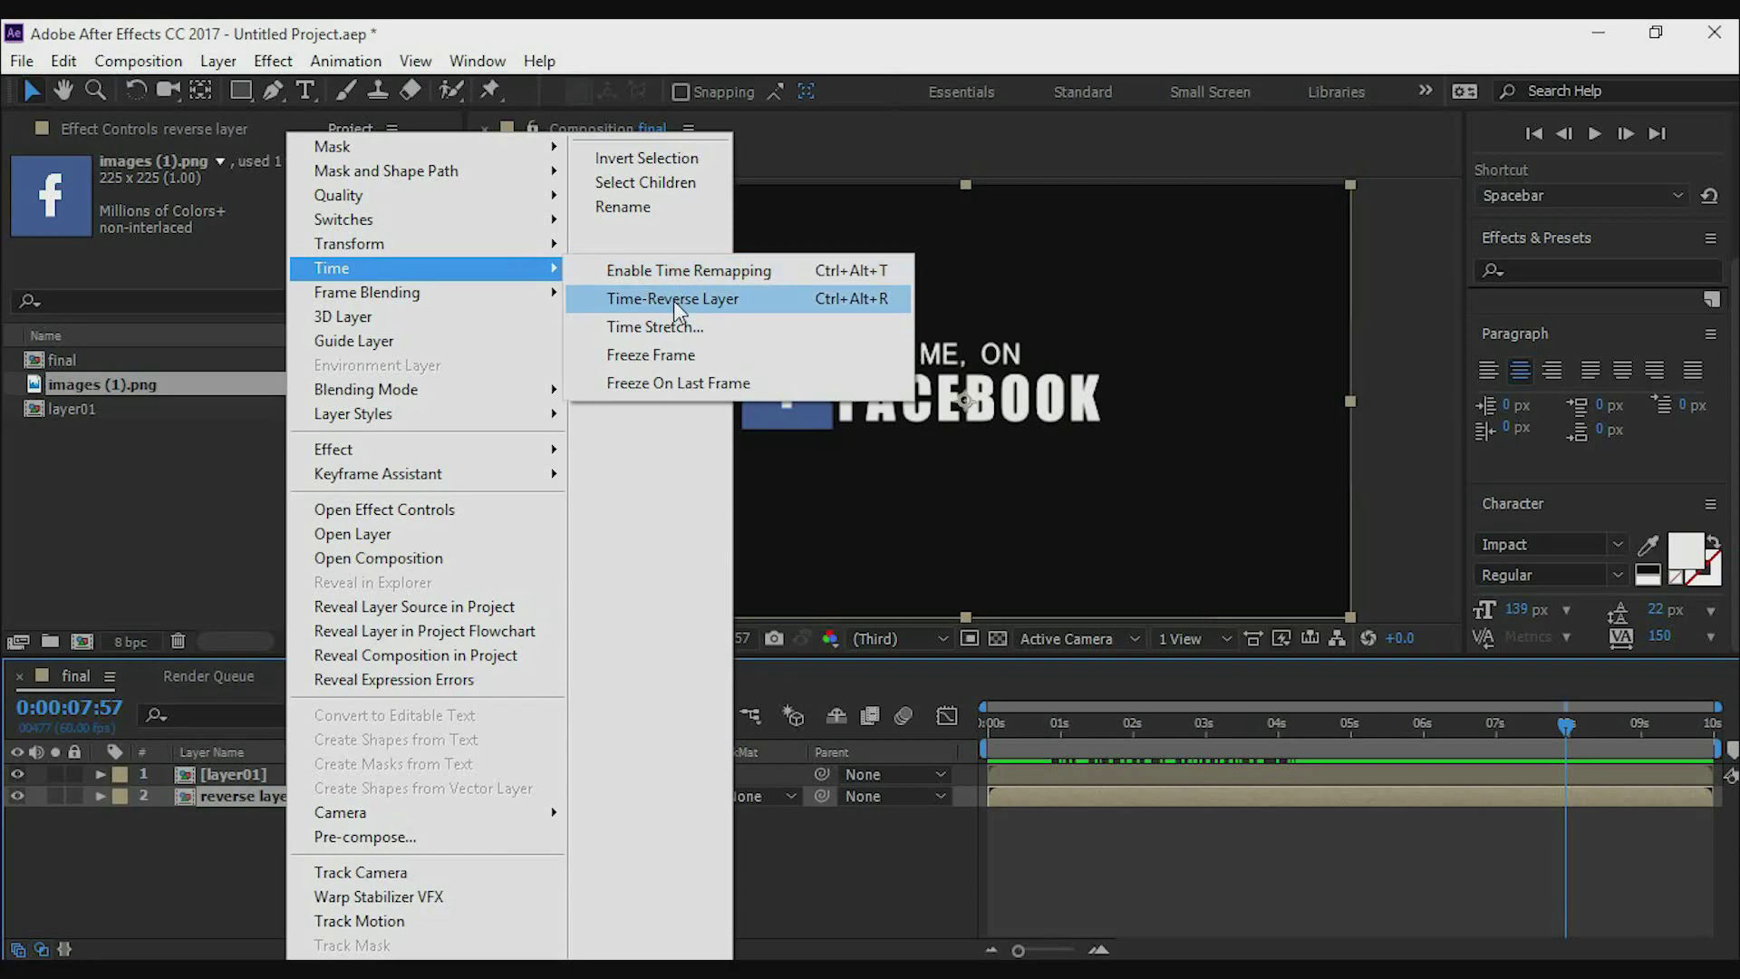
click(767, 296)
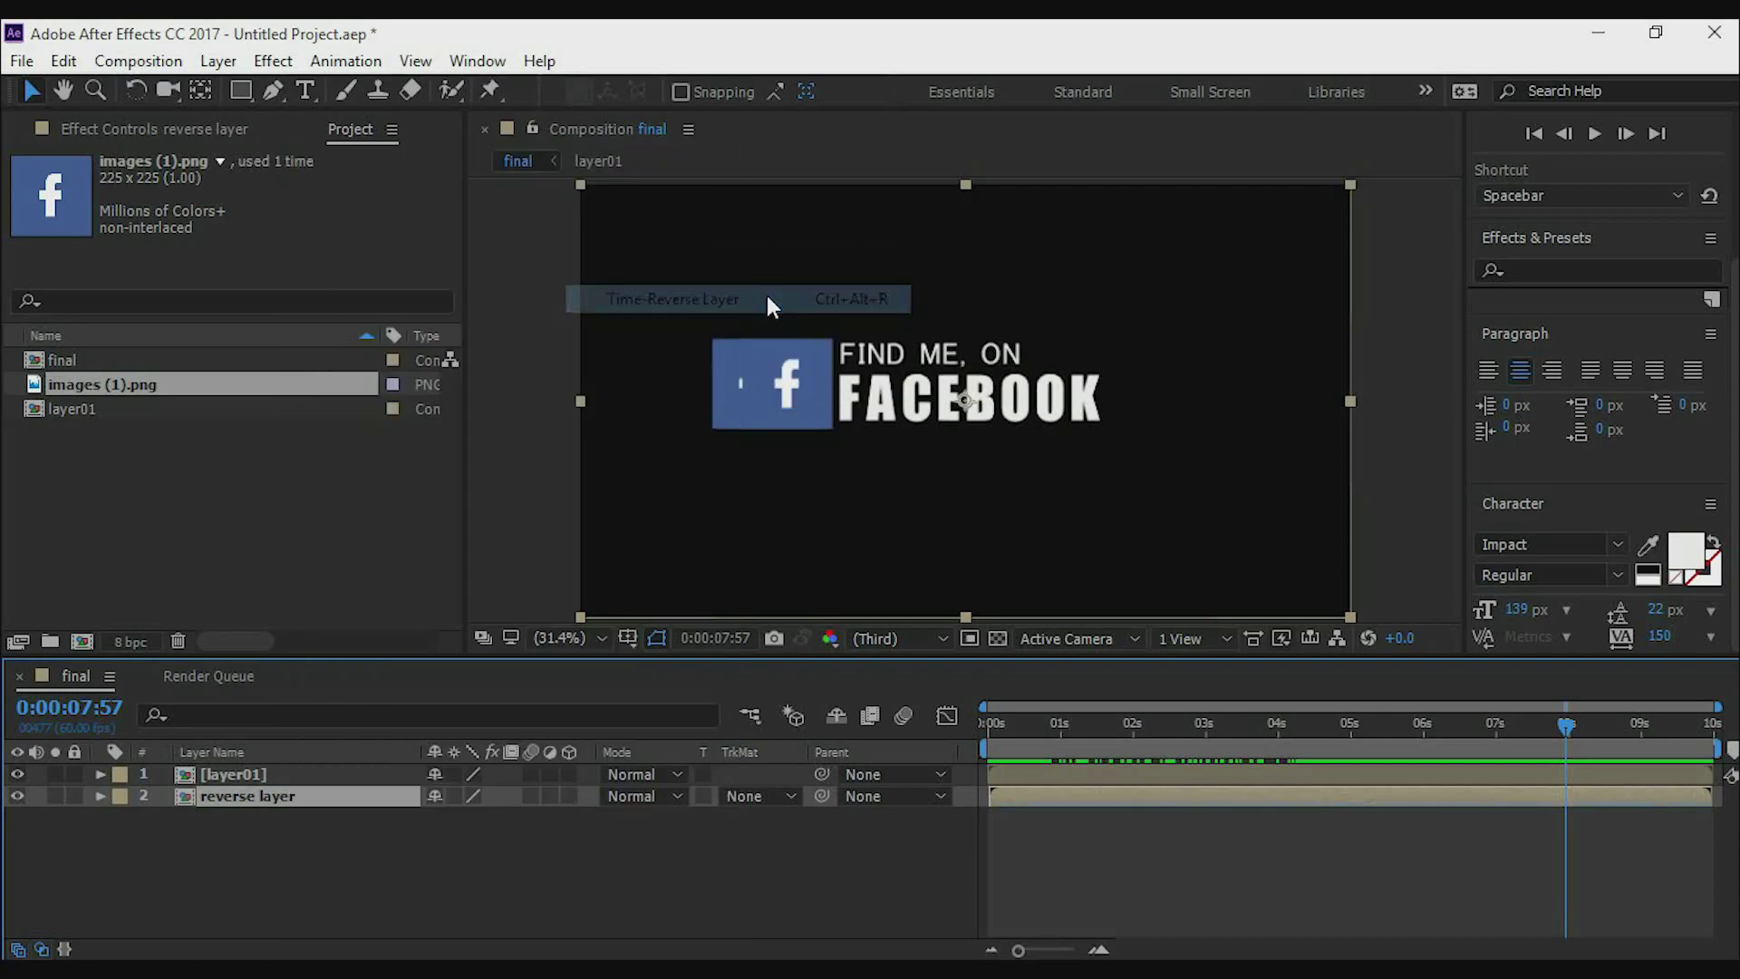
click(17, 775)
mouse_move(1567, 725)
mouse_down()
mouse_move(1346, 754)
mouse_move(1442, 754)
mouse_move(1390, 763)
mouse_move(1422, 759)
mouse_move(1406, 762)
mouse_up()
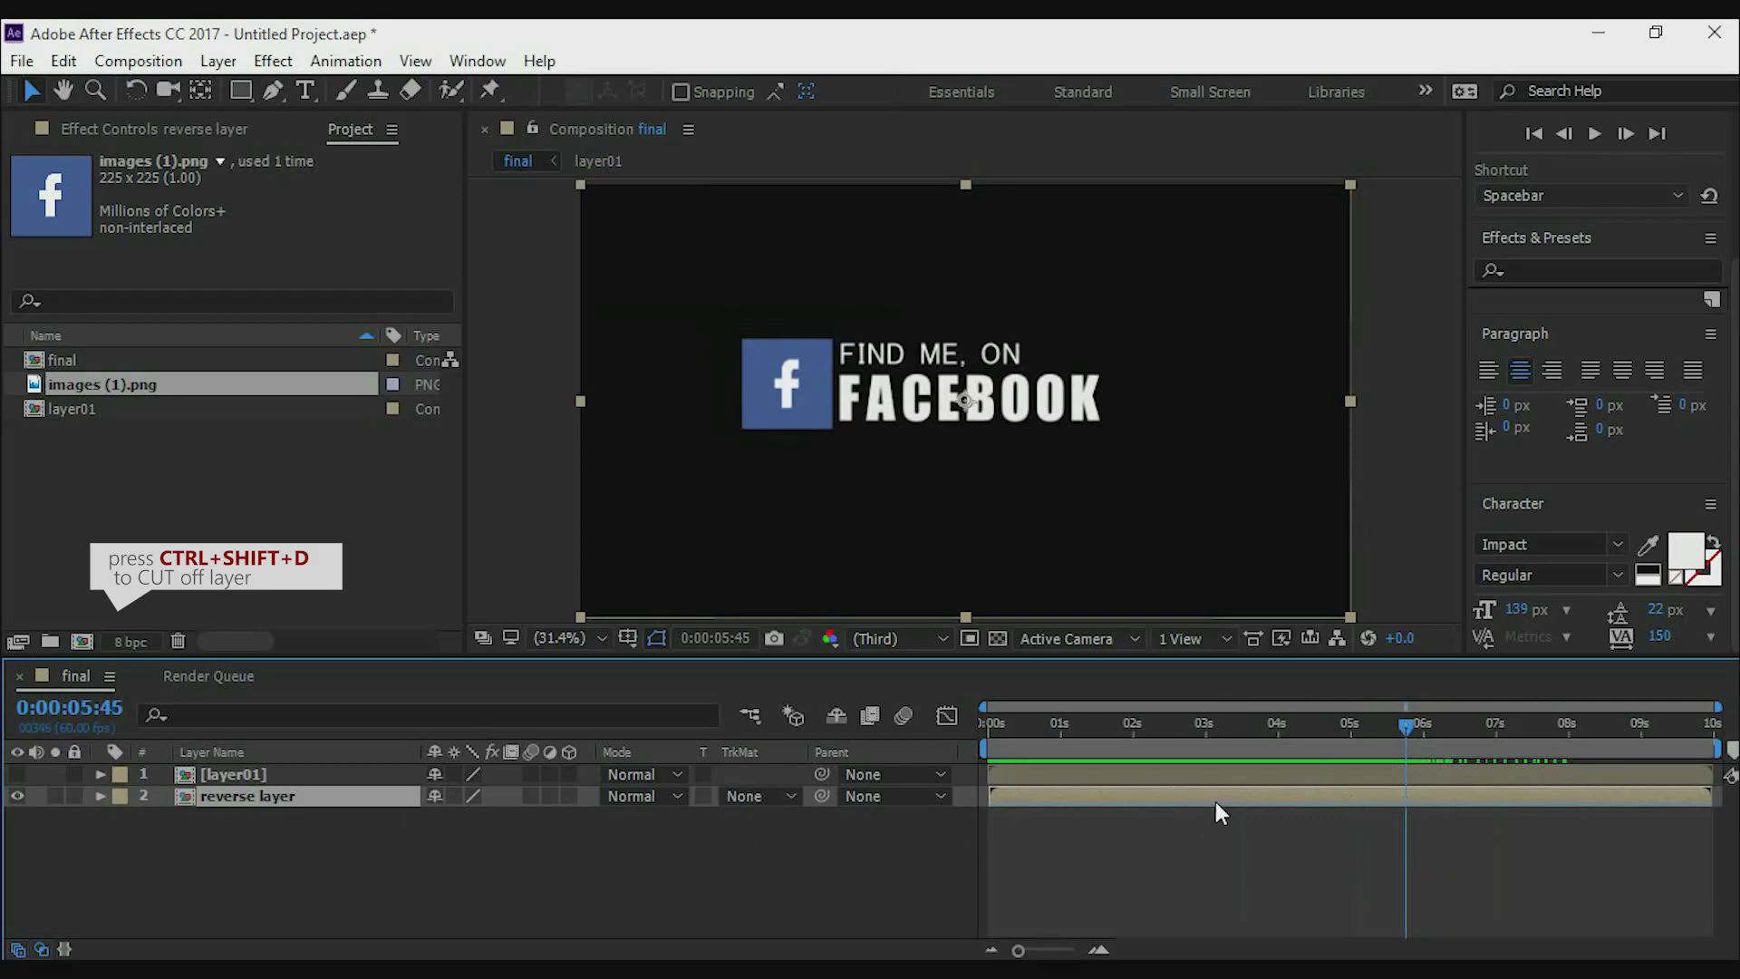
Split 'reverse layer' at 0:00:05:45 and delete its earlier part.
key(ctrl+shift+d)
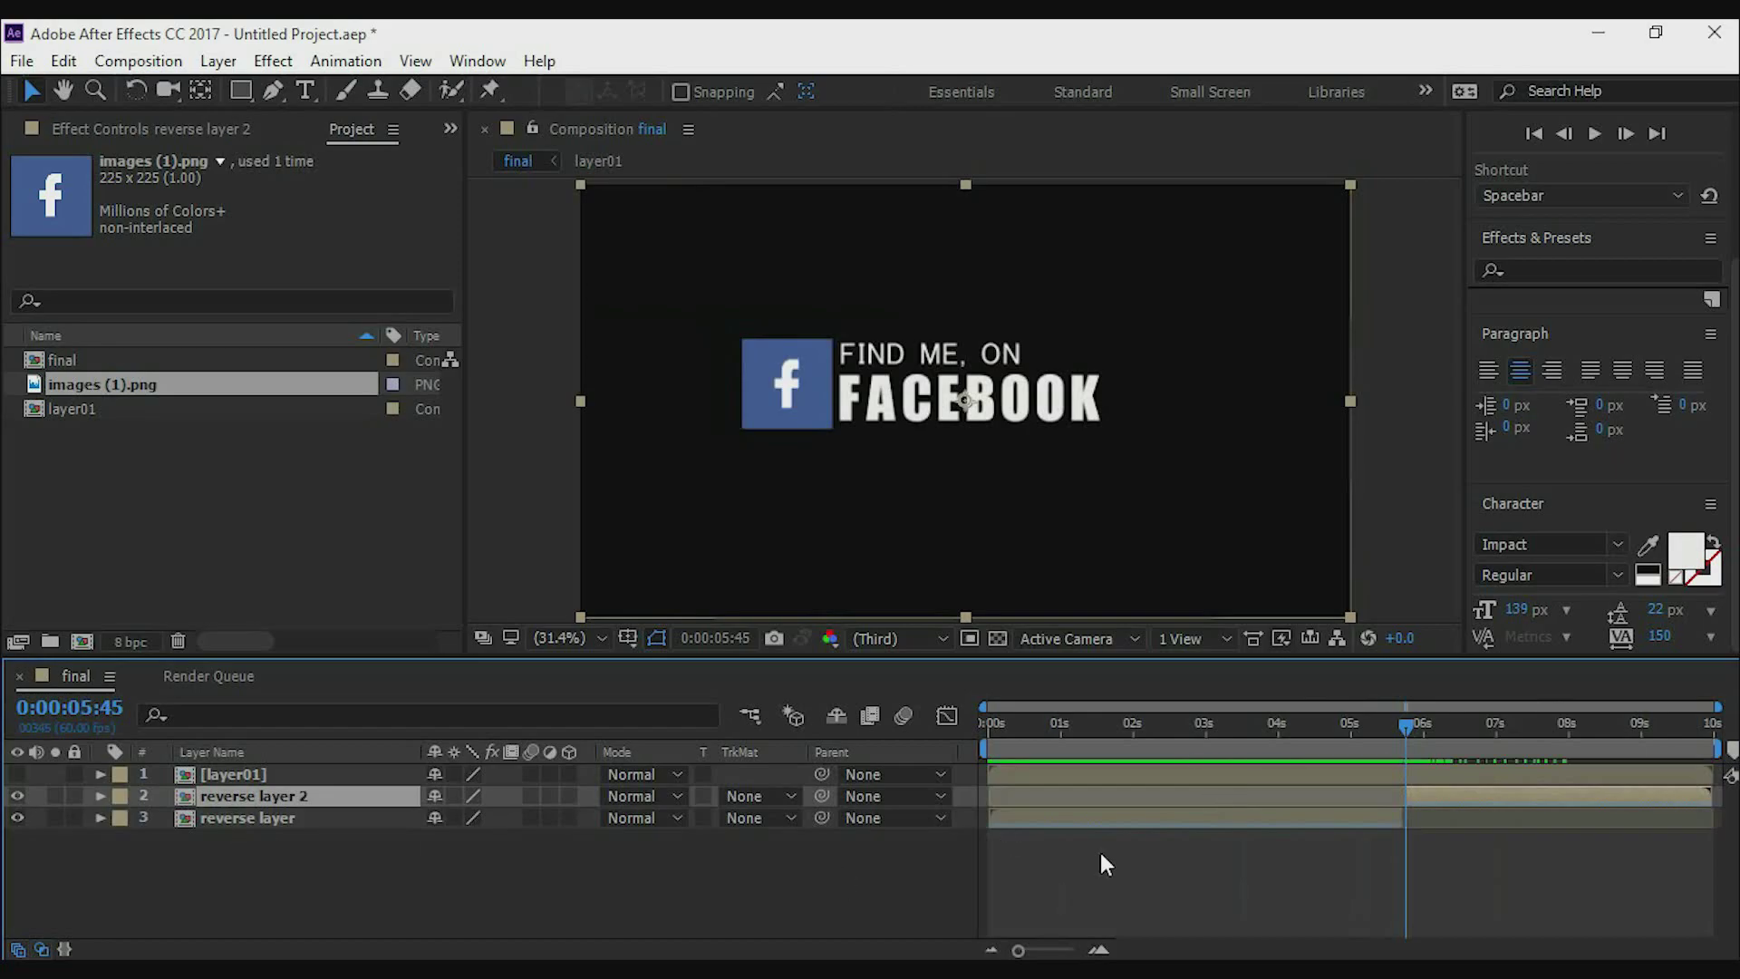
click(1121, 821)
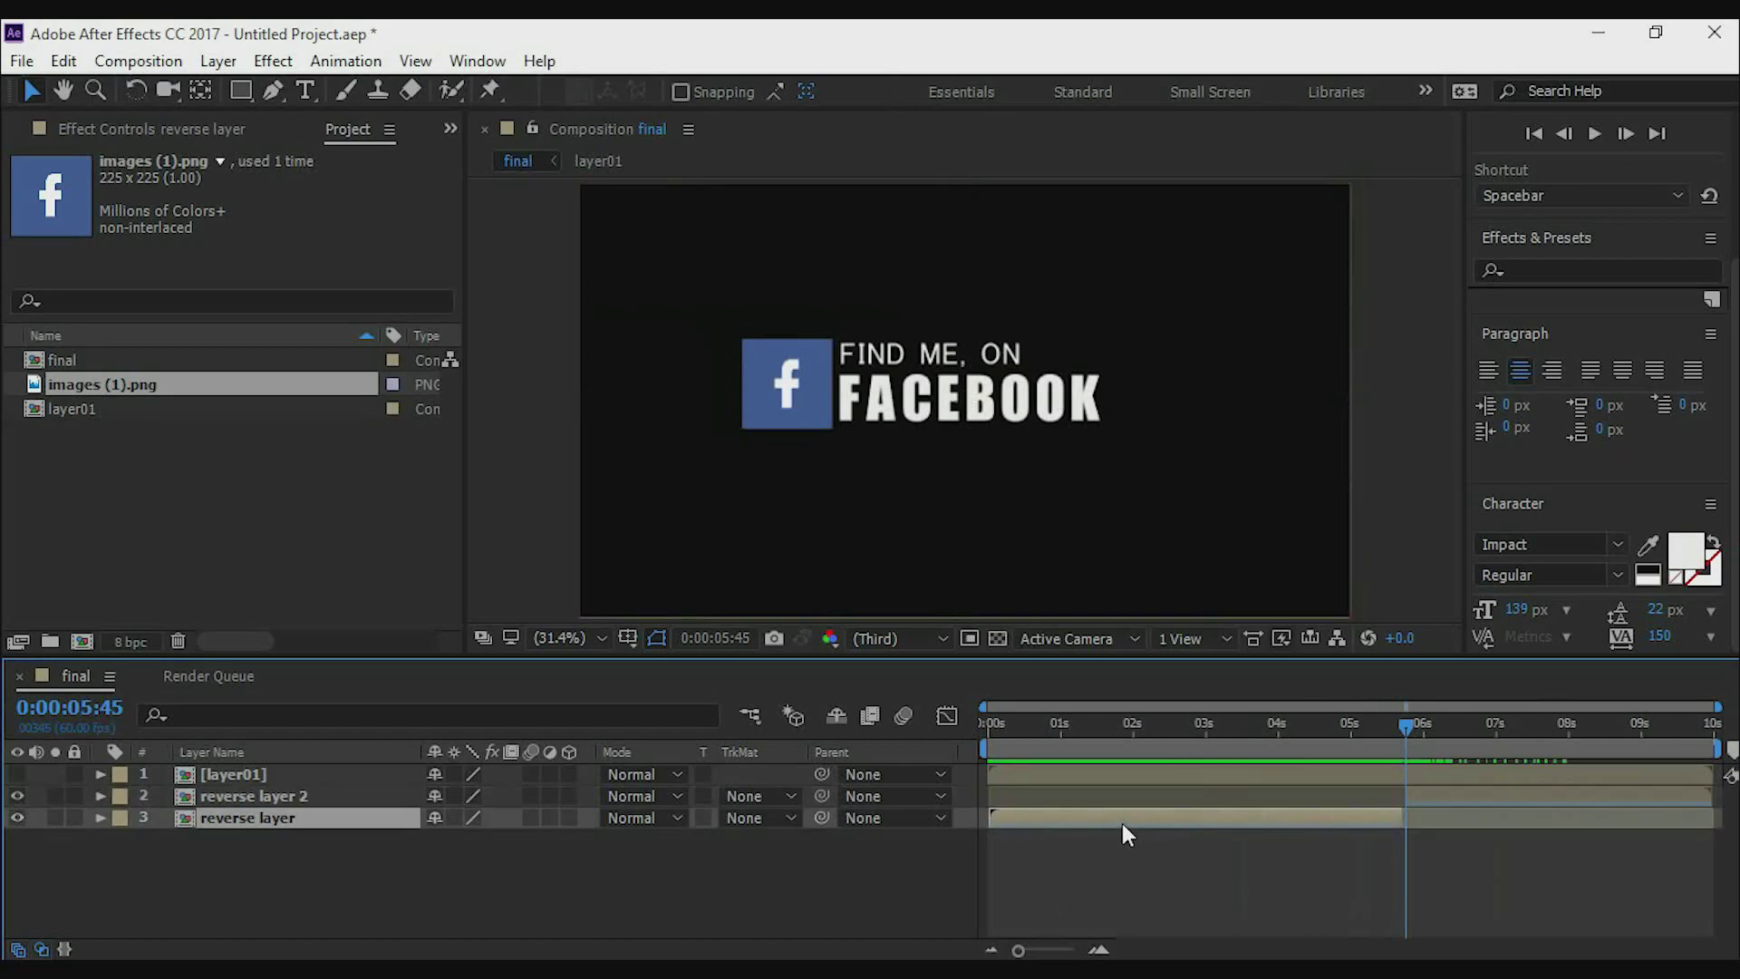
key(Delete)
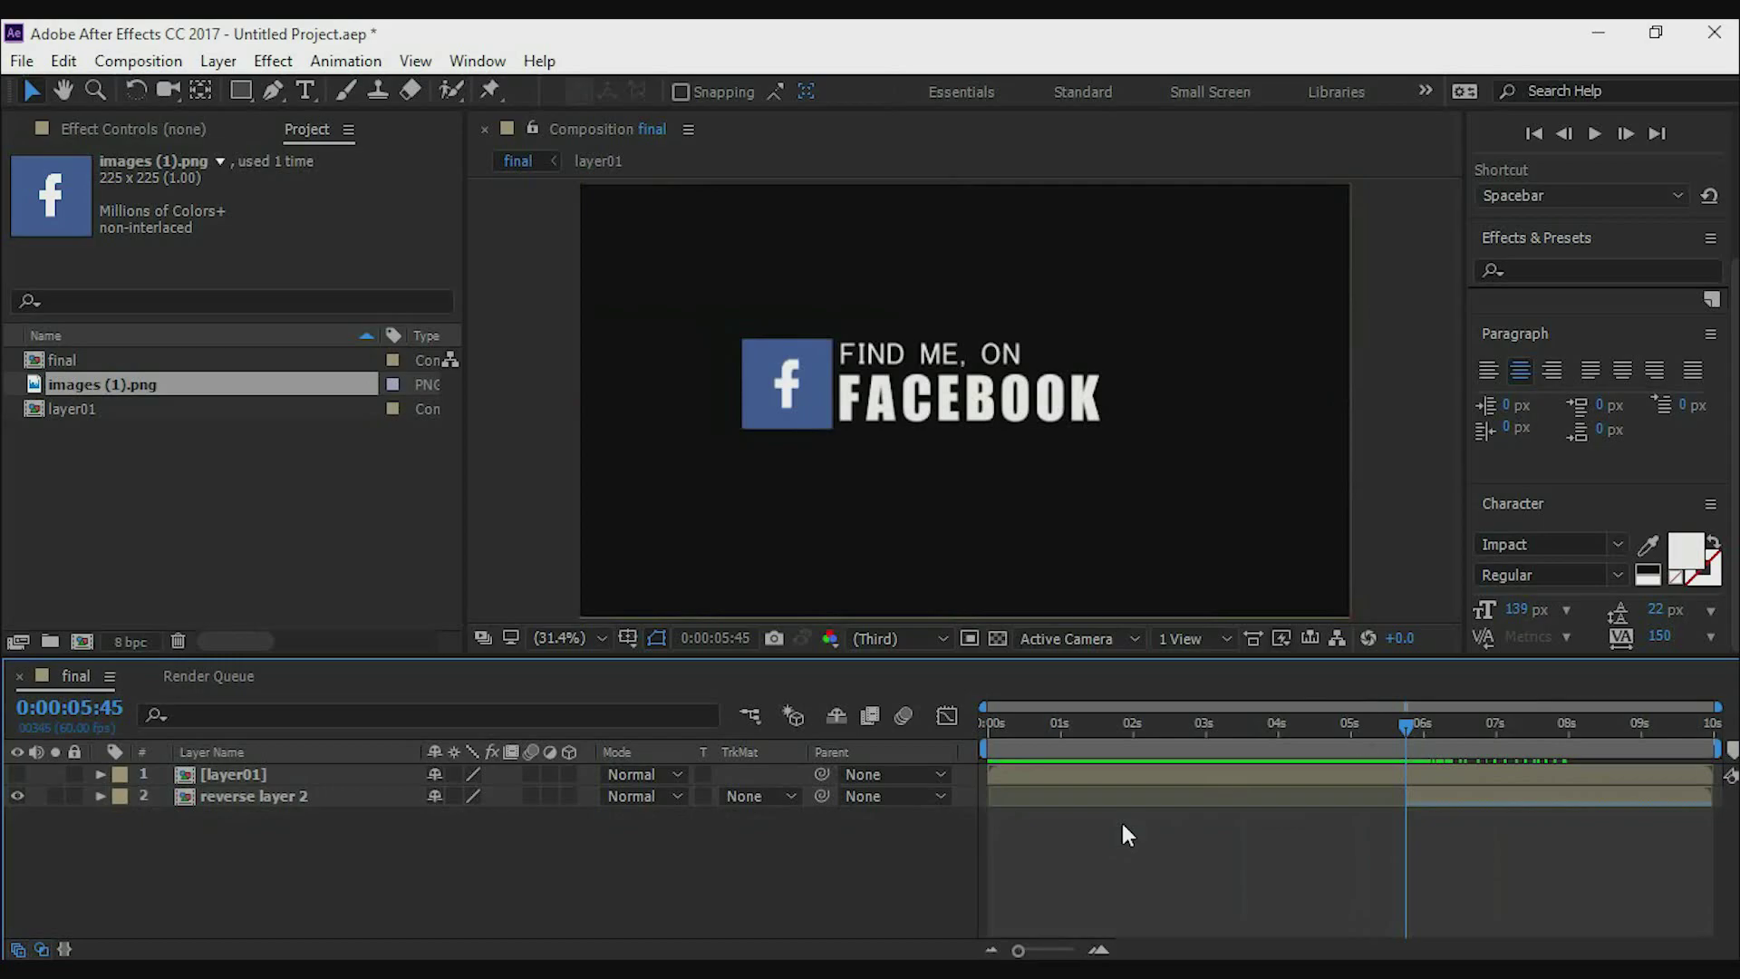
Cut layer01 to end at 0:00:05:45, make it visible again, and play the sequence.
click(1449, 776)
key(ctrl+shift+d)
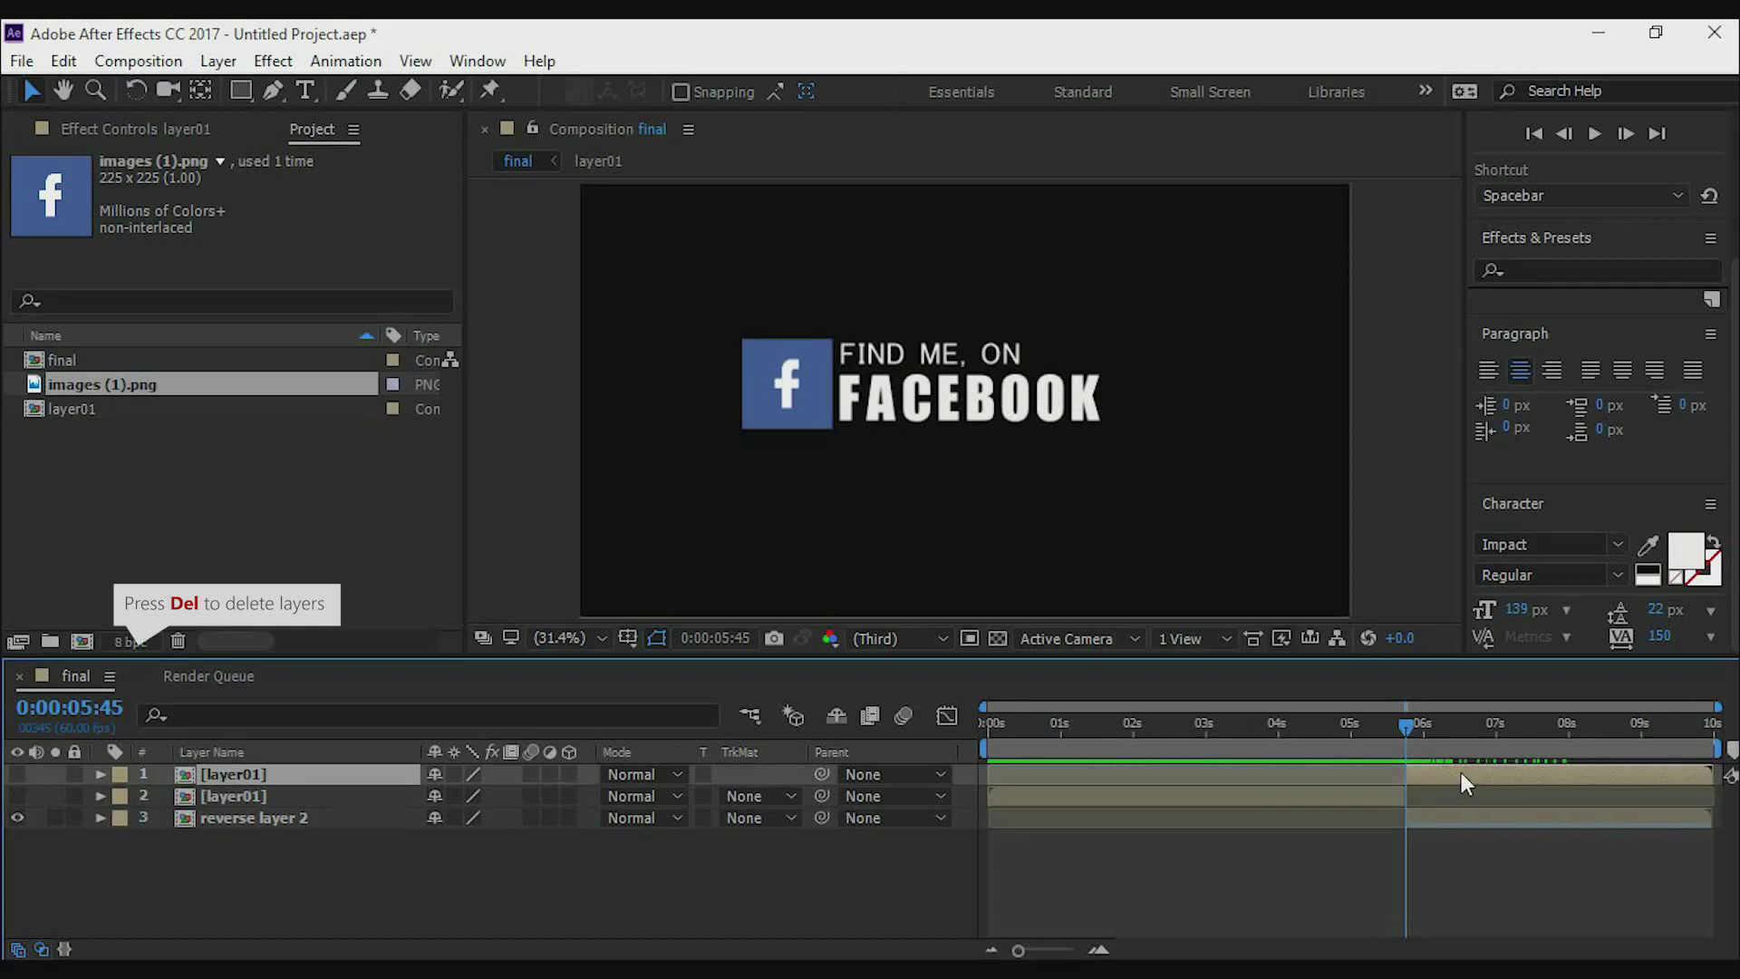
key(Delete)
drag(1410, 735, 1323, 739)
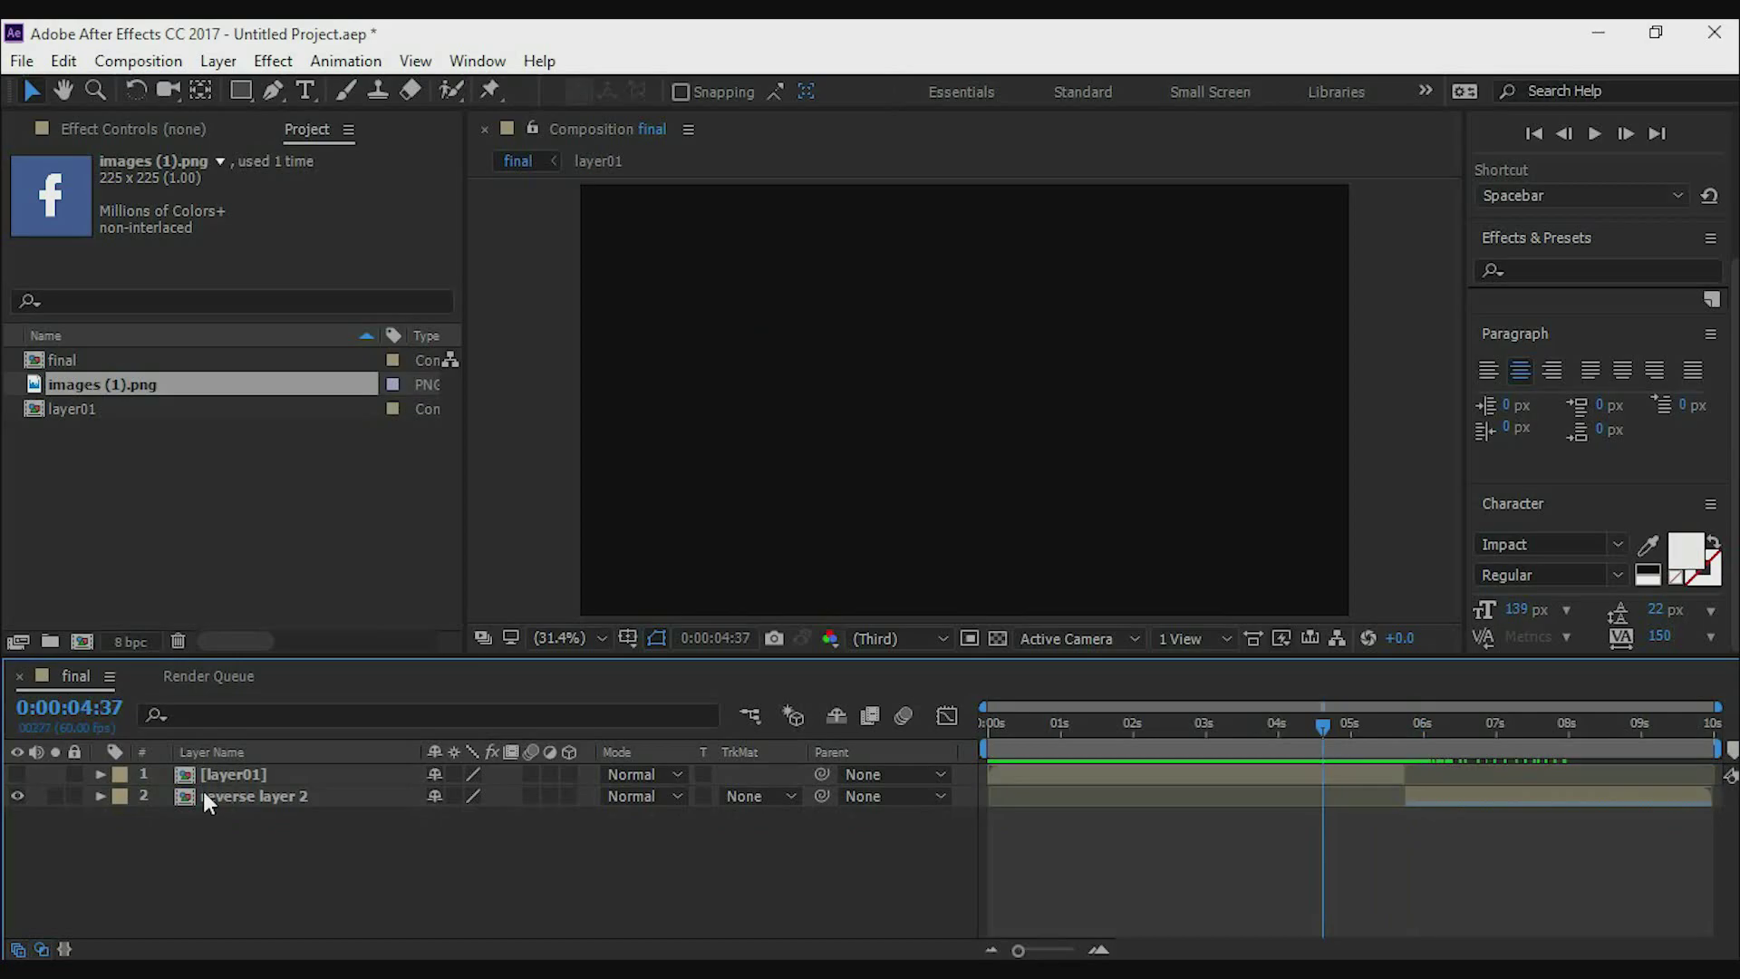
click(17, 774)
key(space)
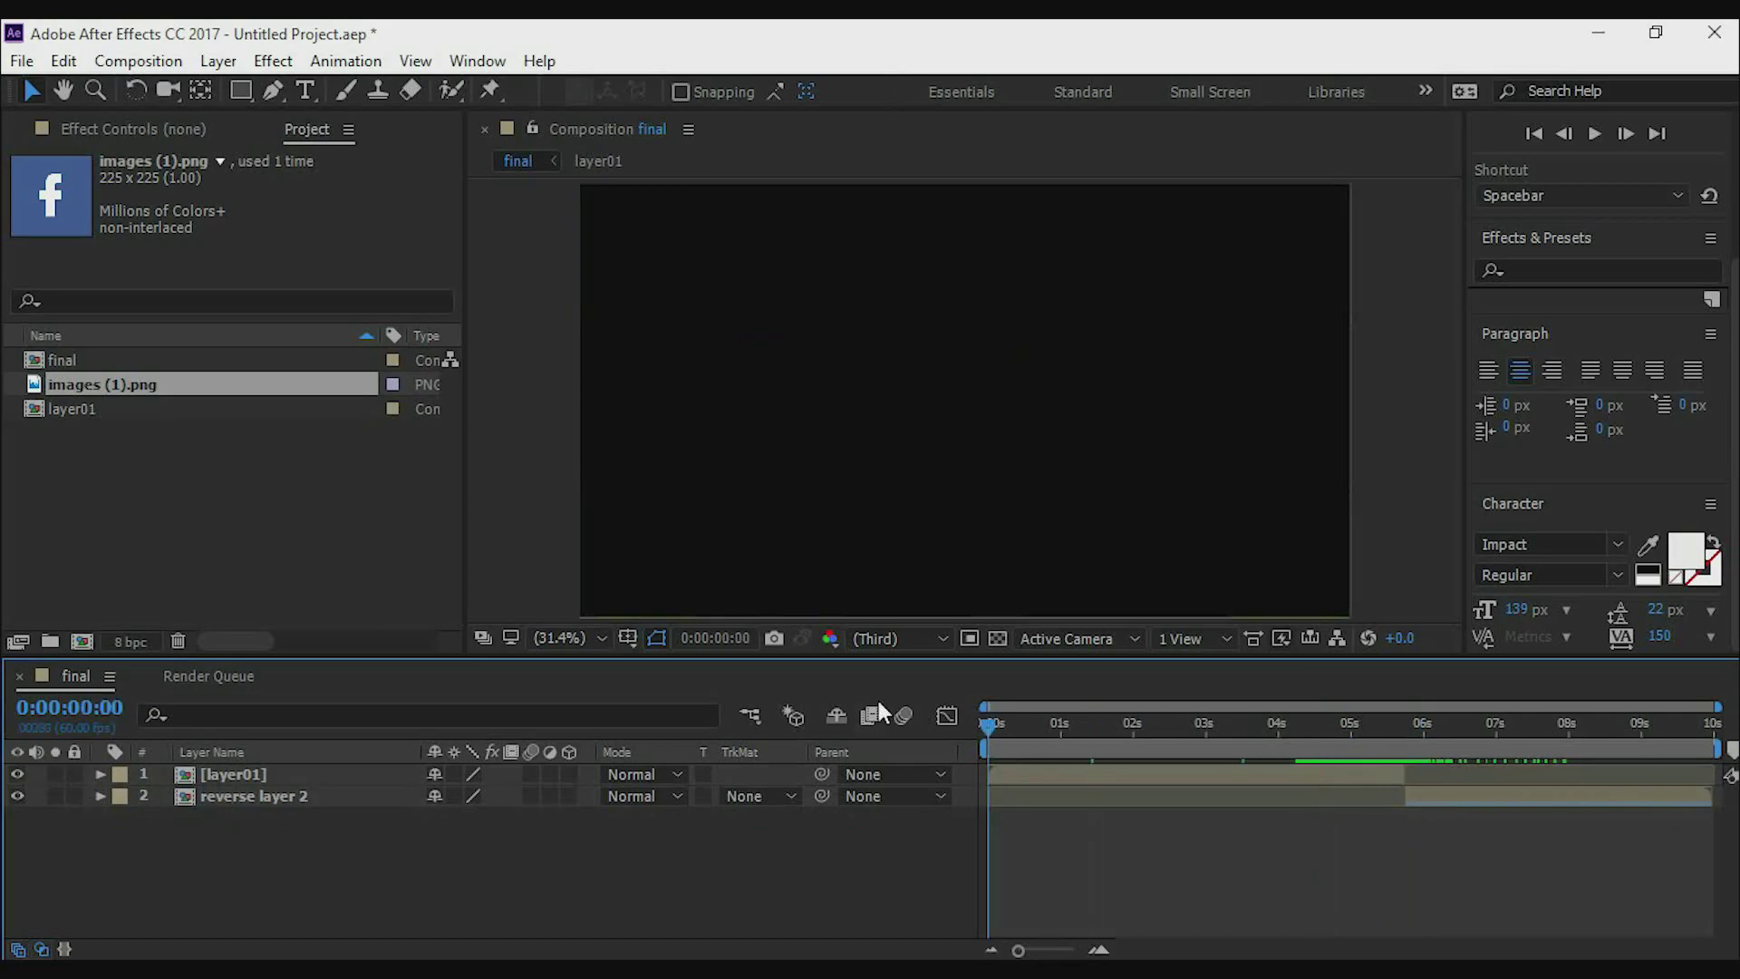